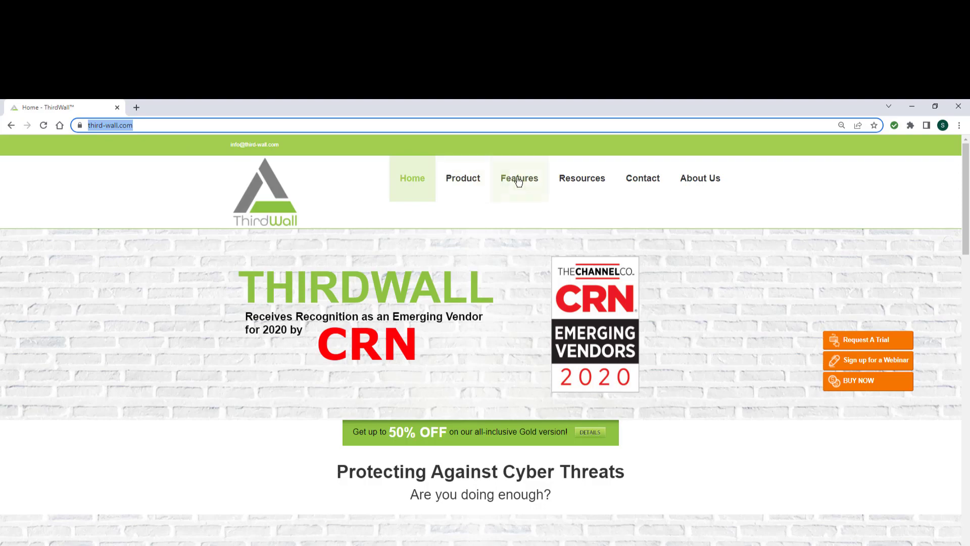
Show the Resources page's Instructions section with the V2 Operational and USB Wall PDF guides
click(590, 181)
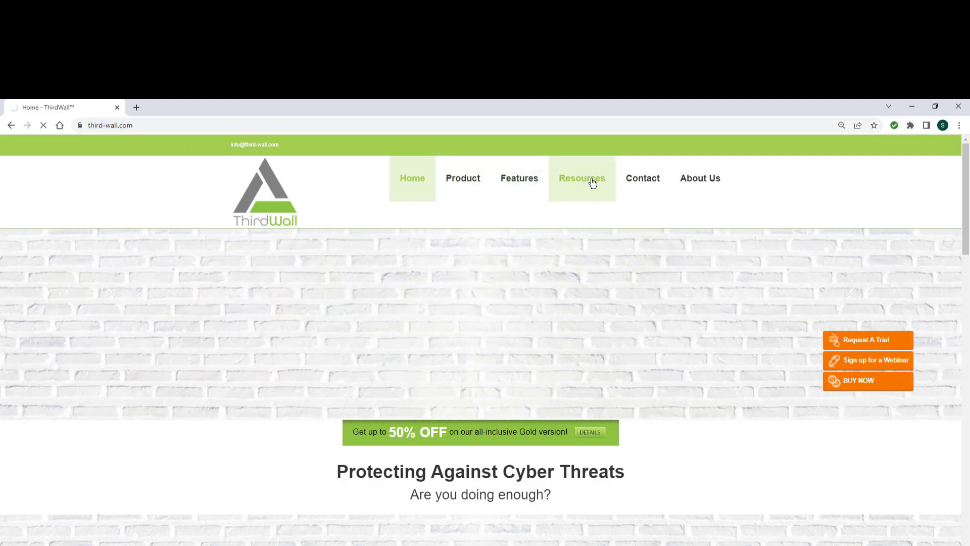
scroll(128, 314, down, 4)
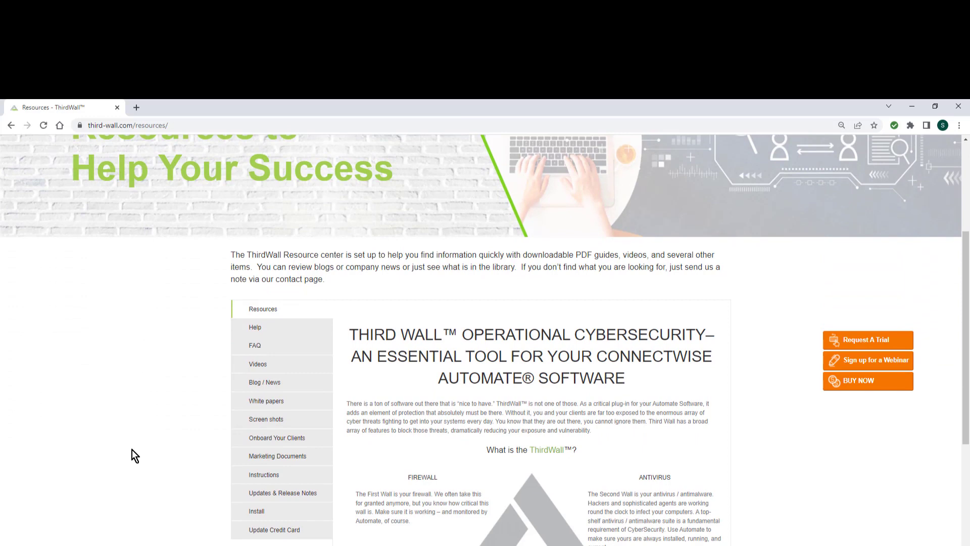
click(263, 476)
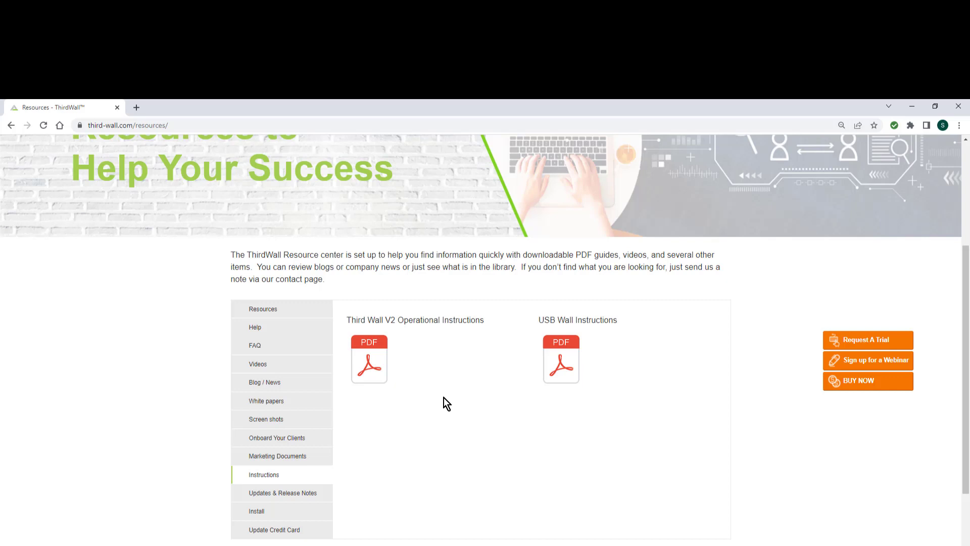
scroll(443, 397, up, 4)
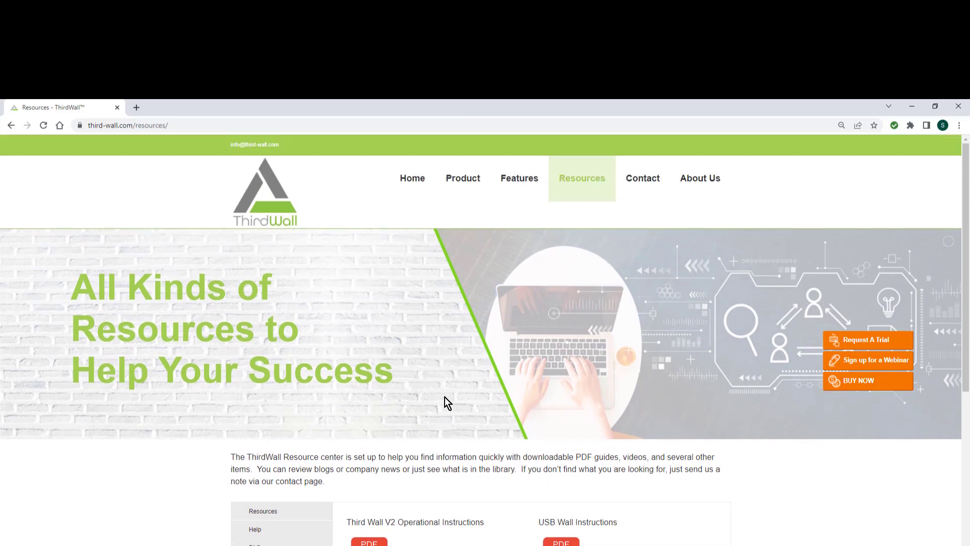
View the Contact page's support request form, then bring up the training agenda slide show
click(640, 186)
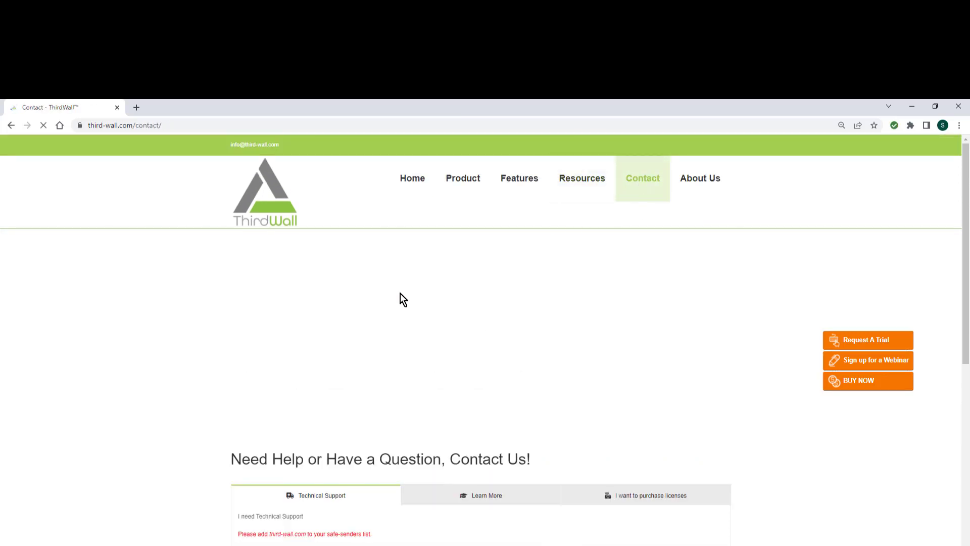
scroll(78, 384, down, 2)
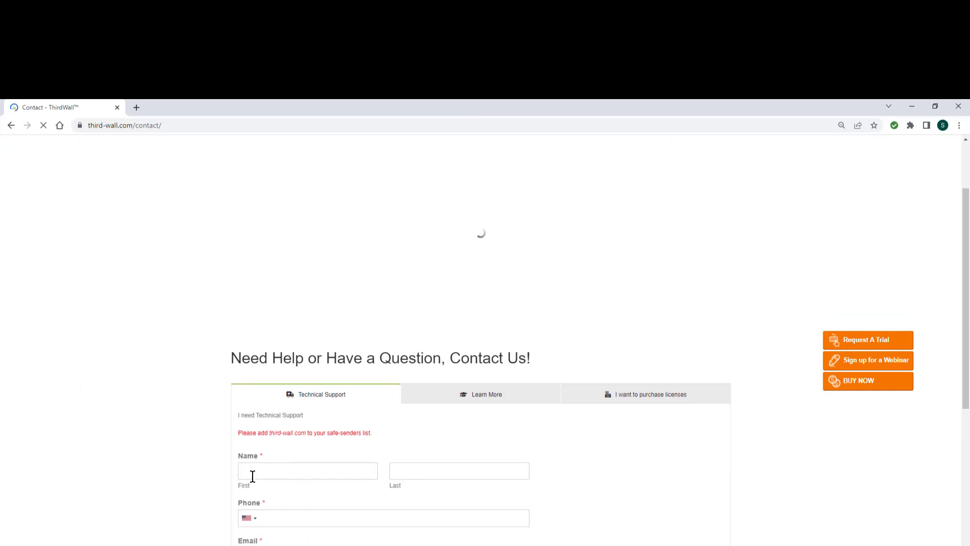
scroll(129, 448, down, 2)
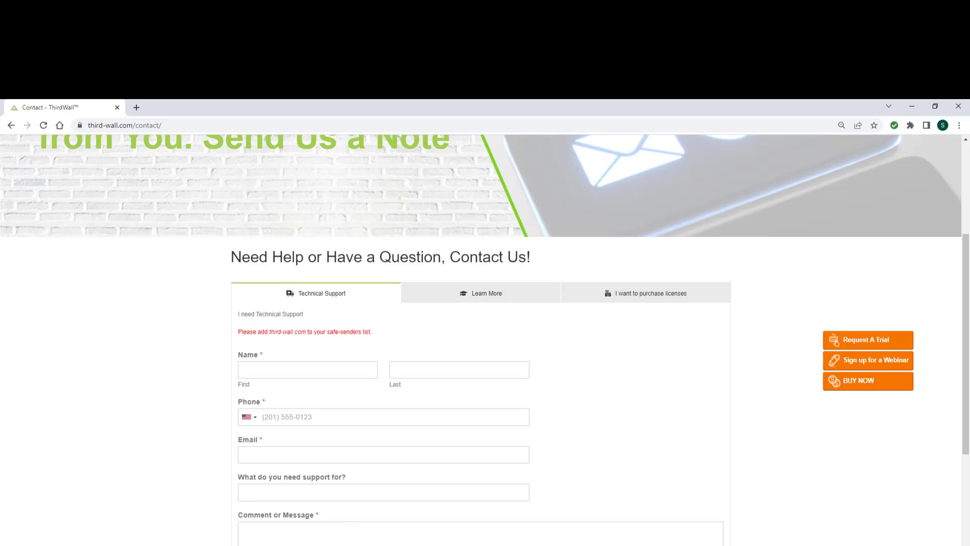
key(alt+Tab)
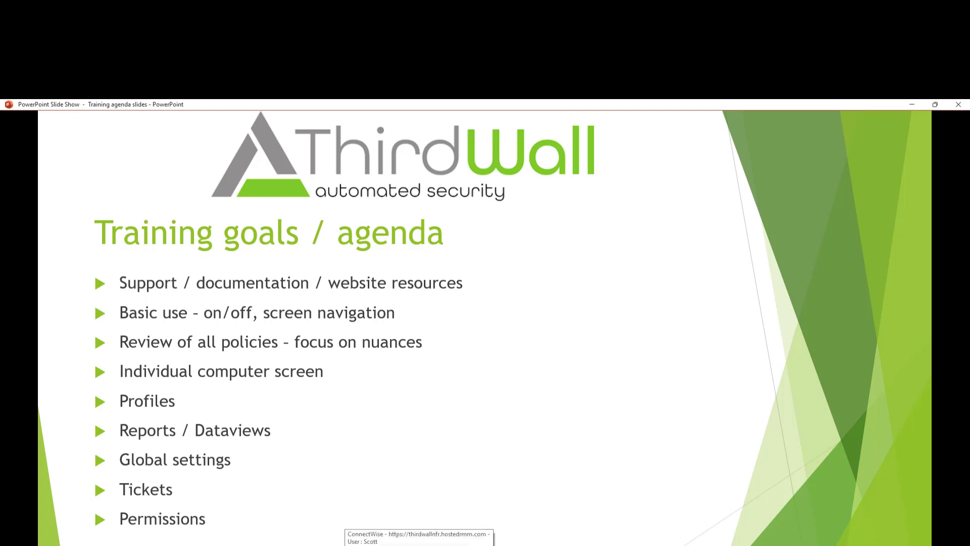
Switch from the slide show to ConnectWise Automate's All Clients view
click(419, 545)
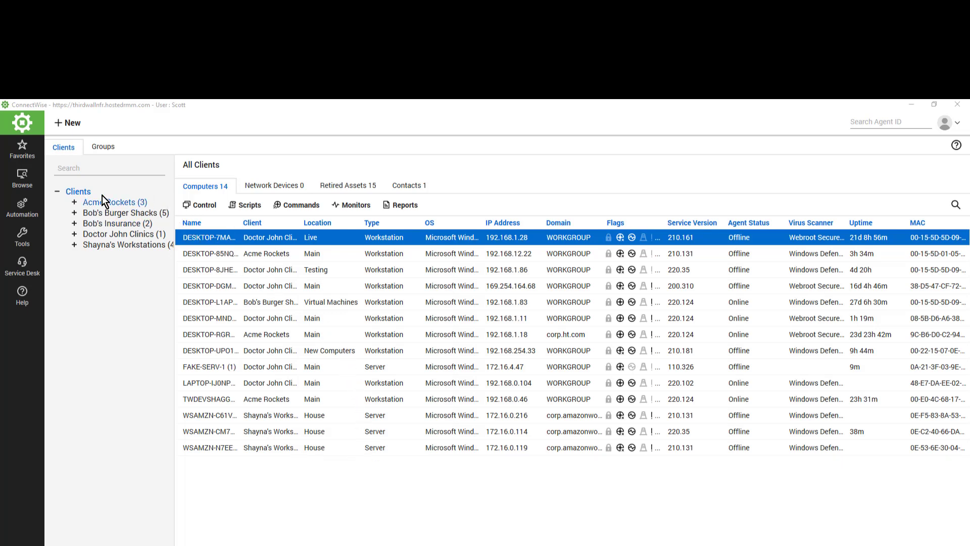
Open Bob's Burger Shacks' Virtual Machines location and show its ThirdWall Security Overview
click(74, 213)
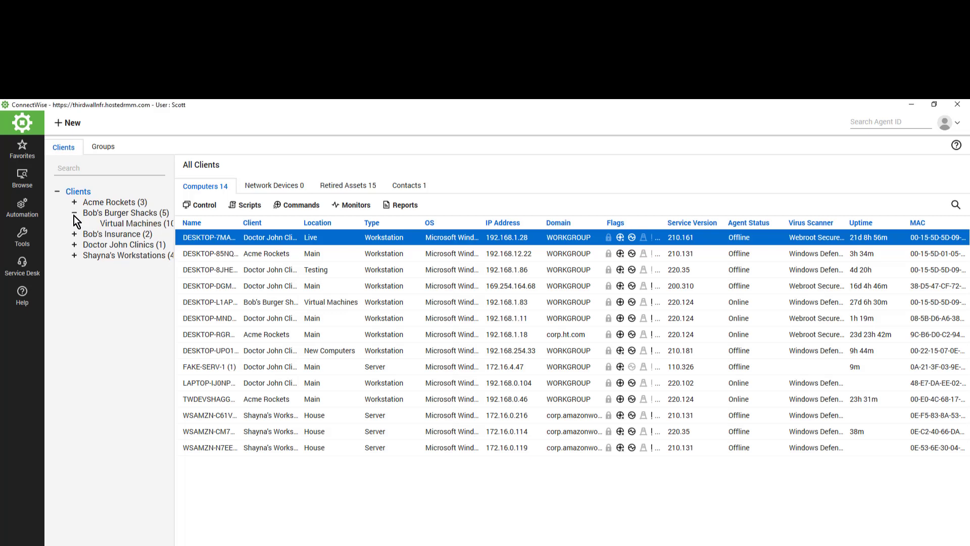
double_click(124, 223)
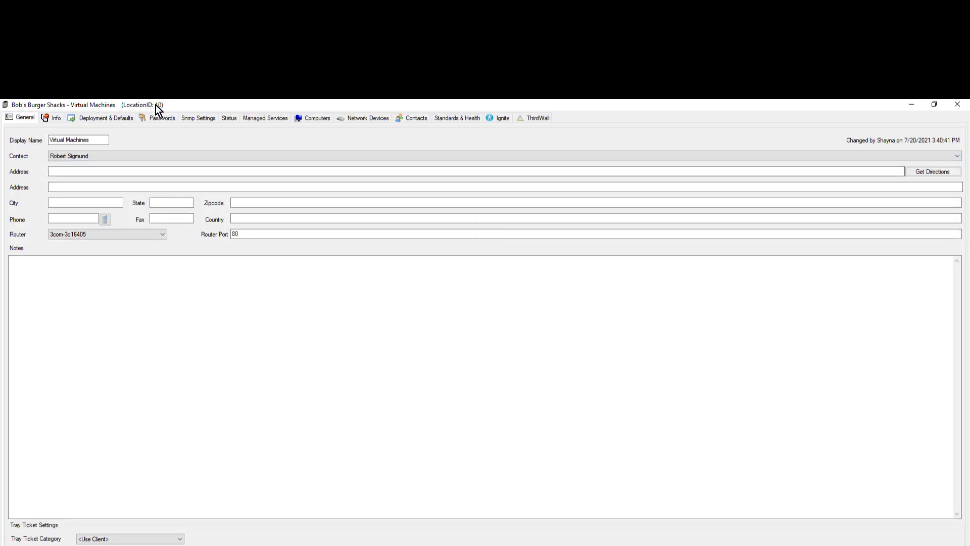
click(536, 117)
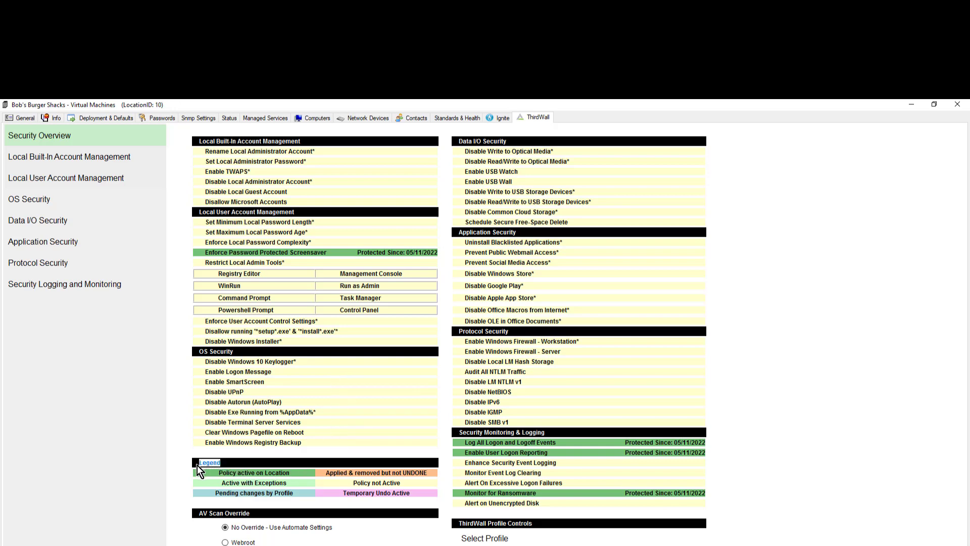
Review the overview legend and Profile Controls, then open Local Built-In Account Management policies
drag(351, 483, 402, 482)
drag(295, 473, 253, 469)
click(368, 402)
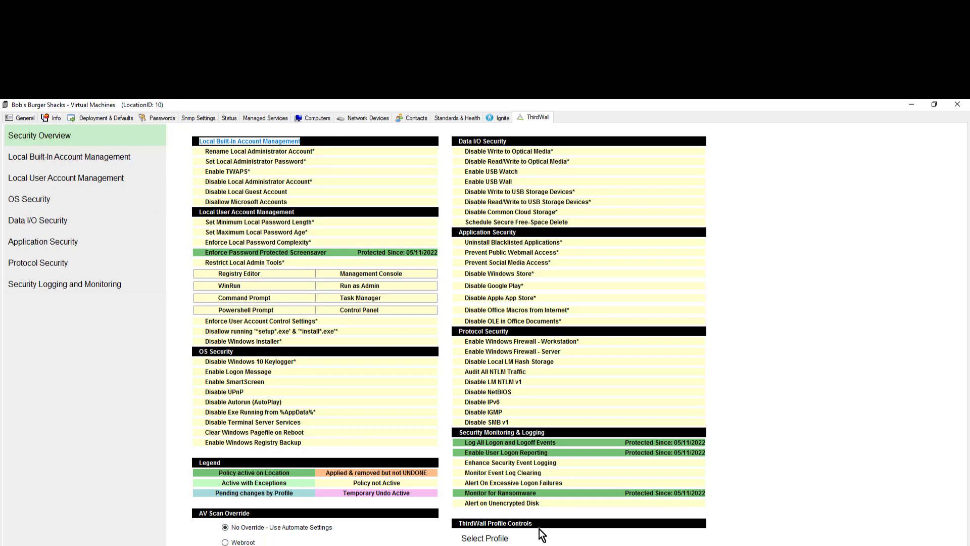
drag(536, 526, 465, 526)
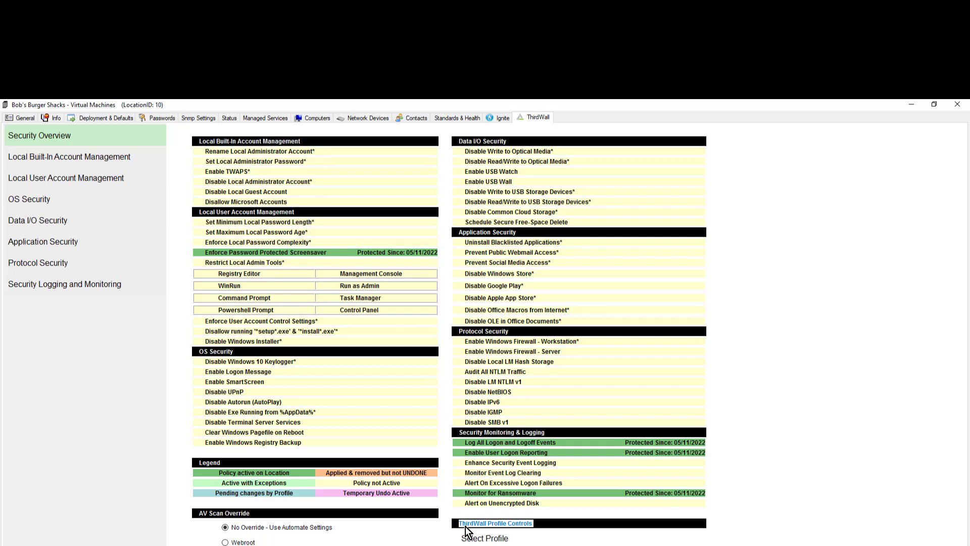
click(317, 267)
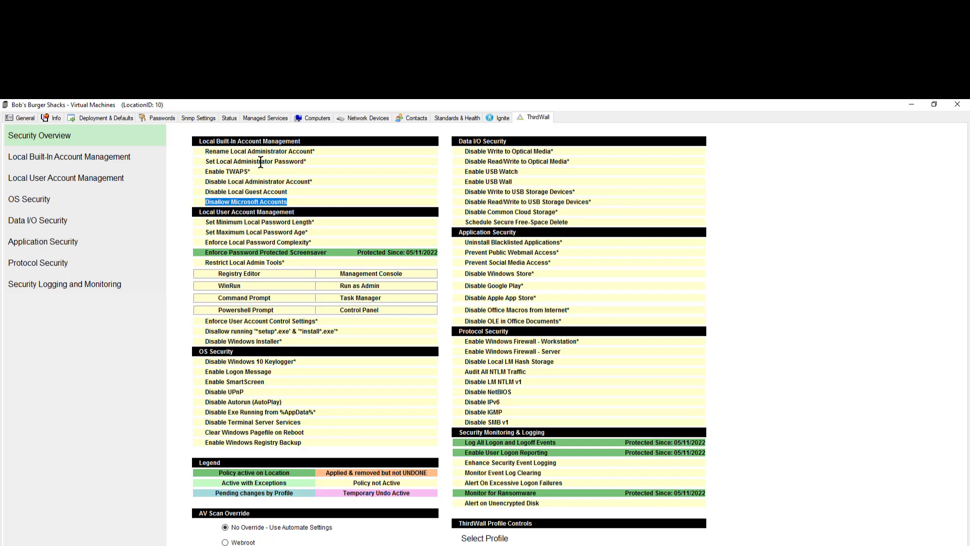
drag(303, 143, 285, 142)
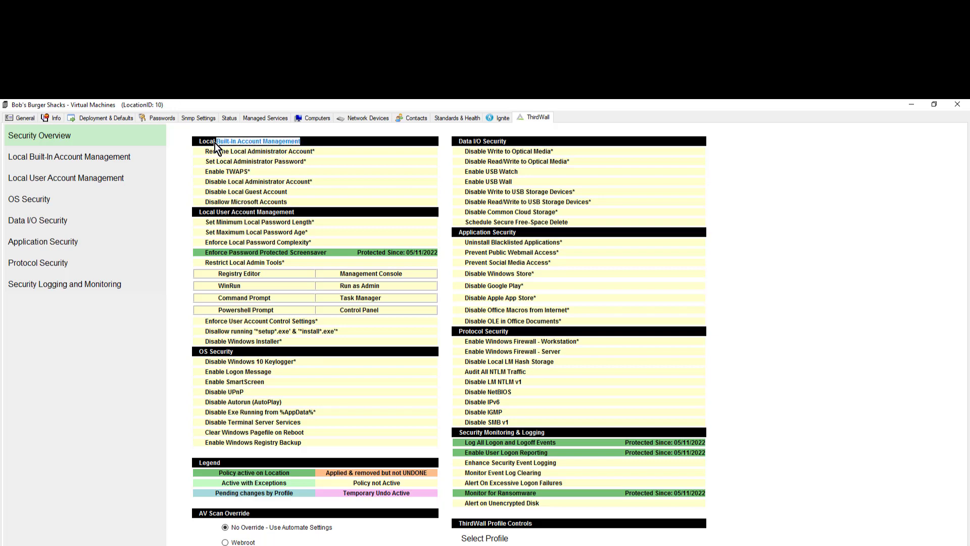
click(47, 156)
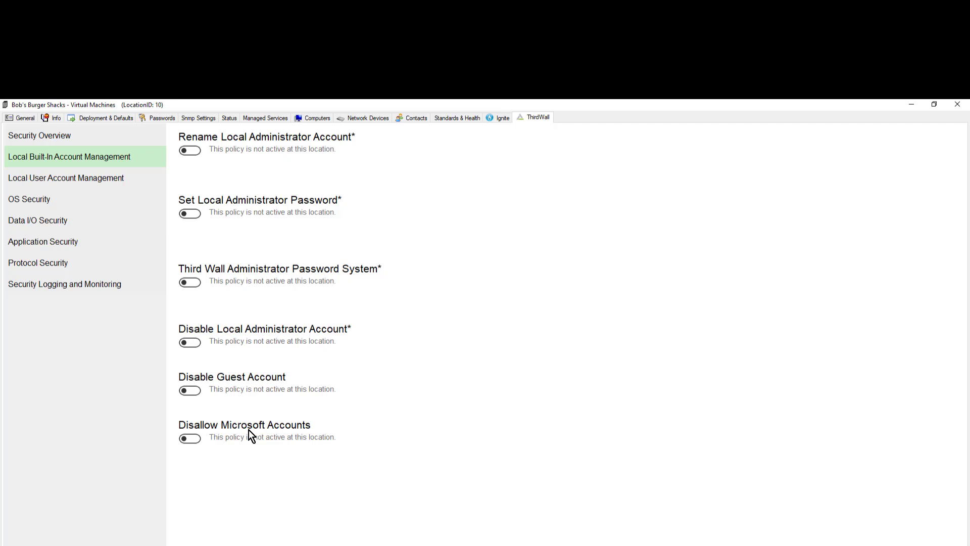
Enable Disallow Microsoft Accounts and accept the Microsoft account profile removal warning
click(192, 439)
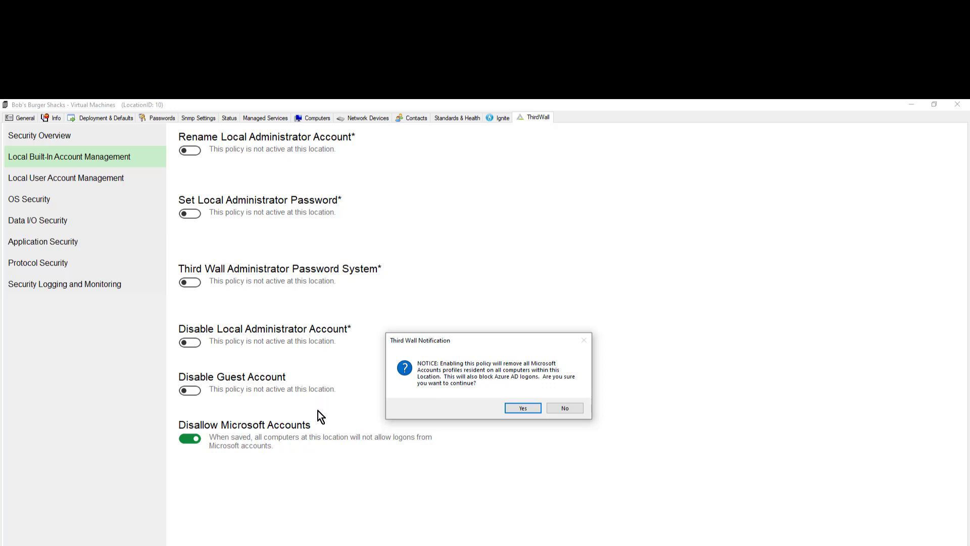
click(522, 408)
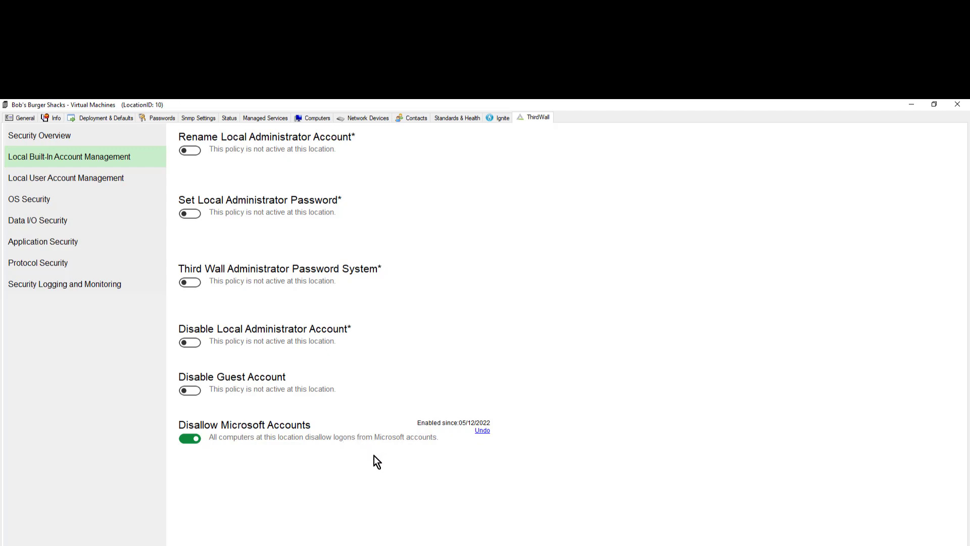
Return to the Security Overview once the policy shows enabled since 05/12/2022
click(65, 137)
Verify Disallow Microsoft Accounts is protected since 05/12/2022, then return to built-in account policies
drag(205, 201, 437, 199)
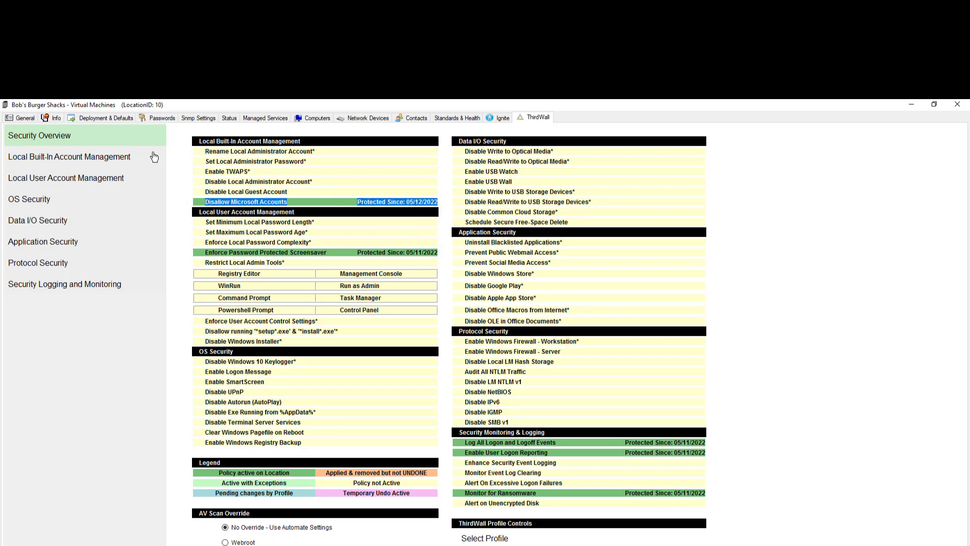
click(72, 157)
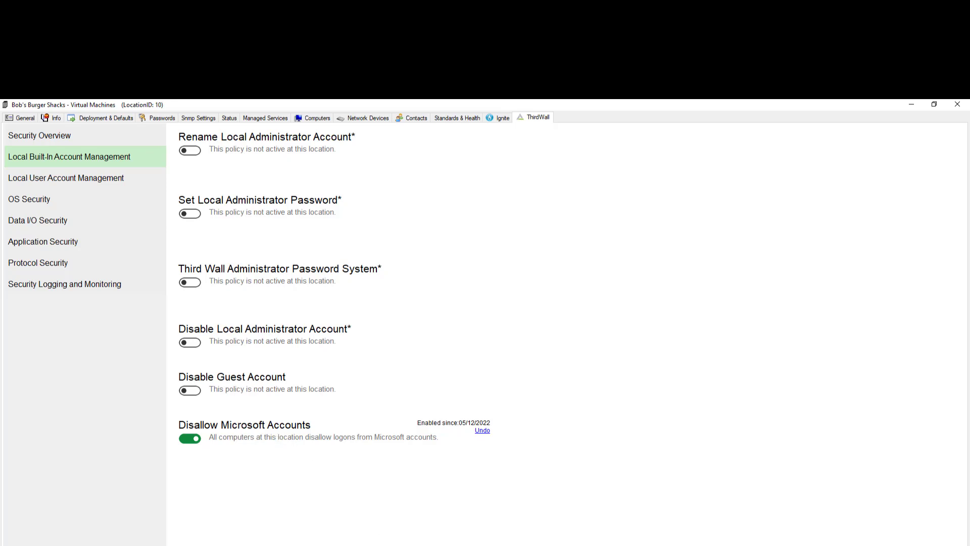
Open the Service Desk support tickets list showing all tickets, not just mine
click(351, 545)
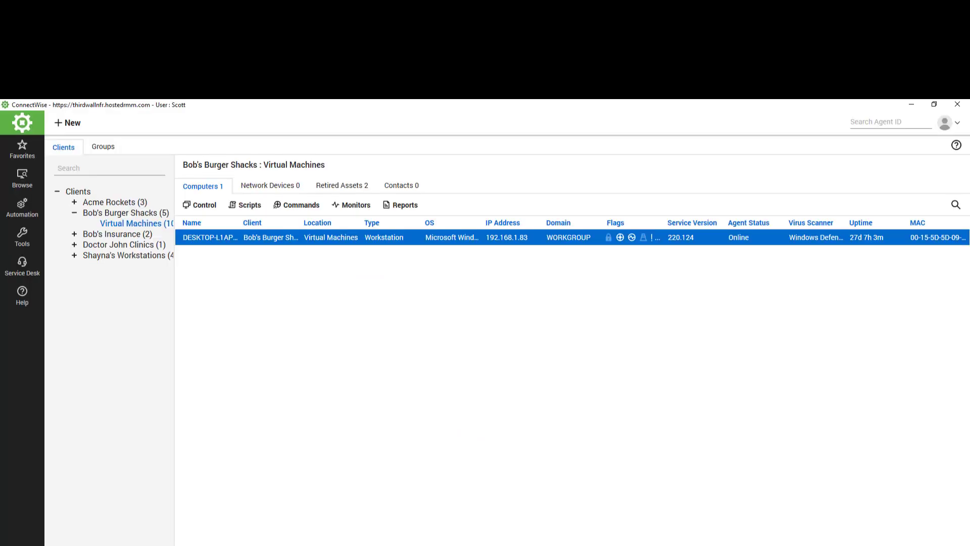
click(22, 266)
click(63, 189)
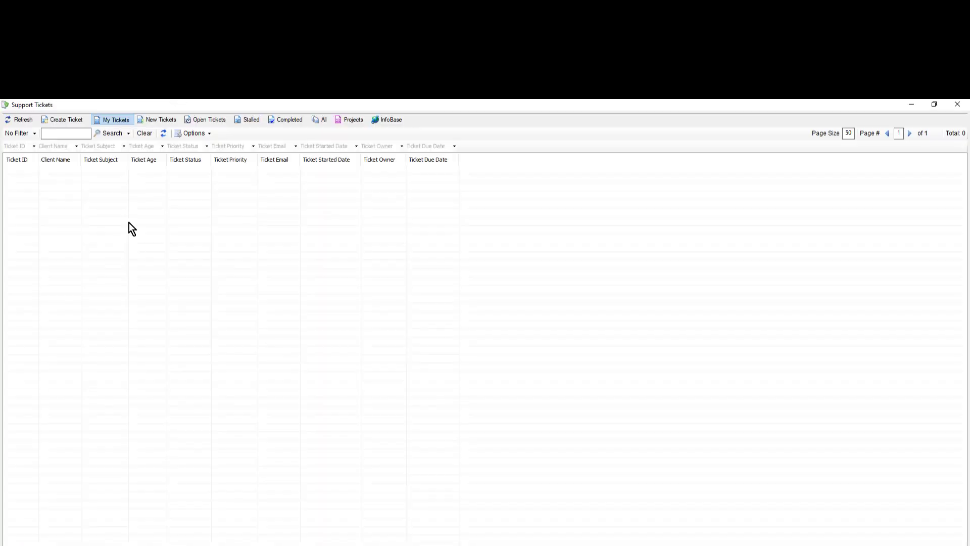
click(323, 120)
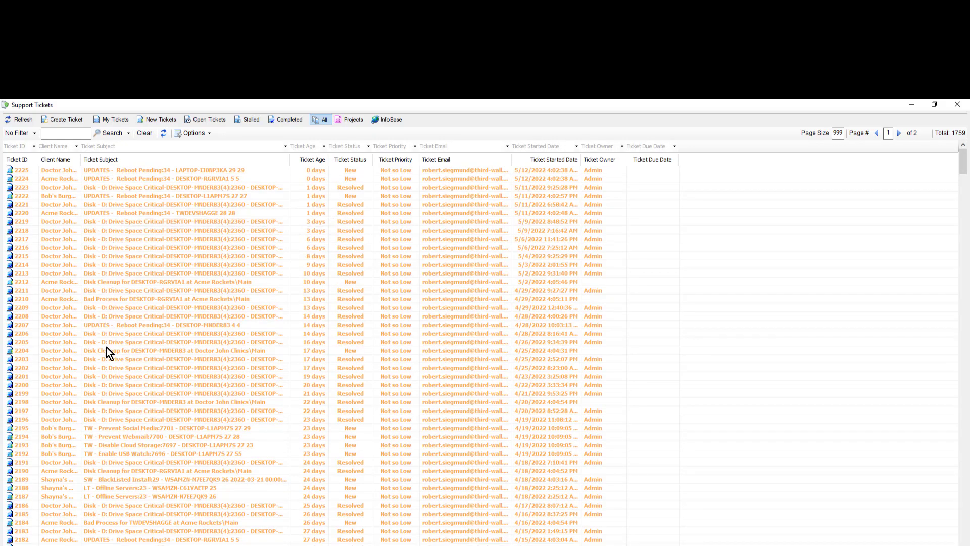
Look through ThirdWall policy tickets 2195, 2194, 2193 and 2192
click(93, 429)
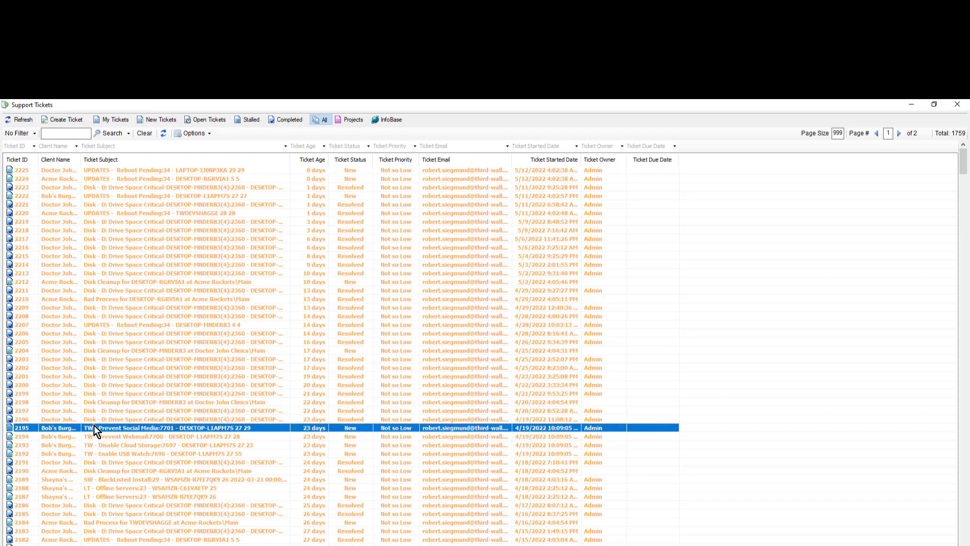
click(88, 436)
click(89, 445)
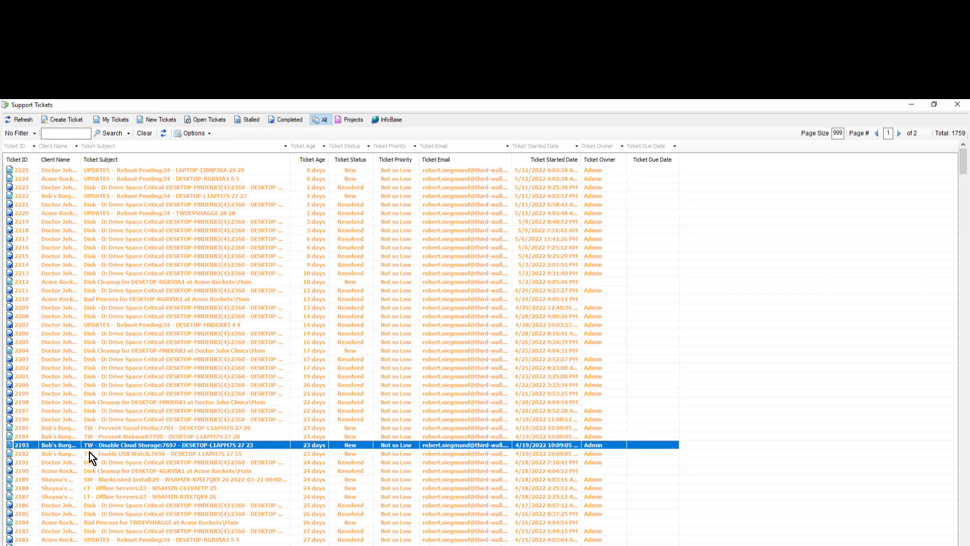
click(89, 453)
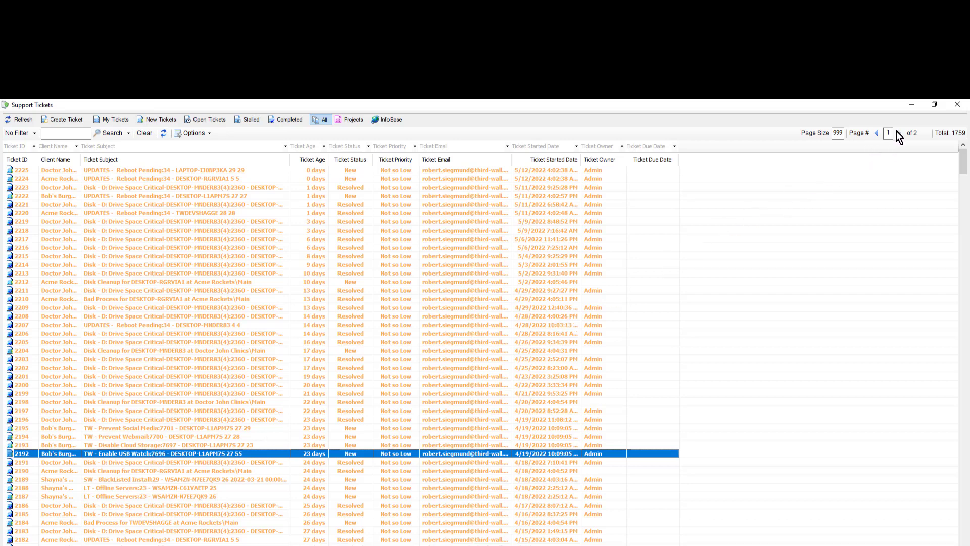
click(957, 104)
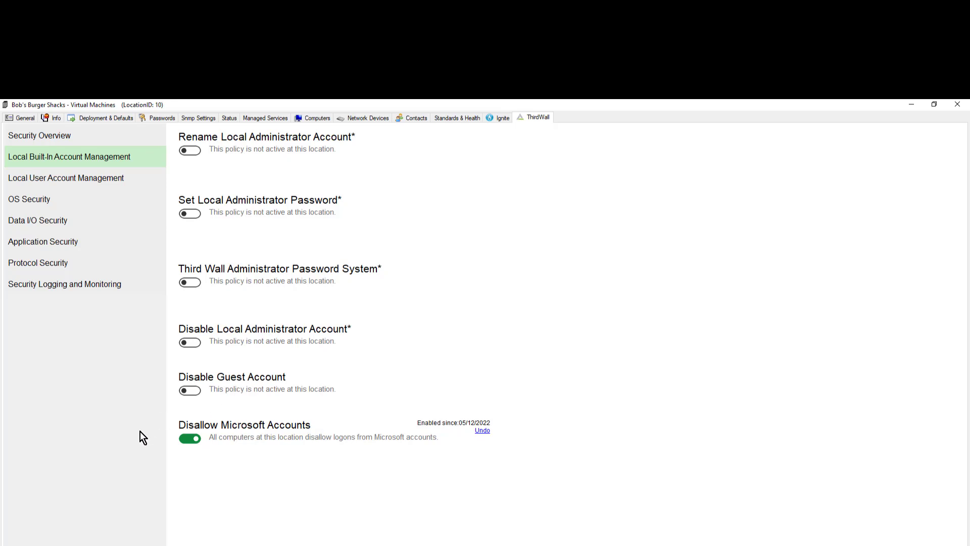
click(191, 439)
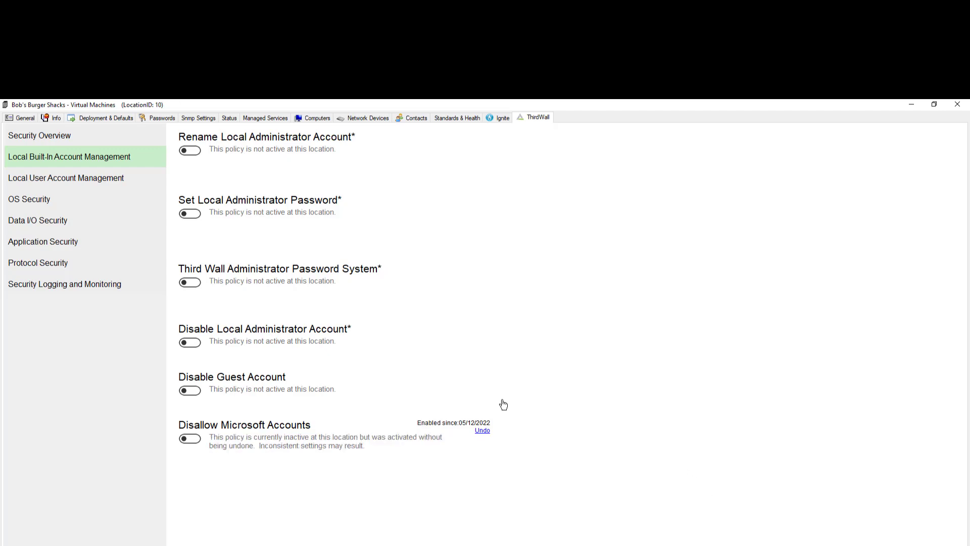
click(74, 145)
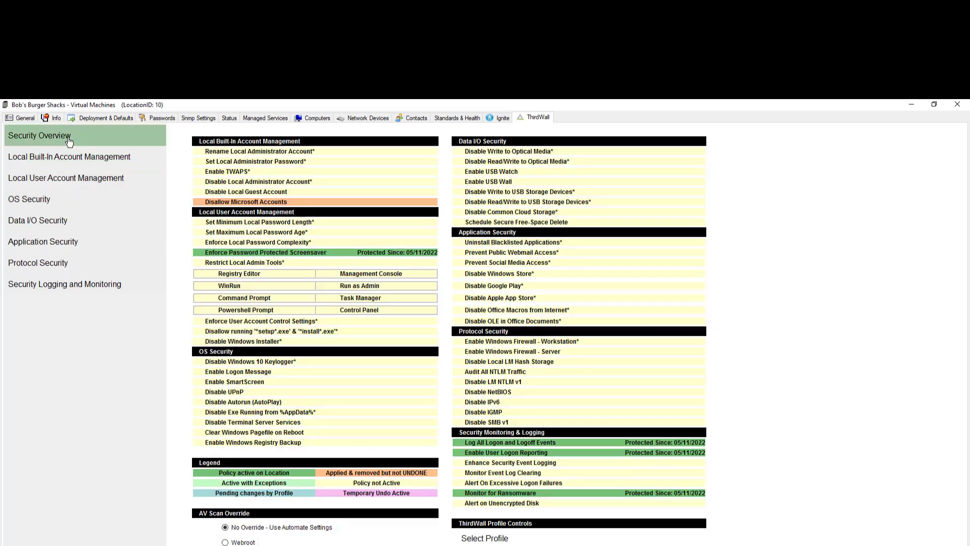
drag(207, 202, 235, 201)
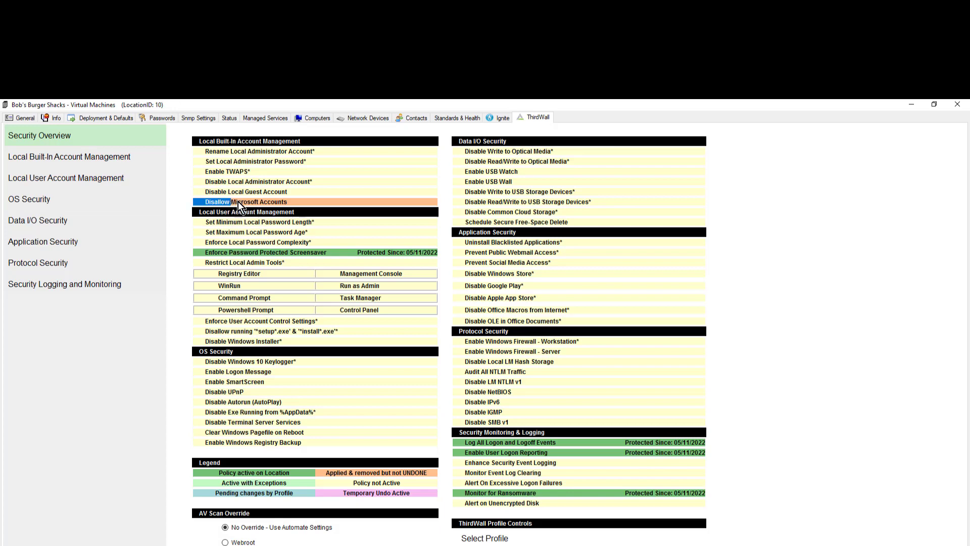
drag(326, 472, 388, 484)
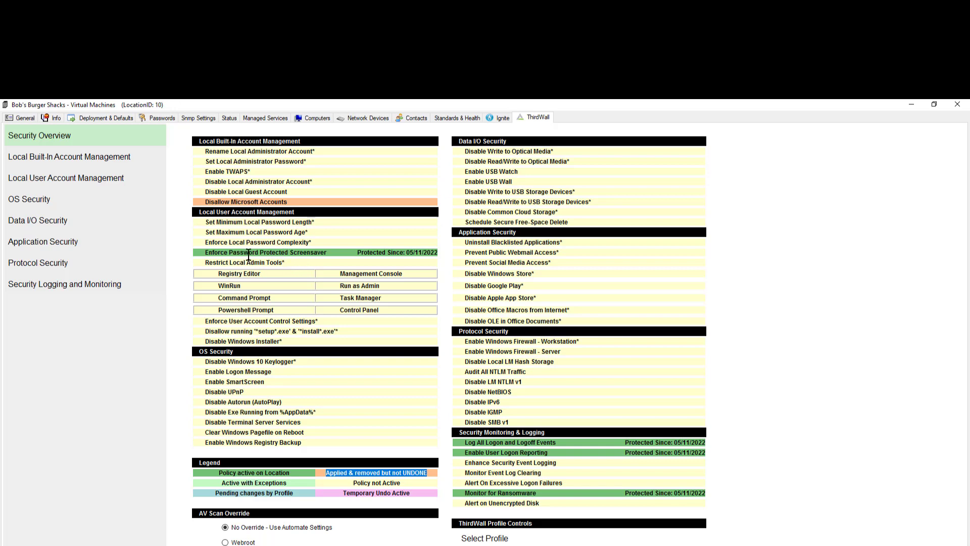
Undo and remove Disallow Microsoft Accounts from the location, then return to the Security Overview
click(45, 158)
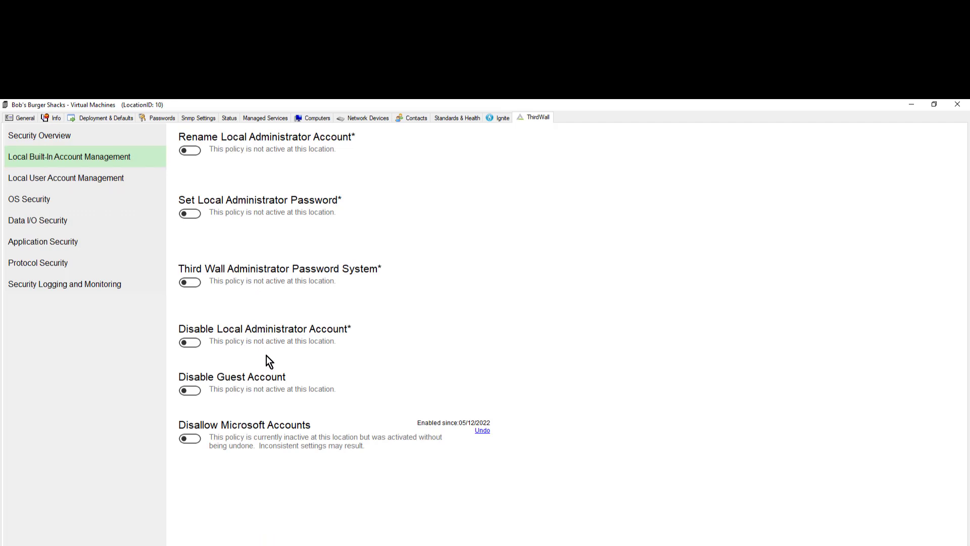
click(482, 431)
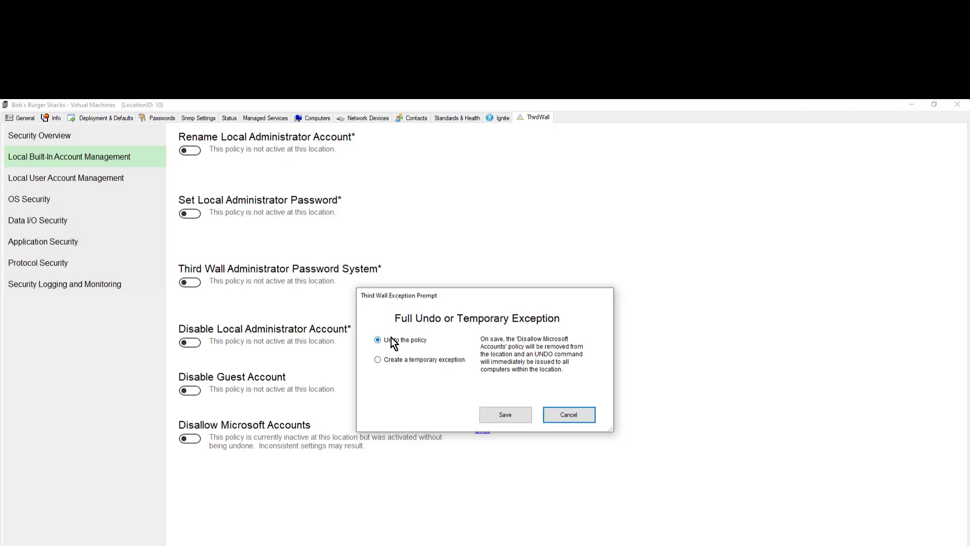
click(505, 415)
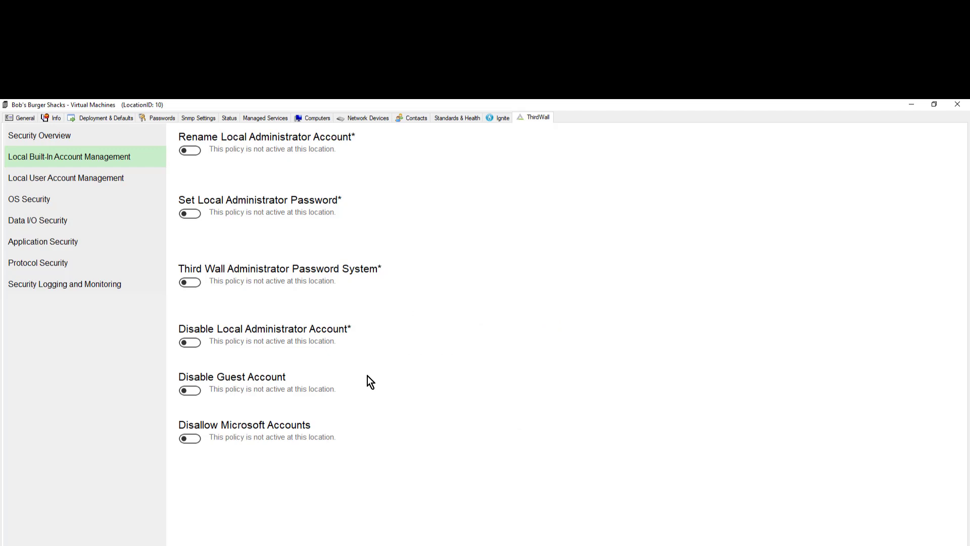
click(71, 140)
Switch Disallow Microsoft Accounts back on in Local Built-In Account Management, accepting the warning notification
drag(204, 202, 287, 202)
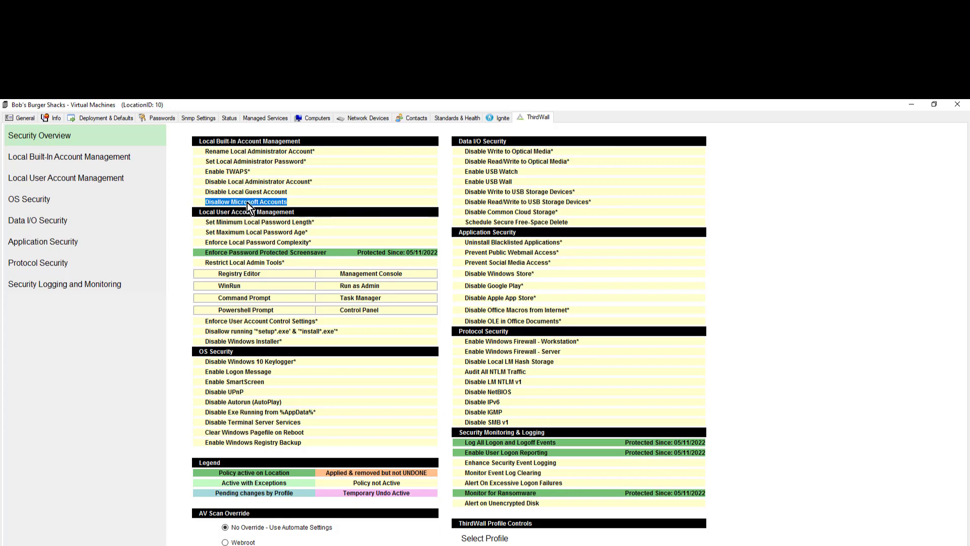
click(68, 158)
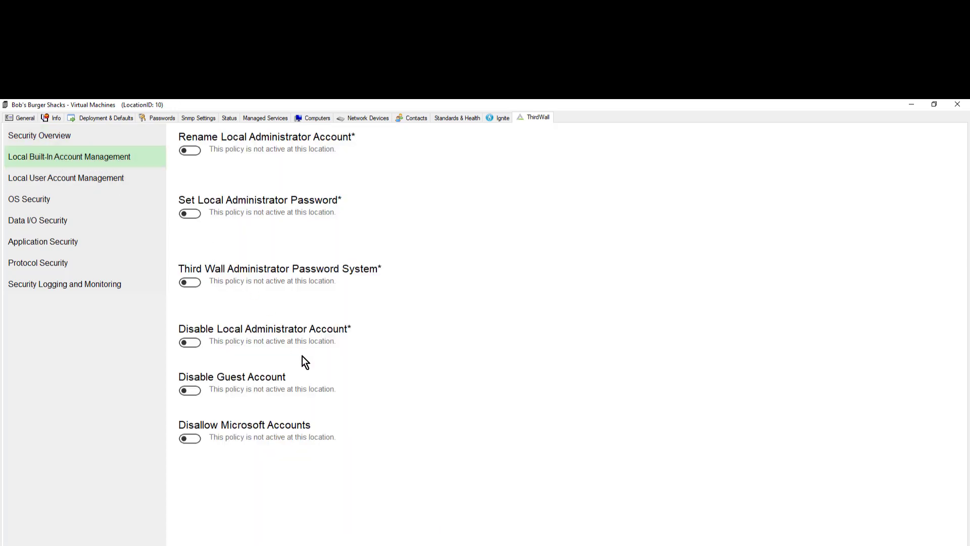
click(190, 438)
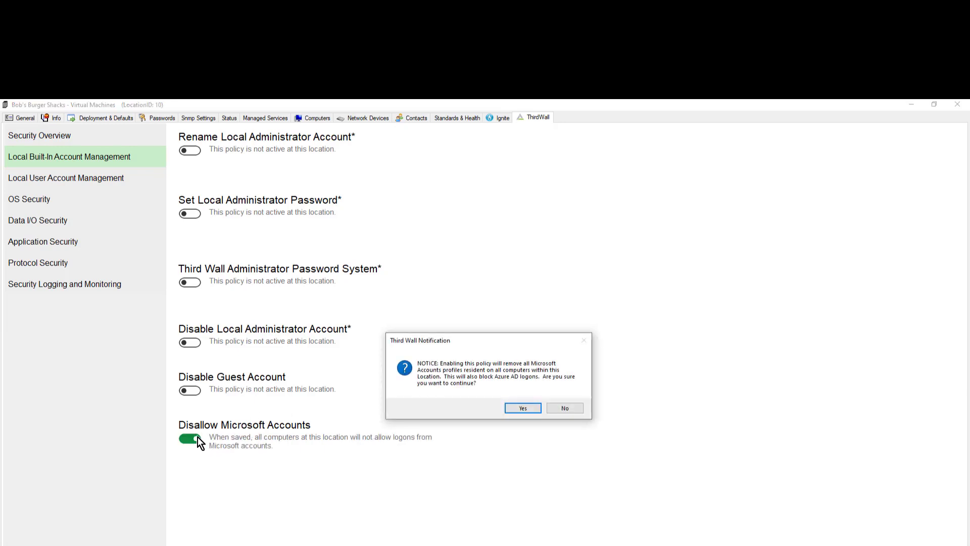
click(513, 404)
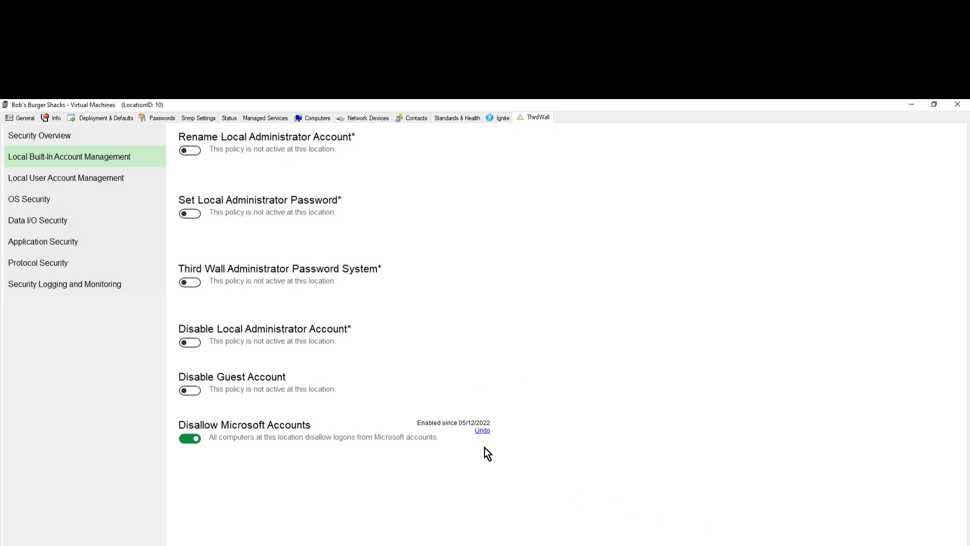
click(482, 431)
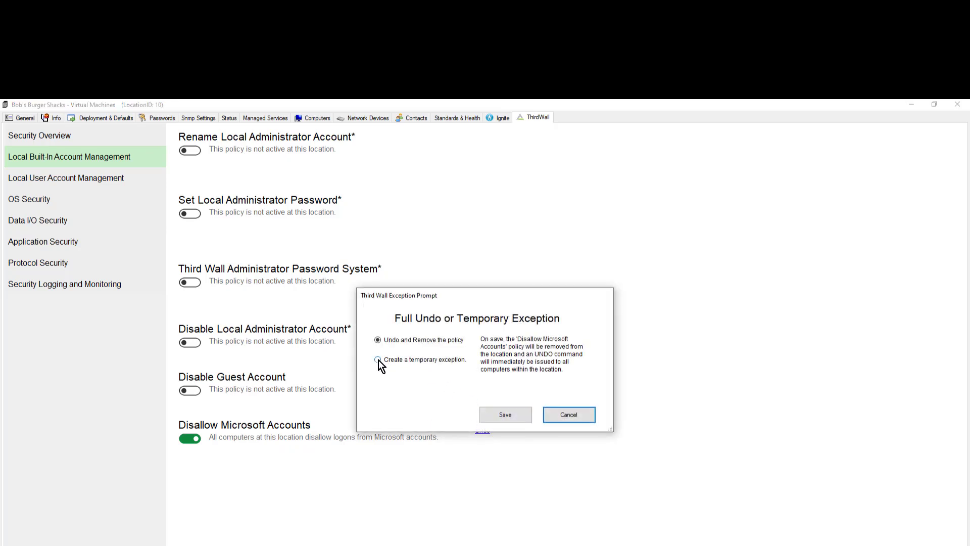
Give Disallow Microsoft Accounts a 60-minute temporary exception and return to Security Overview
click(378, 360)
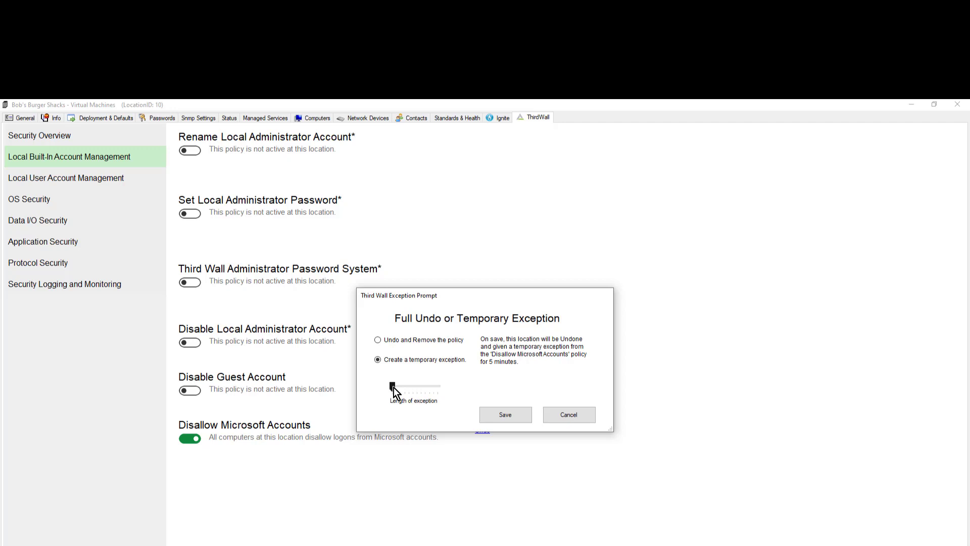
drag(393, 387, 405, 387)
click(501, 416)
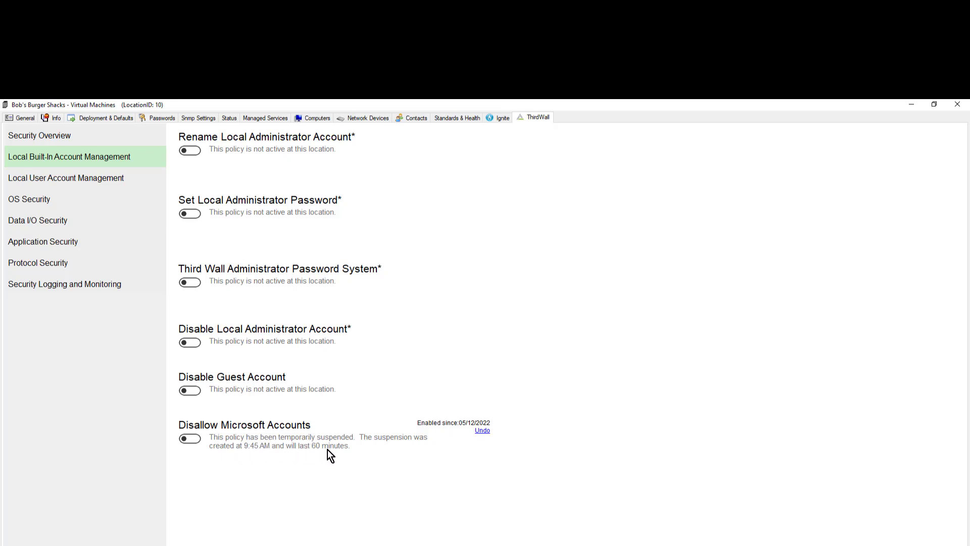
click(46, 141)
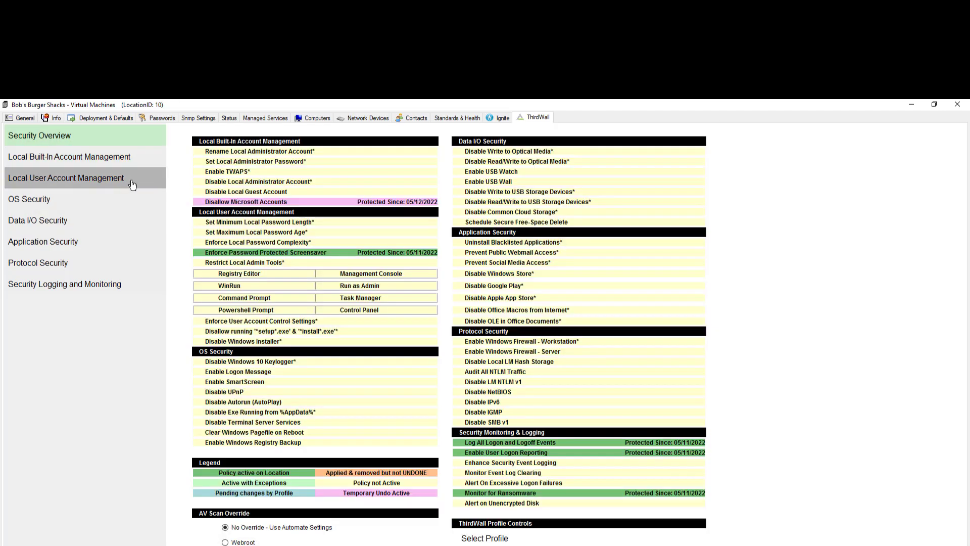
Point out the Disallow Microsoft Accounts row and Temporary Undo Active legend, then return to account policies
drag(200, 199, 424, 223)
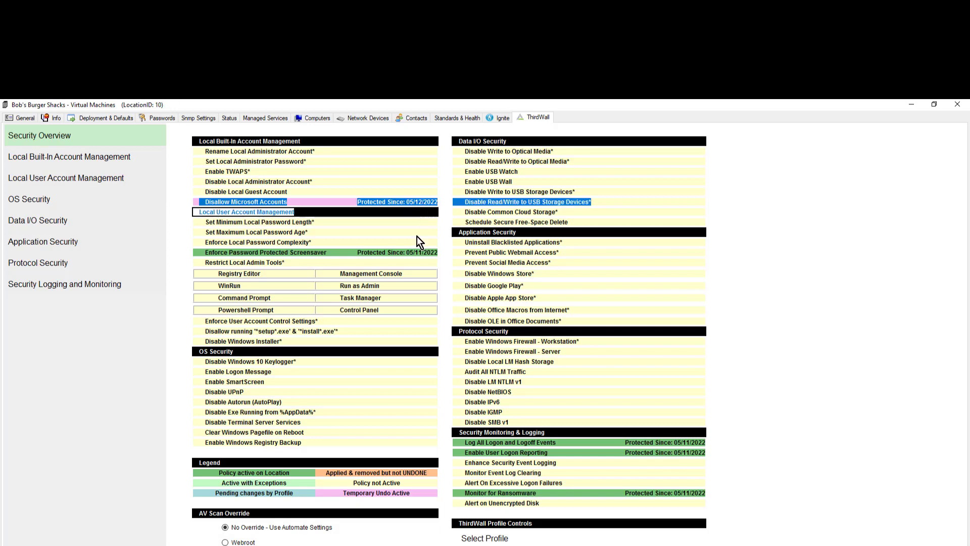
drag(360, 491, 400, 494)
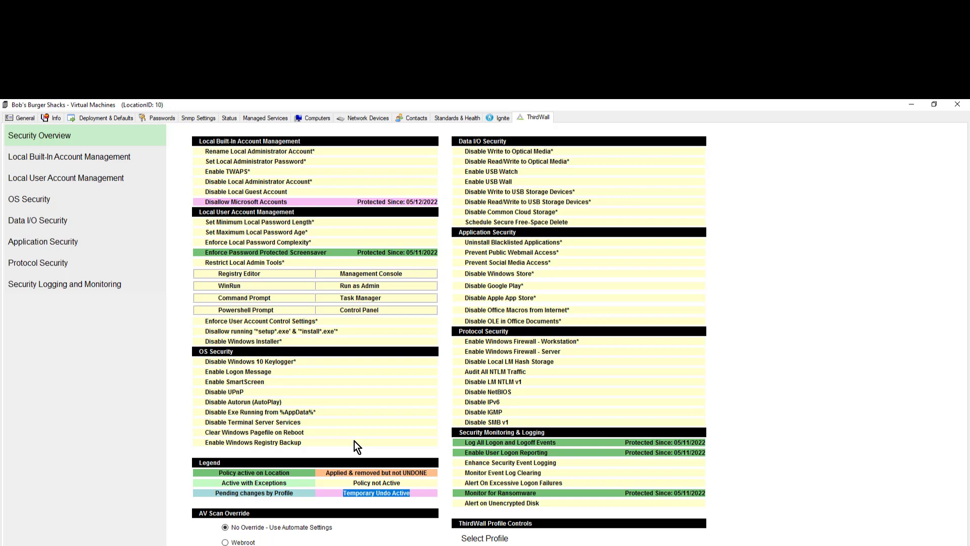
click(70, 158)
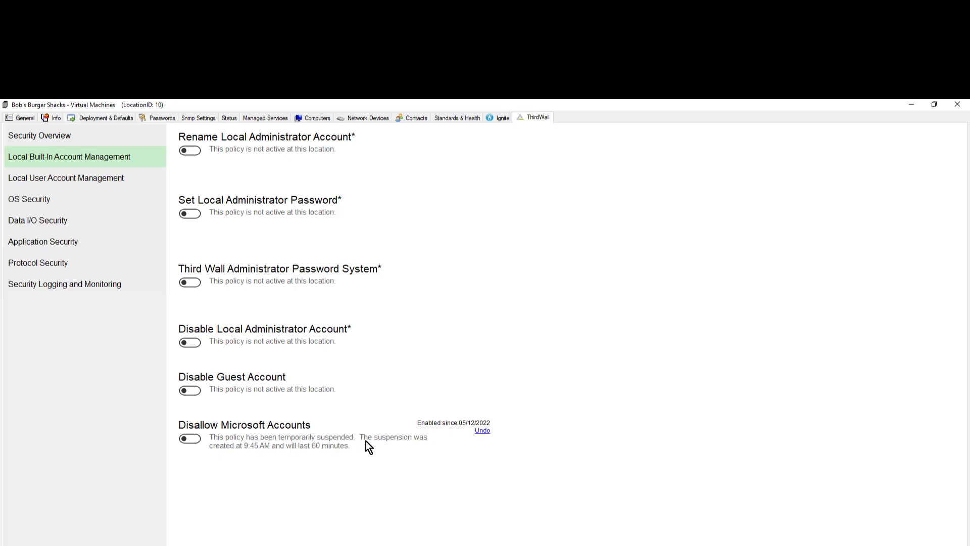
Remove the temporary suspension of Disallow Microsoft Accounts and check it is protected in Security Overview
click(482, 431)
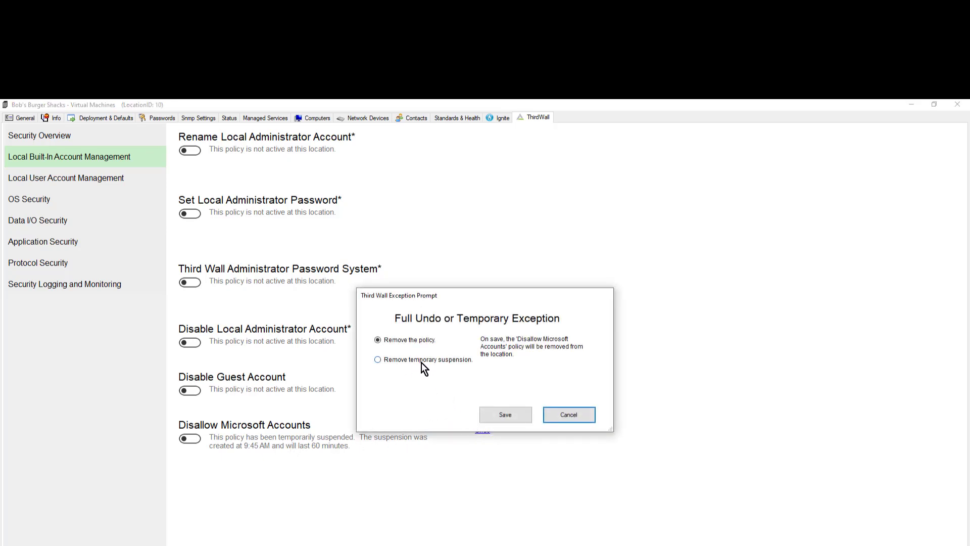
click(378, 359)
click(503, 416)
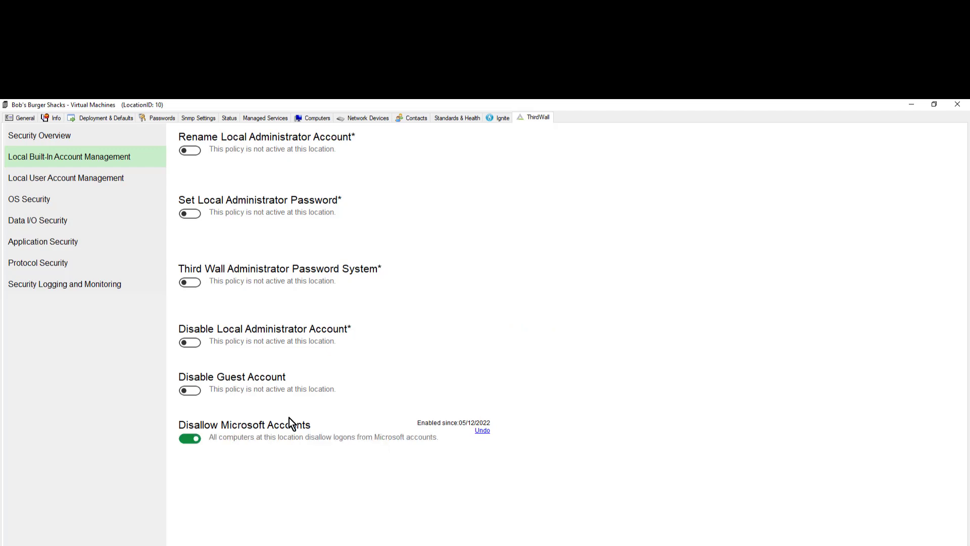
click(63, 137)
drag(203, 199, 418, 207)
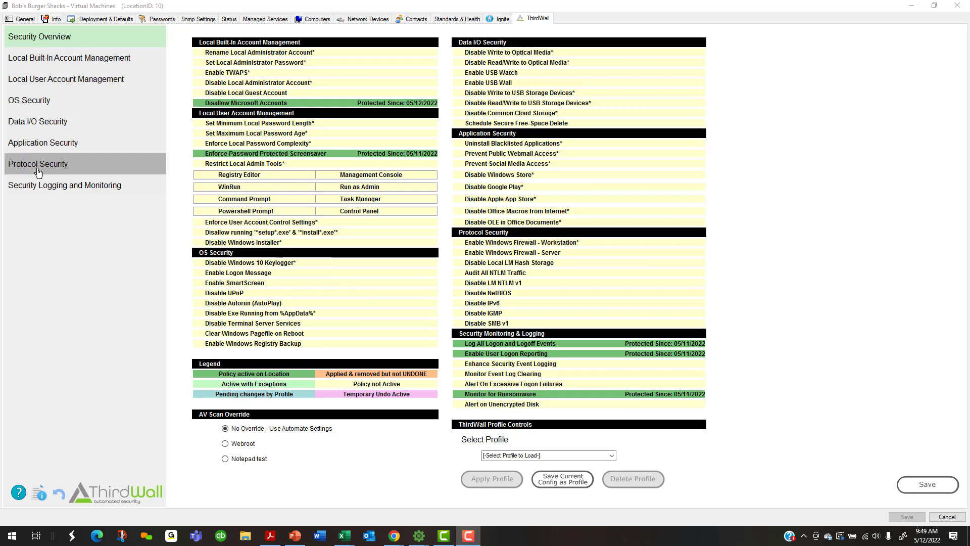
Switch on Rename Local Administrator Account and start typing the new administrator account name
click(41, 60)
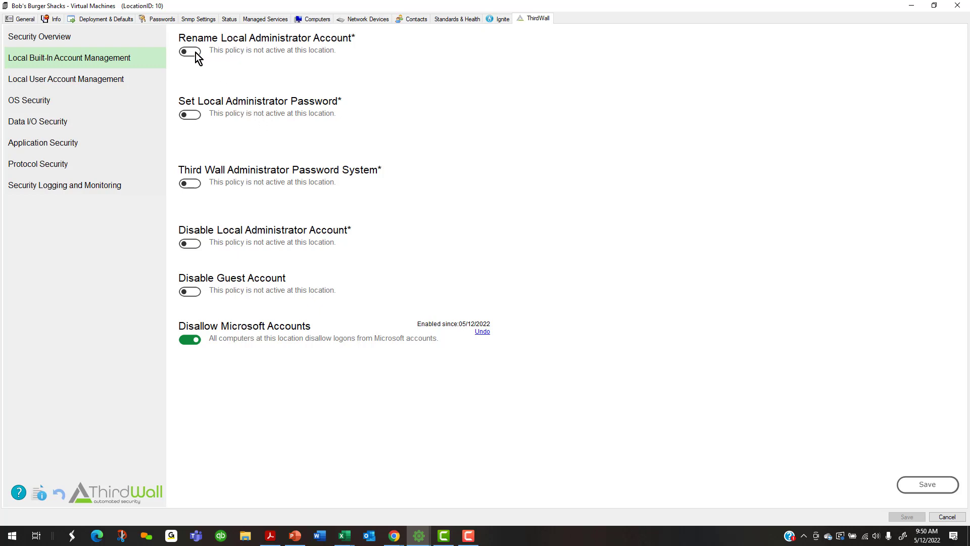
click(191, 51)
click(236, 70)
text(Bob)
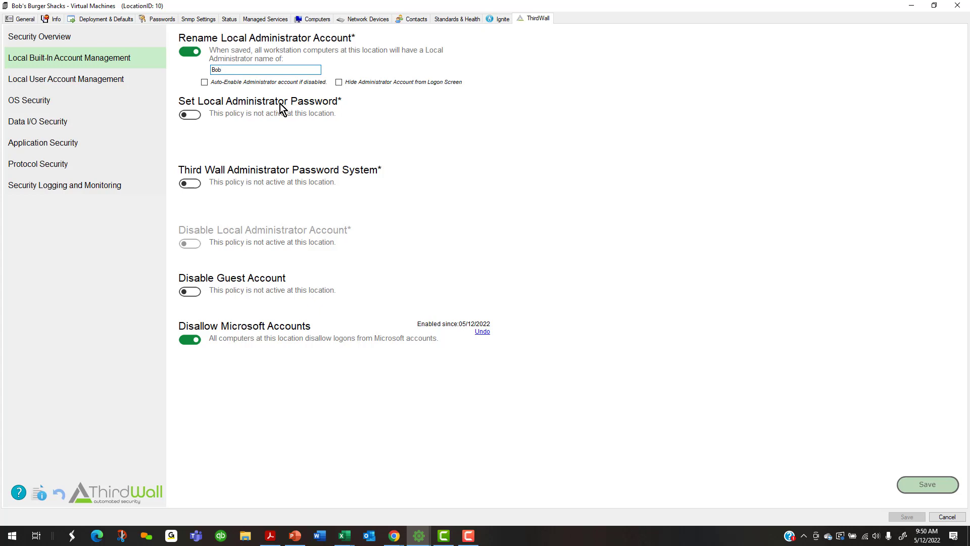
Enable Set Local Administrator Password with a new password and tick 'Auto-Enable Administrator account if disabled'
click(195, 116)
click(219, 136)
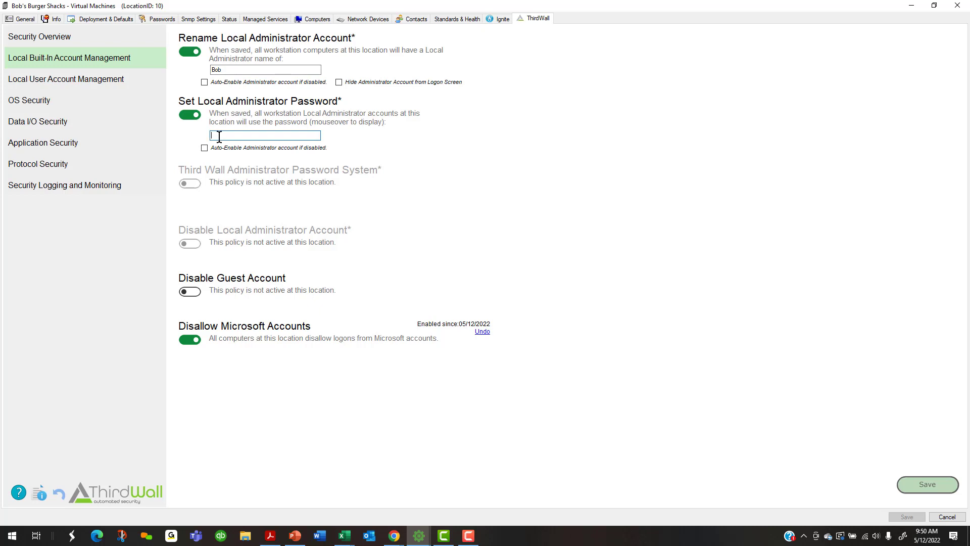
click(204, 83)
mouse_move(221, 133)
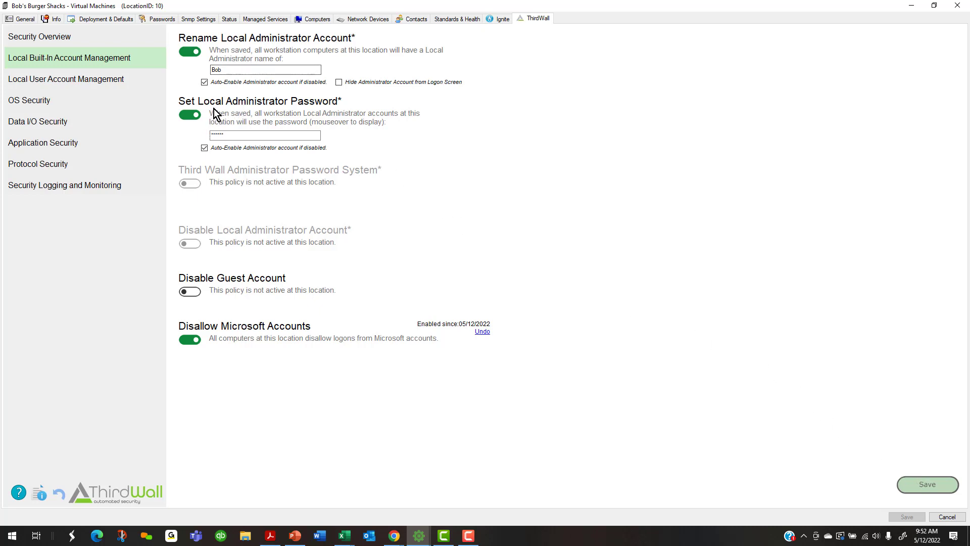
Turn off rename and set-password policies; turn on Third Wall Administrator Password System and Disable Guest Account
click(188, 52)
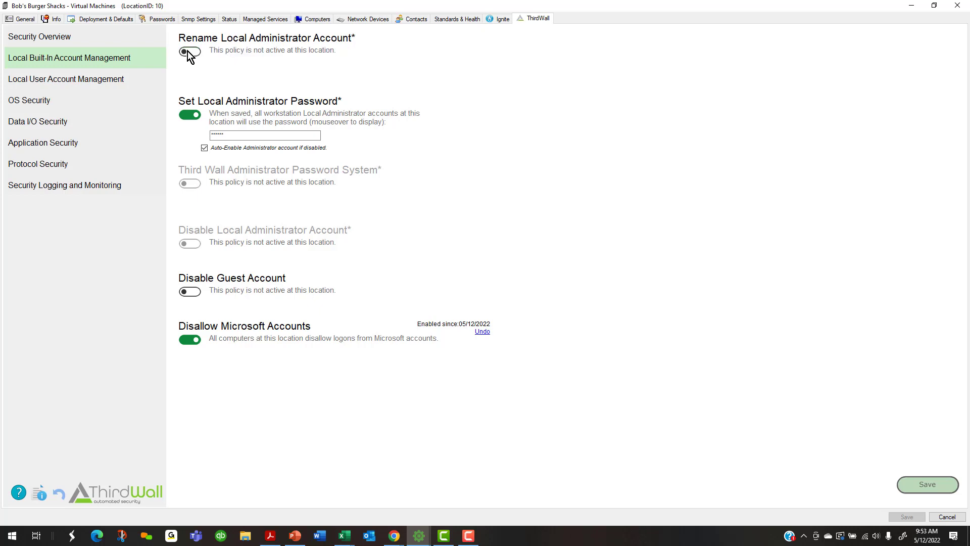
click(184, 116)
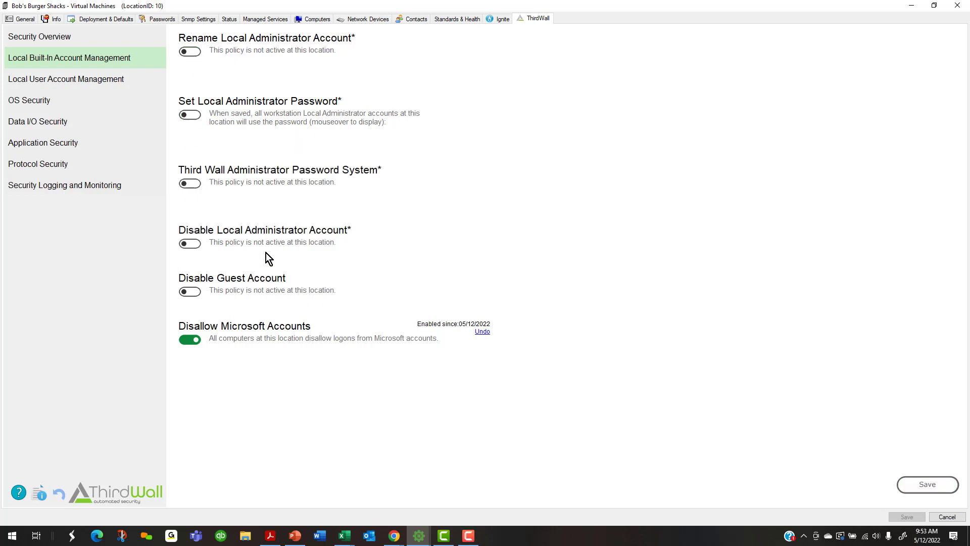
click(190, 184)
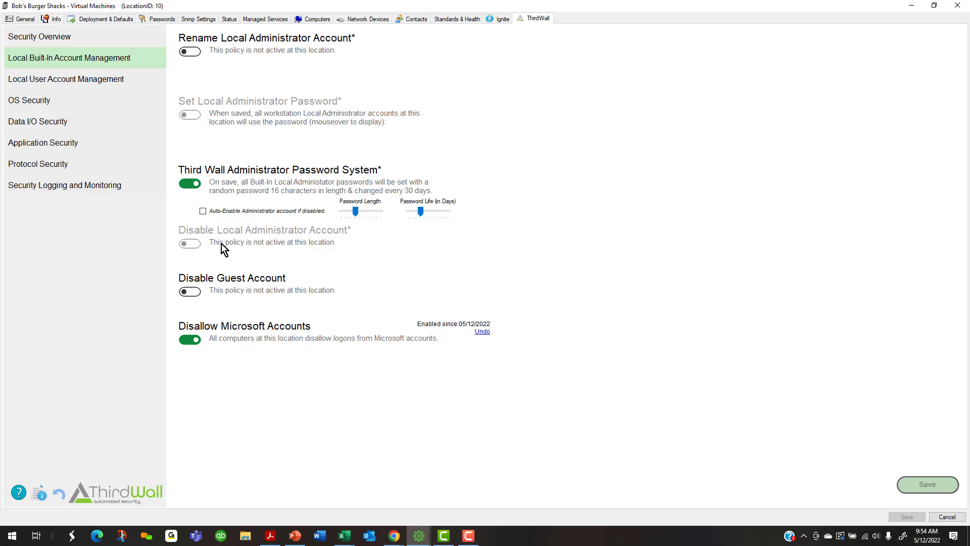
click(192, 292)
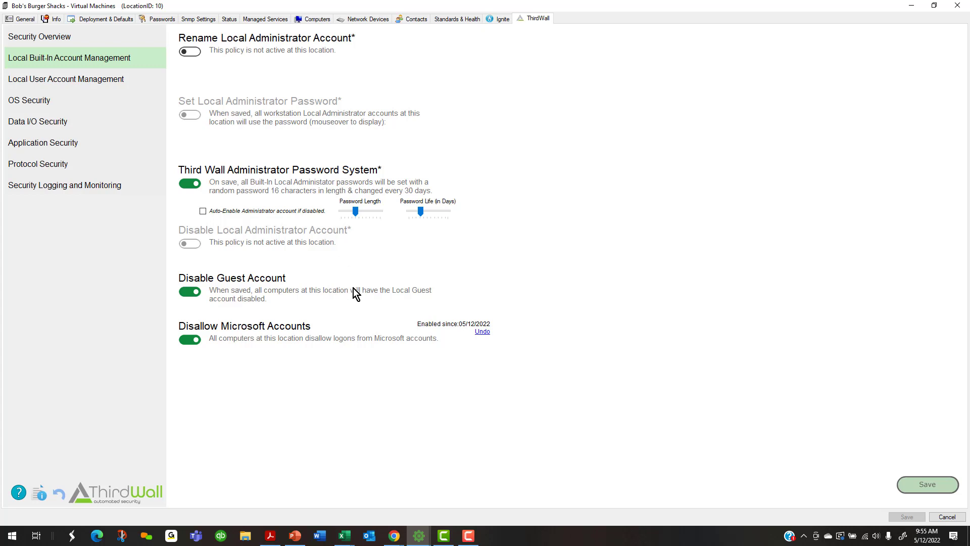
In Chrome, go to the ThirdWall Resources page and show the Onboard Your Clients documents
mouse_move(395, 539)
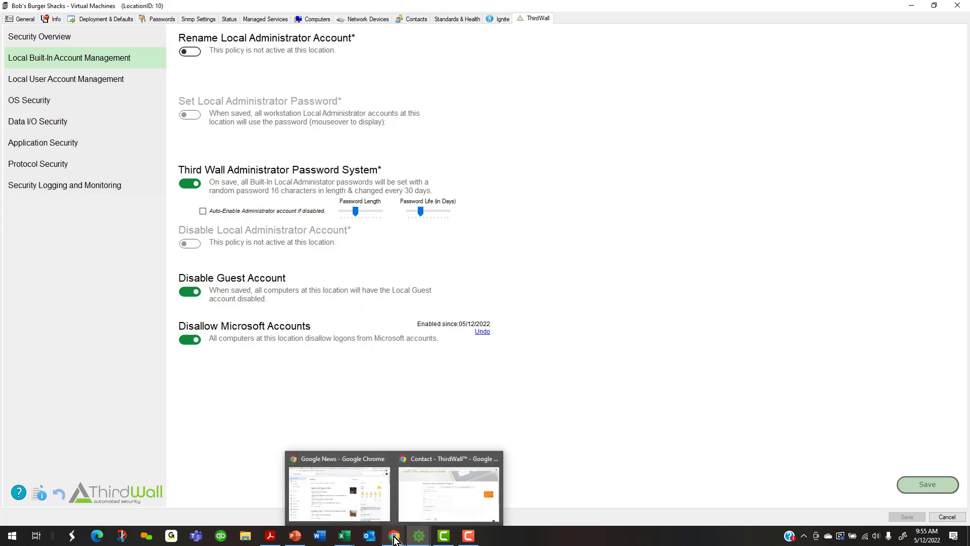
click(437, 495)
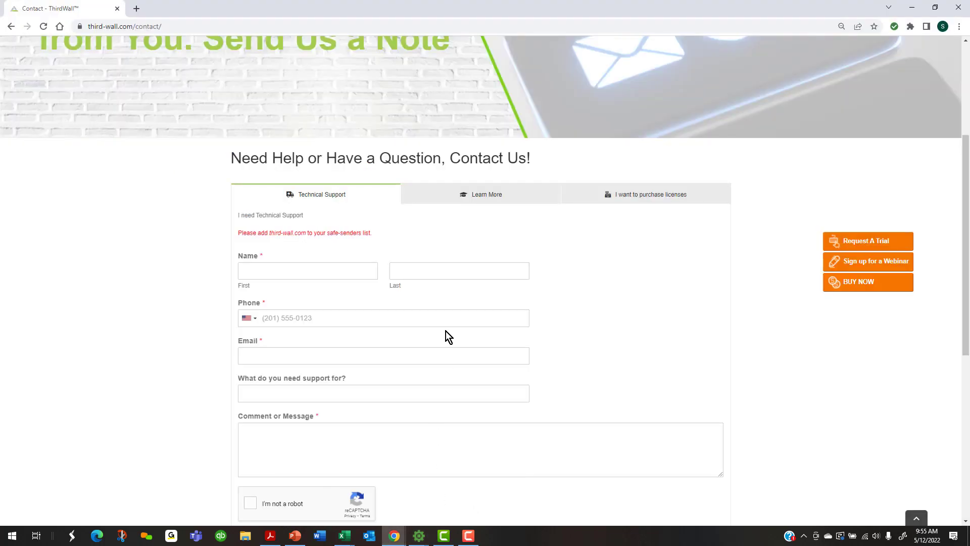
scroll(402, 264, up, 4)
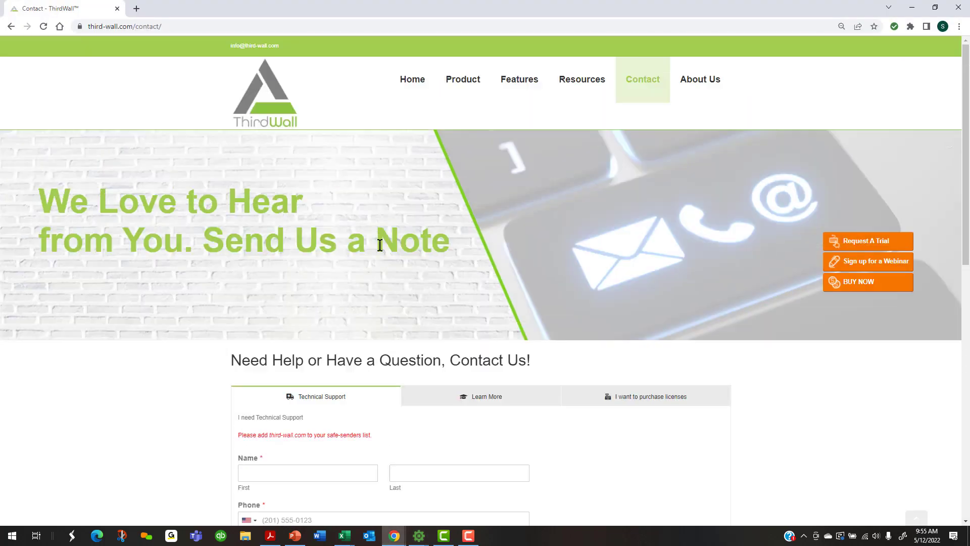
click(574, 85)
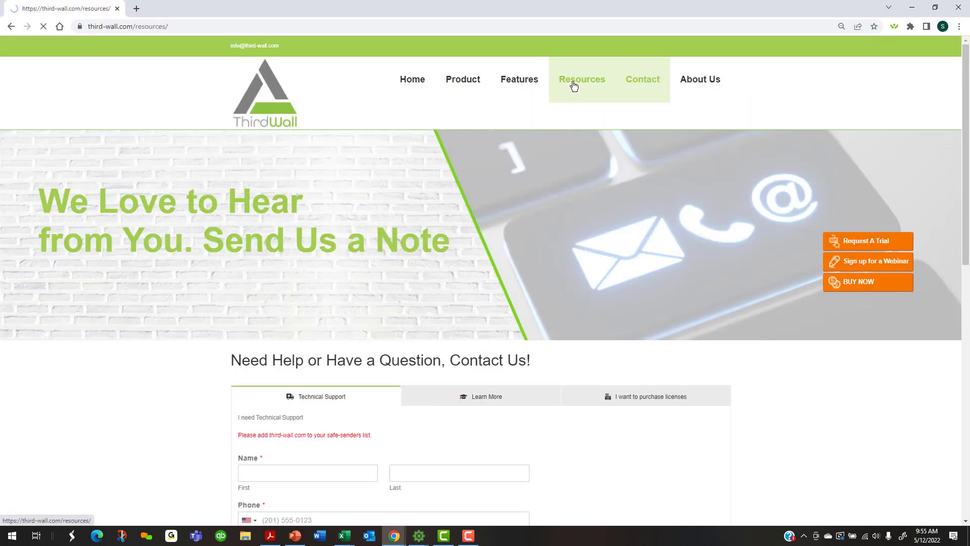
scroll(157, 266, down, 4)
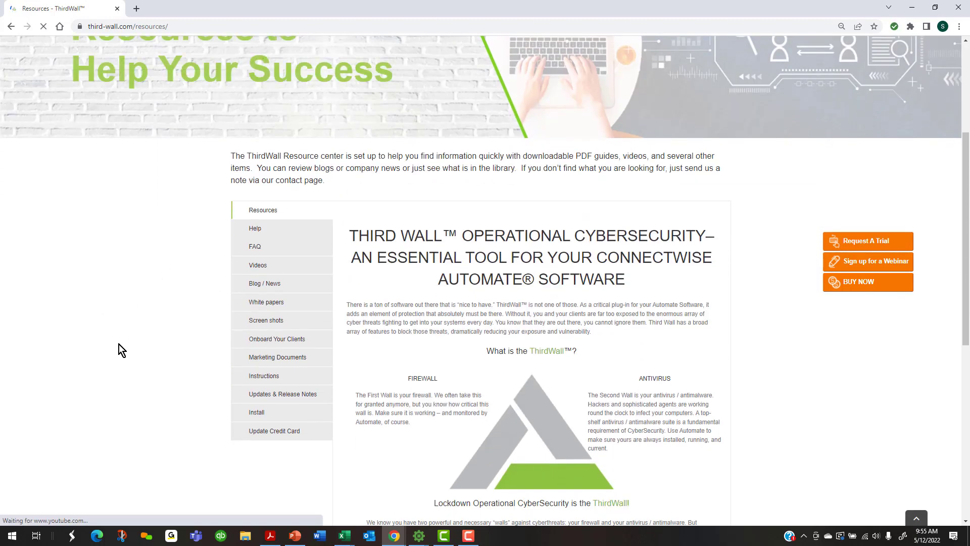
click(273, 341)
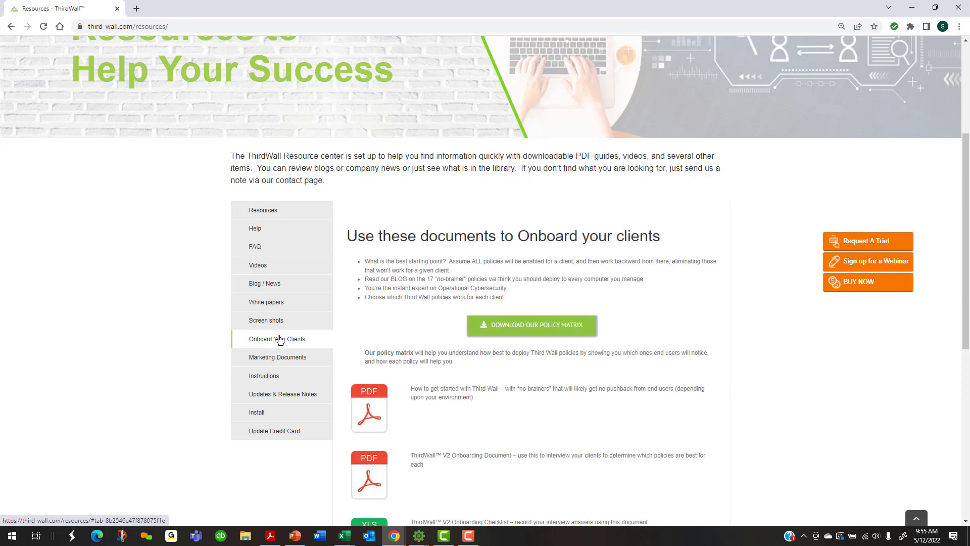
Open the ThirdWall Policy Matrix PDF and highlight its end-user pushback axis and No Brainers category
click(528, 327)
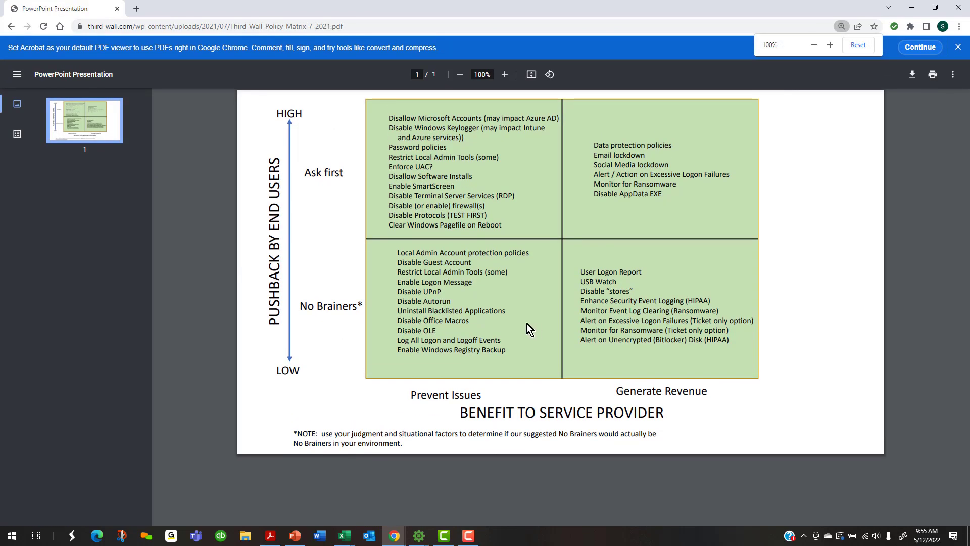
drag(276, 326, 277, 157)
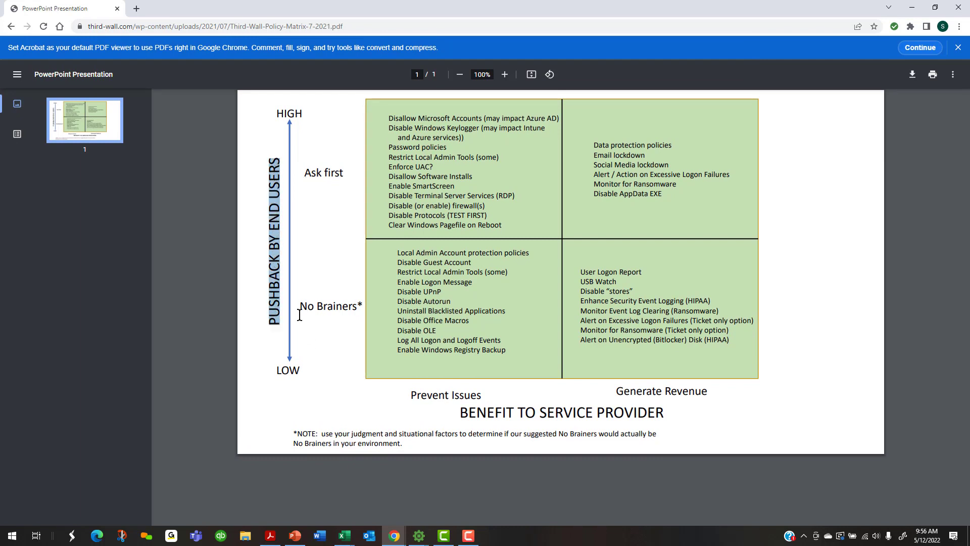
drag(300, 308, 364, 306)
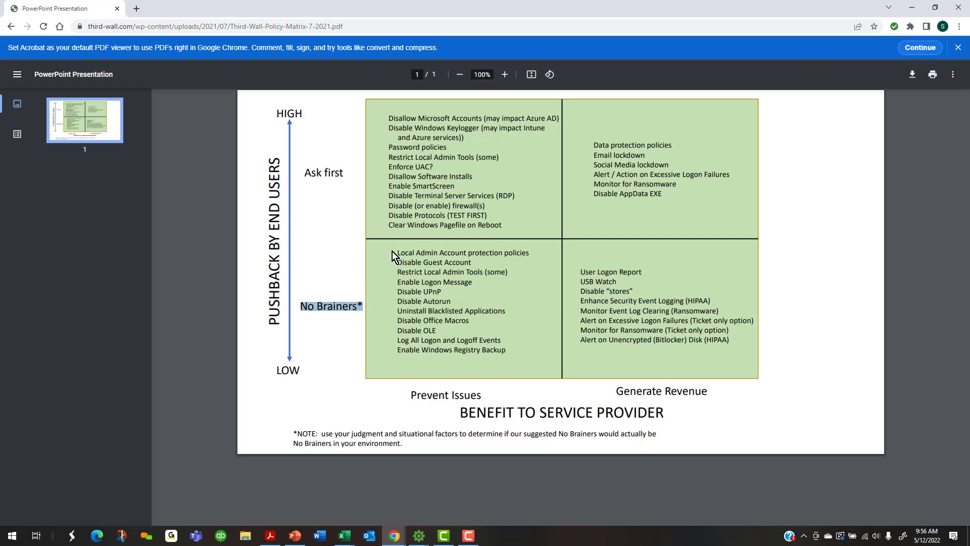
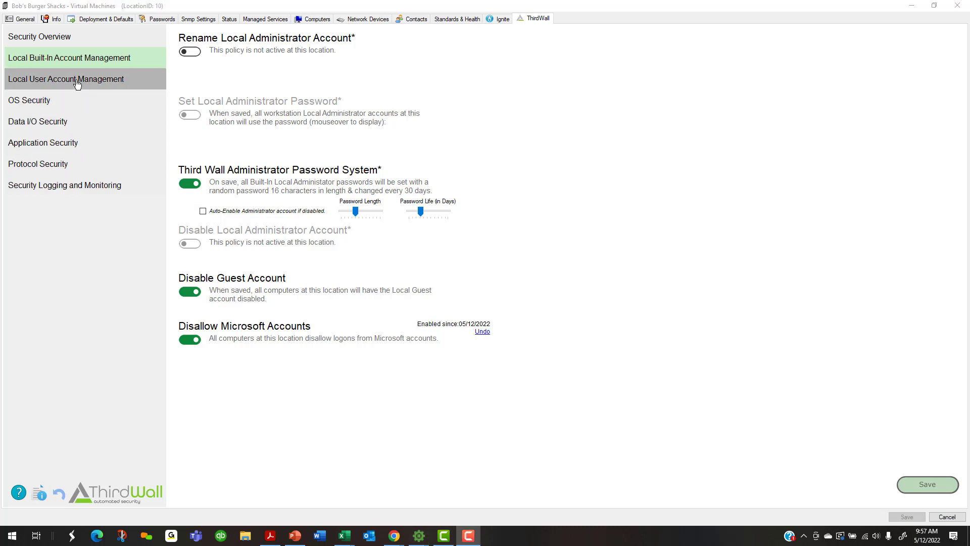
Under Local User Account Management, set the password-protected screensaver timeout to 5 minutes
click(61, 82)
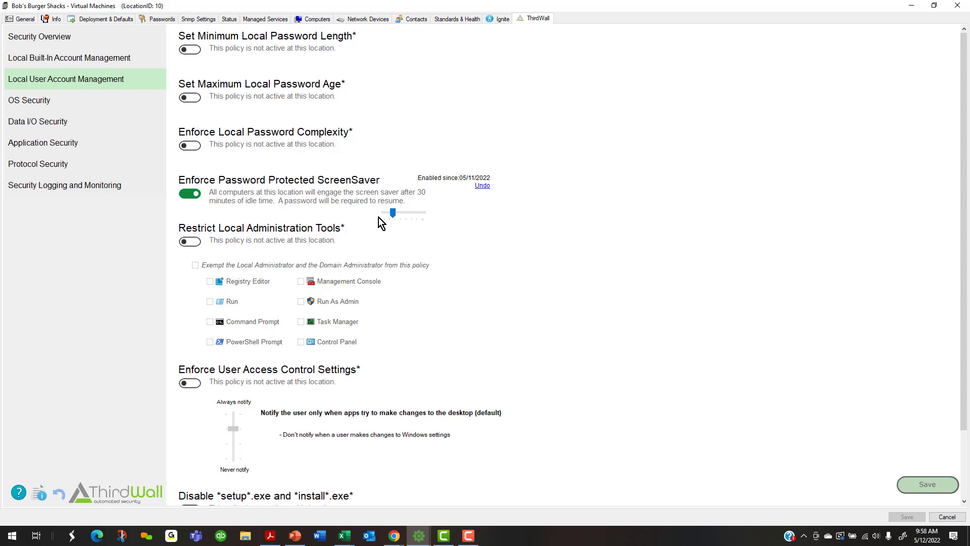
mouse_move(395, 214)
mouse_down()
mouse_move(426, 214)
mouse_move(383, 214)
mouse_up()
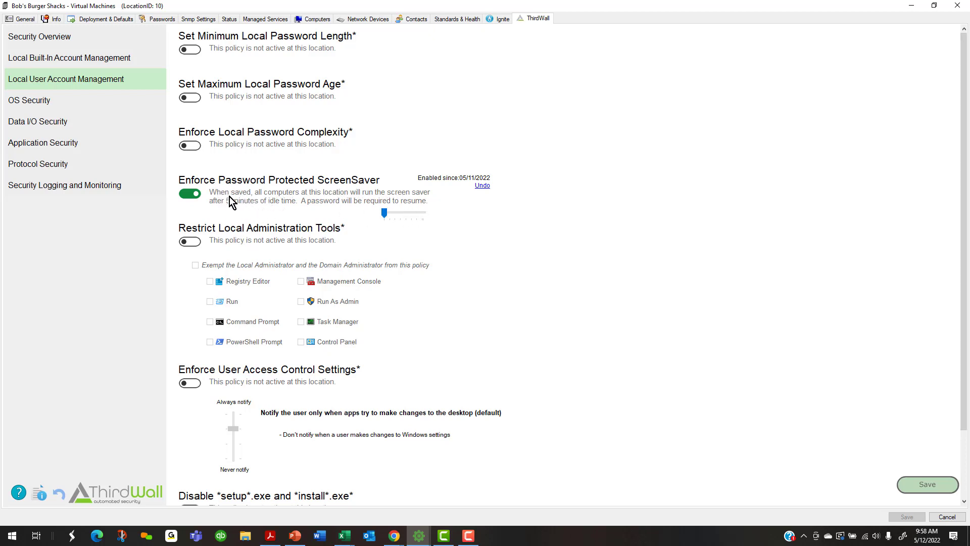
scroll(312, 199, down, 2)
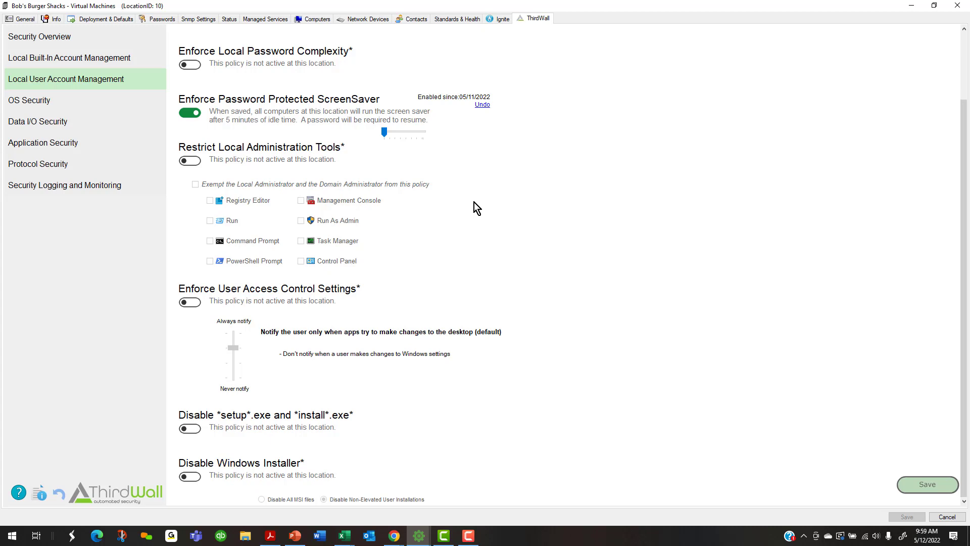
Enable Restrict Local Administration Tools, leaving Task Manager and Control Panel unrestricted and exempting local/domain administrators
click(189, 161)
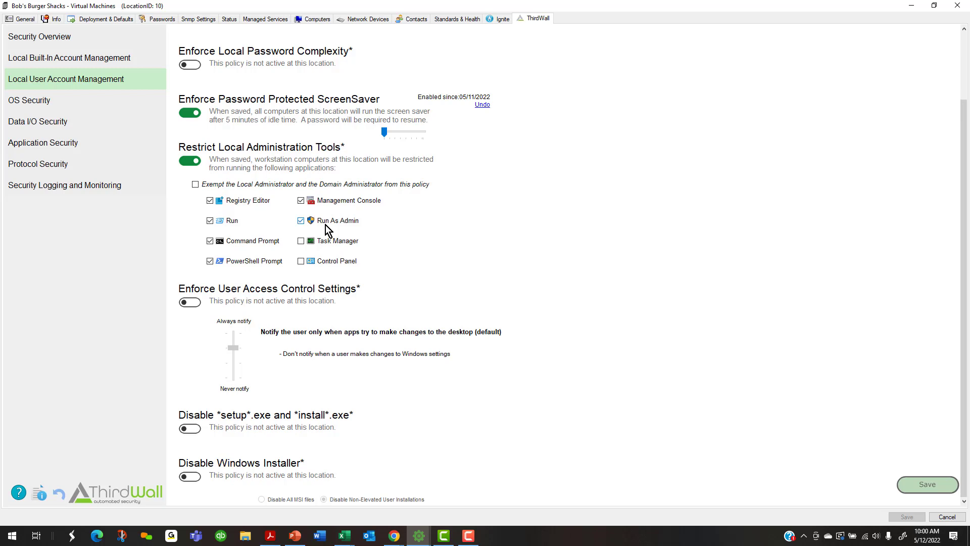
click(195, 183)
Enforce UAC at the default level, notifying only when apps try to change the desktop
click(193, 303)
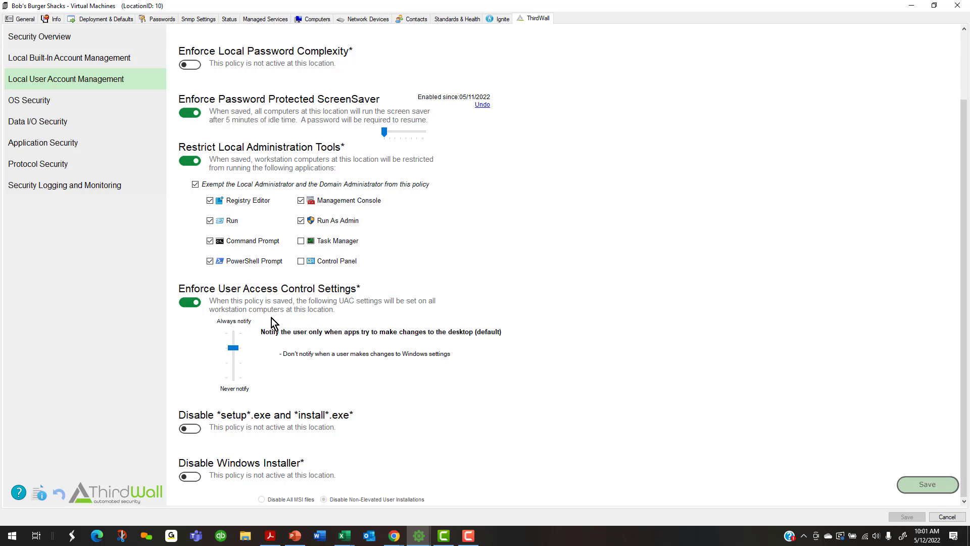
drag(233, 349, 238, 381)
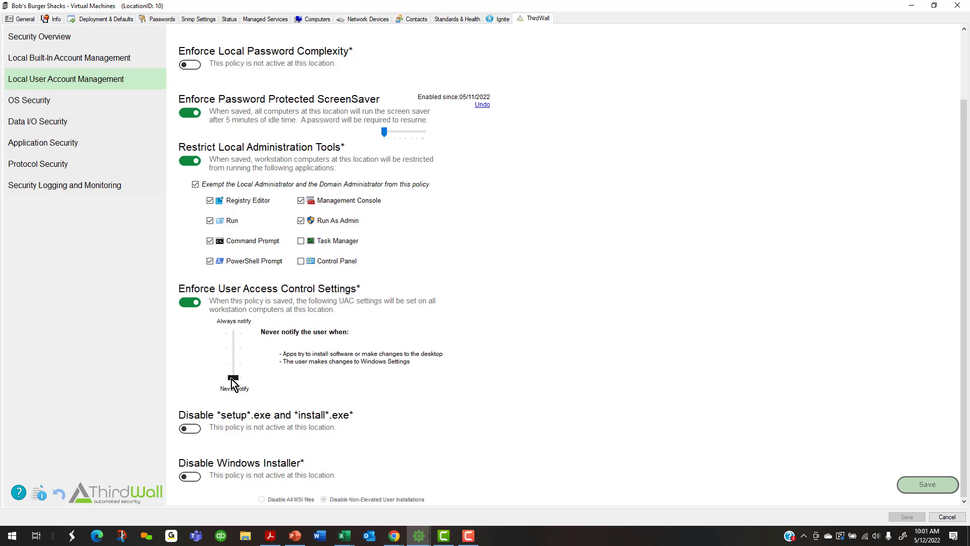
drag(231, 378, 232, 350)
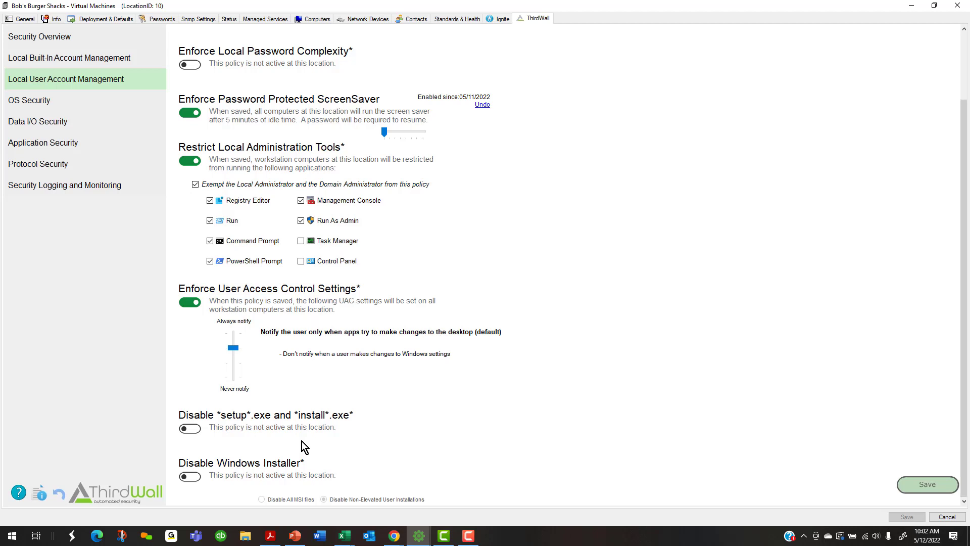
Block *setup*.exe and *install*.exe and disable Windows Installer for non-elevated user installations
click(192, 429)
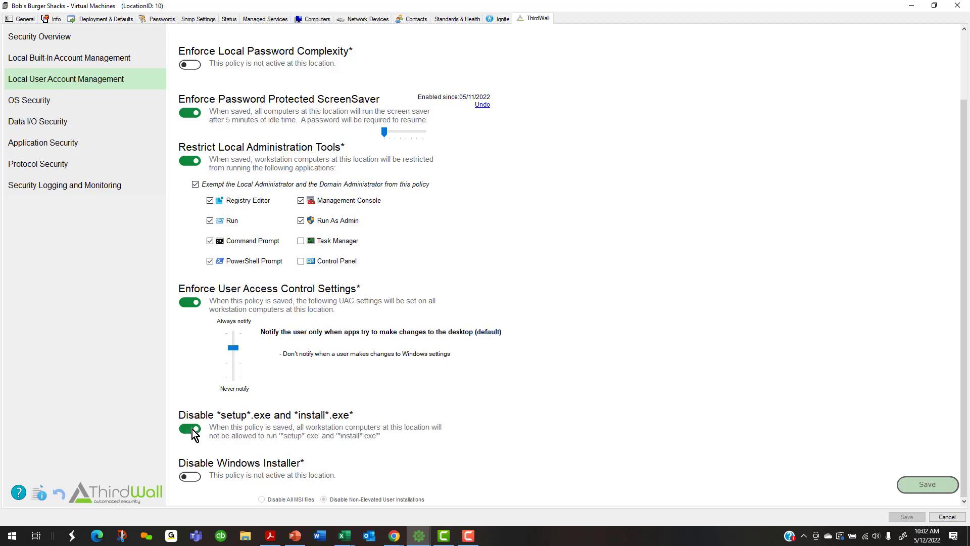
click(192, 476)
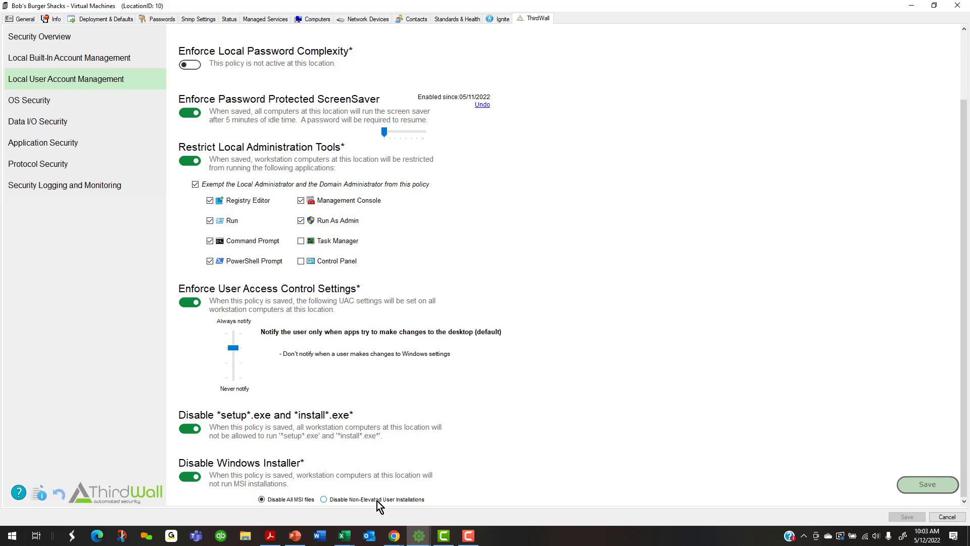
click(324, 499)
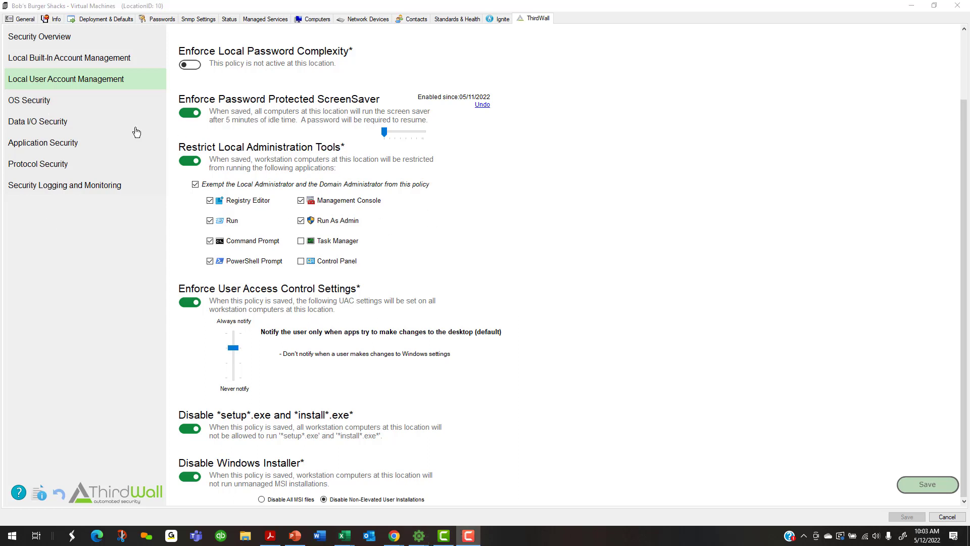
On OS Security, enable Disable Windows 10 Keylogger and accept the Microsoft Cloud Services warning
click(41, 101)
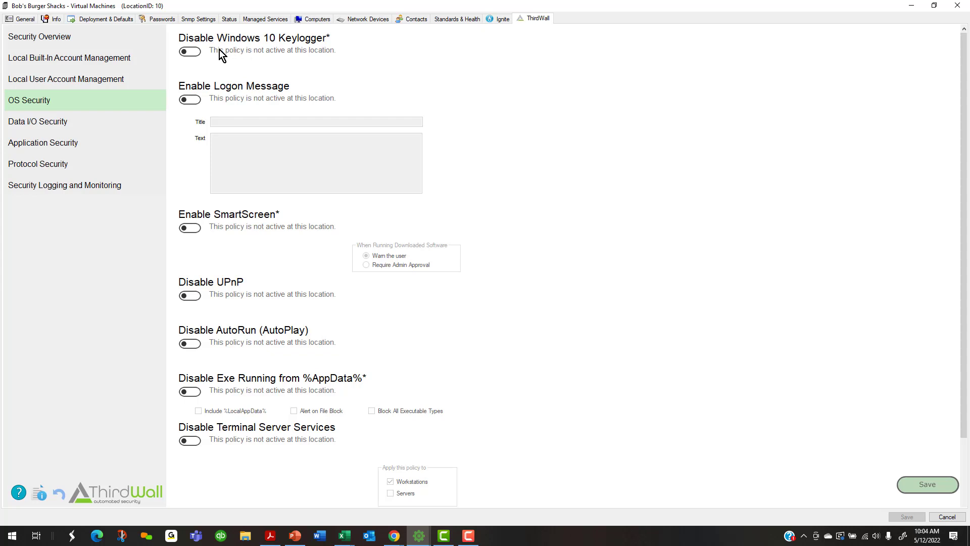
click(191, 51)
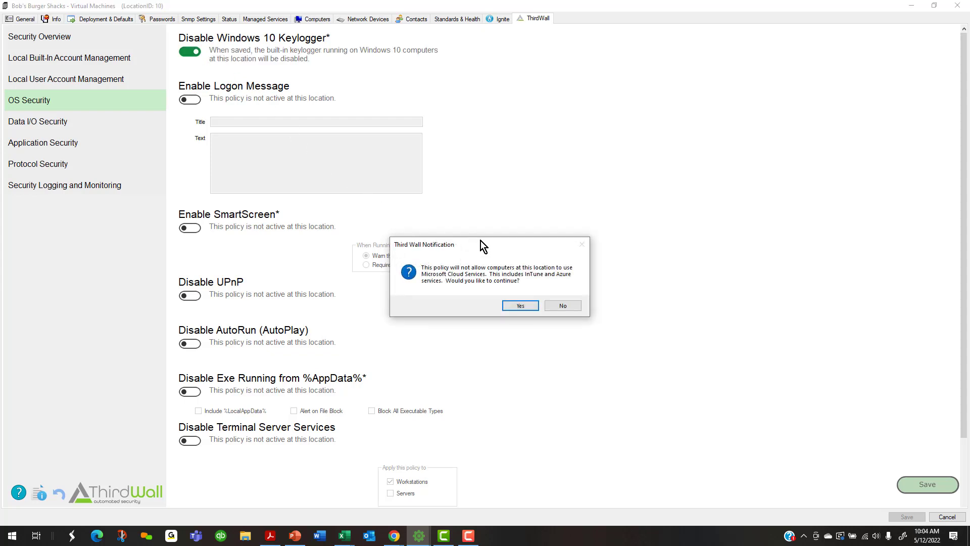
drag(481, 245, 380, 76)
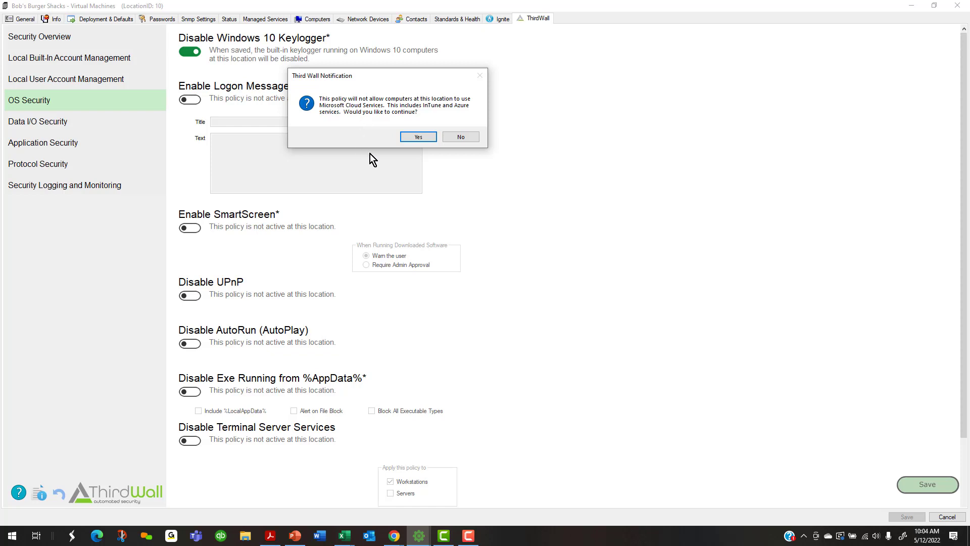
click(424, 137)
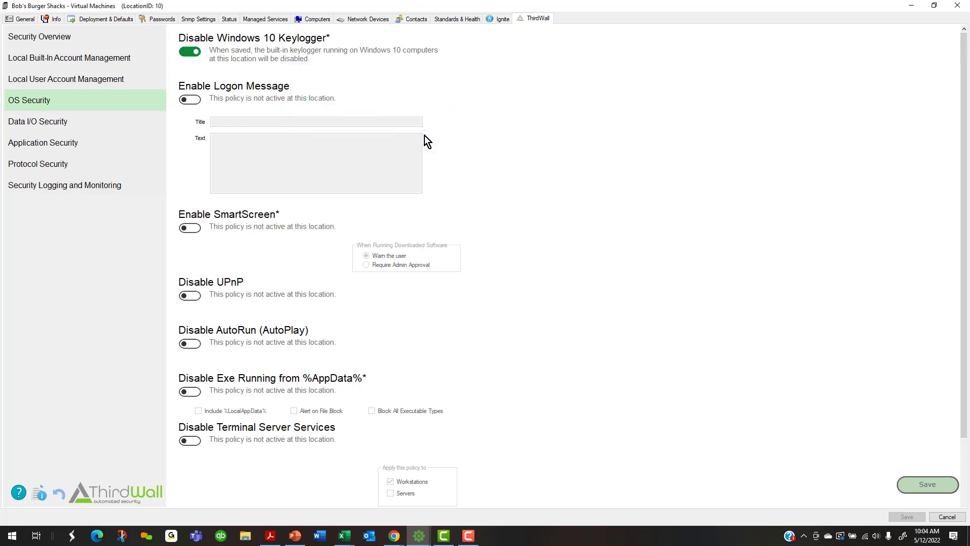
Enable a logon message titled 'Protected by ME' with text 'disclaimer' and 'Special notice'
click(197, 101)
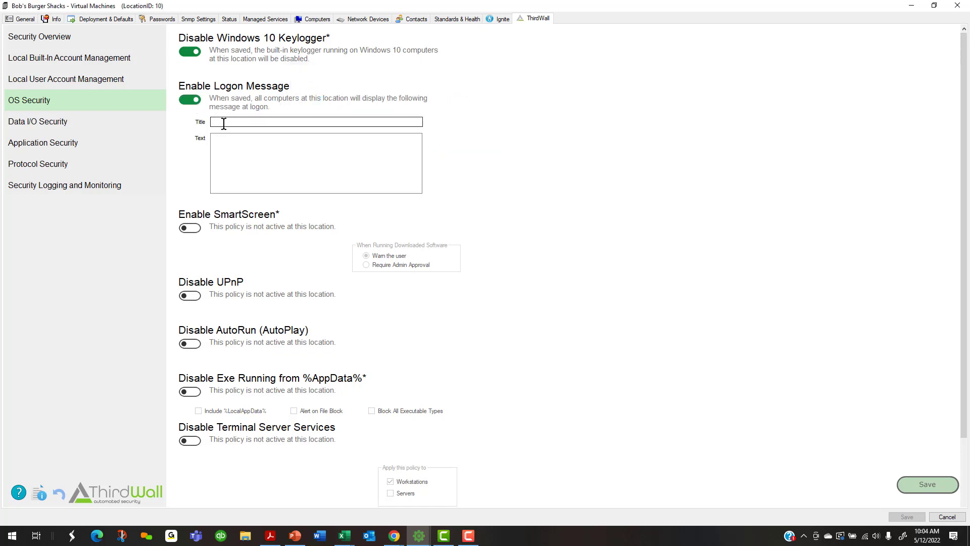
click(223, 124)
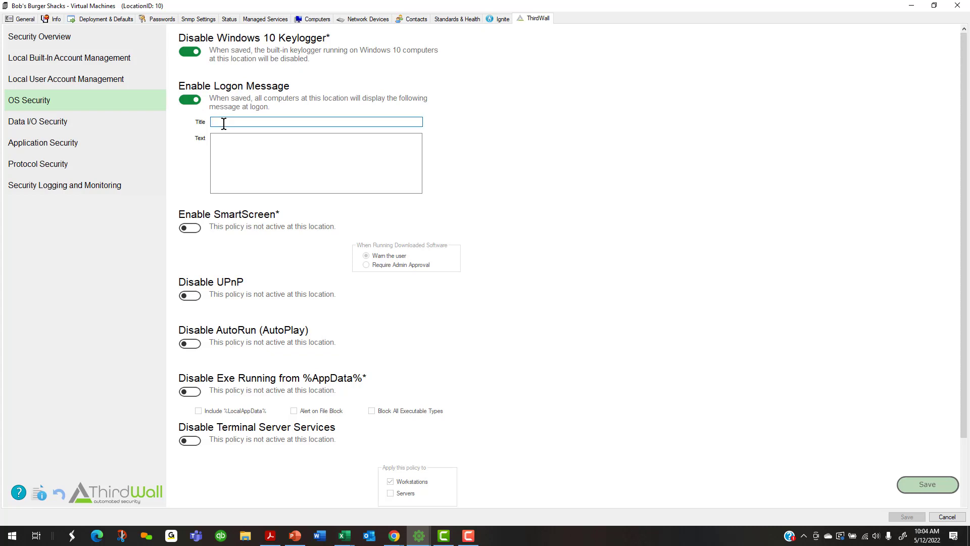
text(Protected by)
text(ME)
double_click(247, 122)
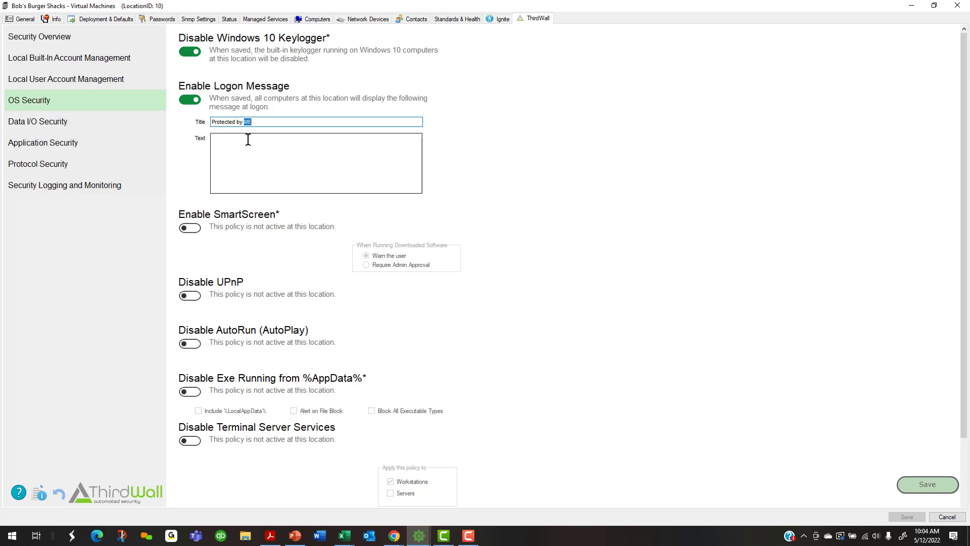
click(248, 139)
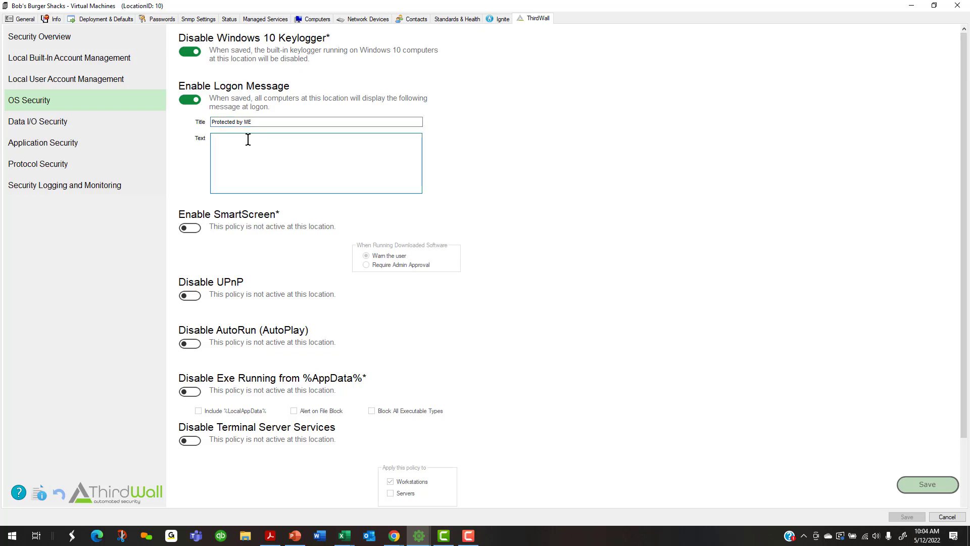
text(disc)
text(laimer)
text(Spe)
text(cial)
text( notice)
Turn on Enable SmartScreen, Disable UPnP and Disable AutoRun (AutoPlay)
click(191, 228)
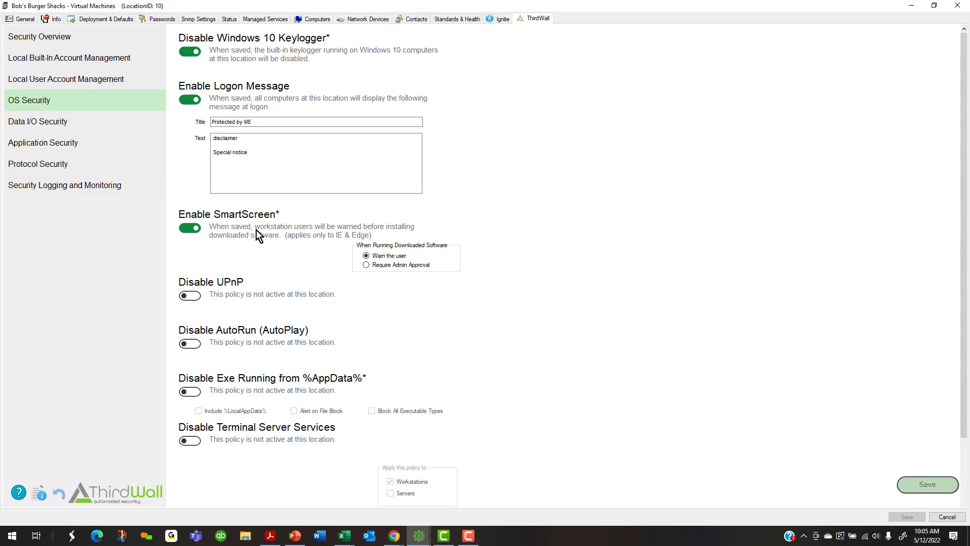
scroll(256, 230, down, 2)
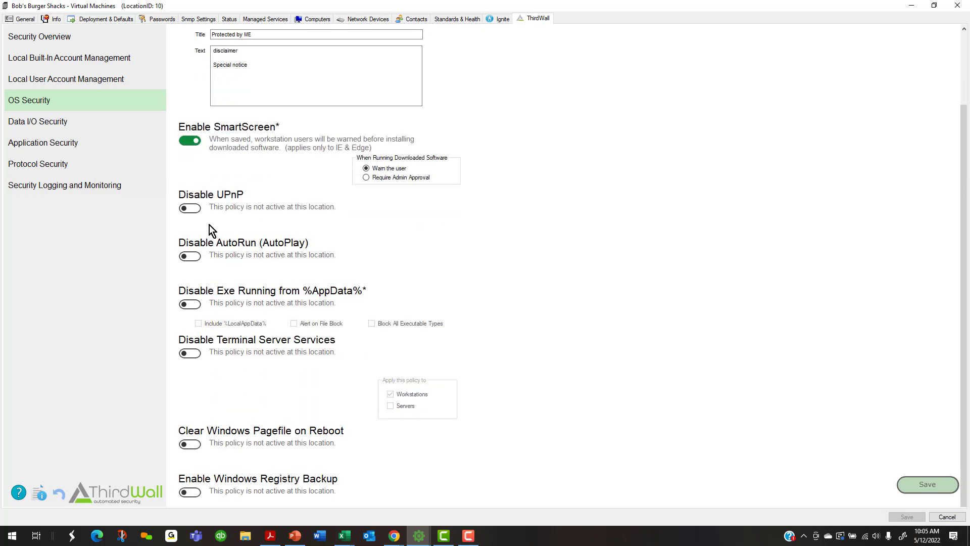
click(197, 208)
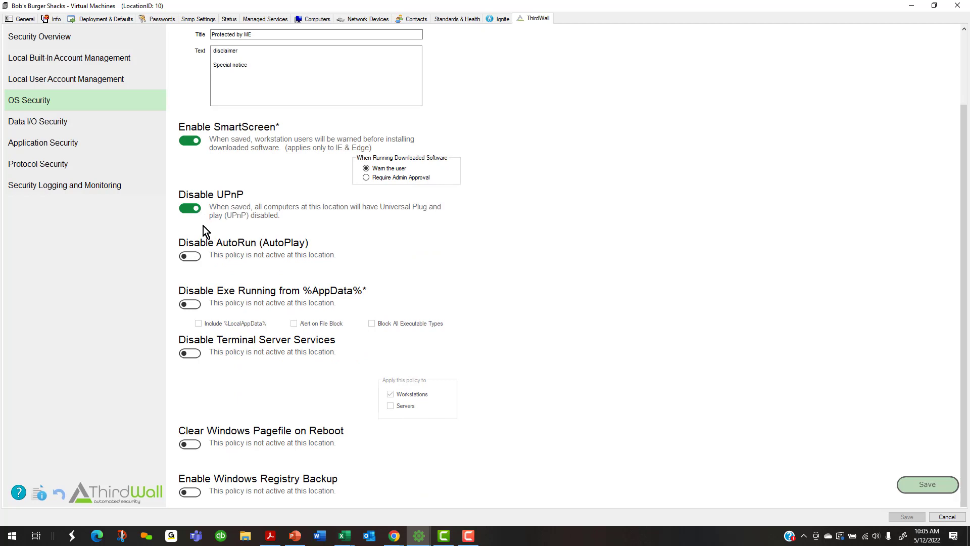
click(191, 259)
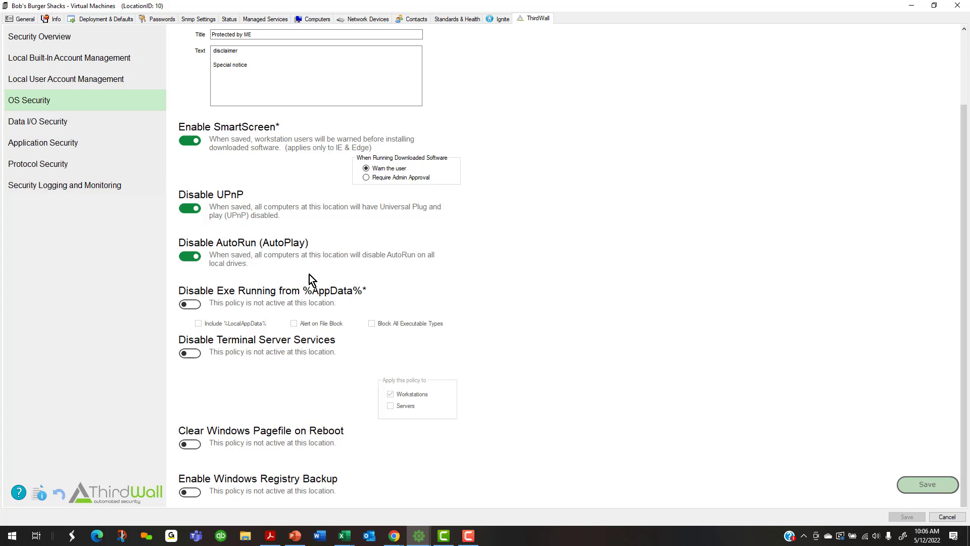
Tick Include %LocalAppData%, Alert on File Block and all executable types, leaving the %AppData% exe block off
click(194, 306)
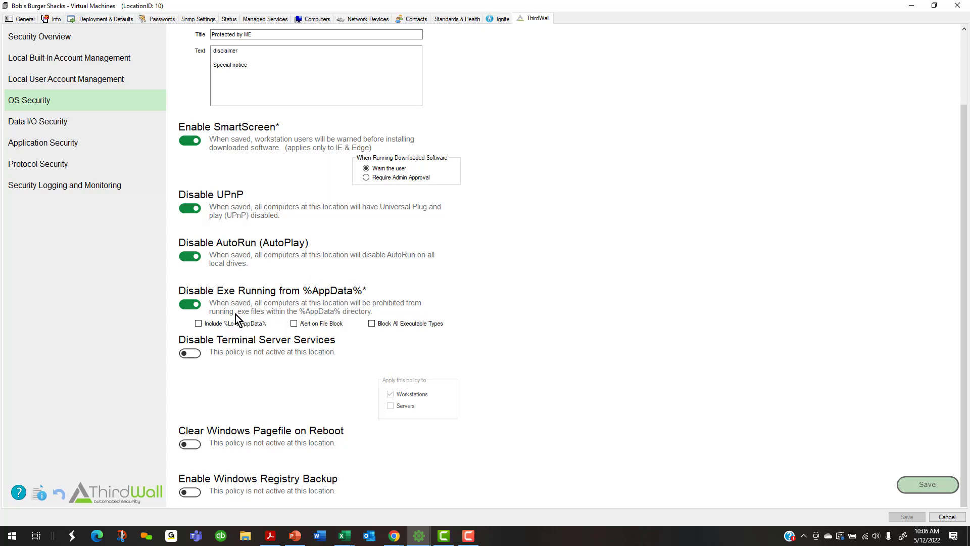
click(200, 324)
click(295, 324)
click(424, 324)
click(191, 306)
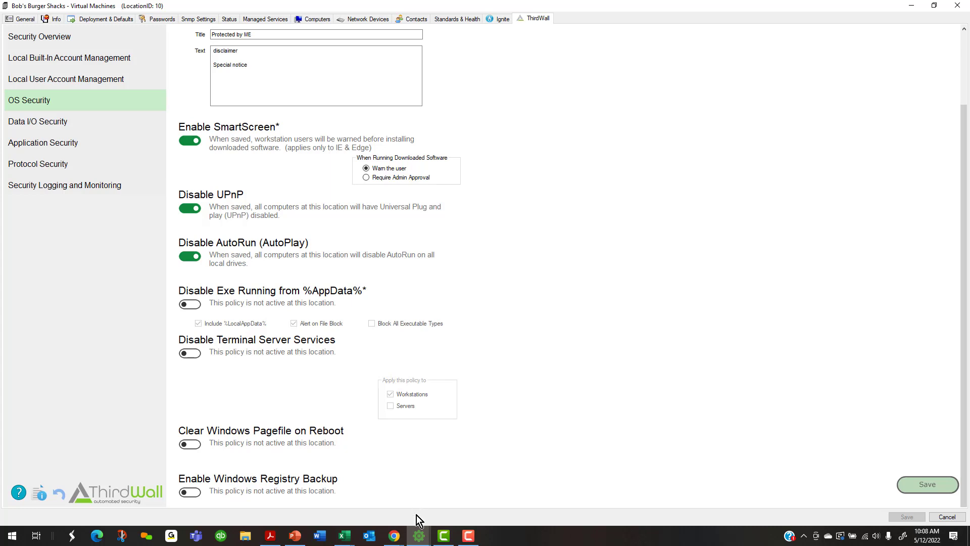
click(419, 537)
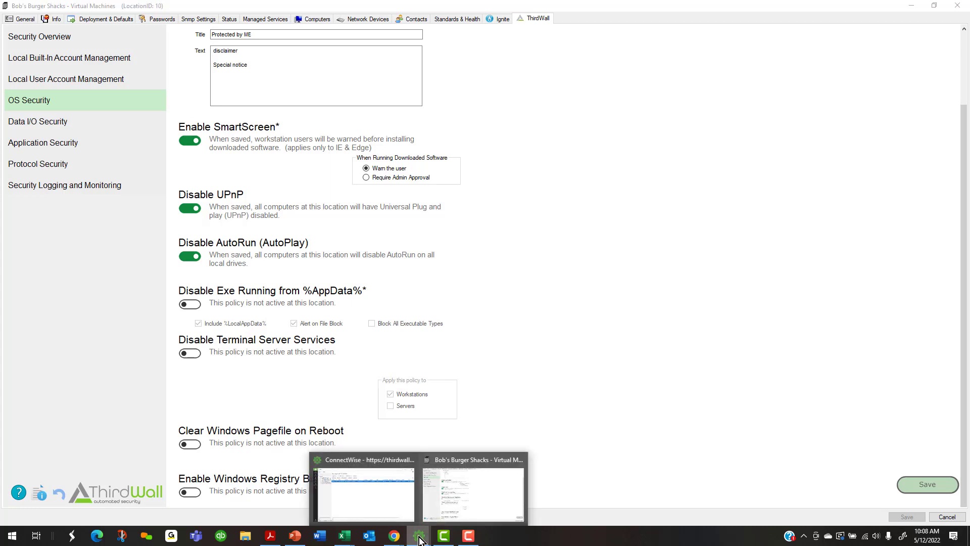
Open System > Configuration > Dashboard and go to its Config > Integration settings
click(371, 504)
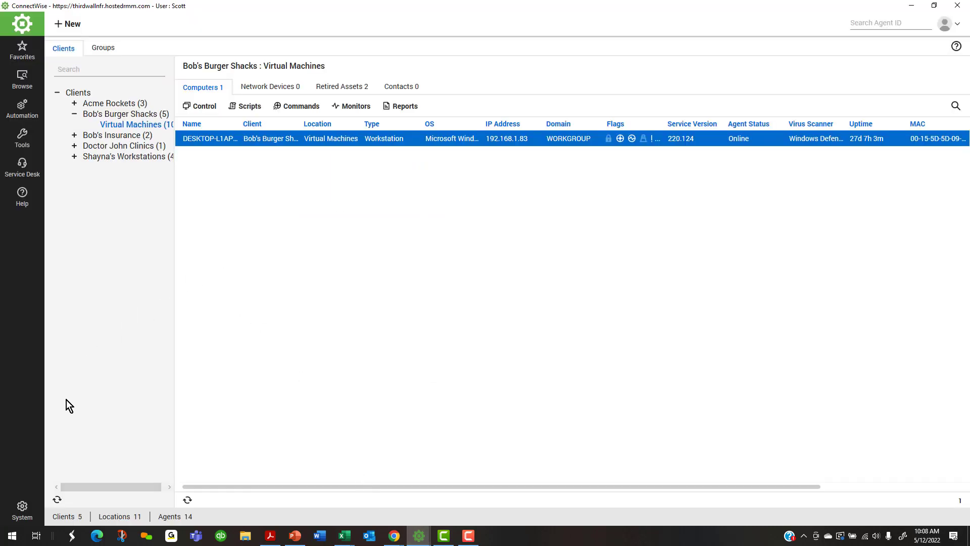
click(21, 509)
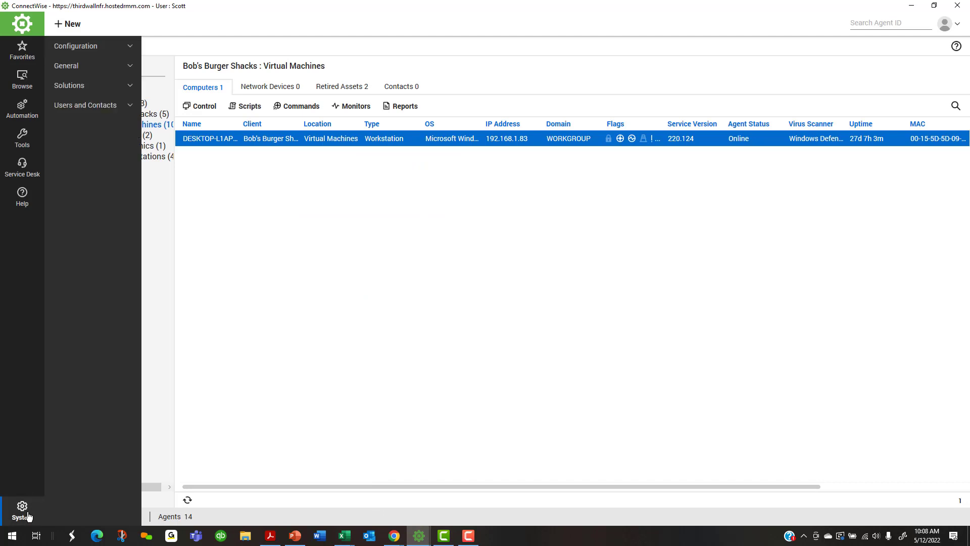
click(82, 55)
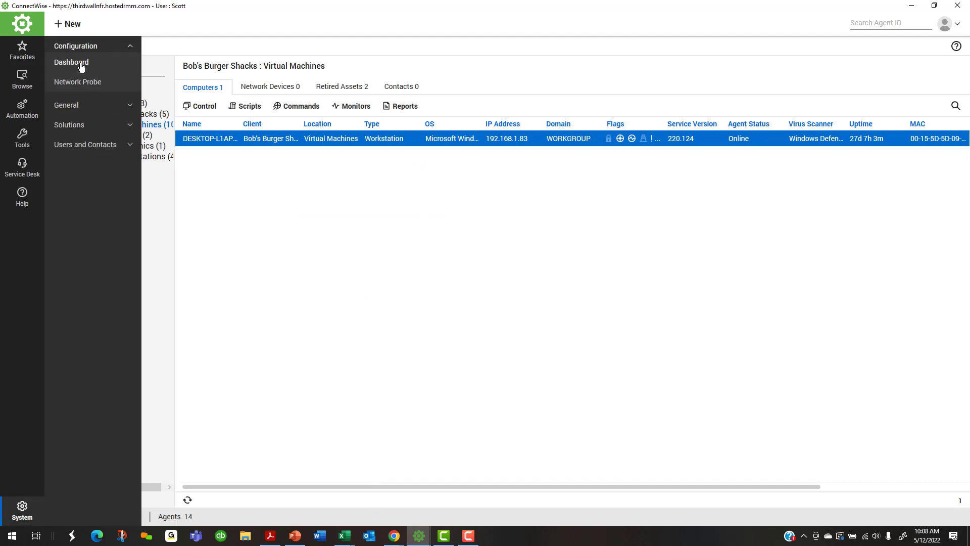
click(82, 67)
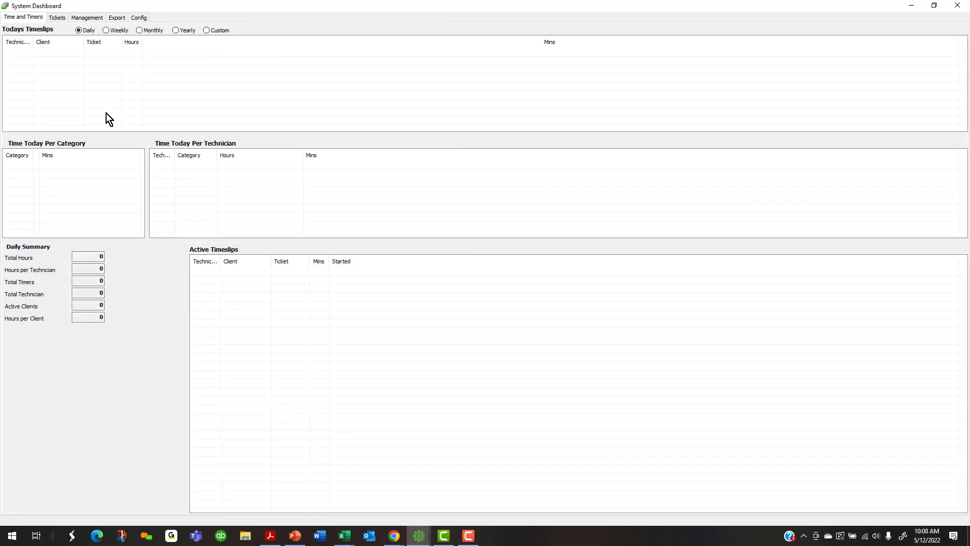
click(138, 19)
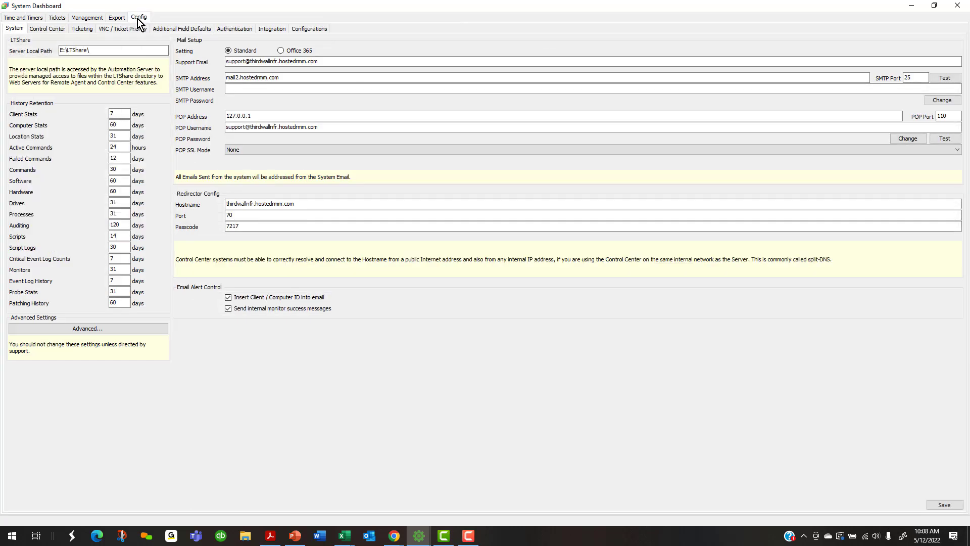
click(268, 30)
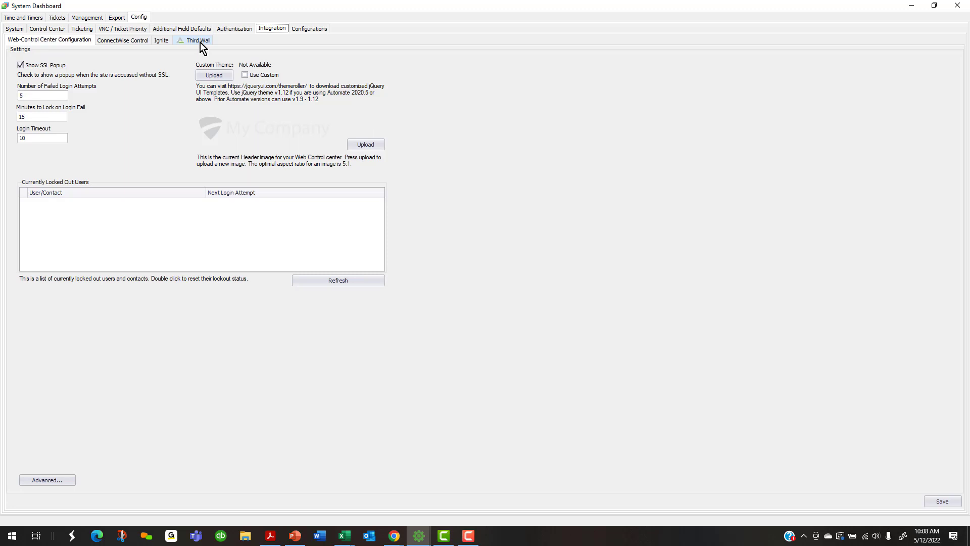
Open the Third Wall integration tab to show the empty AppData Exe Block Exceptions list
click(199, 42)
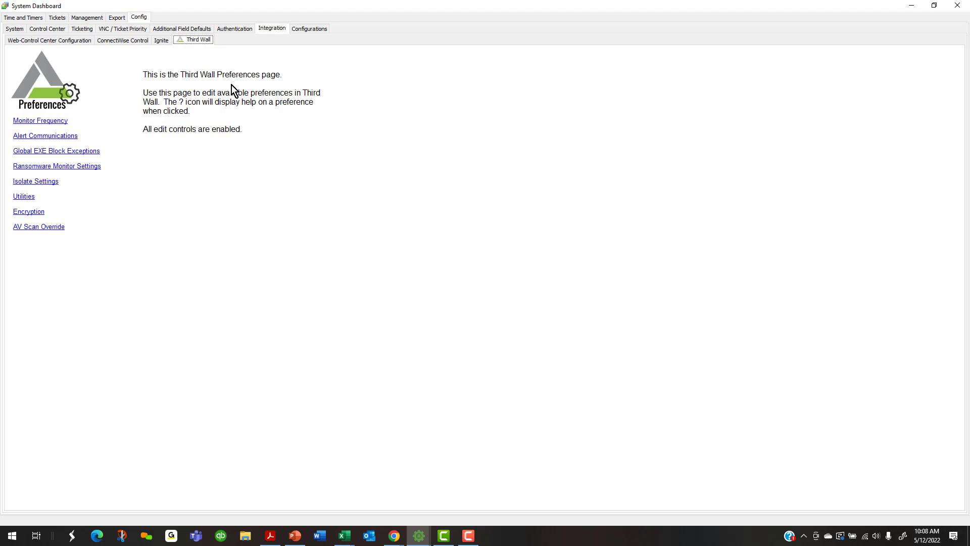
click(151, 129)
Open the empty global AppData Exe Block Exceptions list and preview the Add path dialog without adding anything
click(33, 153)
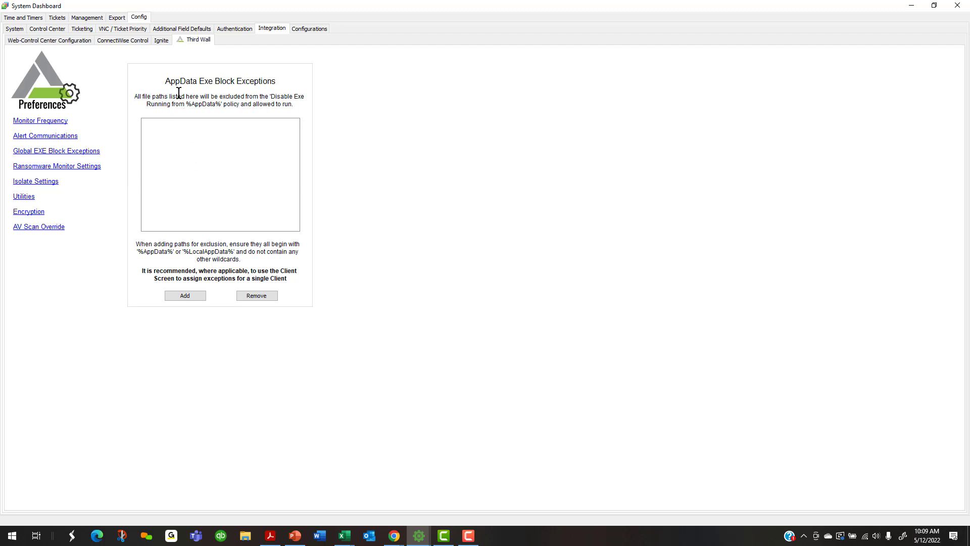
drag(180, 82, 264, 85)
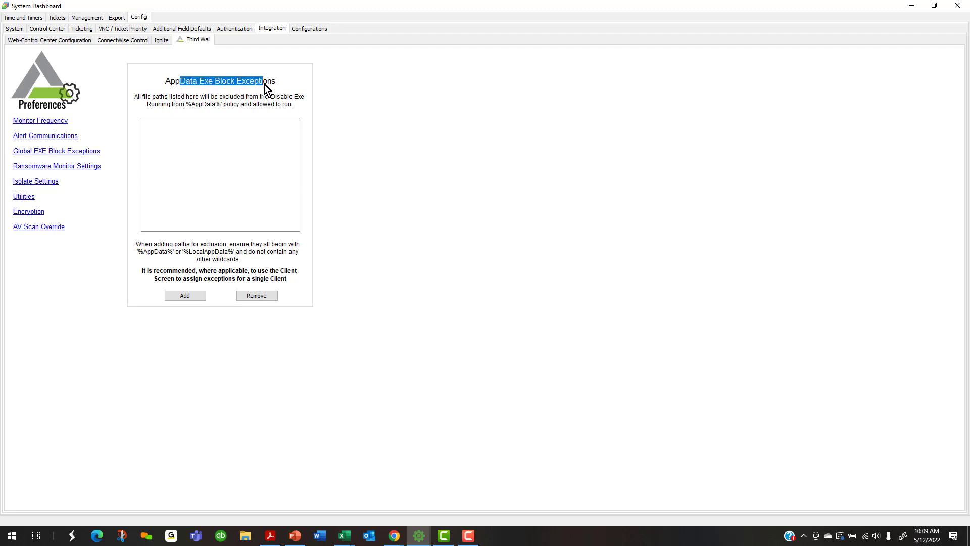
click(180, 131)
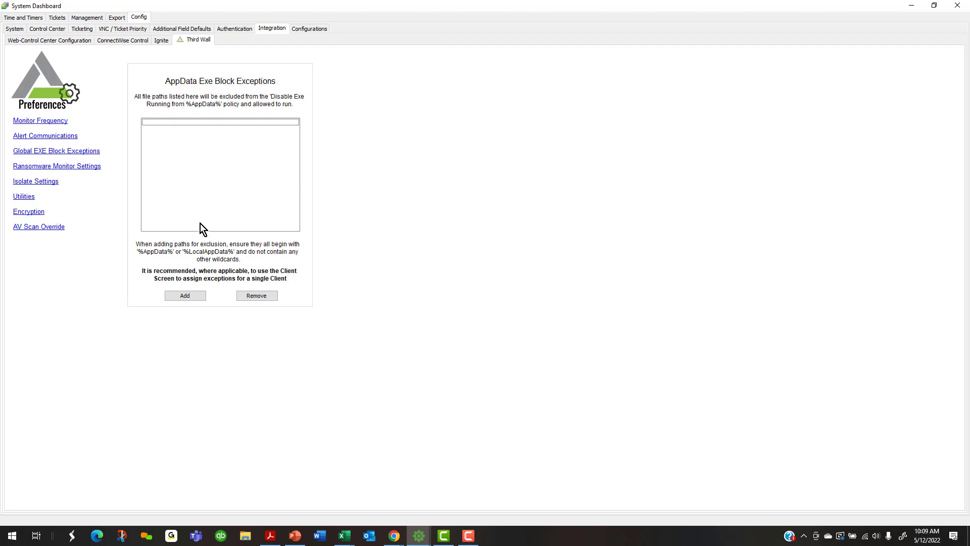
click(188, 296)
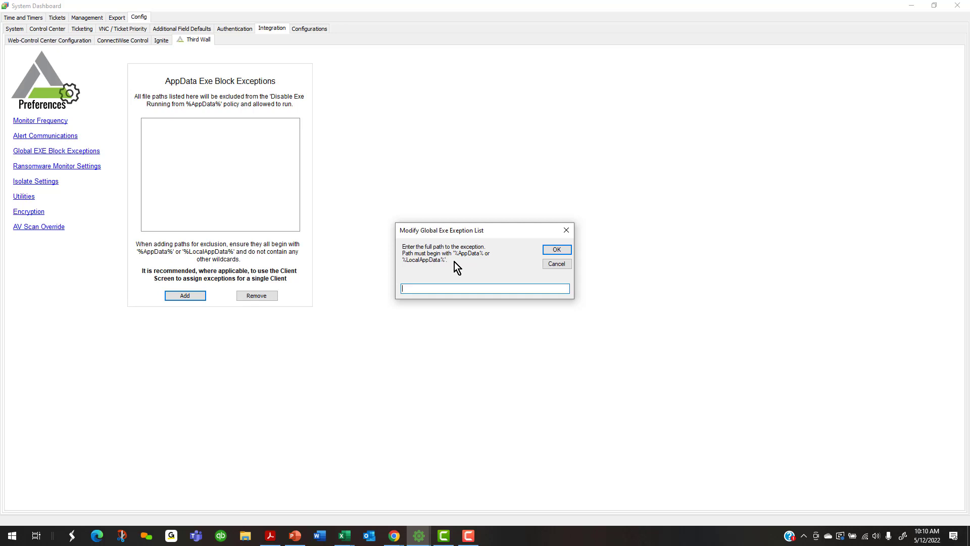
click(550, 266)
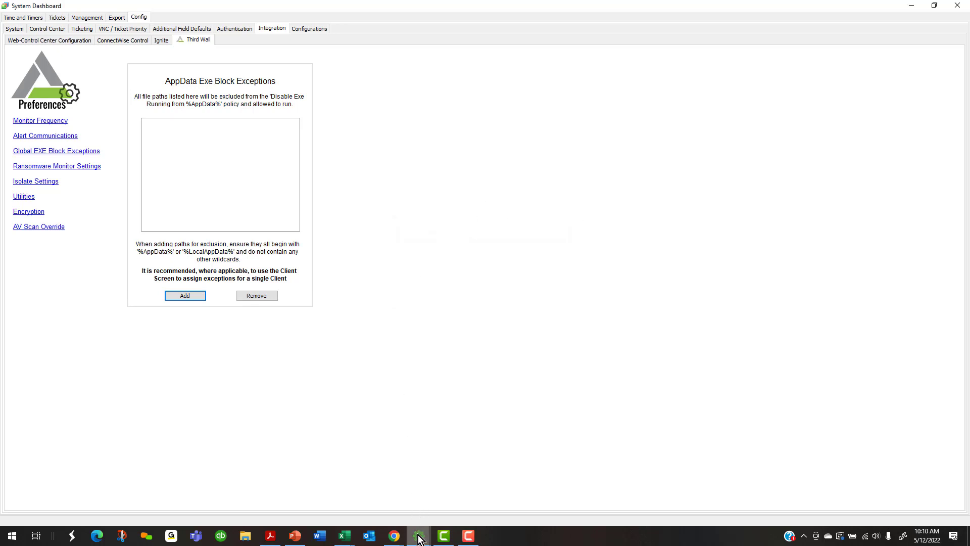
Open the Bob's Burger Shacks client record and show its Third Wall tab with the empty USB Wall list
mouse_move(419, 533)
click(305, 511)
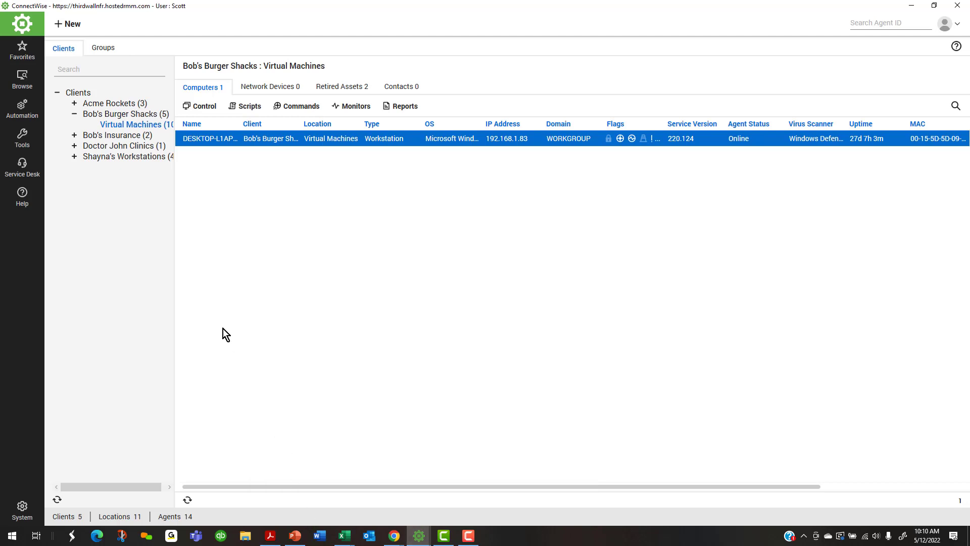
double_click(108, 115)
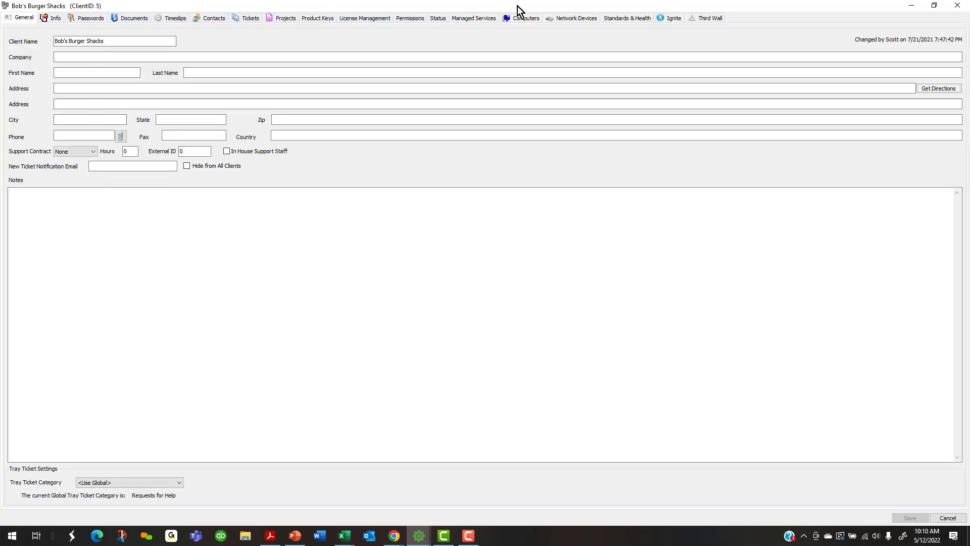
click(703, 17)
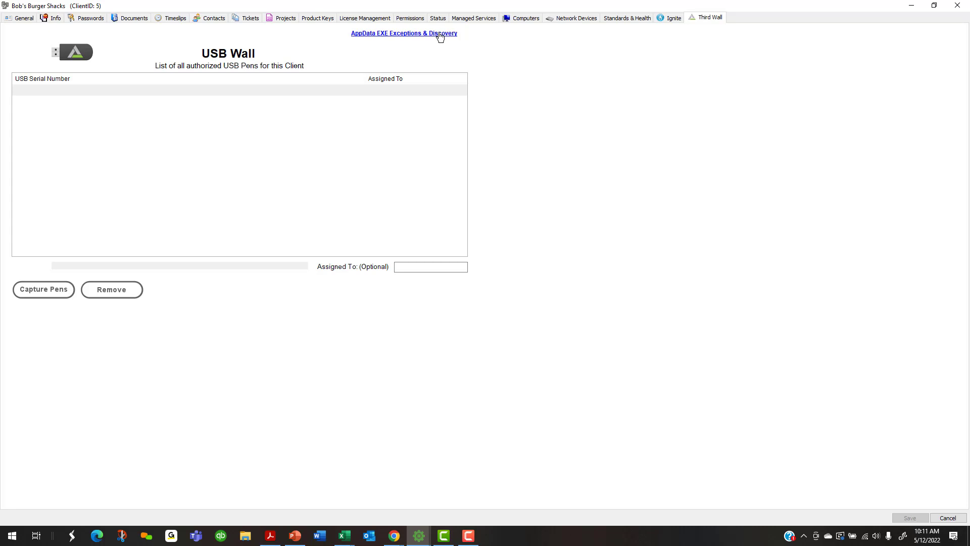
Open AppData EXE Exceptions & Discovery and review the Scan Targets file types, leaving them unchanged
click(404, 36)
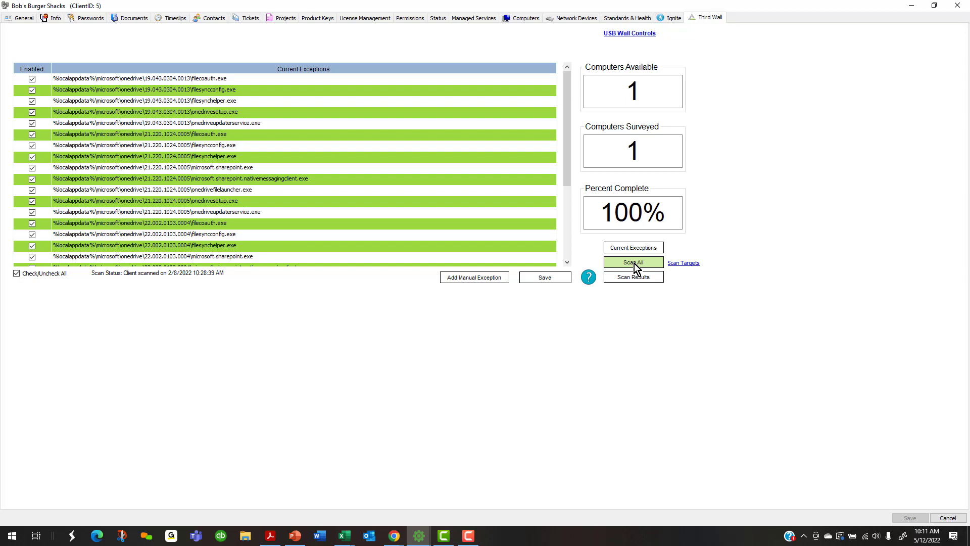
click(684, 263)
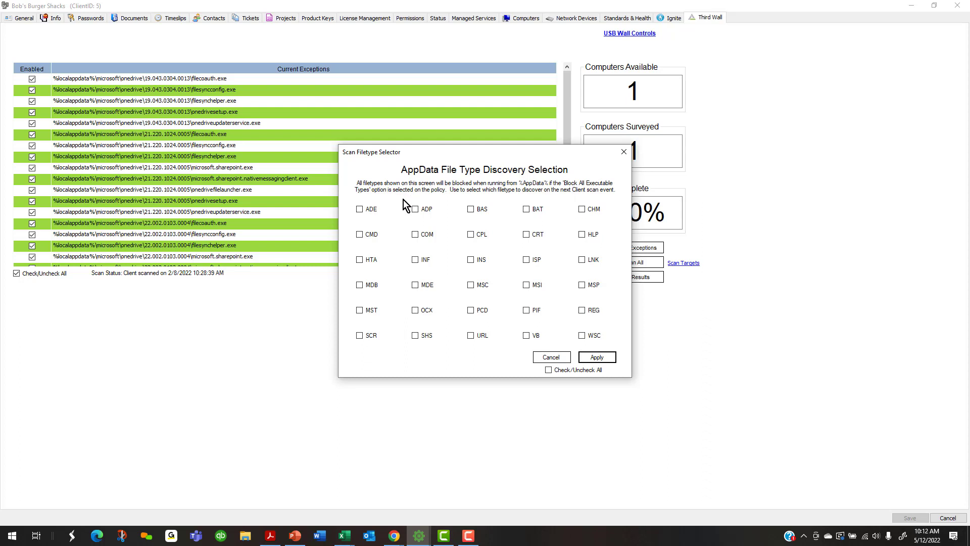
click(549, 370)
click(549, 369)
click(548, 358)
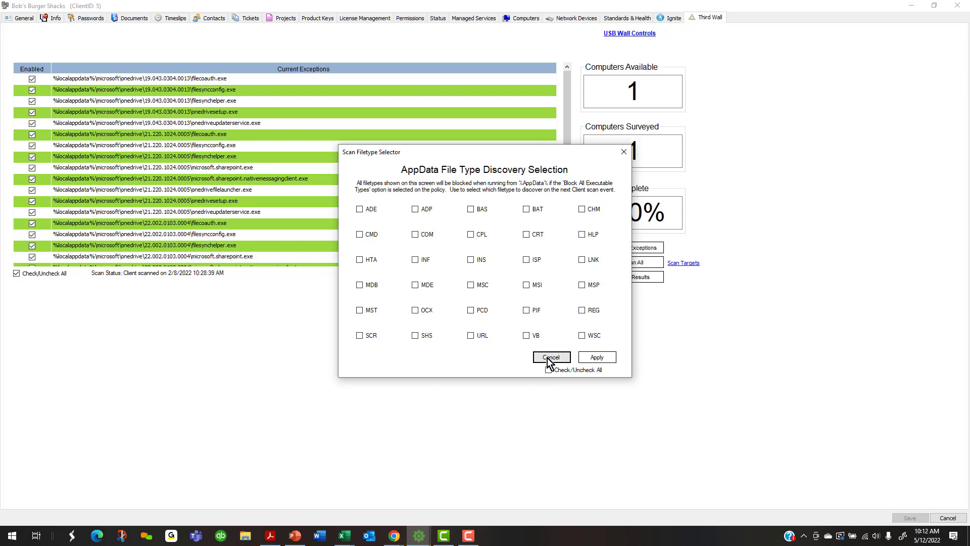
Review the current OneDrive exceptions and the scan's 100% completion on 1 computer
click(336, 156)
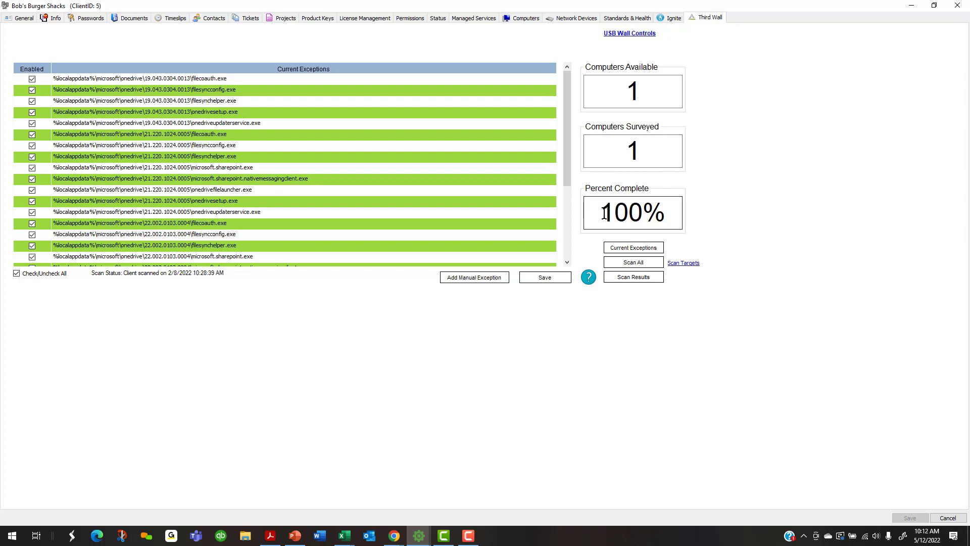
drag(604, 213, 666, 212)
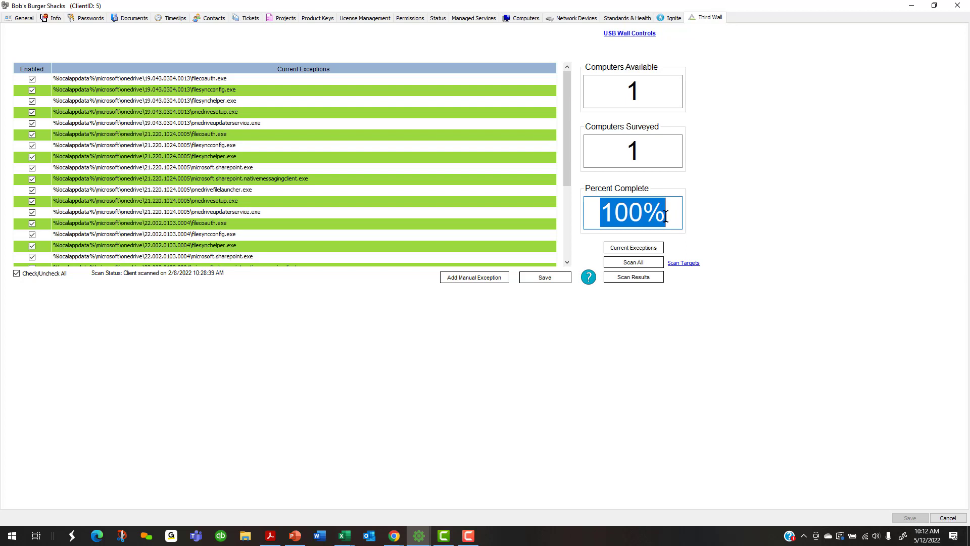
click(633, 220)
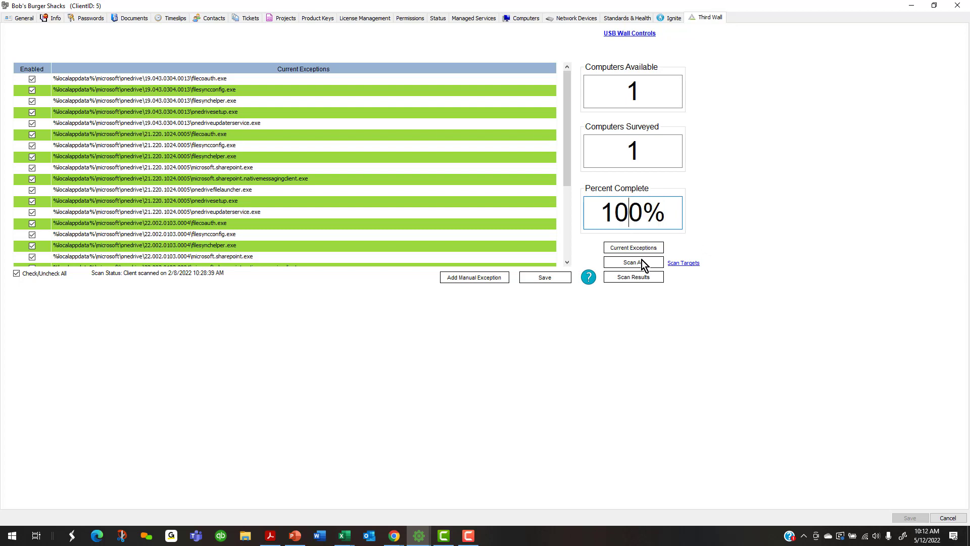
Open the AppData Scan Results list and clear the checks from all results
click(623, 278)
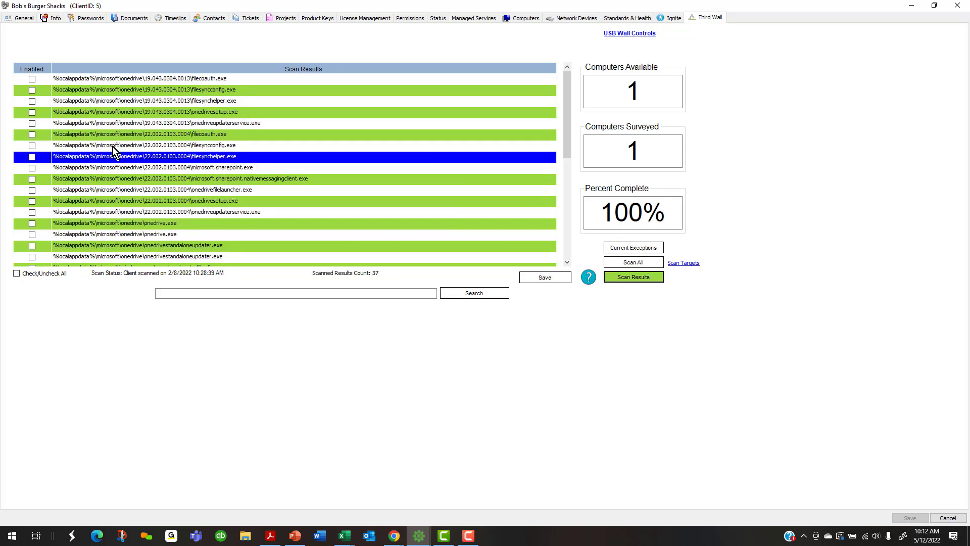
click(32, 79)
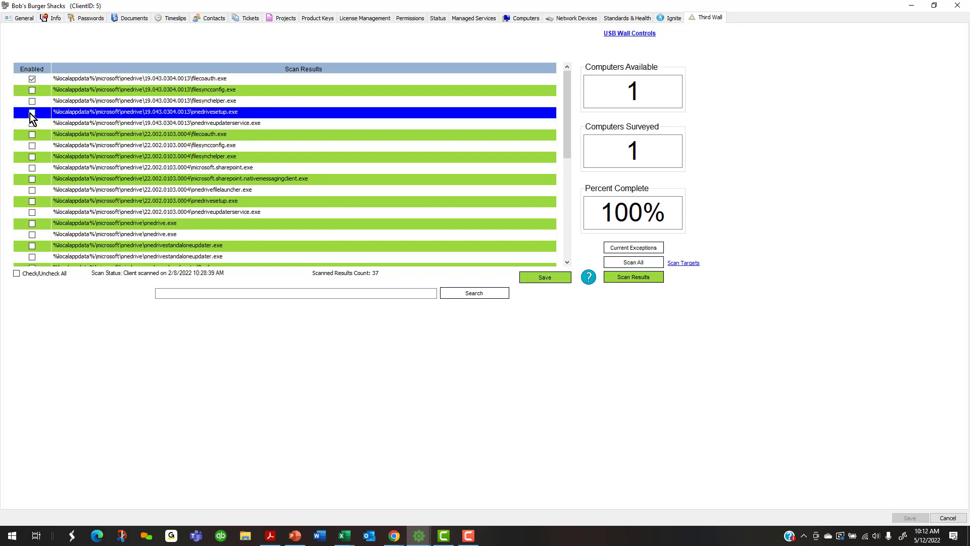
click(32, 112)
click(33, 146)
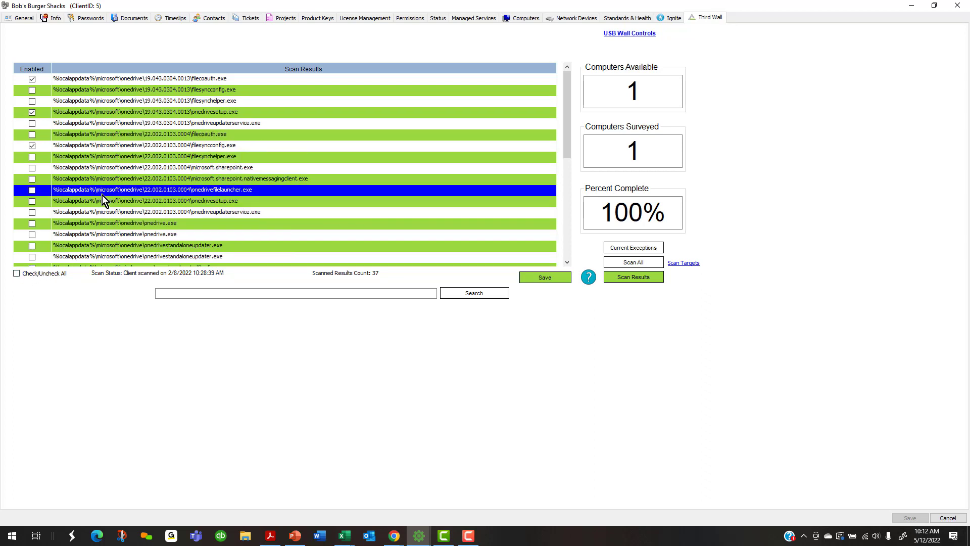
click(19, 274)
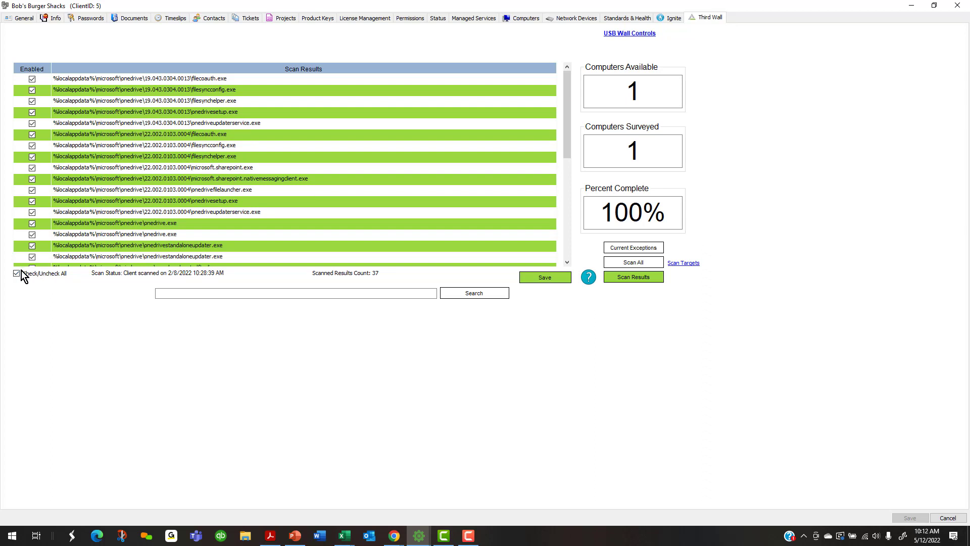
click(17, 273)
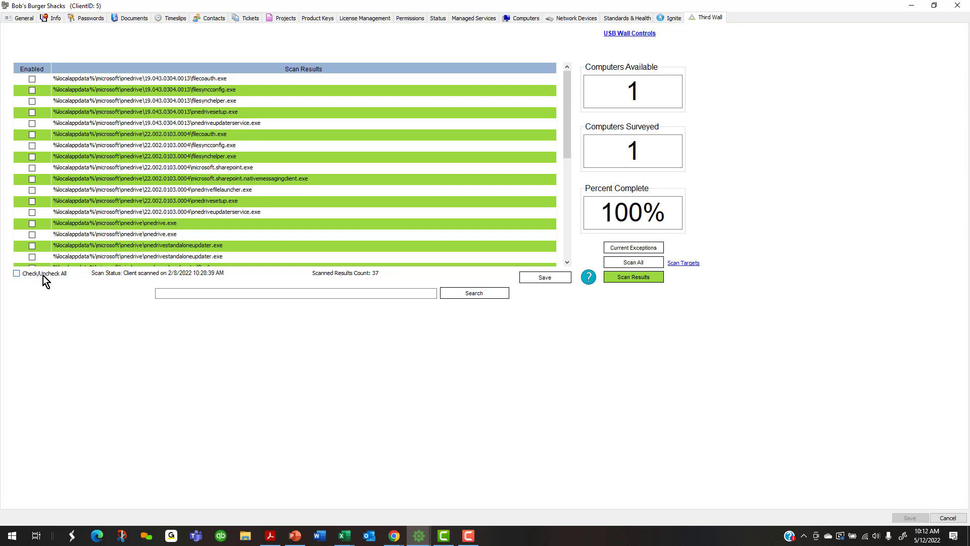
Search the scan results for 'onedrive' so every matching entry is checked
click(170, 294)
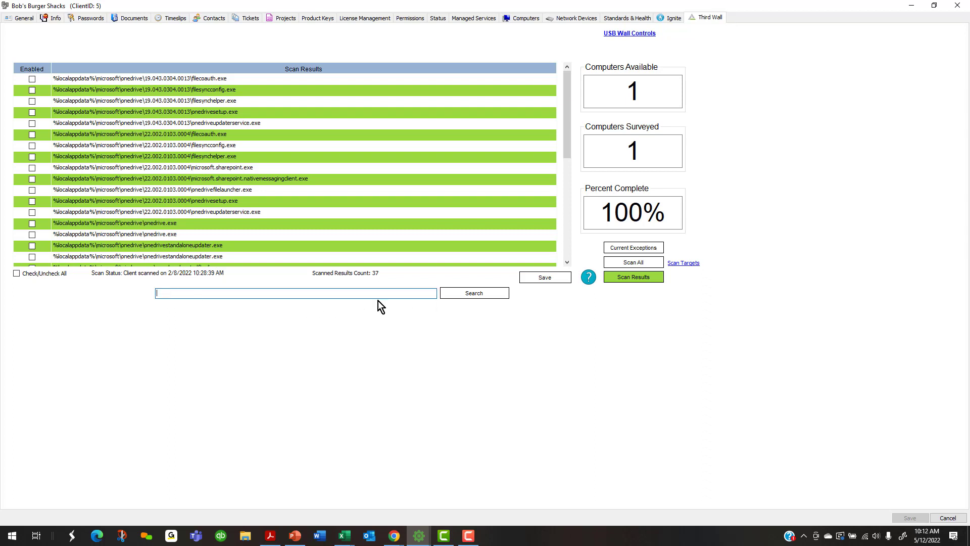
text(onedrive)
click(463, 291)
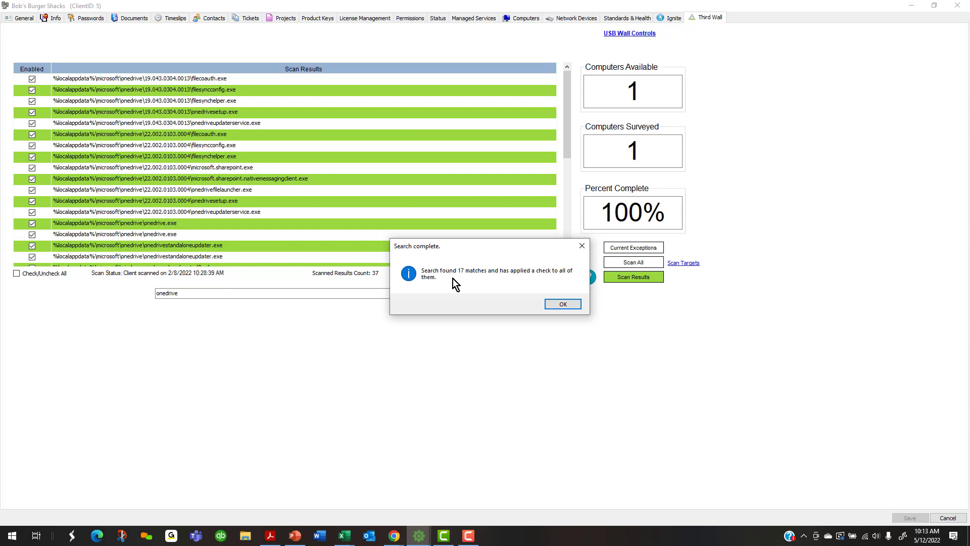
click(556, 303)
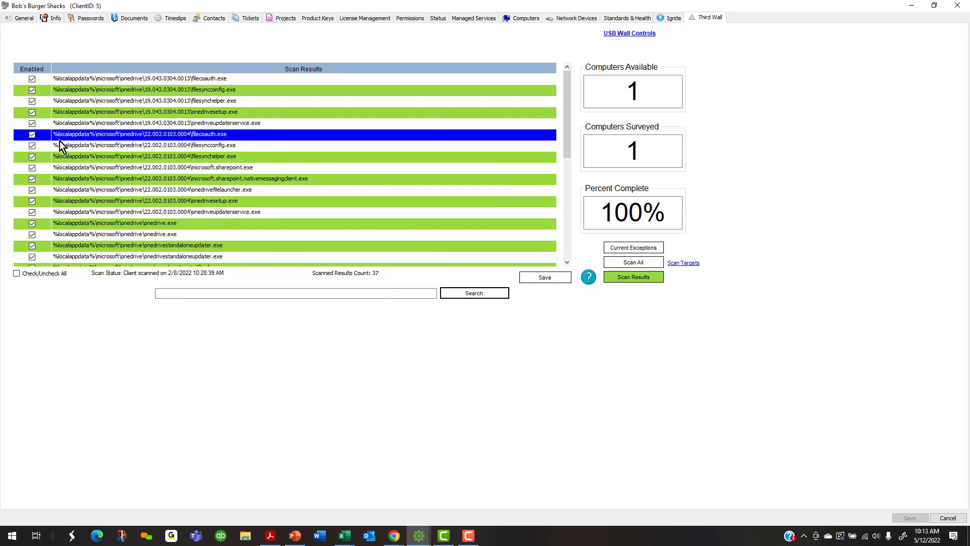
scroll(80, 159, down, 3)
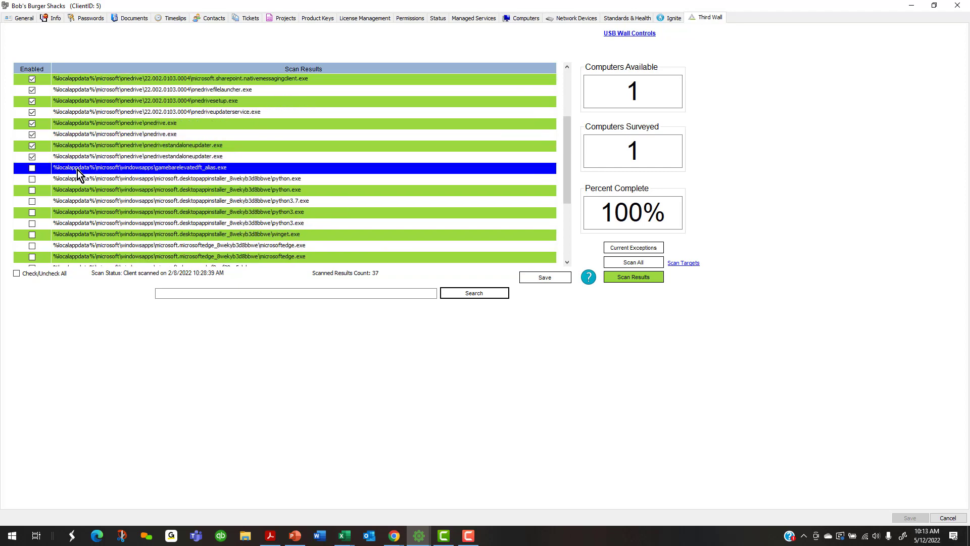
scroll(77, 170, down, 2)
scroll(78, 170, up, 5)
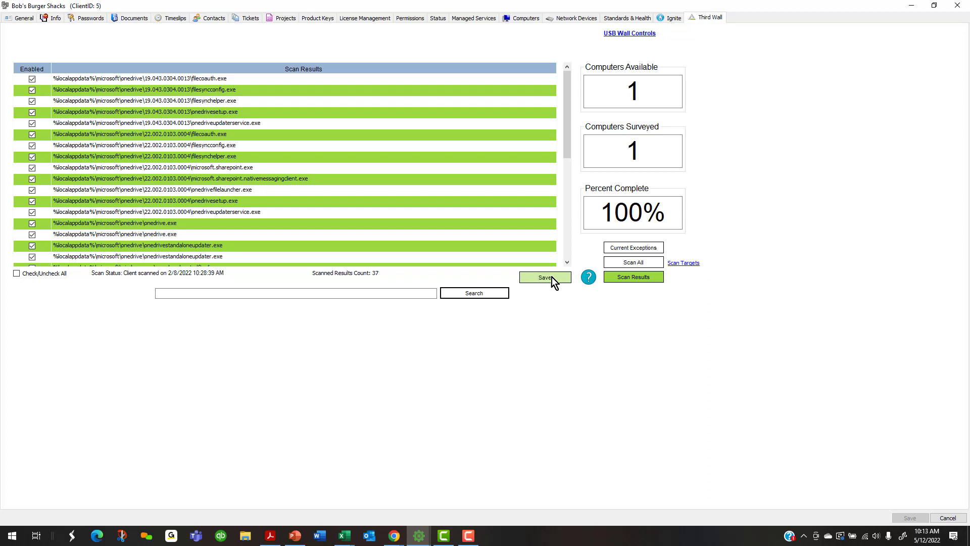
click(624, 249)
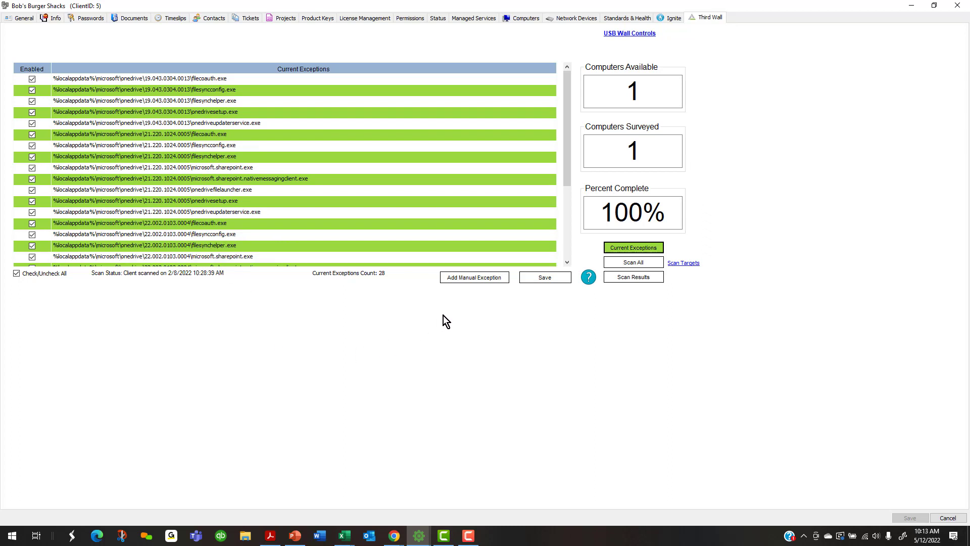
click(471, 277)
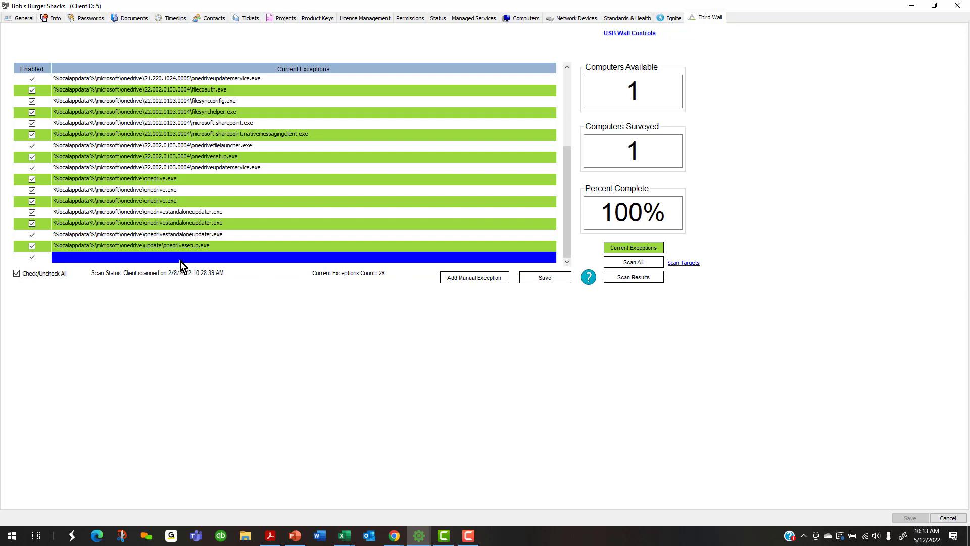
click(116, 262)
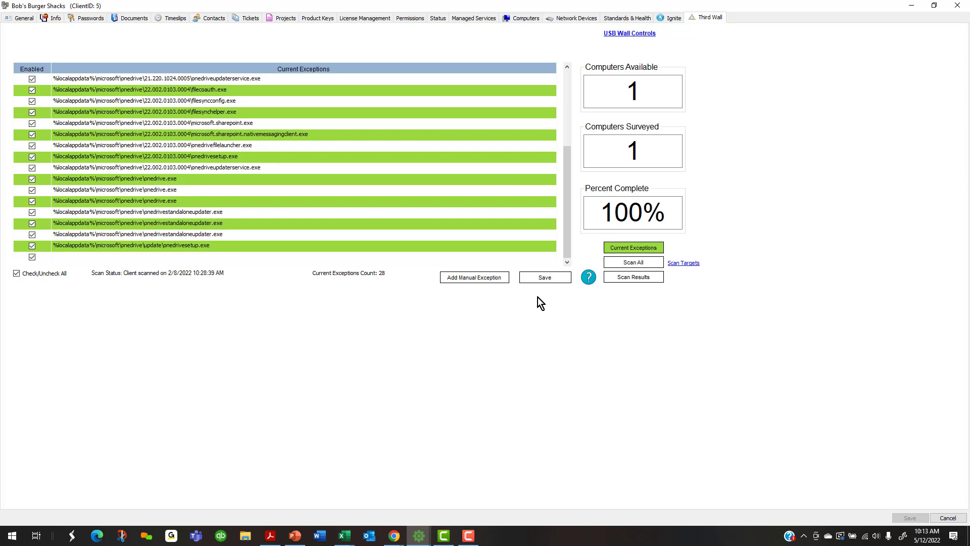
View the exceptions help, then return to the Virtual Machines location's OS Security page
click(587, 281)
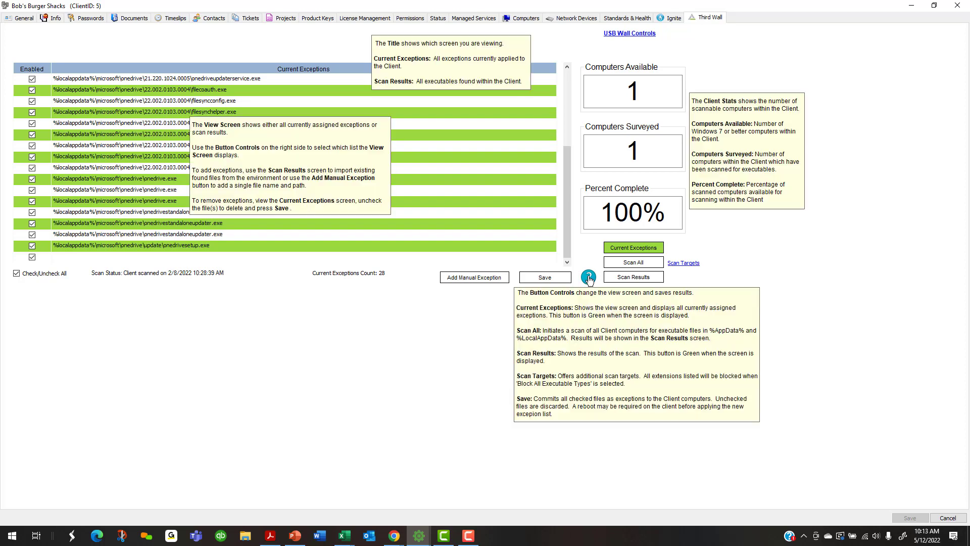
click(402, 301)
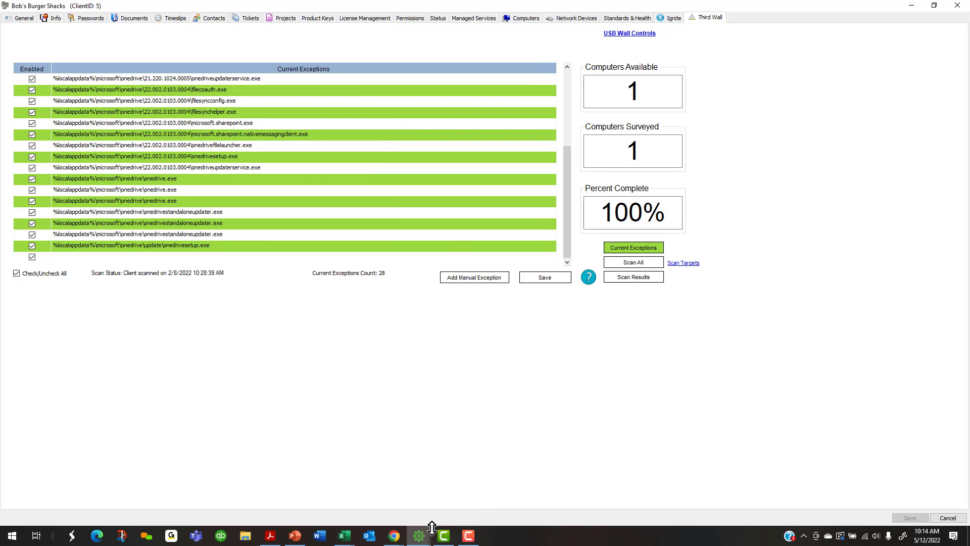
mouse_move(421, 534)
click(335, 504)
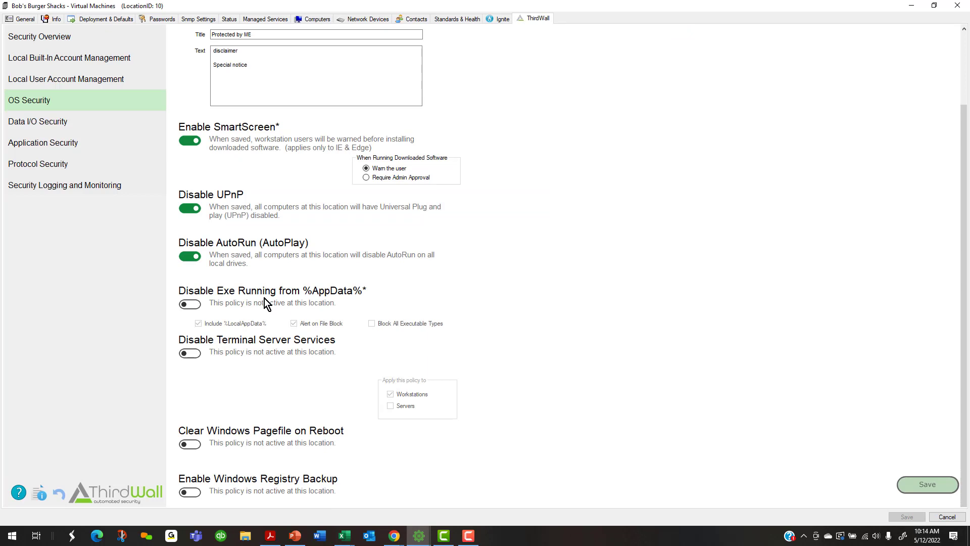
Leave Disable Terminal Server Services off after briefly trying its server target options
click(196, 353)
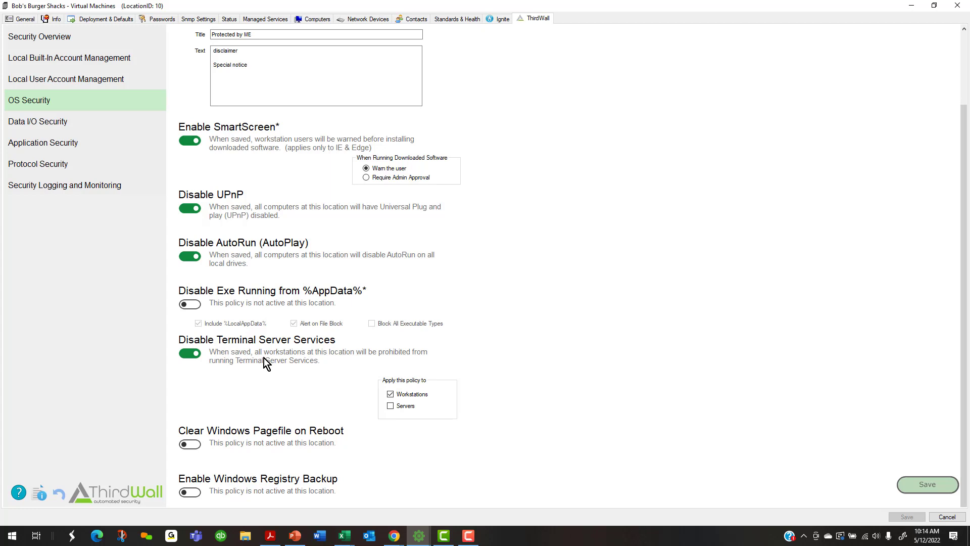
click(389, 406)
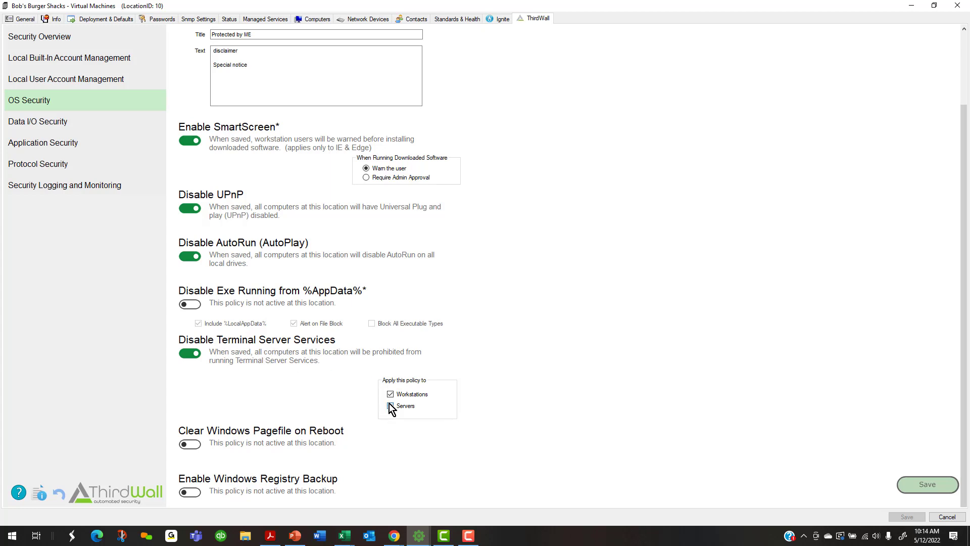
click(389, 396)
click(390, 405)
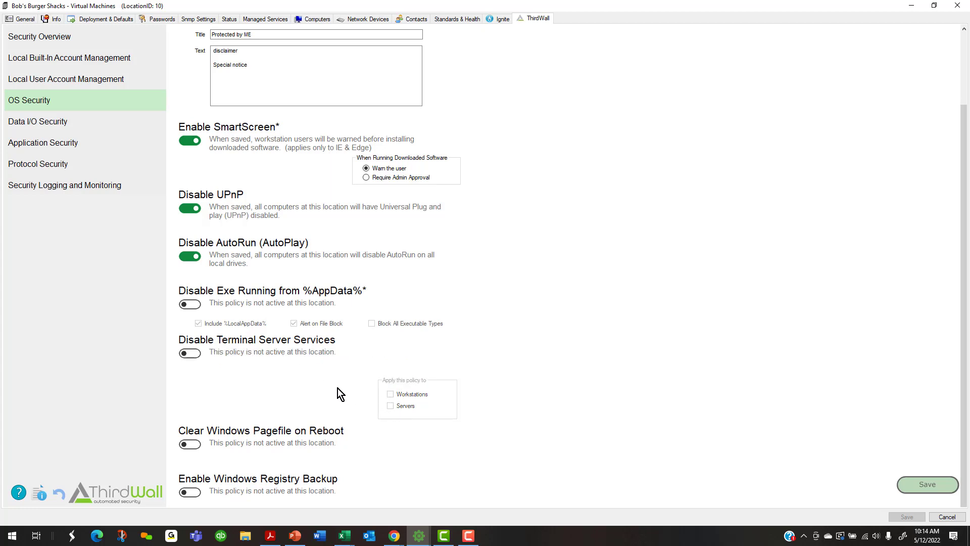
Enable Clear Windows Pagefile on Reboot and Windows Registry Backup, then go to Data I/O Security
click(190, 445)
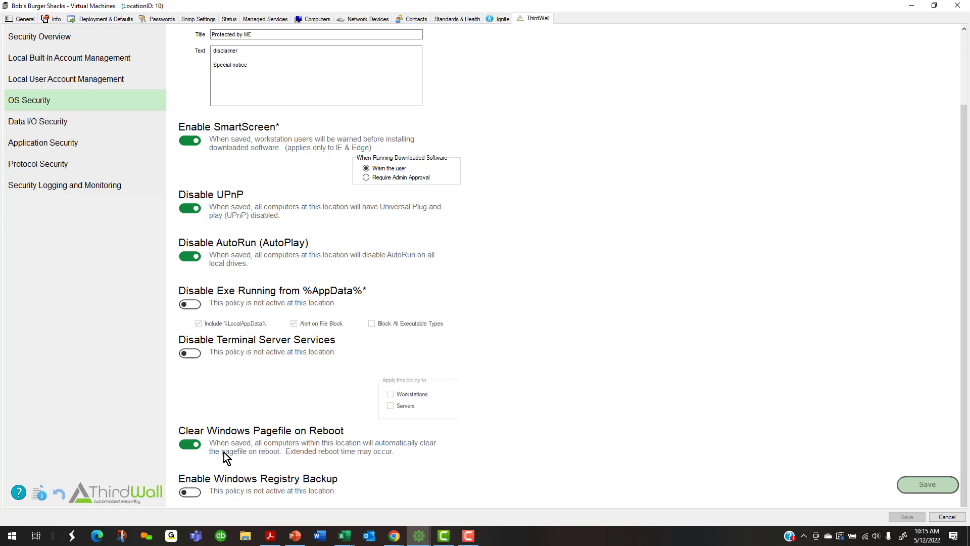
click(192, 493)
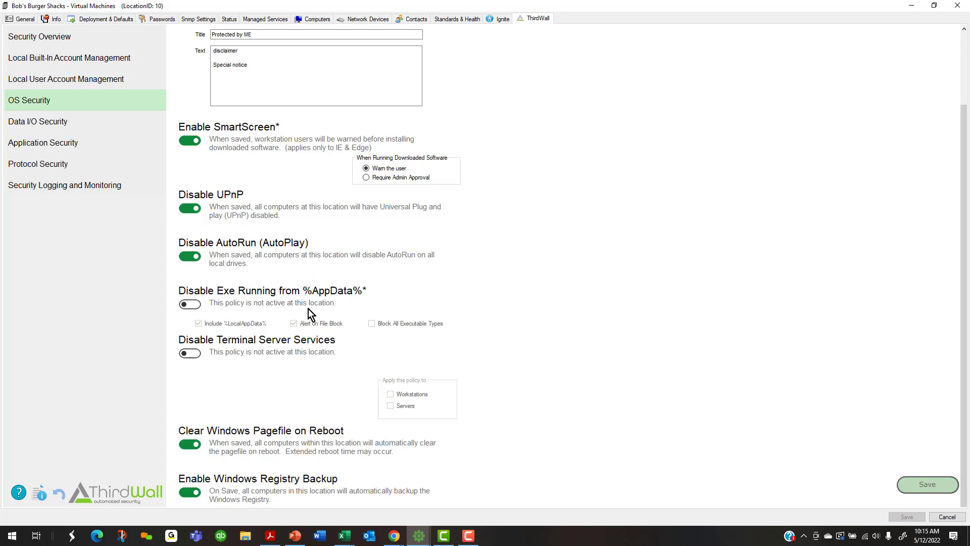
click(51, 123)
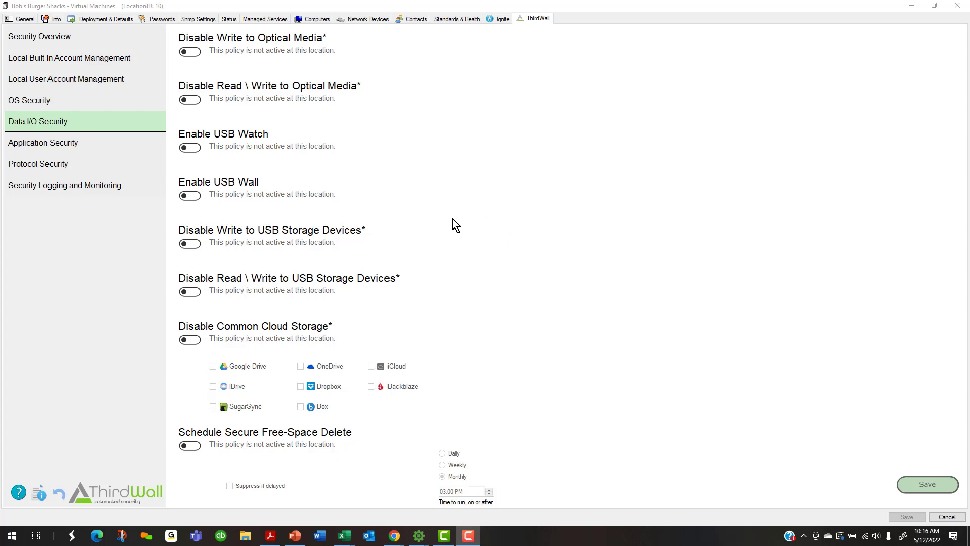
Switch on Disable Write to Optical Media and Enable USB Wall, leaving the USB storage blocks off
click(191, 54)
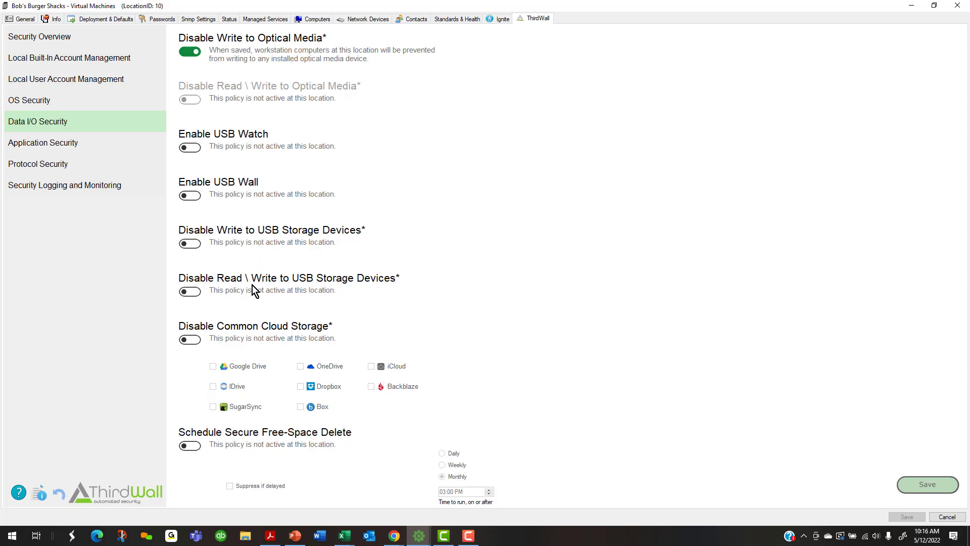
click(191, 292)
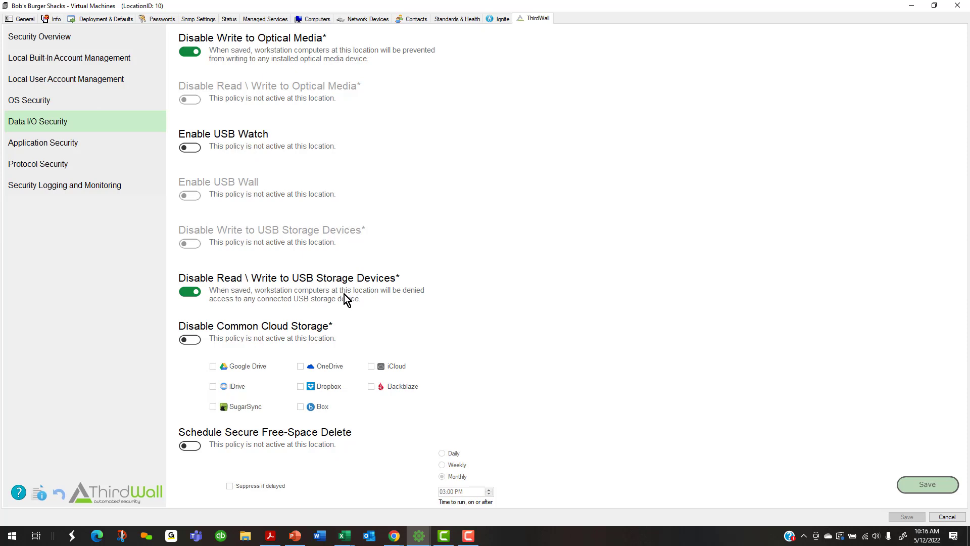
click(187, 292)
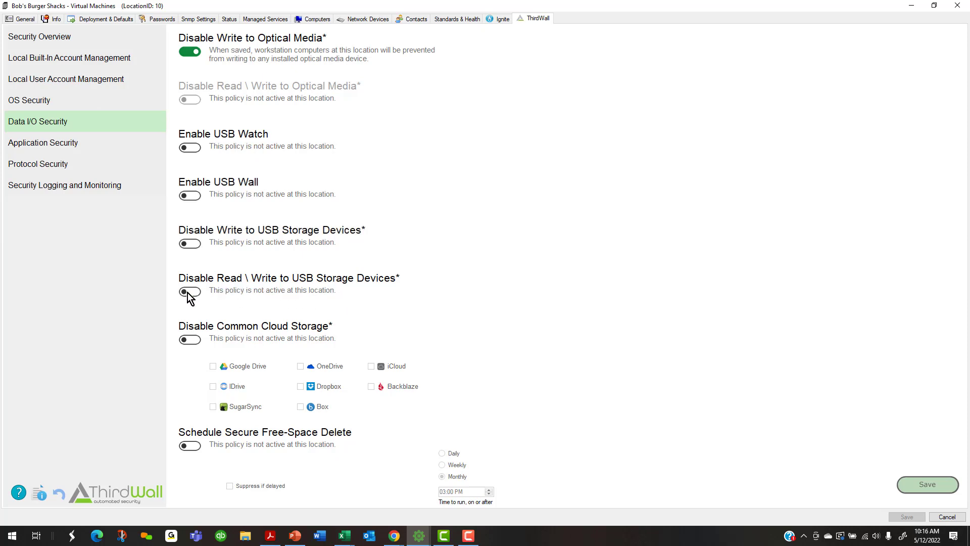
click(191, 244)
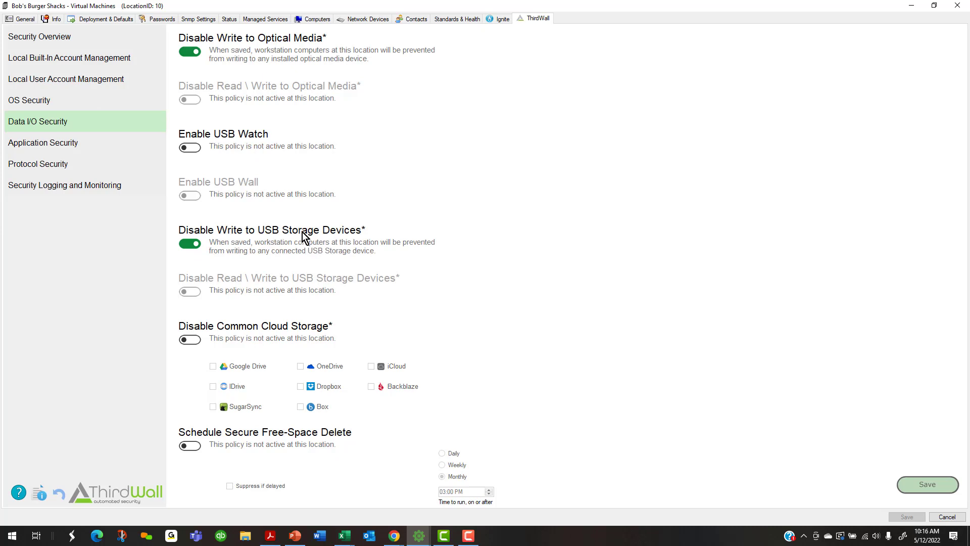
click(192, 245)
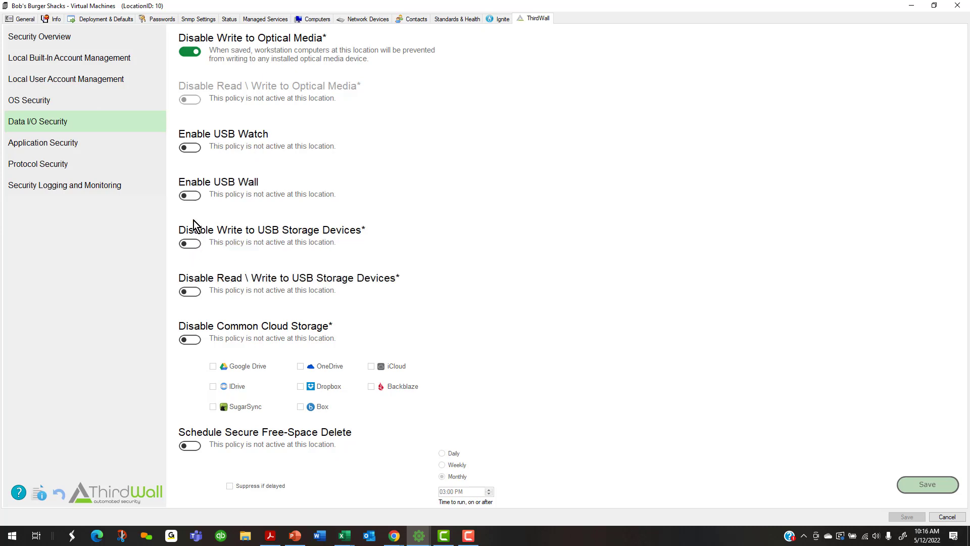
click(195, 197)
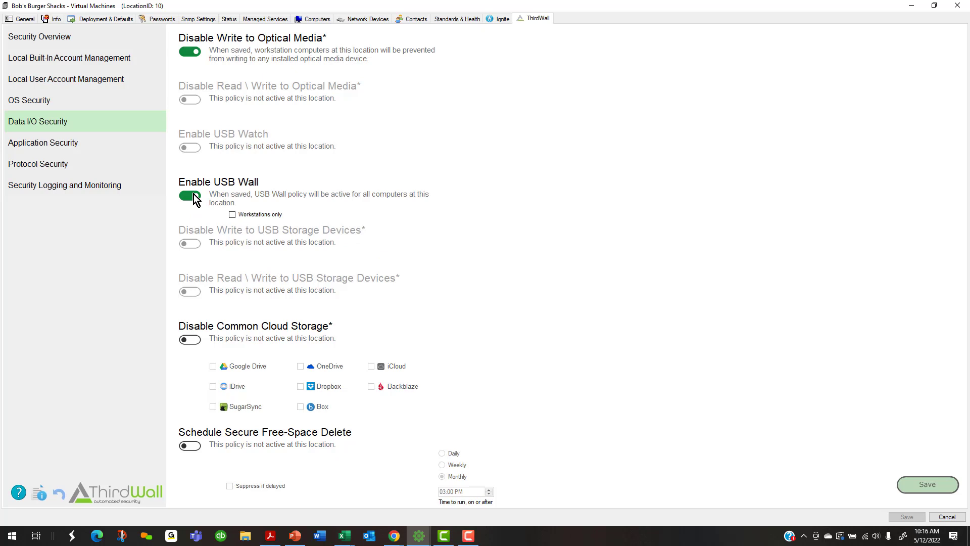
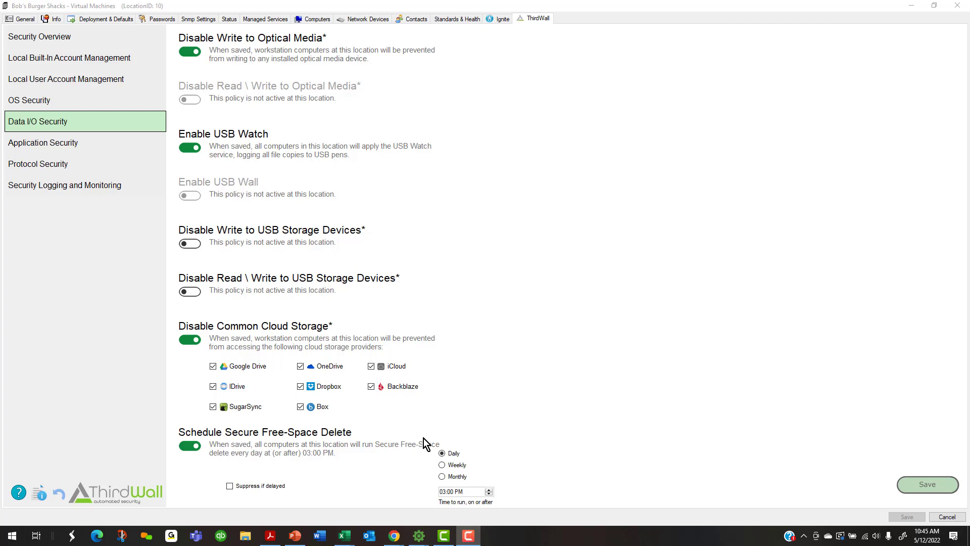
Bring the Bob's Burger Shacks client window forward and open its USB Wall Controls page
mouse_move(420, 540)
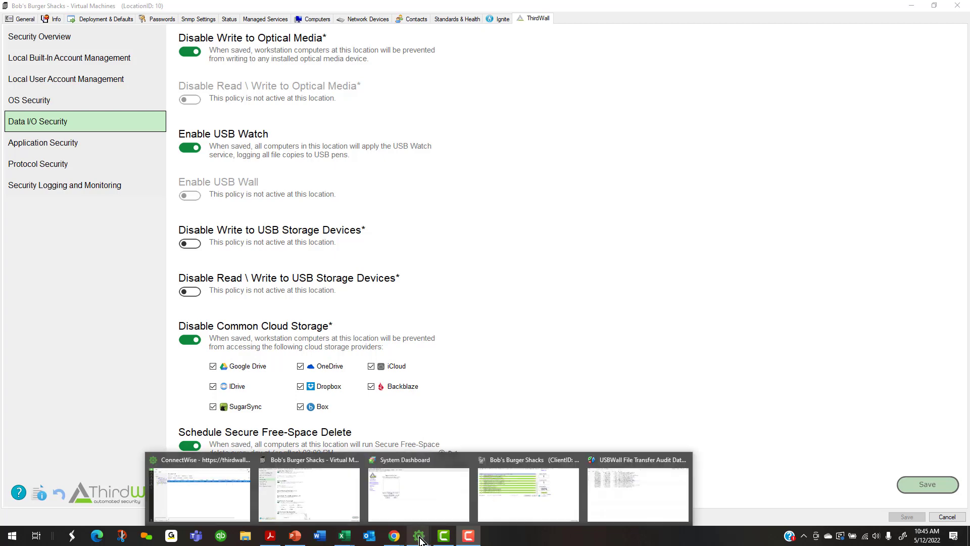
click(525, 511)
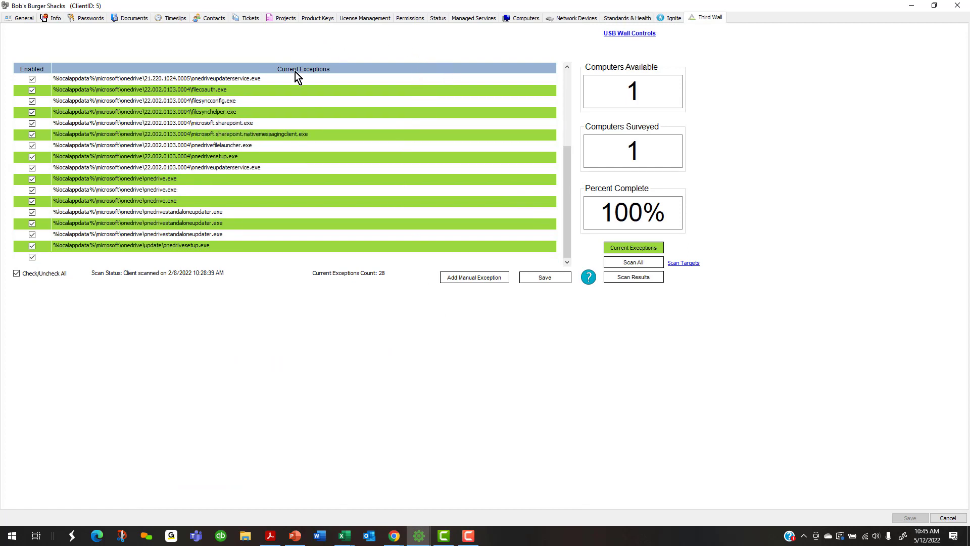
click(630, 33)
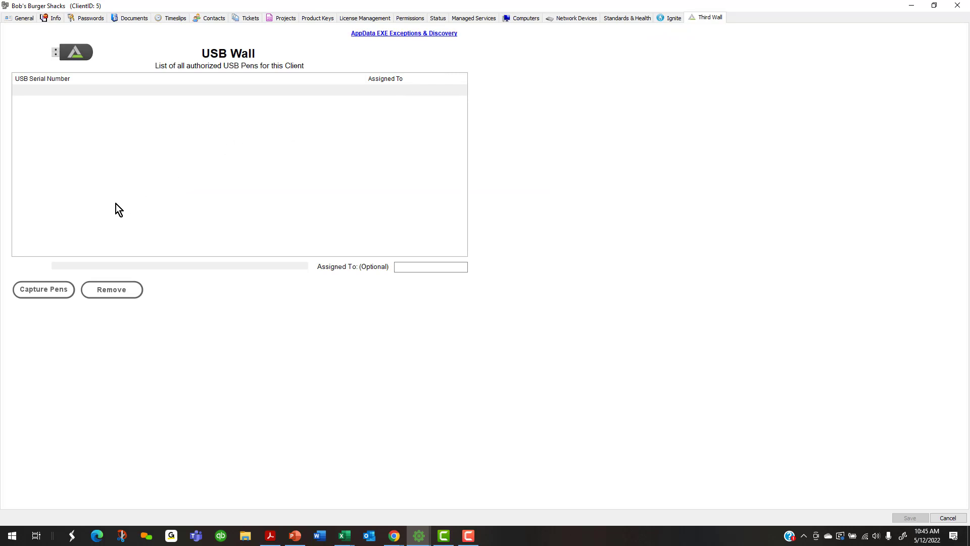
Start Capture Pens mode and acknowledge the Edit mode enabled notice
click(43, 289)
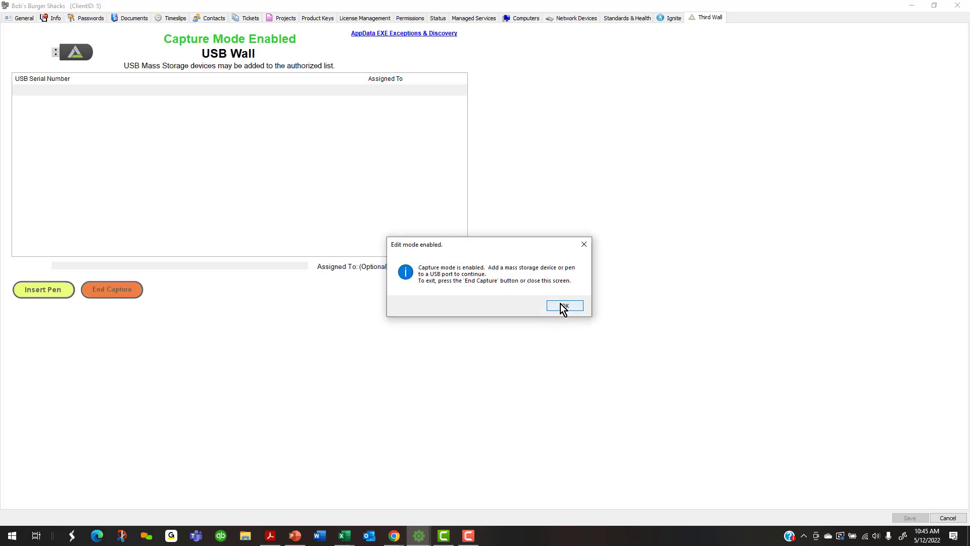
click(563, 306)
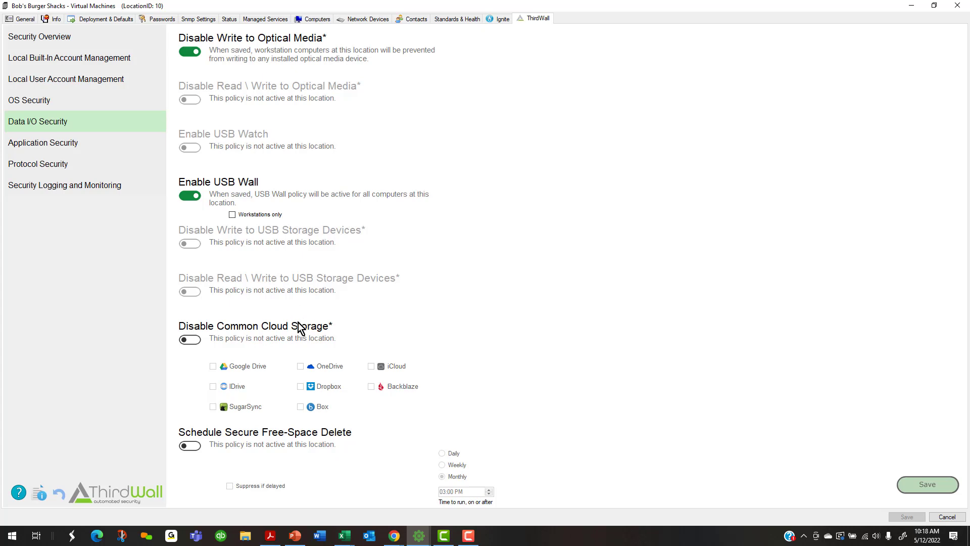
From the main console, open Clients > Dataviews > ThirdWallV2 > USBWall File Transfer Audit
mouse_move(415, 540)
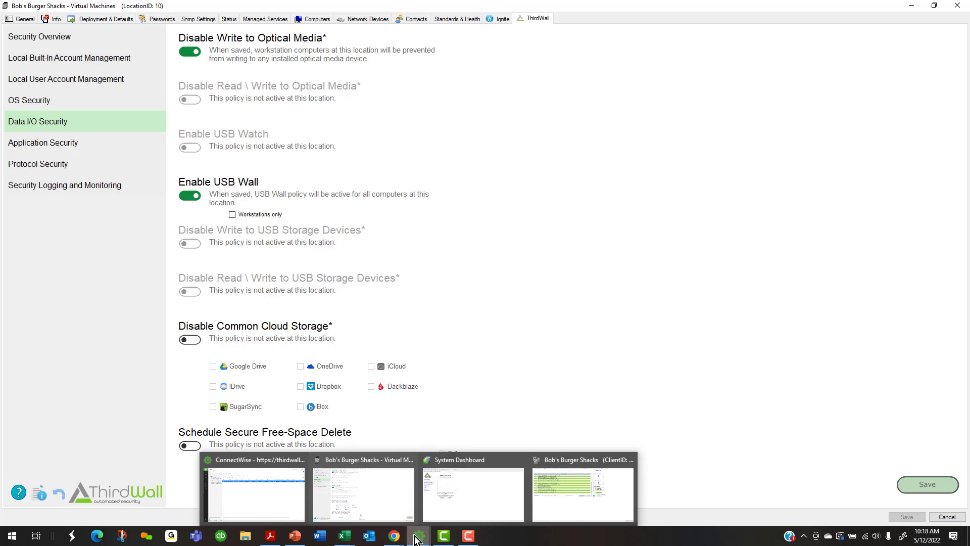
click(267, 493)
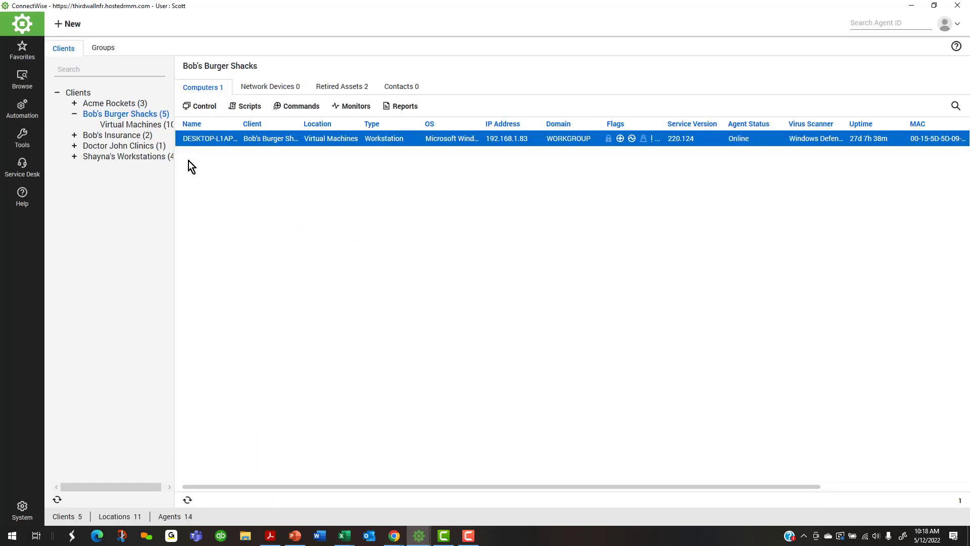
right_click(84, 99)
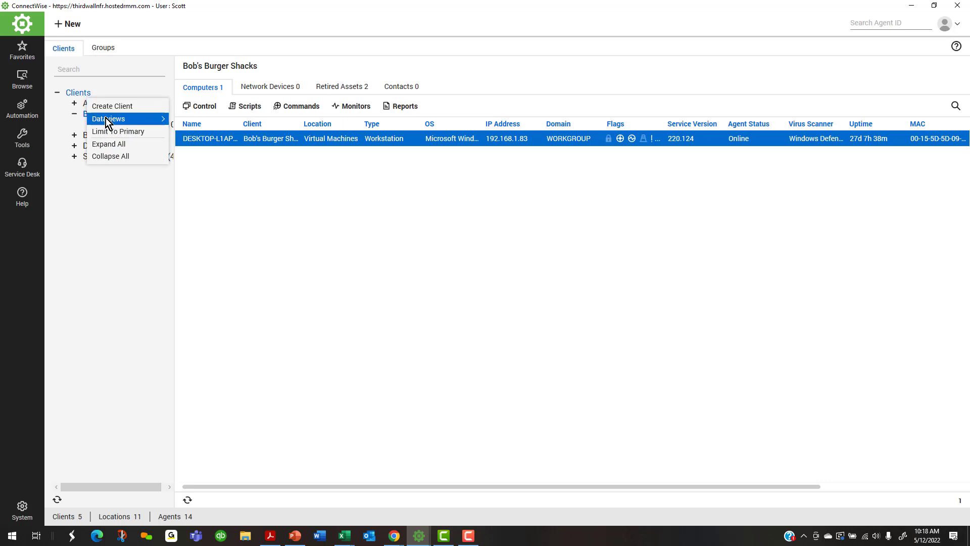
mouse_move(107, 121)
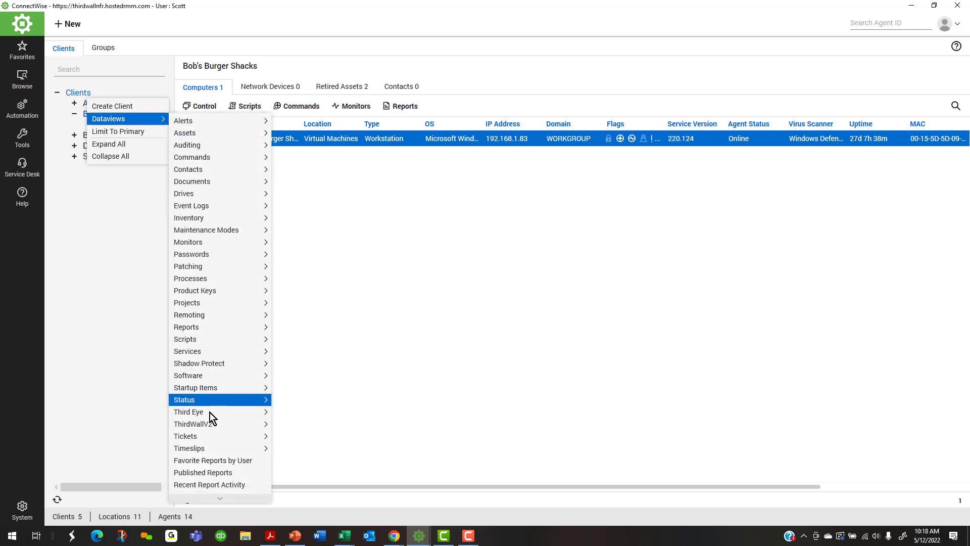
mouse_move(202, 424)
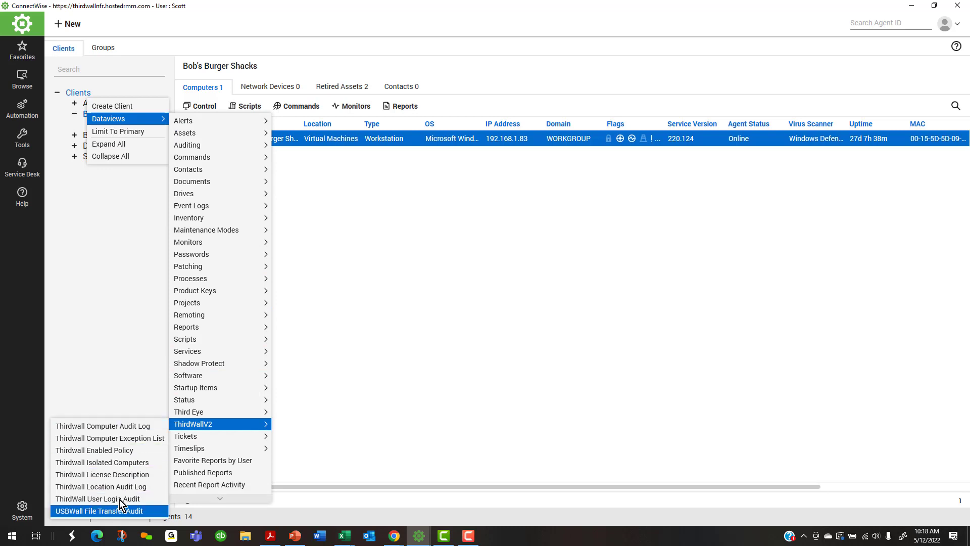
click(92, 511)
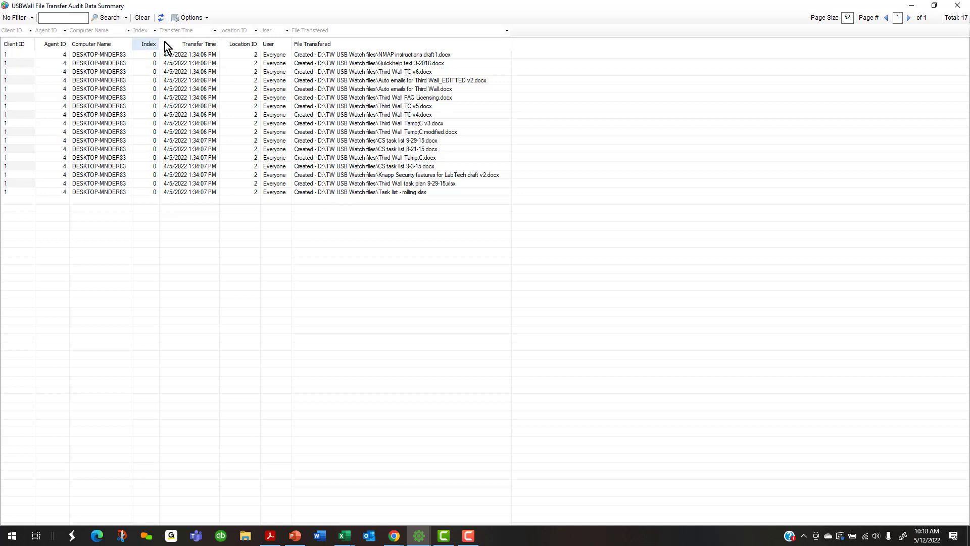
click(200, 20)
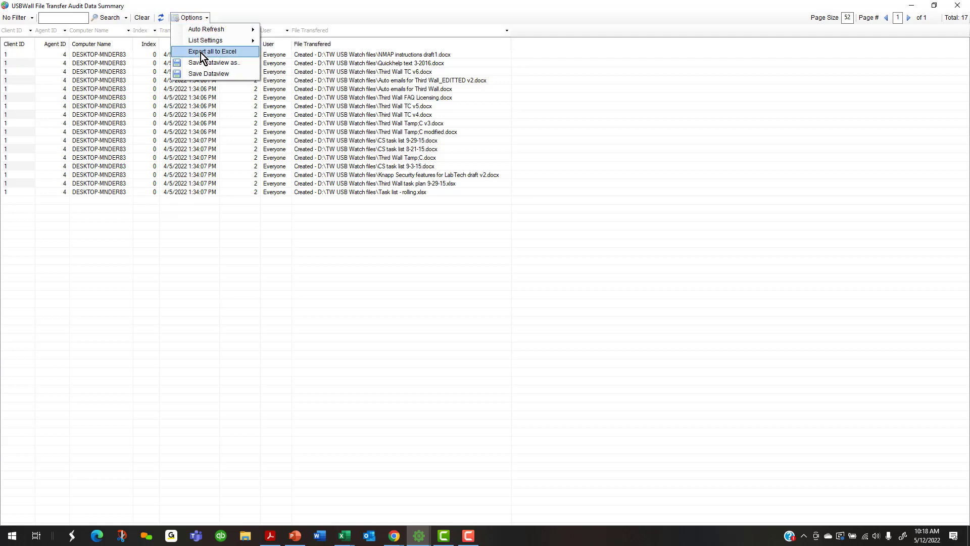
click(340, 133)
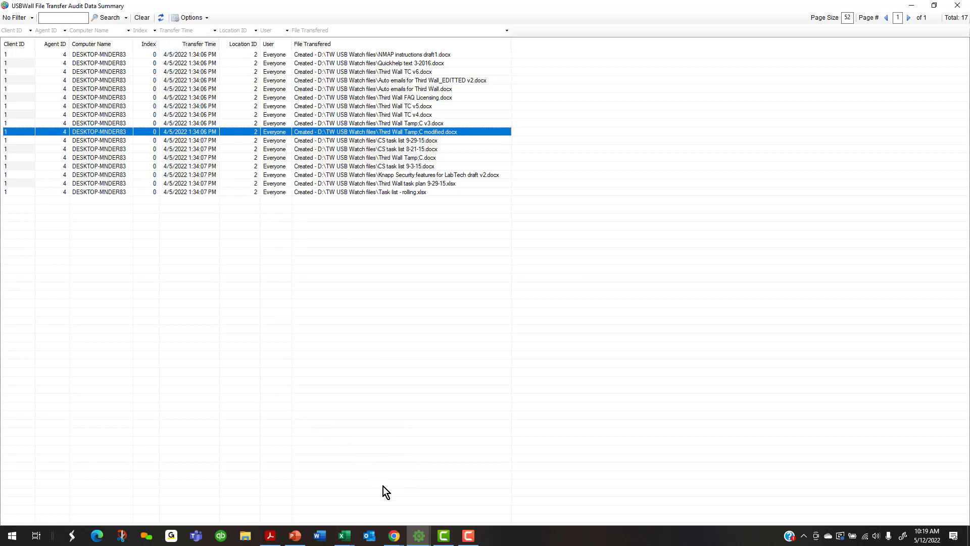
mouse_move(420, 537)
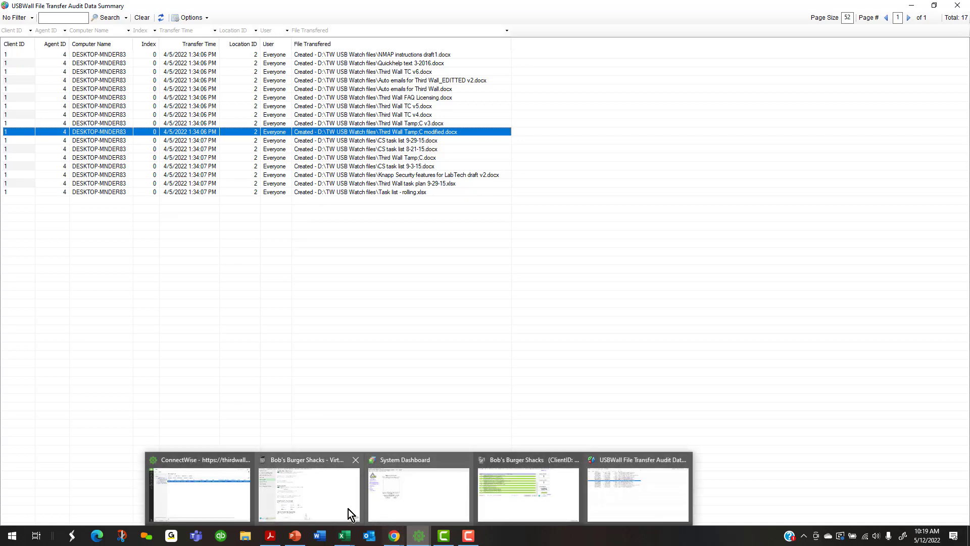
click(307, 499)
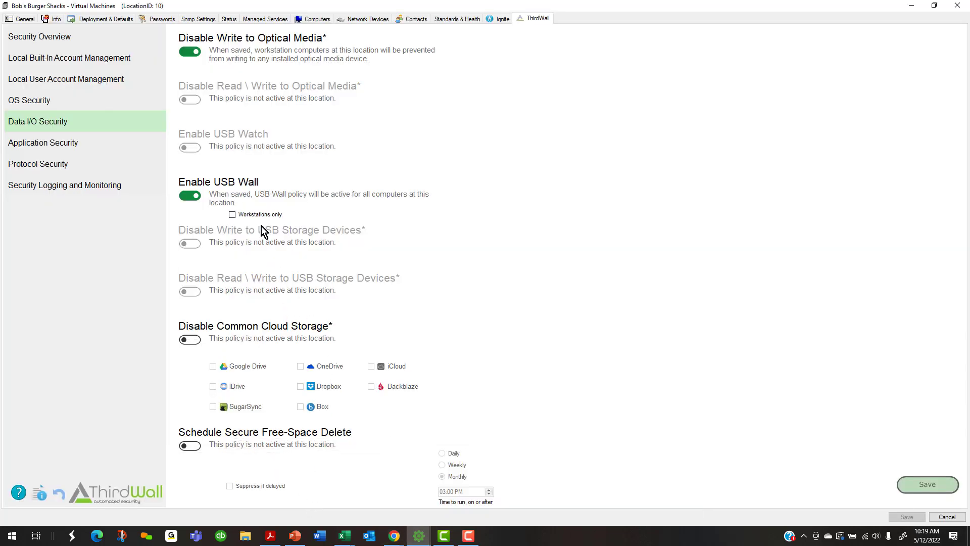
Turn Enable USB Wall off and Enable USB Watch on
click(189, 197)
click(192, 148)
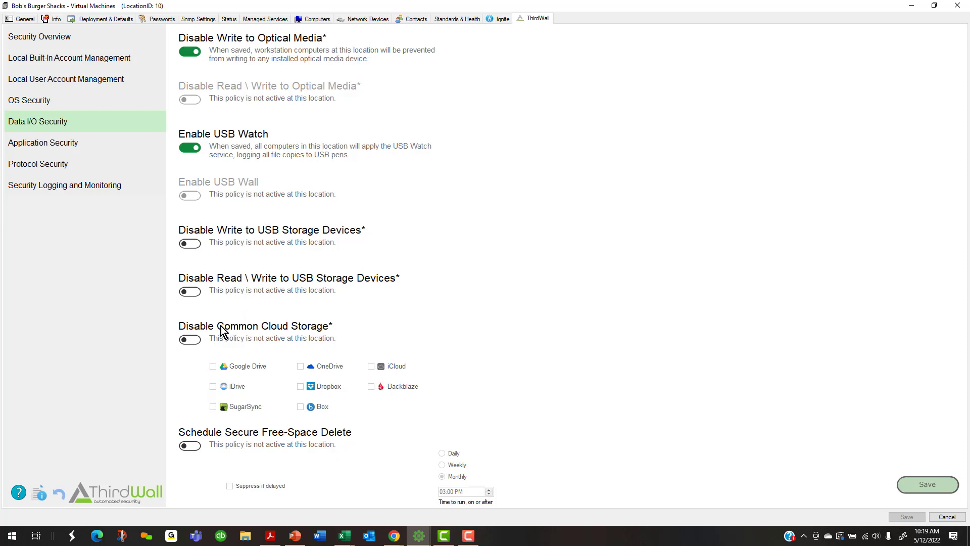
Enable cloud storage blocking and scheduled secure free-space delete, then view Application Security
click(193, 341)
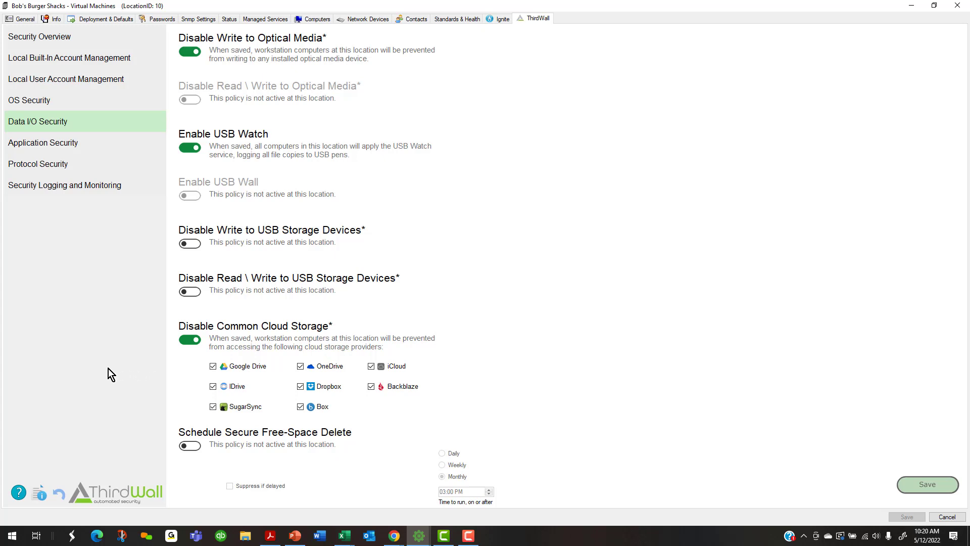
click(190, 446)
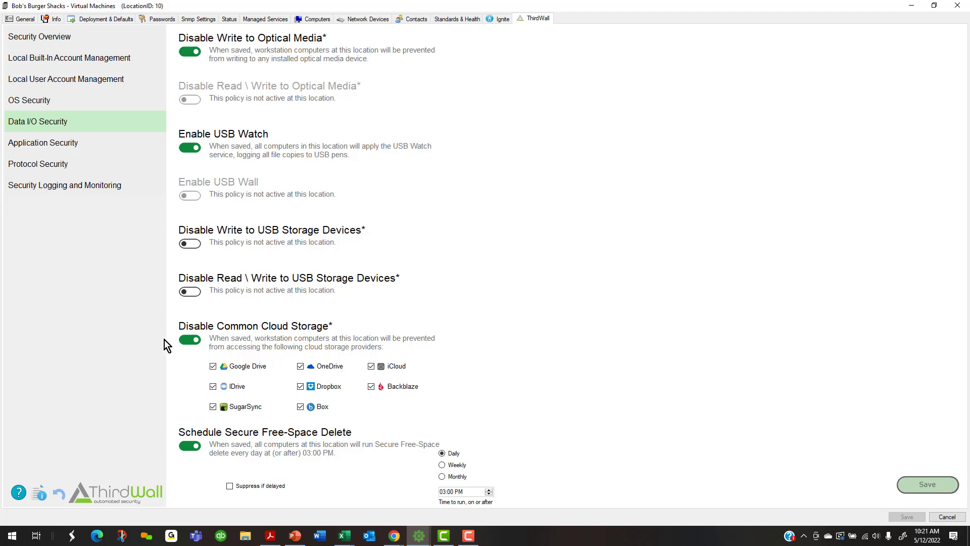
click(44, 145)
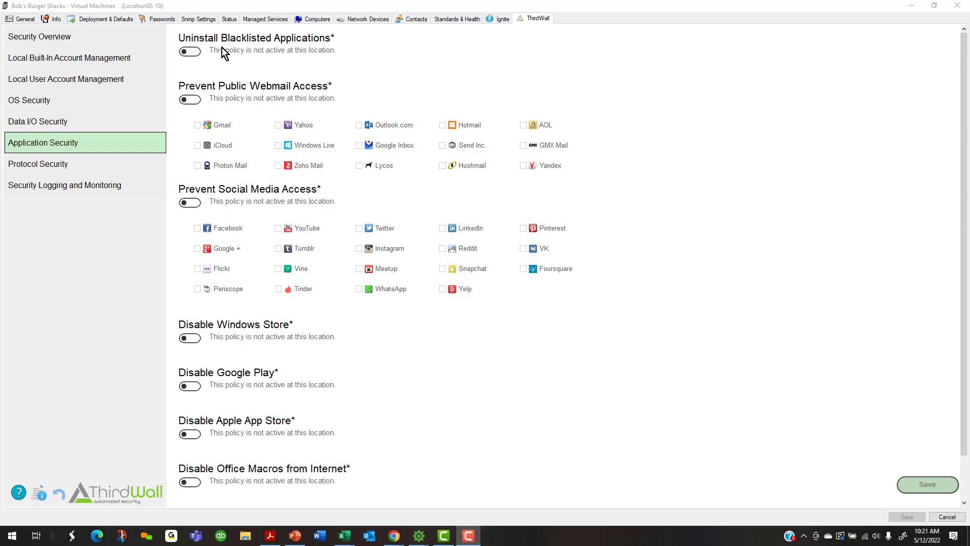
Enable Uninstall Blacklisted Applications, Prevent Public Webmail Access and Prevent Social Media Access
click(194, 50)
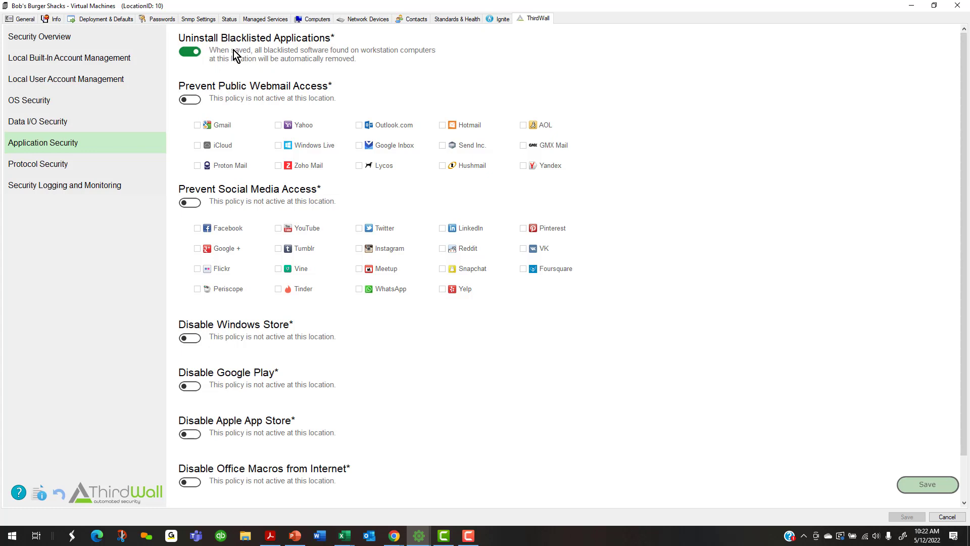
click(191, 101)
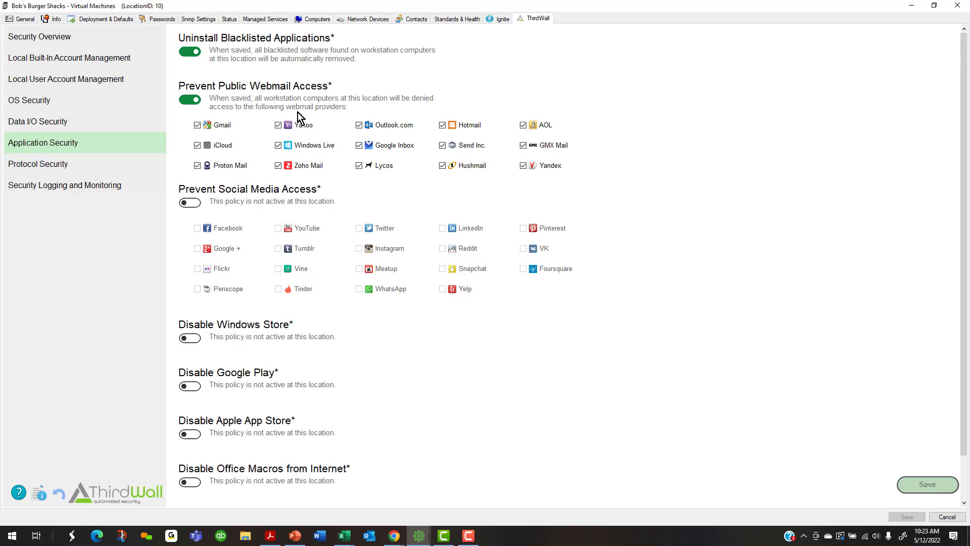
click(195, 202)
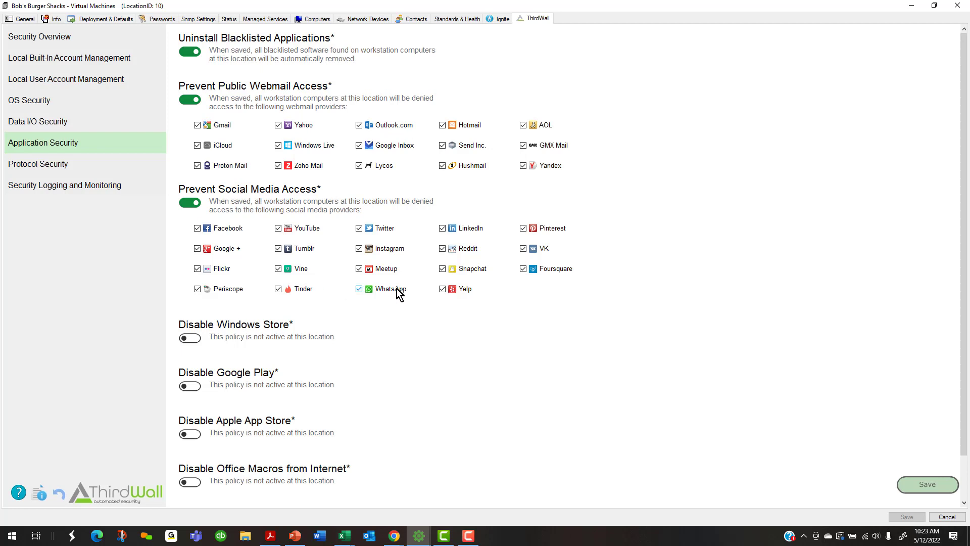
scroll(396, 288, down, 1)
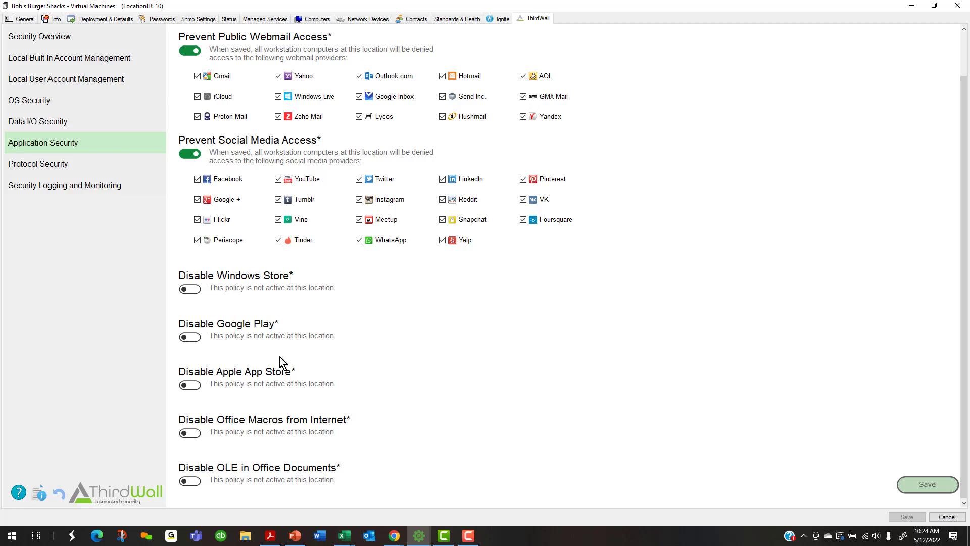
Turn on Disable Office Macros from Internet and Disable OLE in Office Documents
click(196, 433)
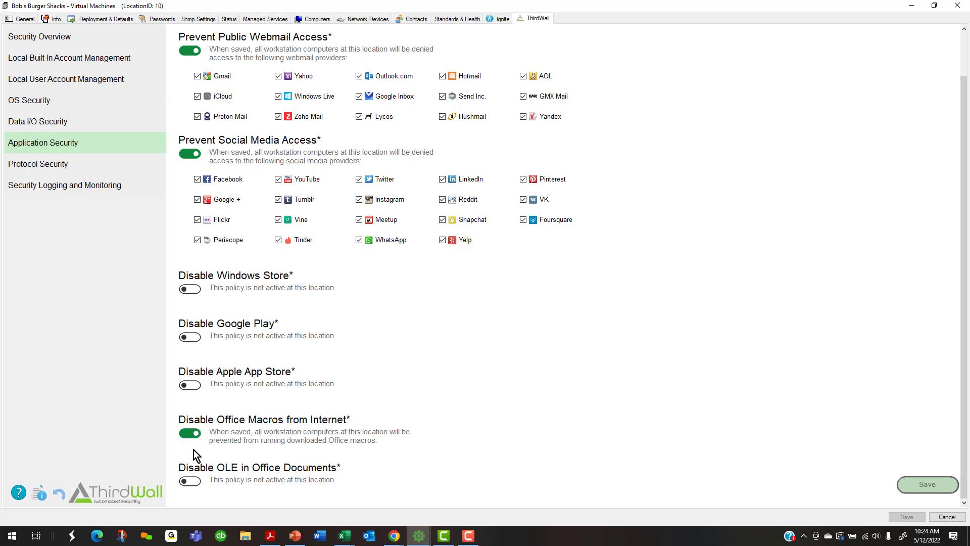
click(190, 482)
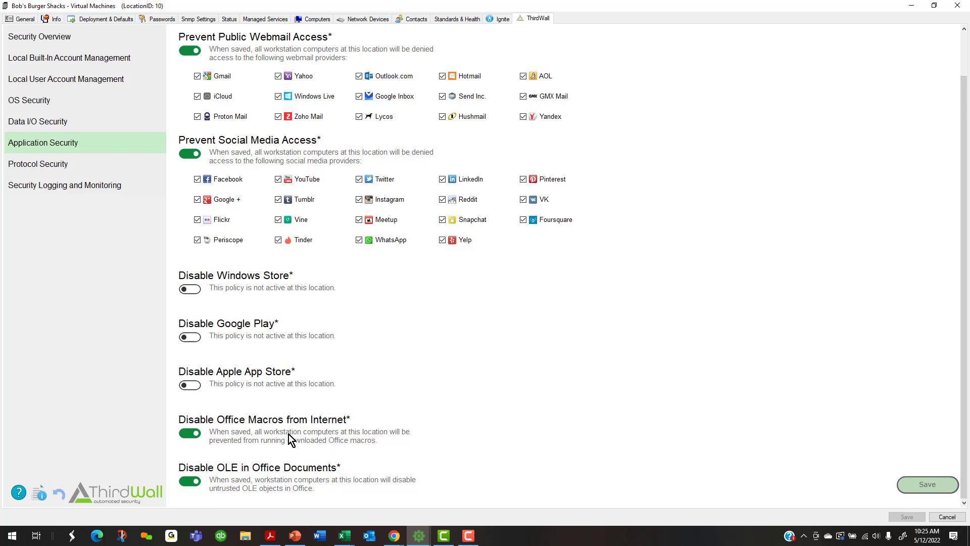
click(44, 167)
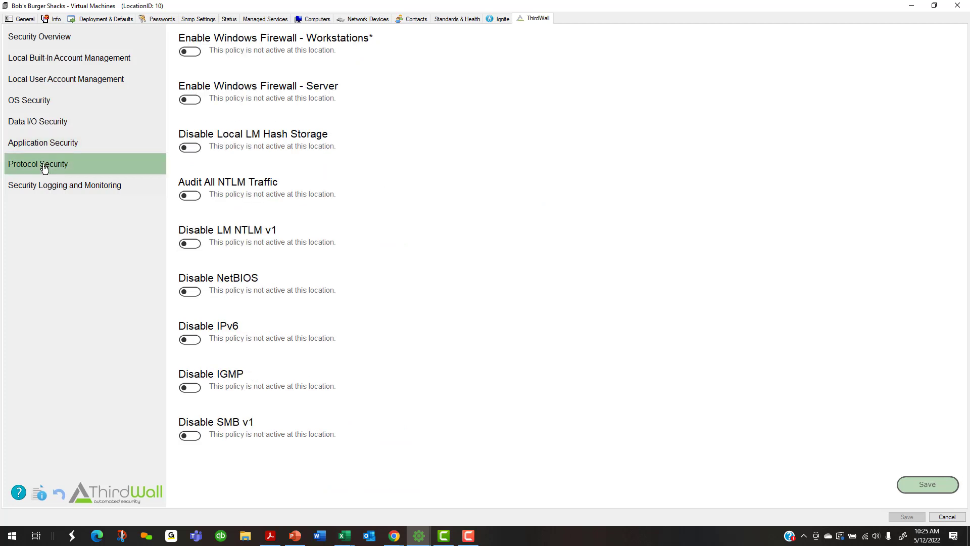
click(193, 51)
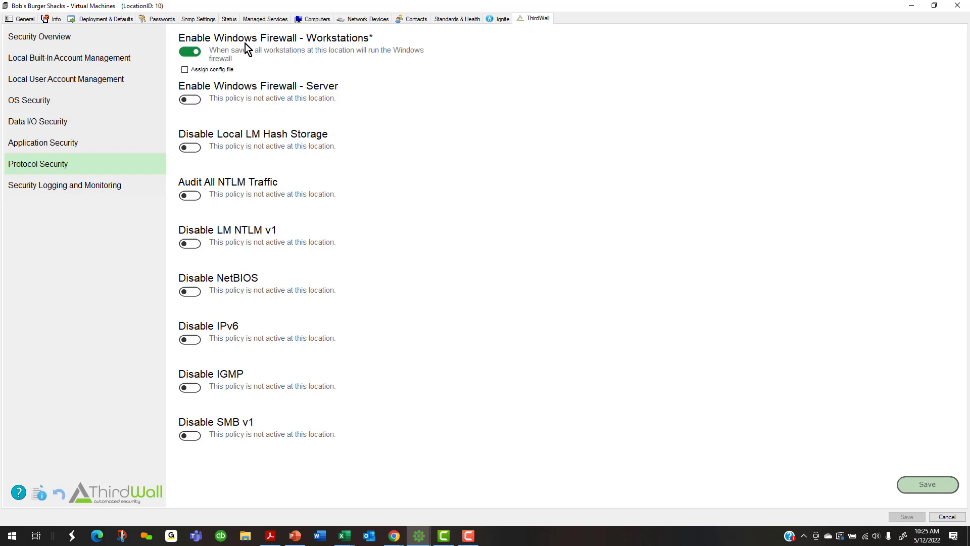
click(211, 99)
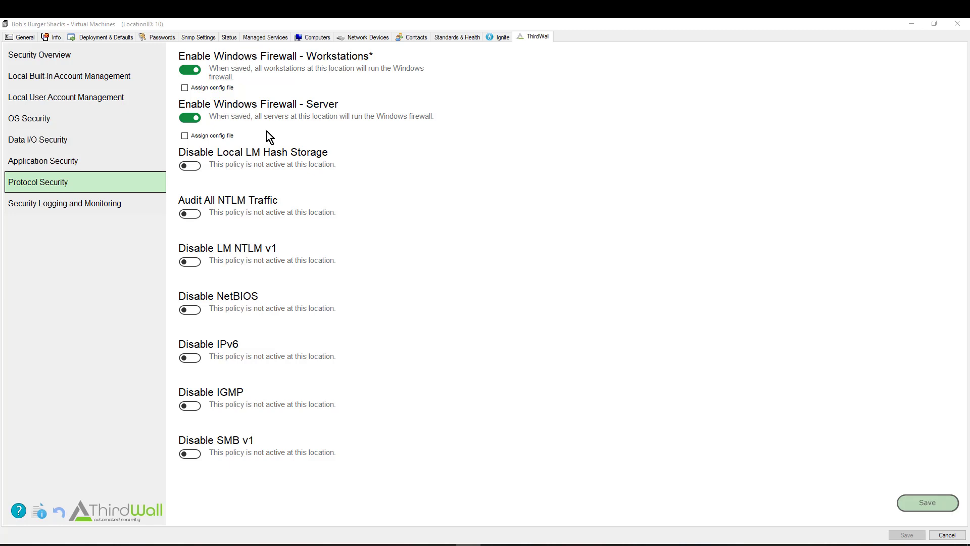
click(185, 88)
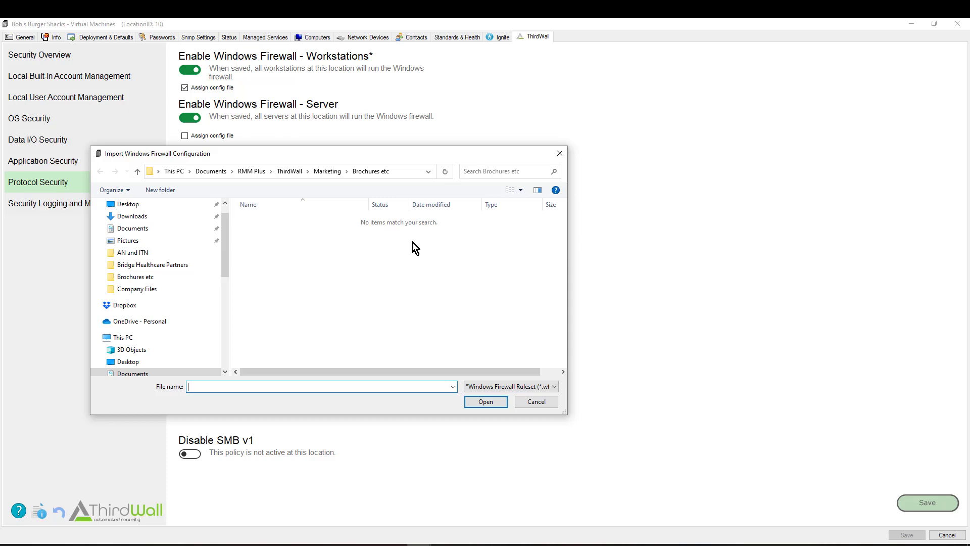
click(530, 402)
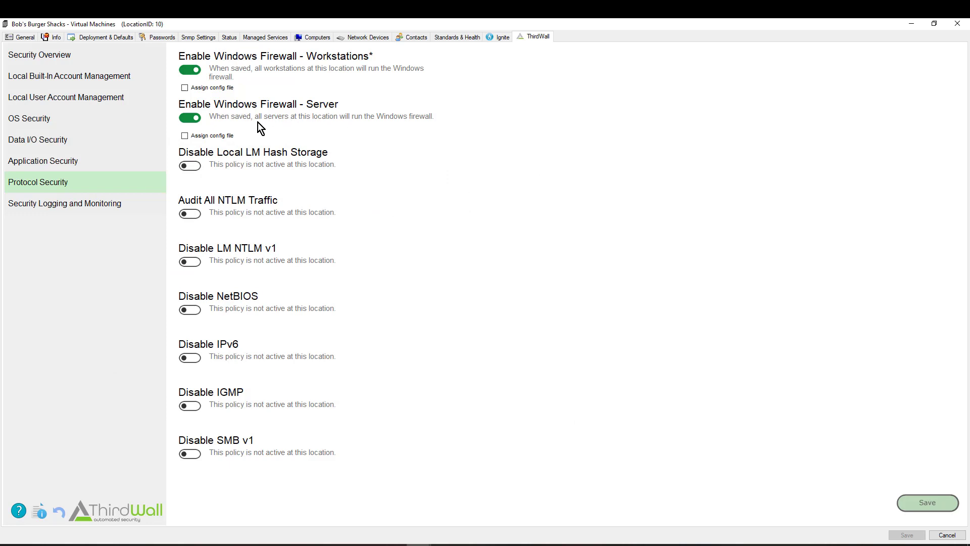
click(194, 70)
Turn the server firewall policy off and Disable SMB v1 on, leaving Local LM Hash Storage off
click(188, 119)
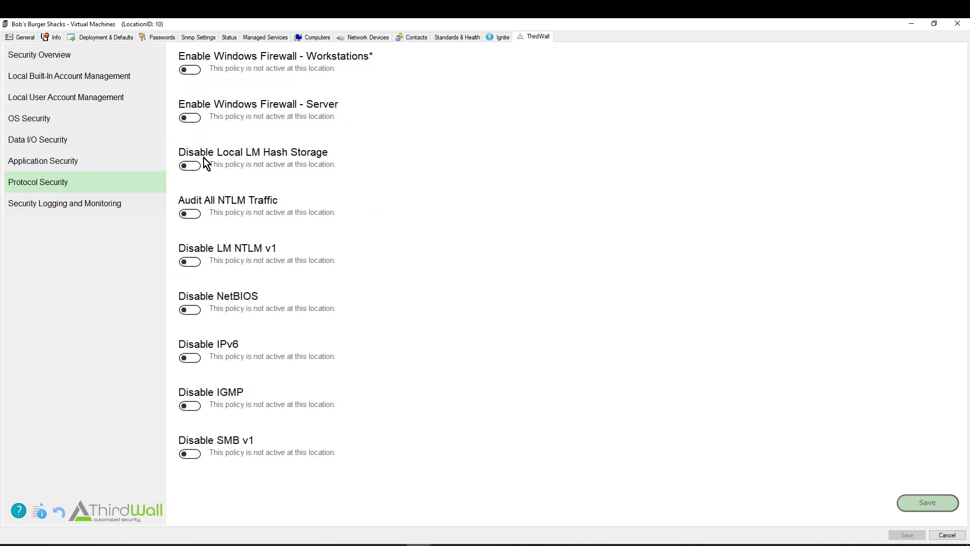
click(190, 166)
click(195, 456)
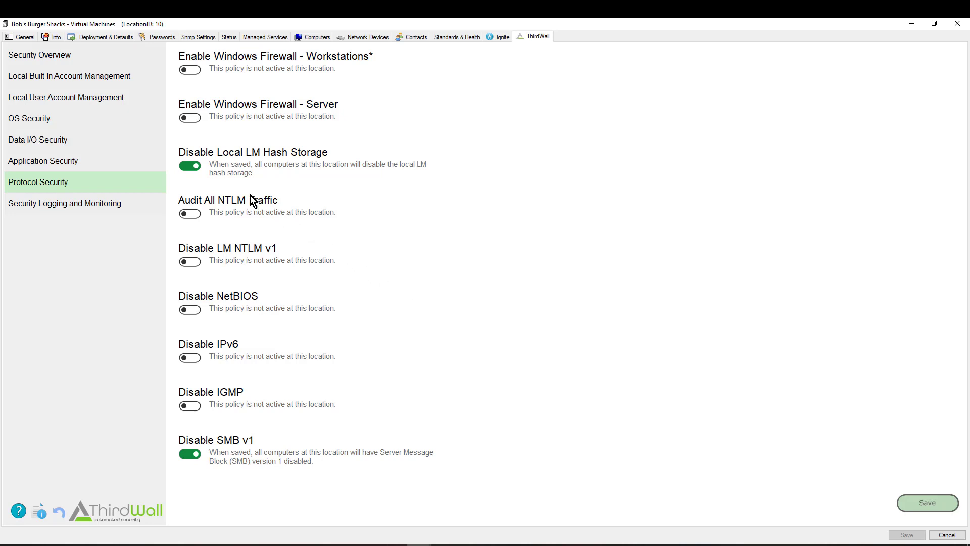
click(186, 166)
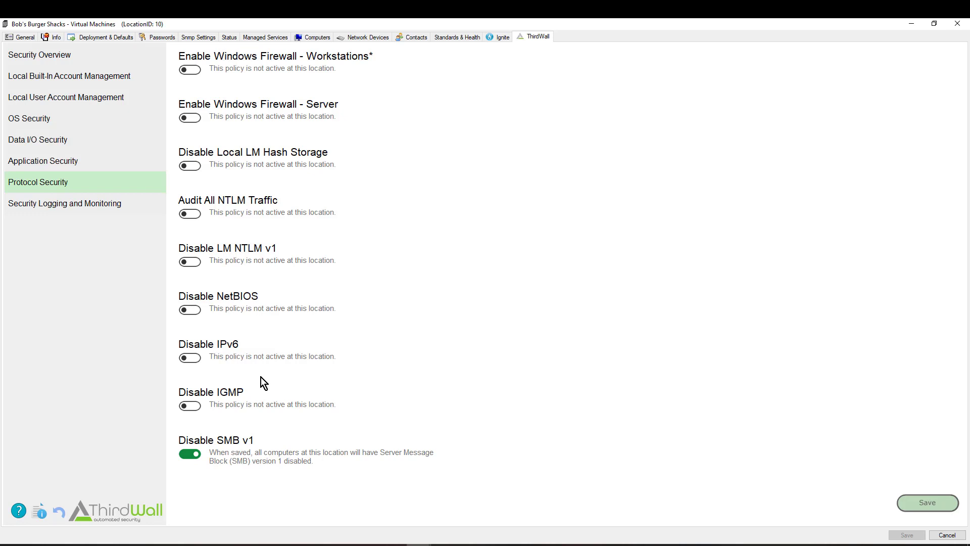
Switch Disable SMB v1 back off, view Security Logging and Monitoring, then return to the main console
click(186, 453)
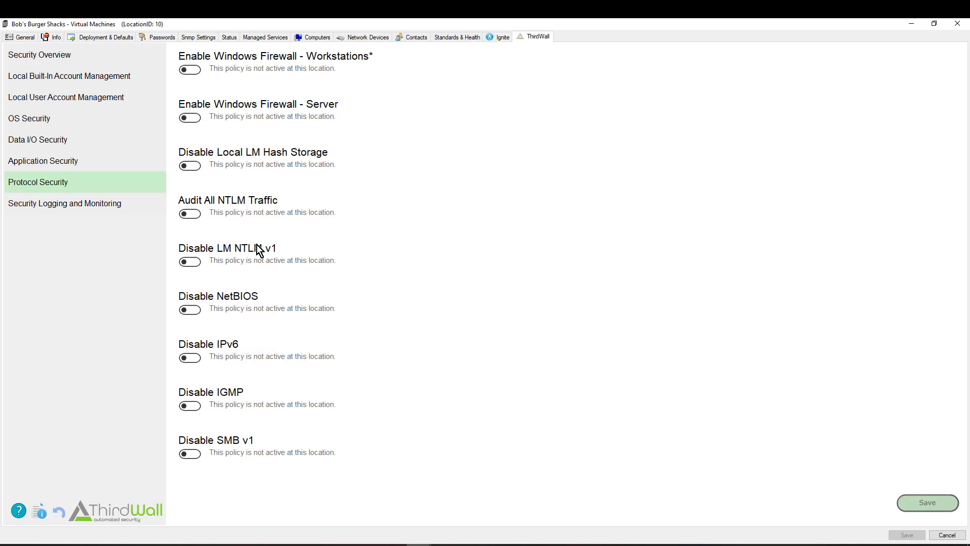
click(61, 204)
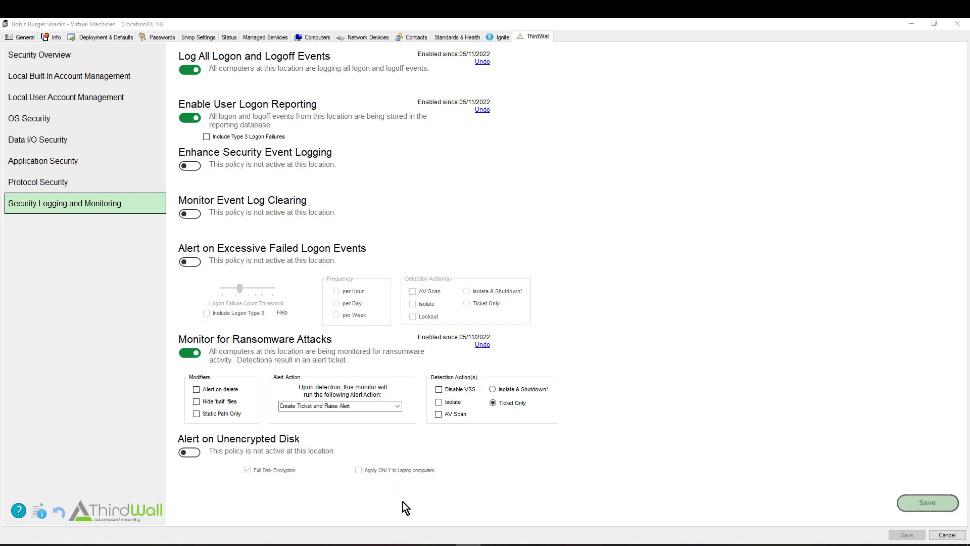
mouse_move(418, 543)
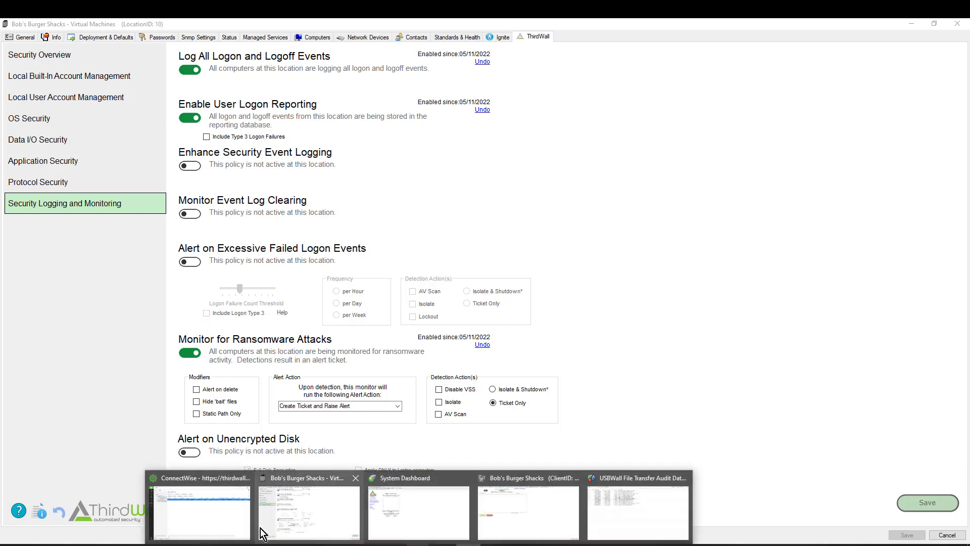
click(211, 518)
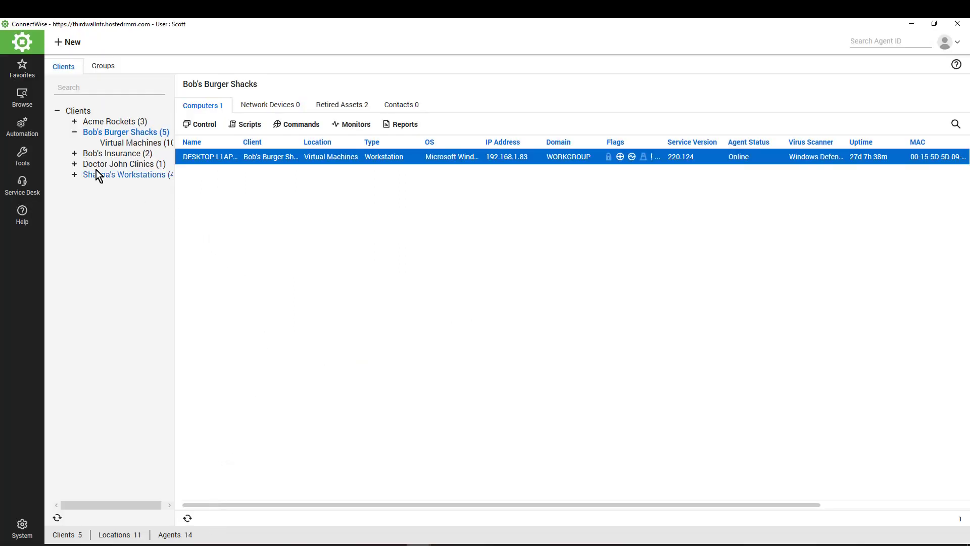
click(31, 158)
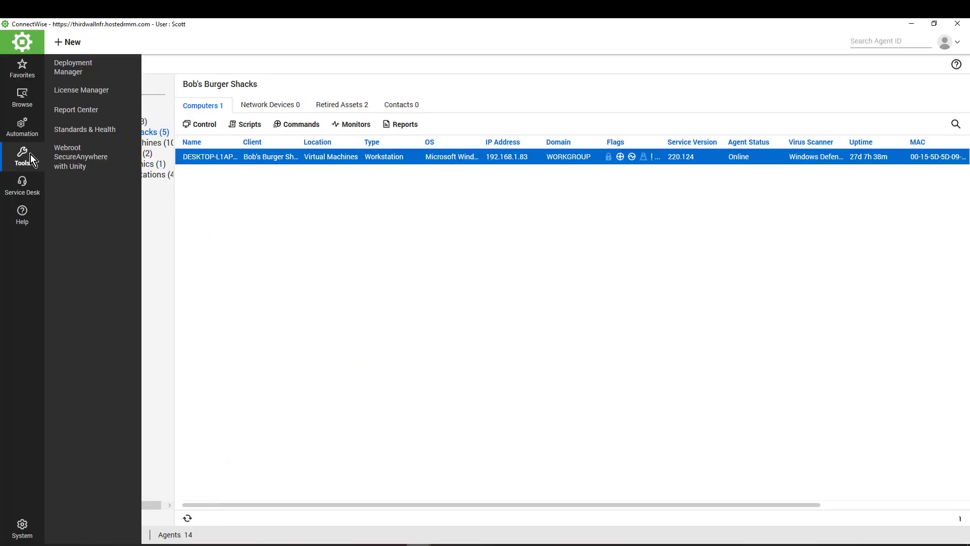
Open the Report Center full-screen and browse its report list
click(73, 111)
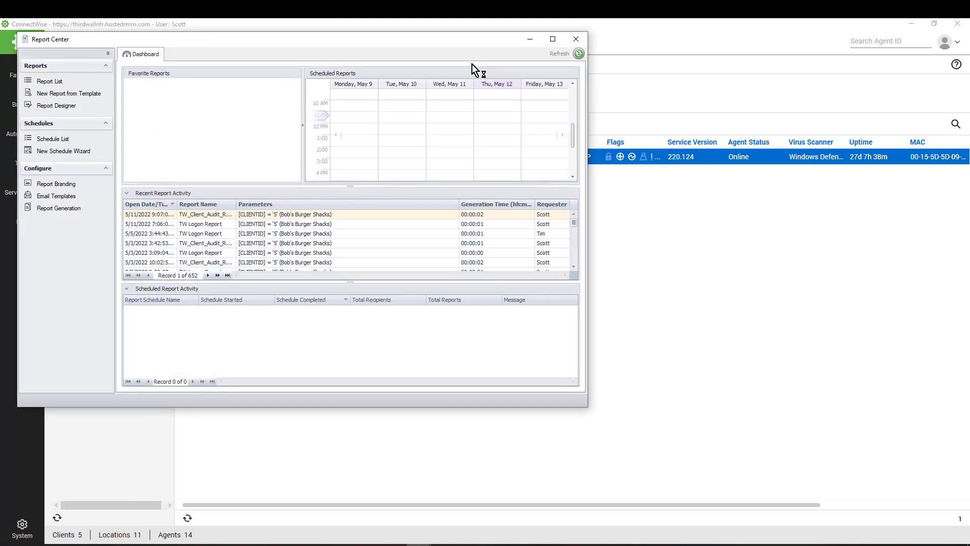
click(551, 39)
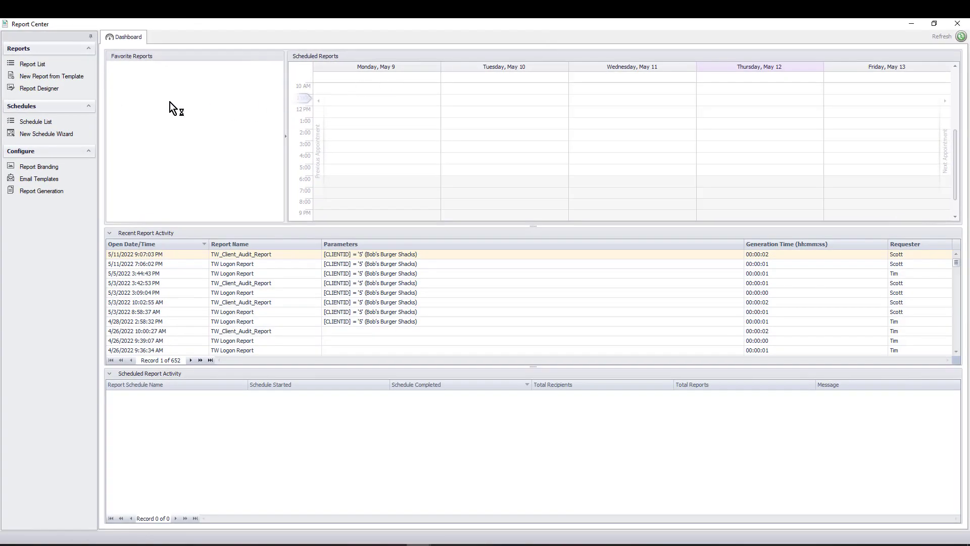
click(33, 64)
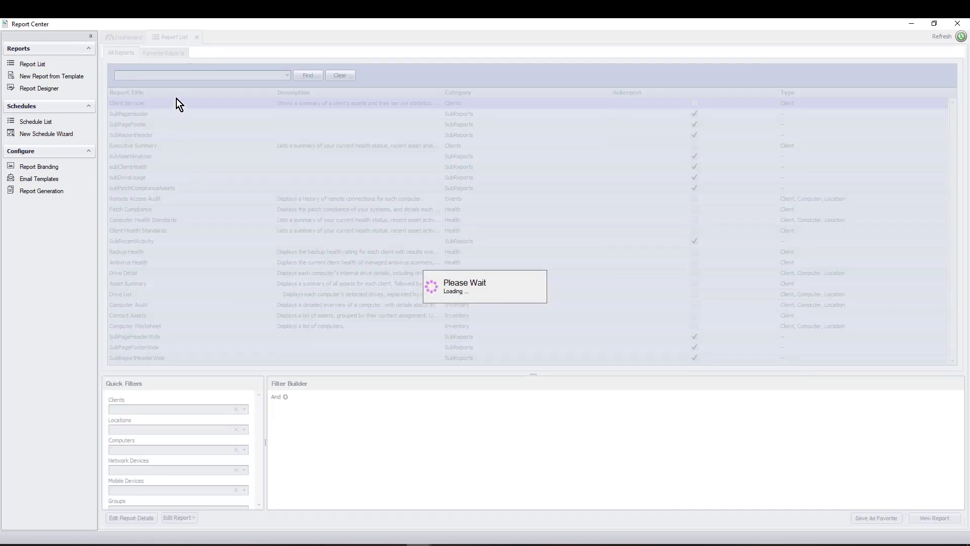
scroll(193, 169, down, 2)
scroll(193, 169, down, 5)
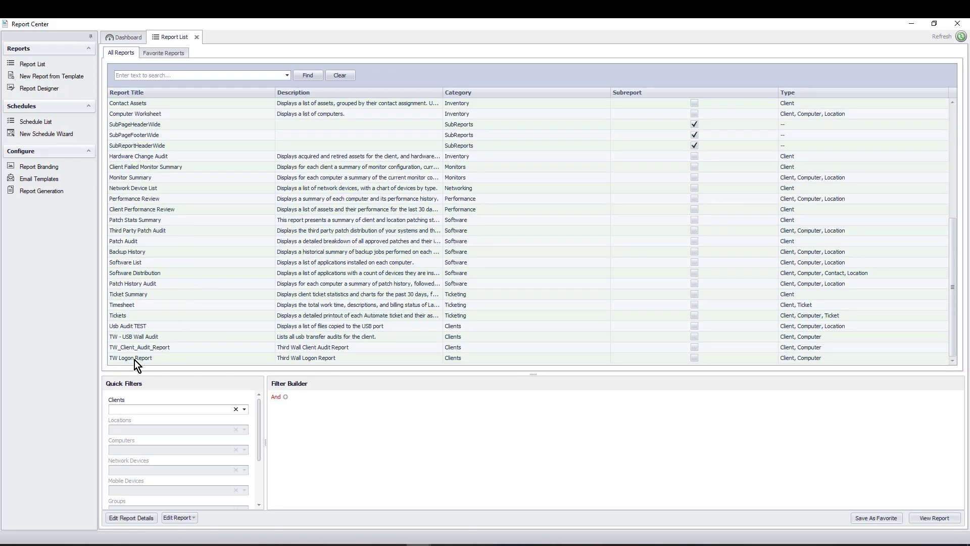
Preview the TW Logon Report filtered to the Bob's Burger Shacks client
click(134, 359)
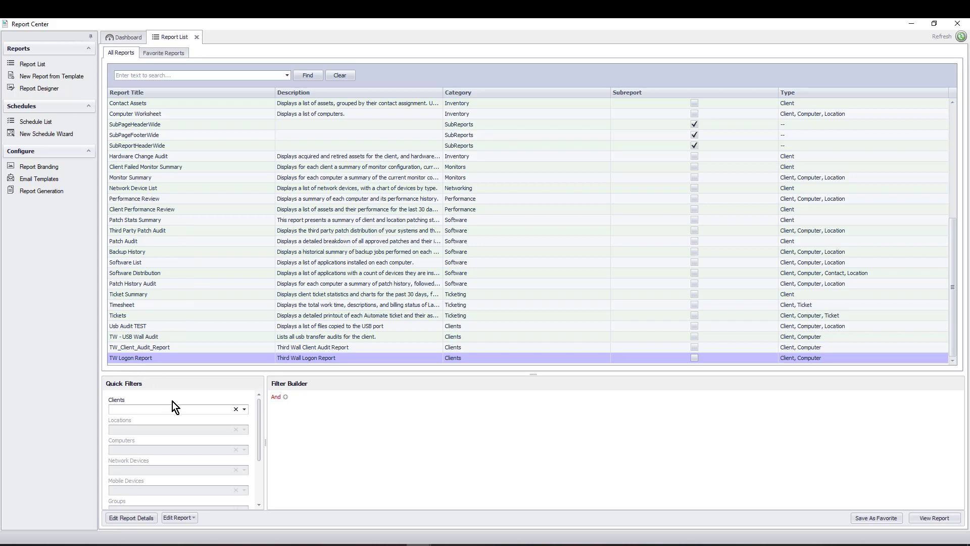
click(243, 410)
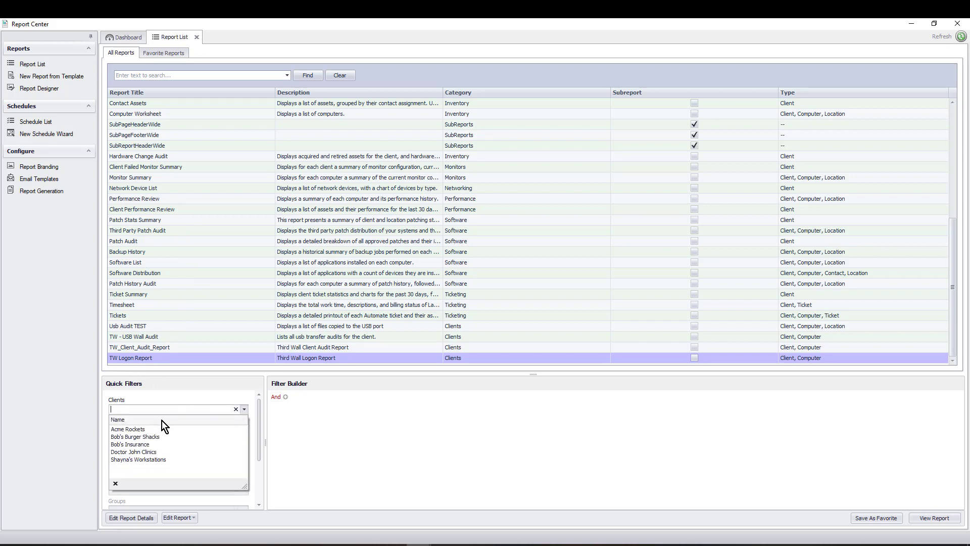
click(132, 437)
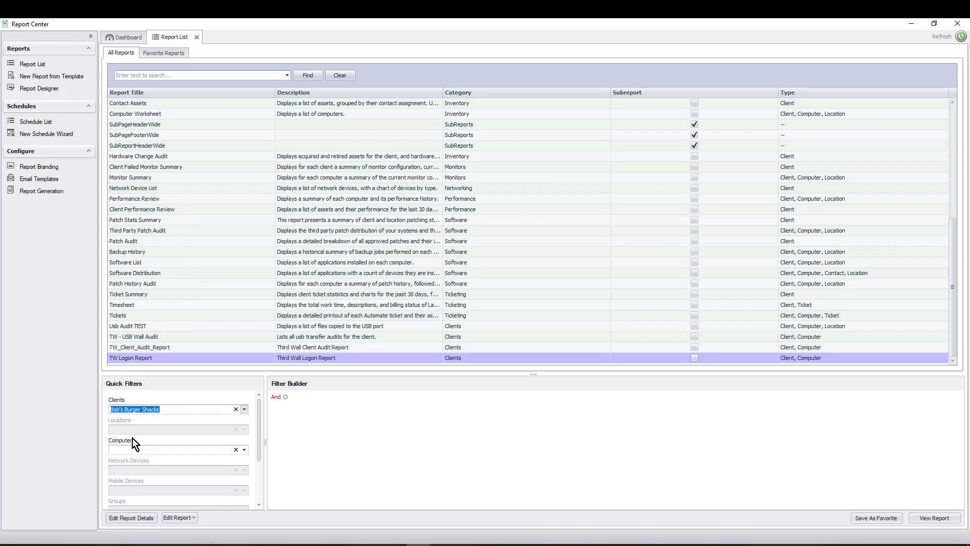
click(934, 517)
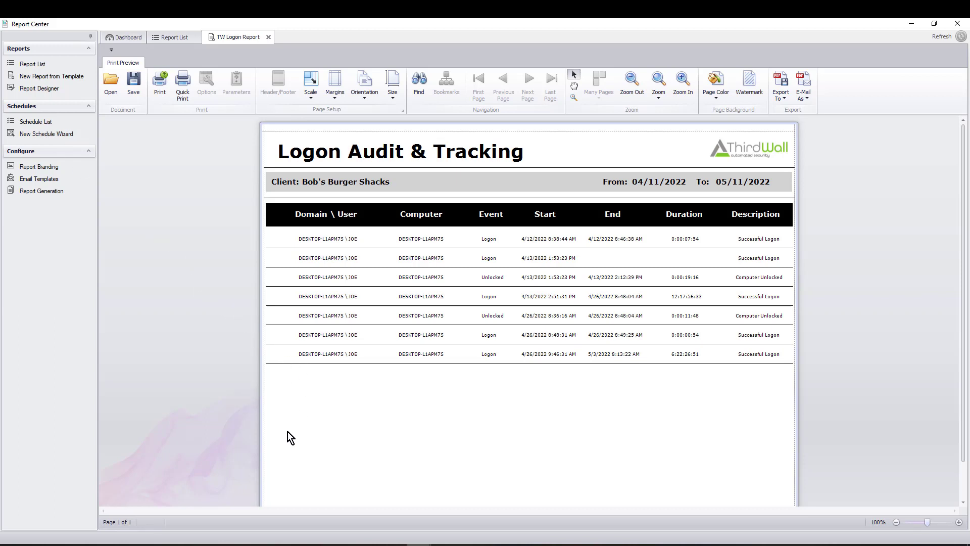
mouse_move(271, 541)
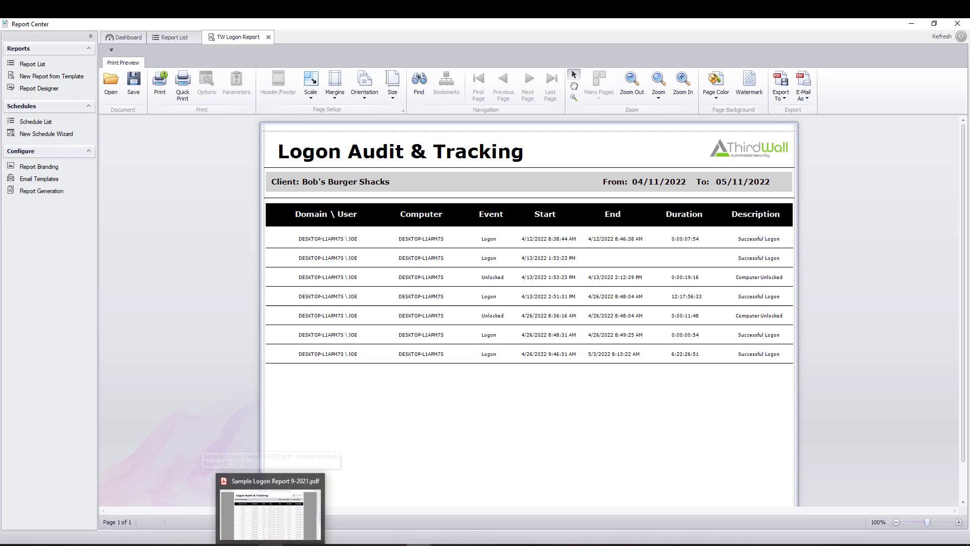
Bring Sample Logon Report 9-2021.pdf forward in Acrobat and scroll through the 07/16–08/16/2021 logon events
click(274, 525)
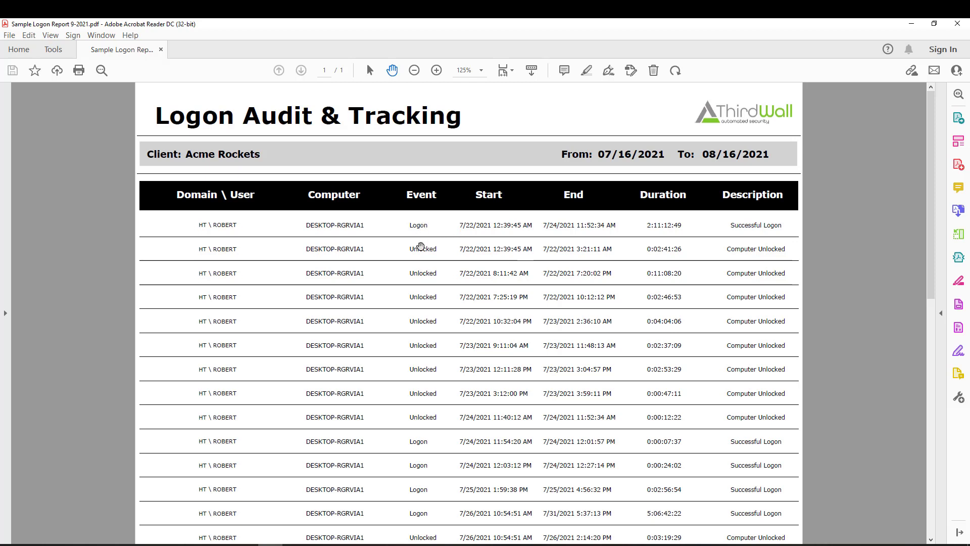
scroll(416, 374, down, 2)
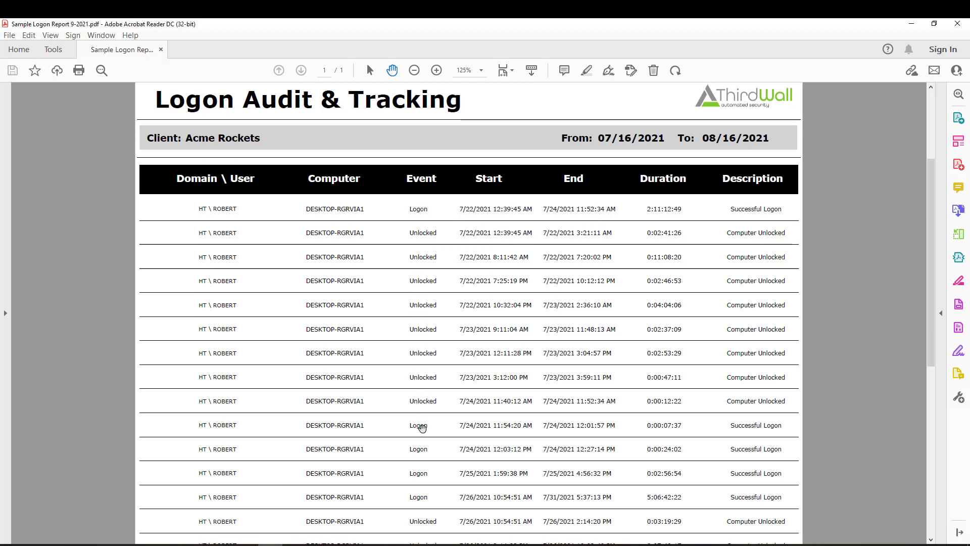
scroll(422, 433, down, 1)
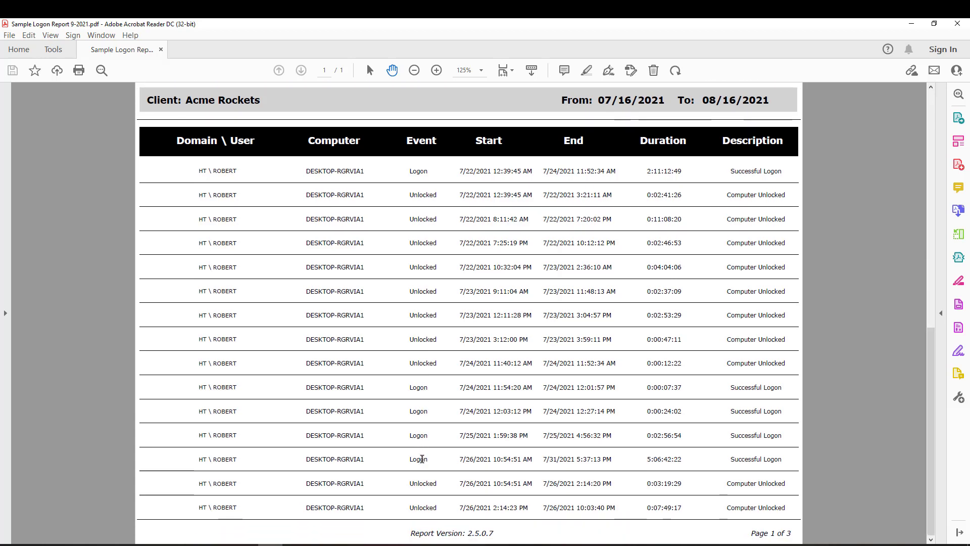
scroll(422, 447, up, 2)
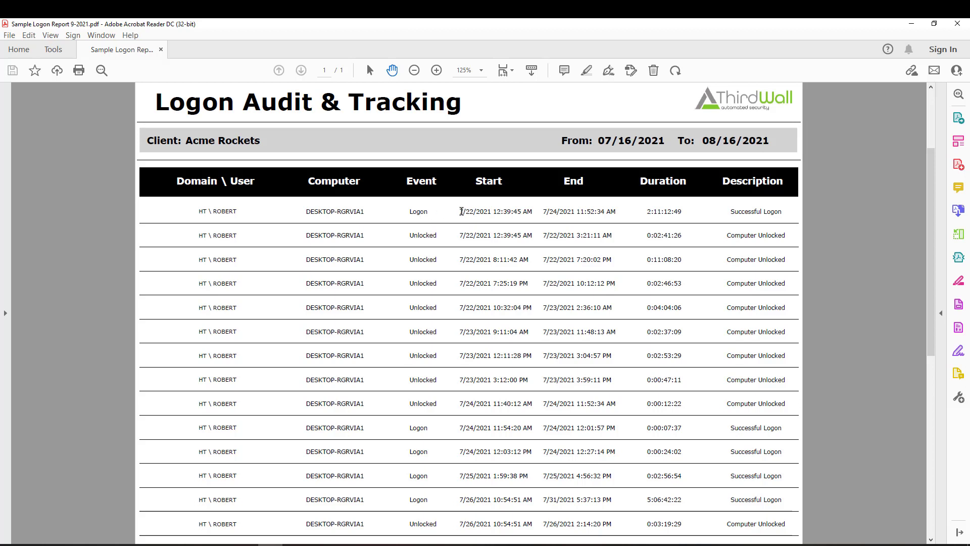
drag(460, 211, 532, 211)
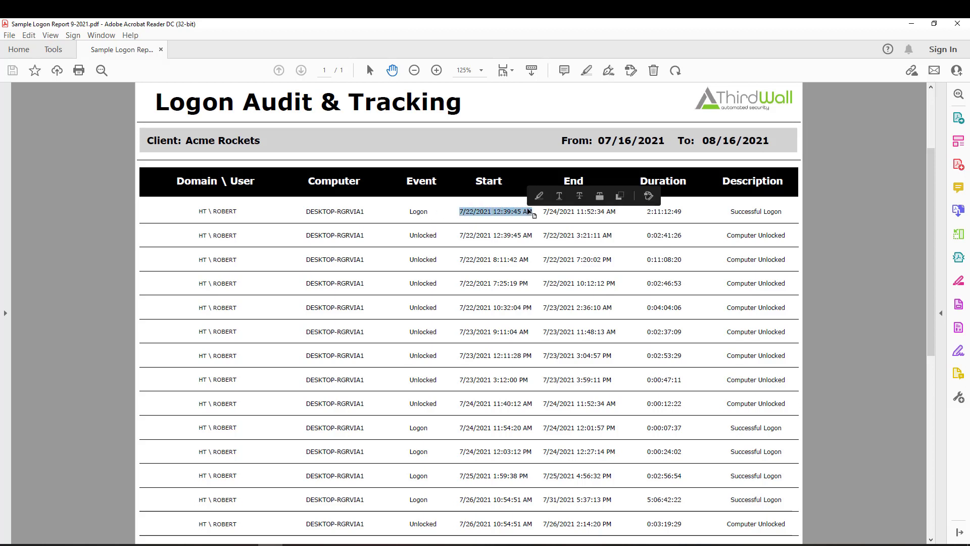
click(561, 216)
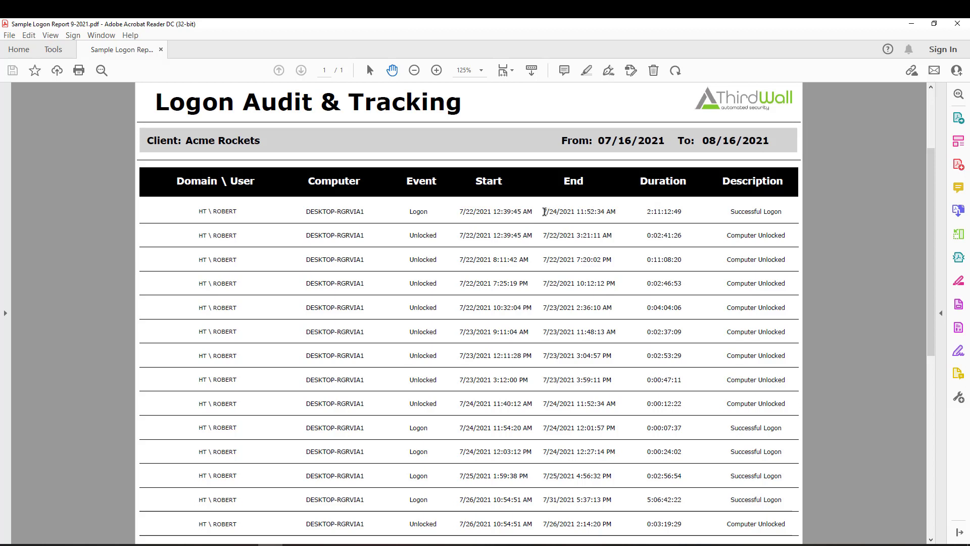
drag(541, 212, 617, 211)
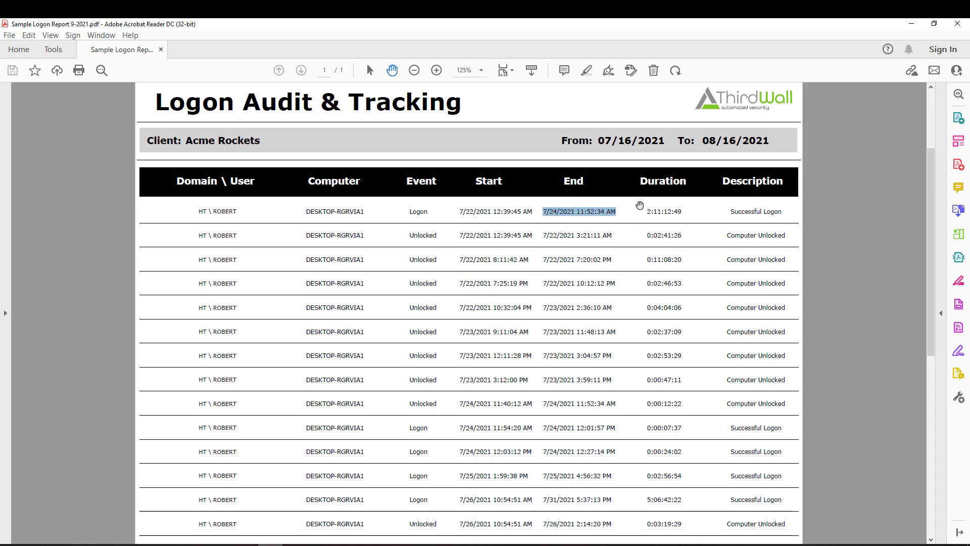
click(641, 206)
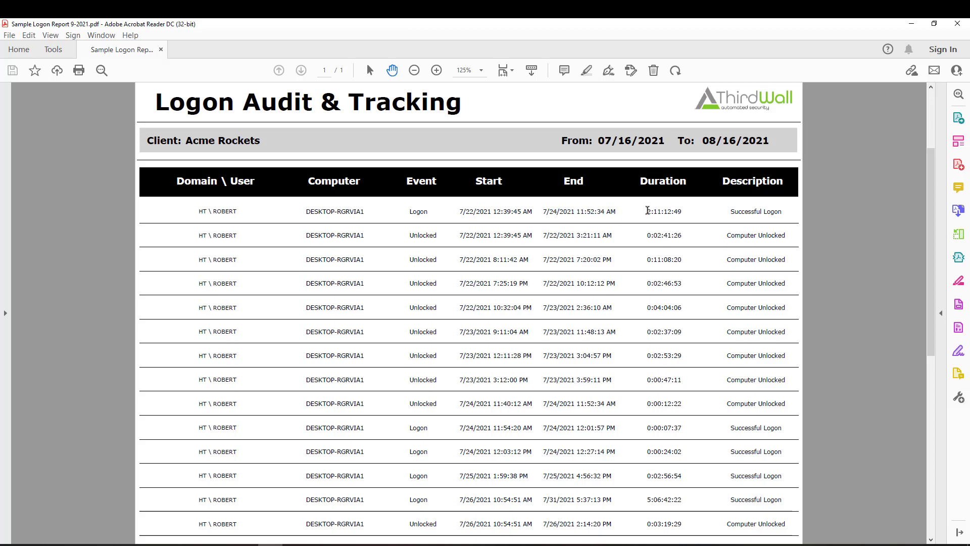
drag(647, 210, 682, 212)
click(437, 238)
drag(461, 235, 612, 235)
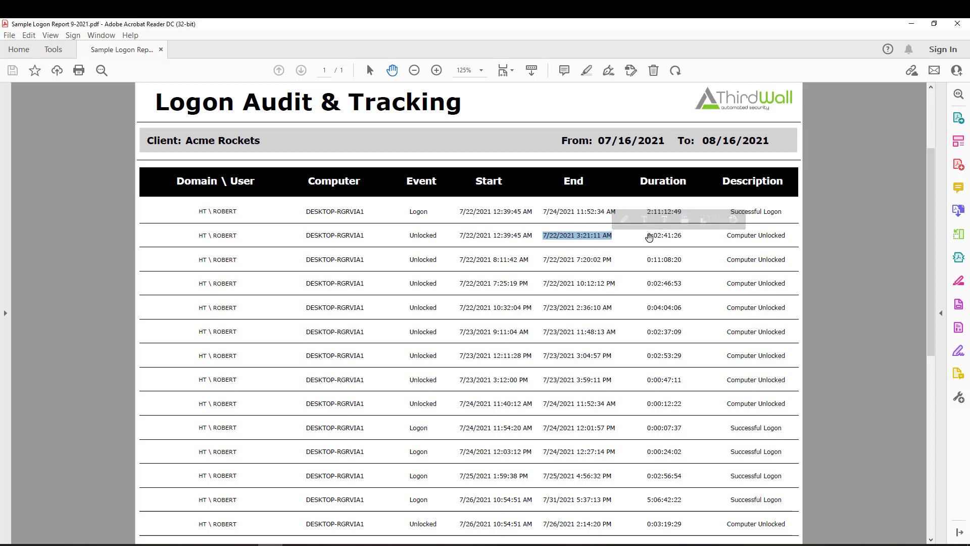
drag(650, 237, 680, 236)
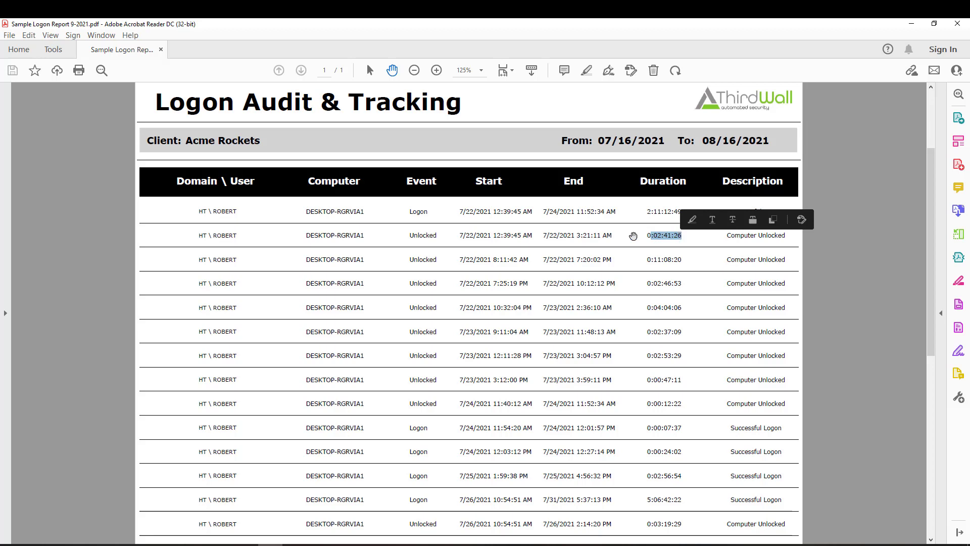
click(507, 230)
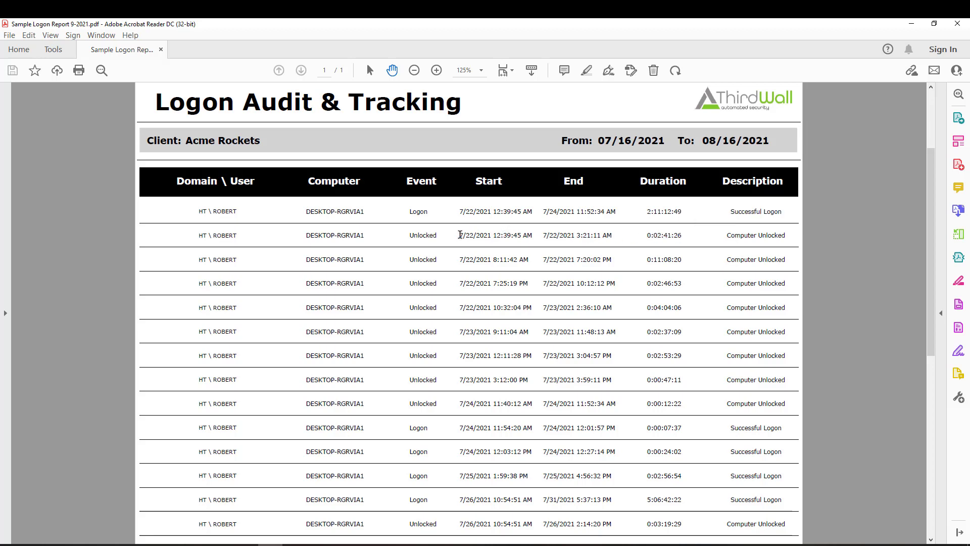
drag(457, 235, 603, 235)
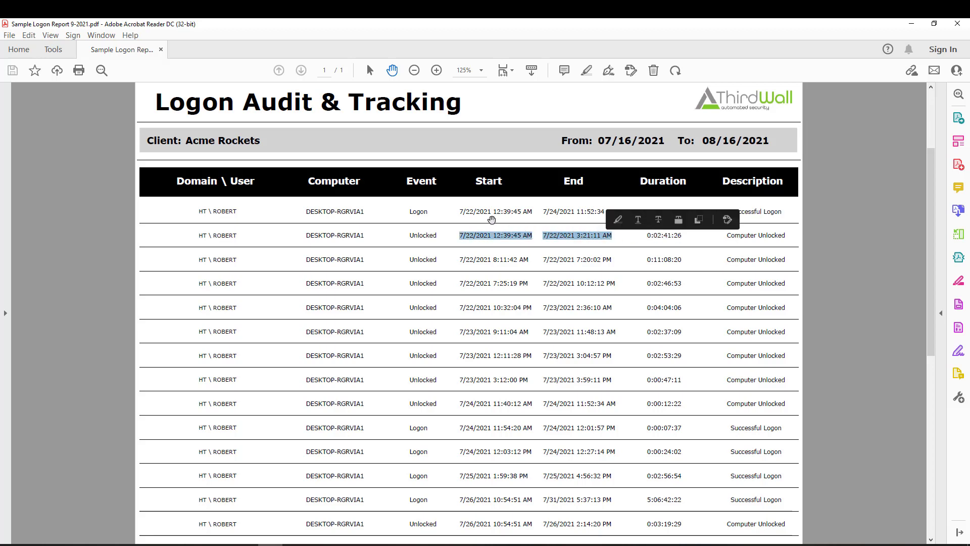
click(482, 210)
drag(458, 211, 614, 215)
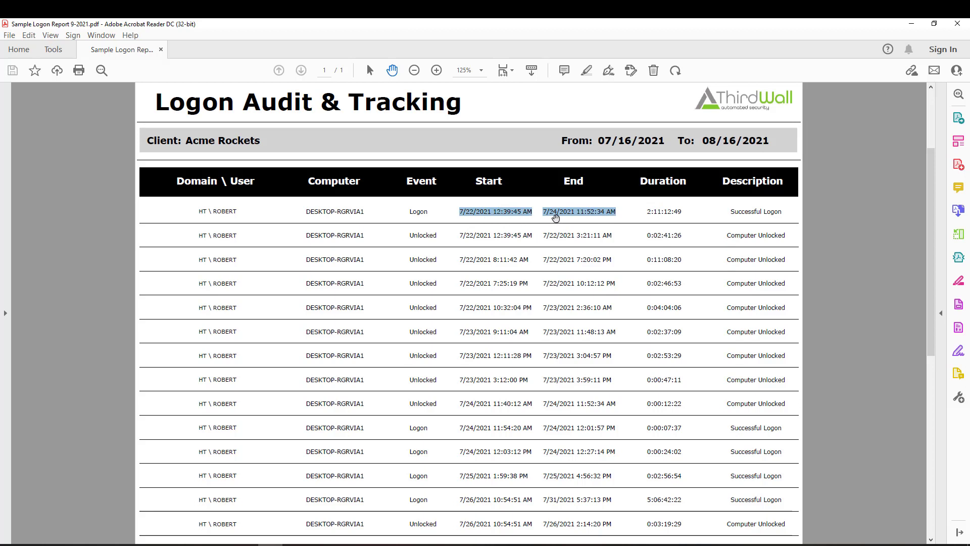
click(461, 259)
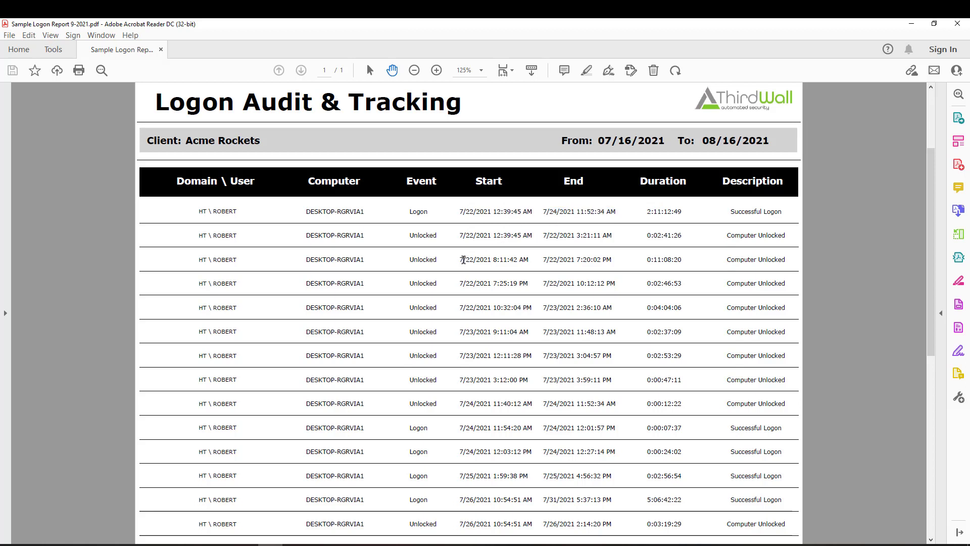
drag(461, 260, 600, 259)
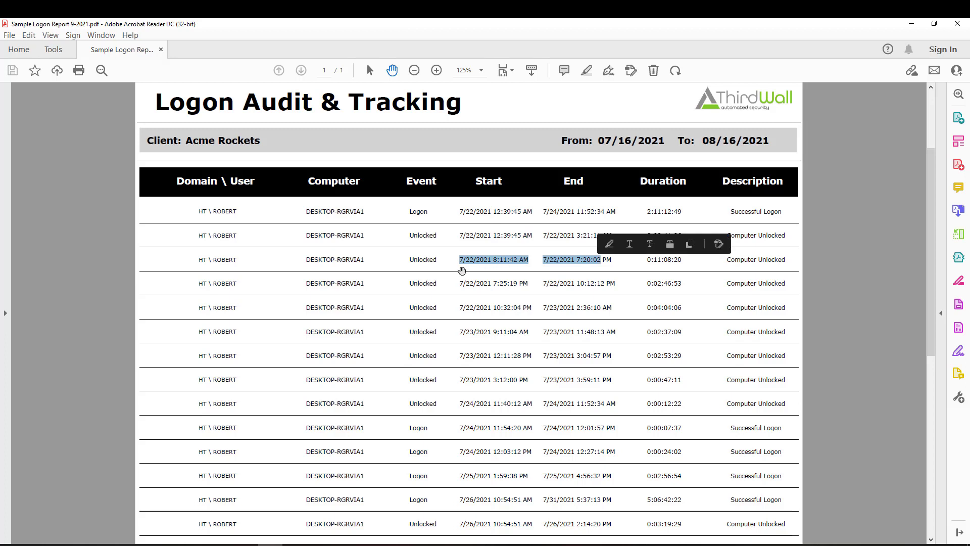
click(450, 283)
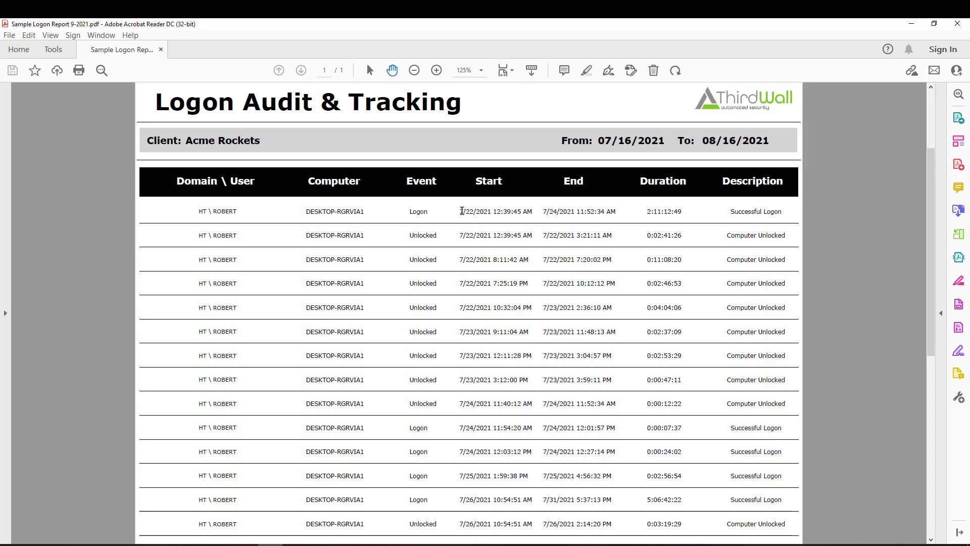
drag(461, 211, 521, 213)
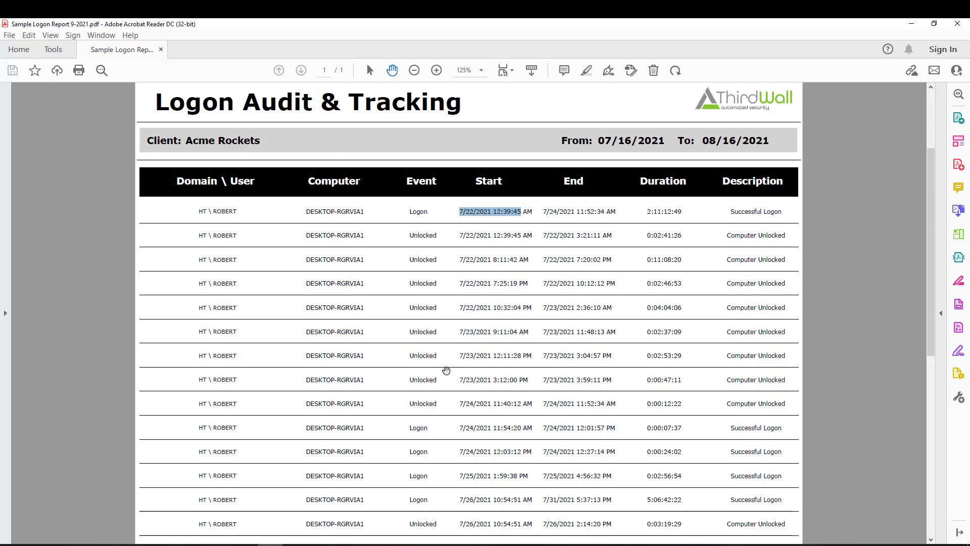
mouse_move(372, 542)
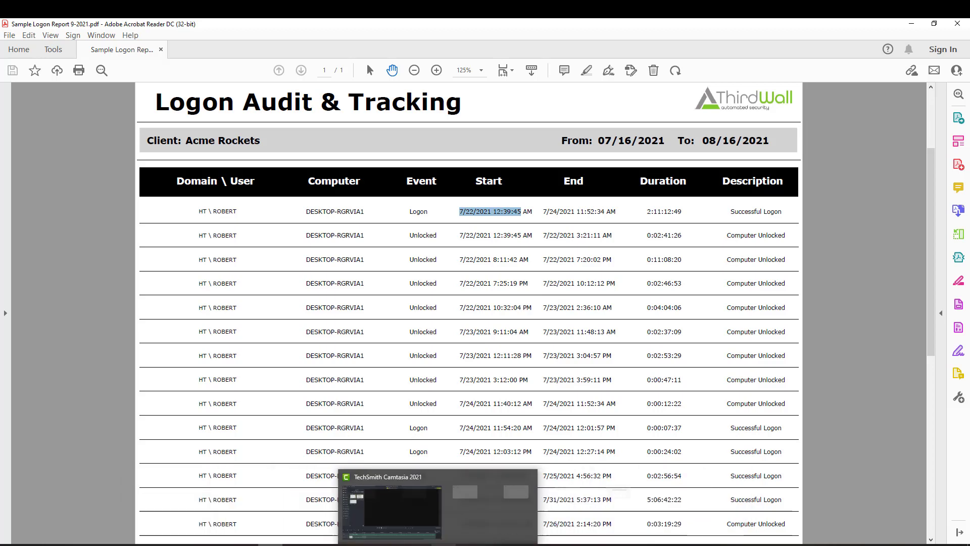
mouse_move(422, 544)
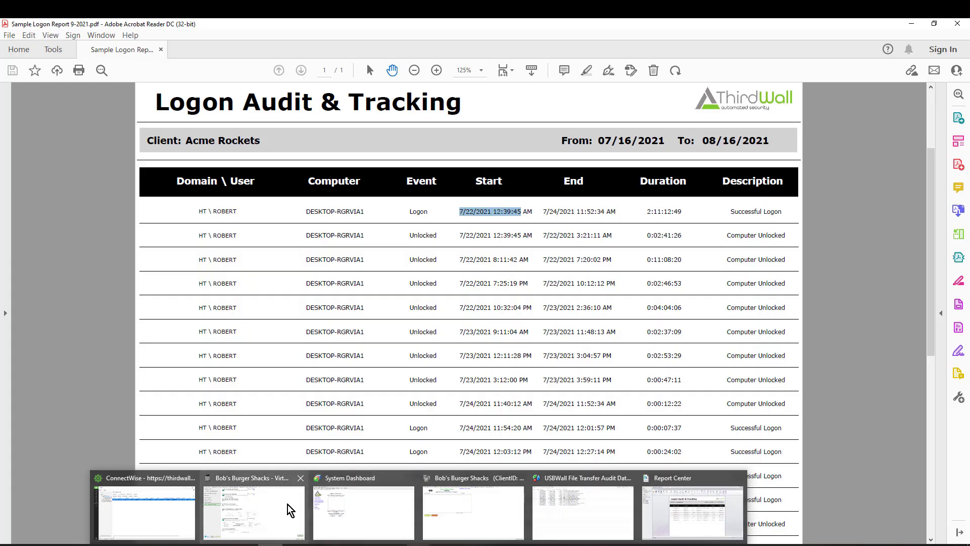
click(255, 510)
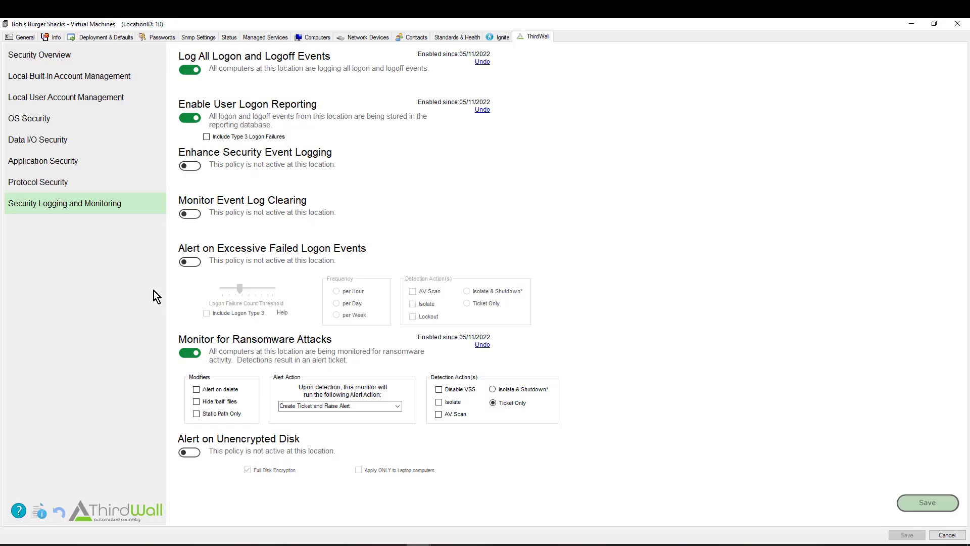
click(85, 100)
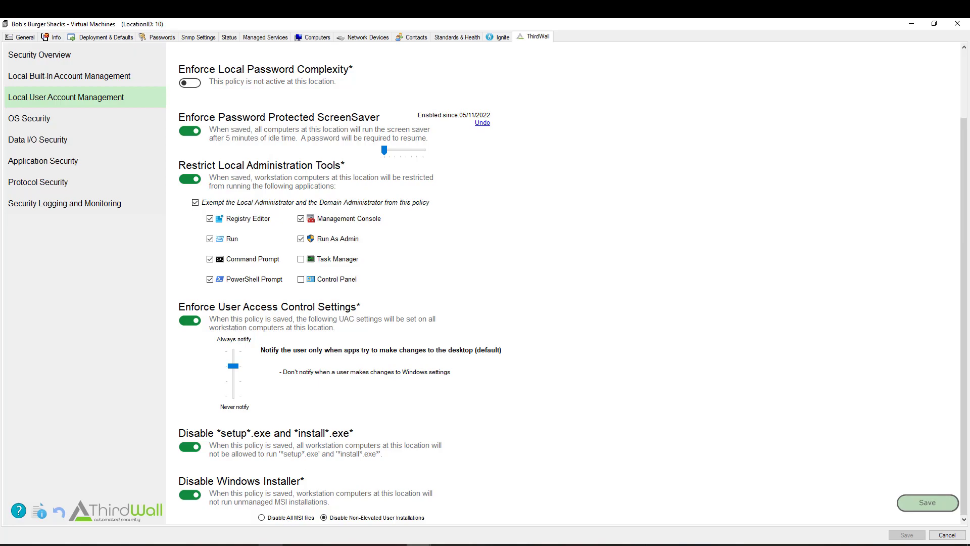
click(268, 528)
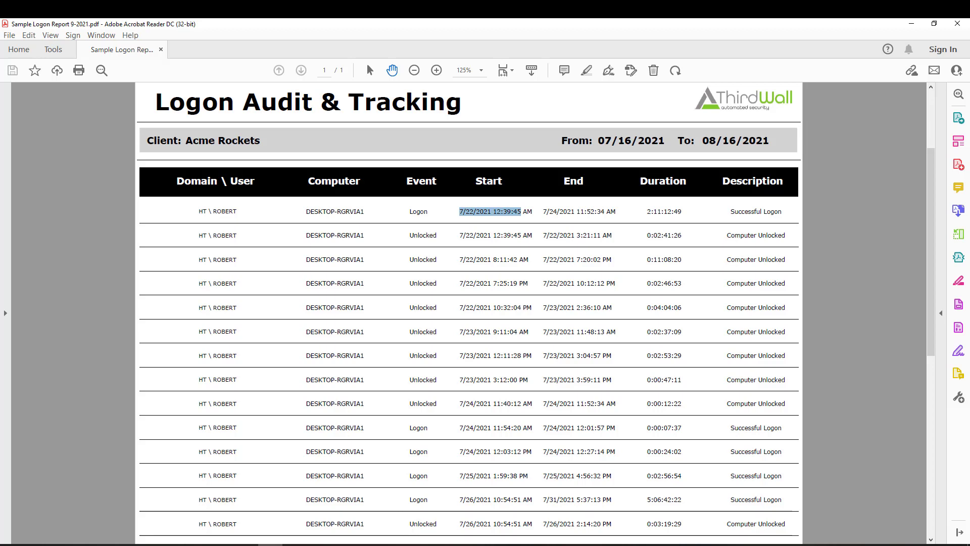
click(417, 544)
click(237, 505)
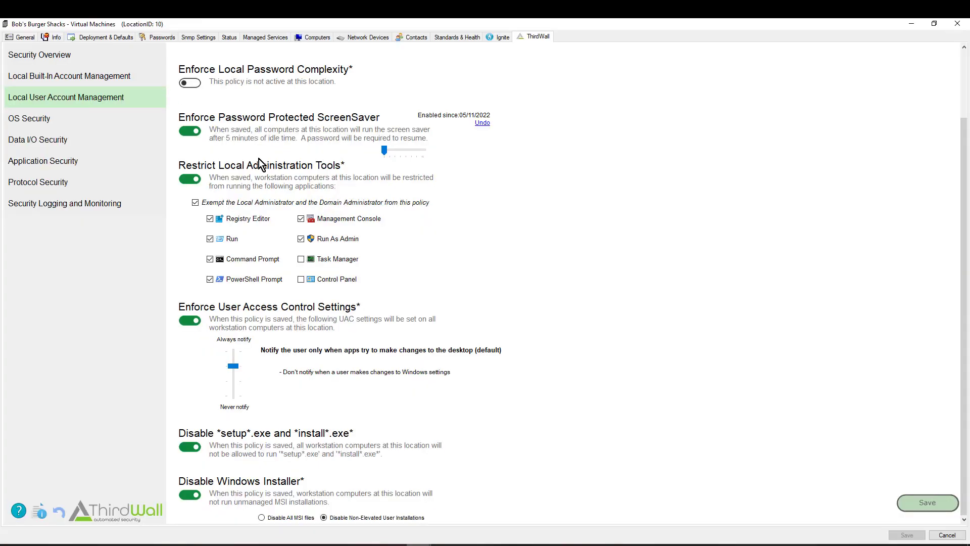
click(64, 203)
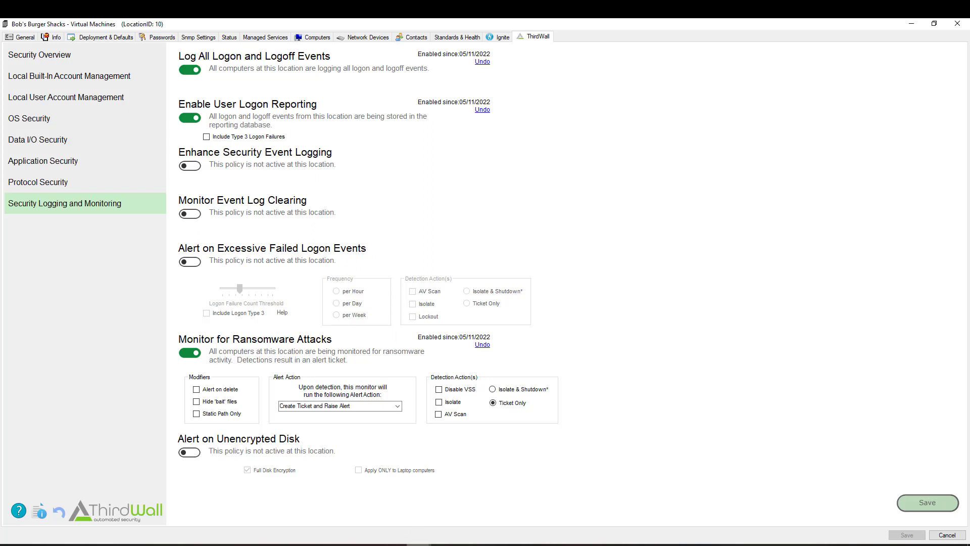
mouse_move(418, 545)
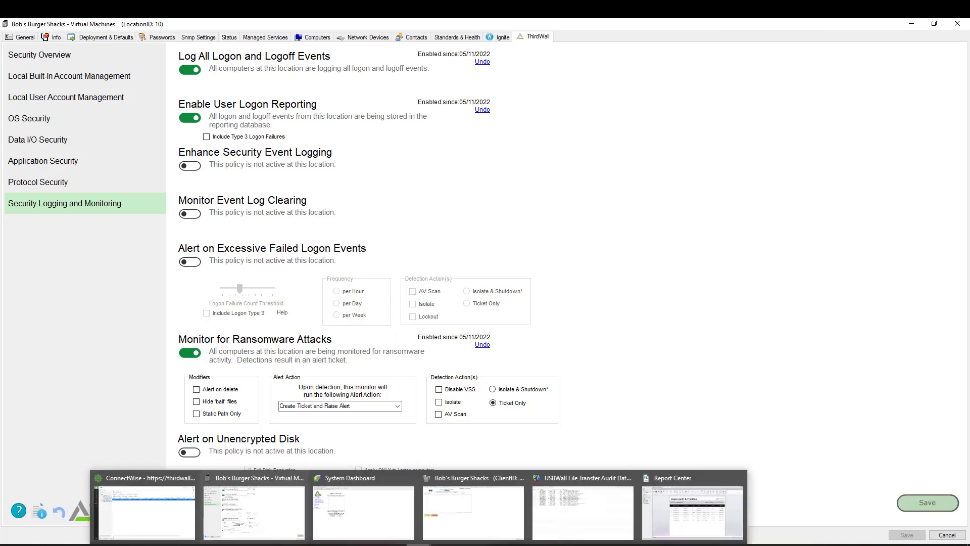
Open the ThirdWall User Login Audit dataview from the client list, then return to Bob's Burger Shacks' location policies
click(153, 511)
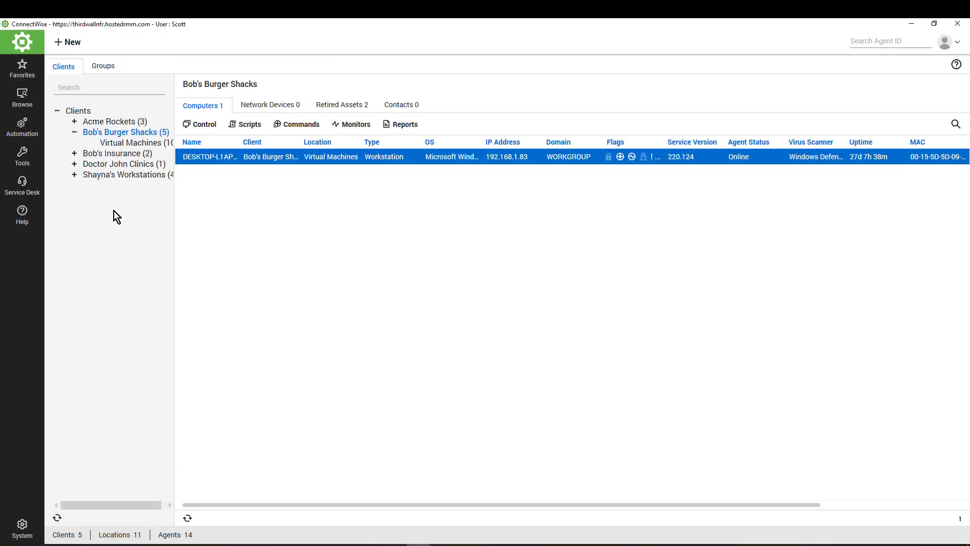
right_click(80, 112)
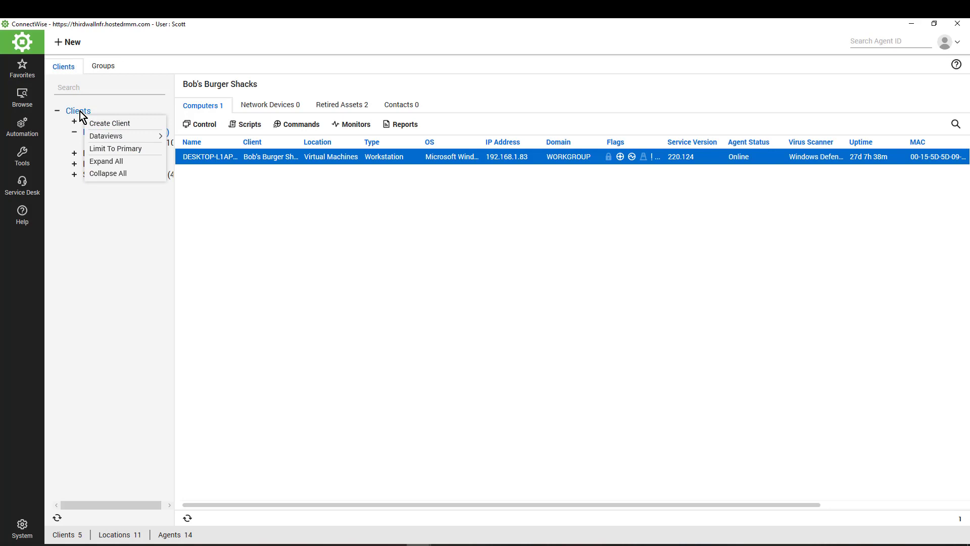
mouse_move(99, 134)
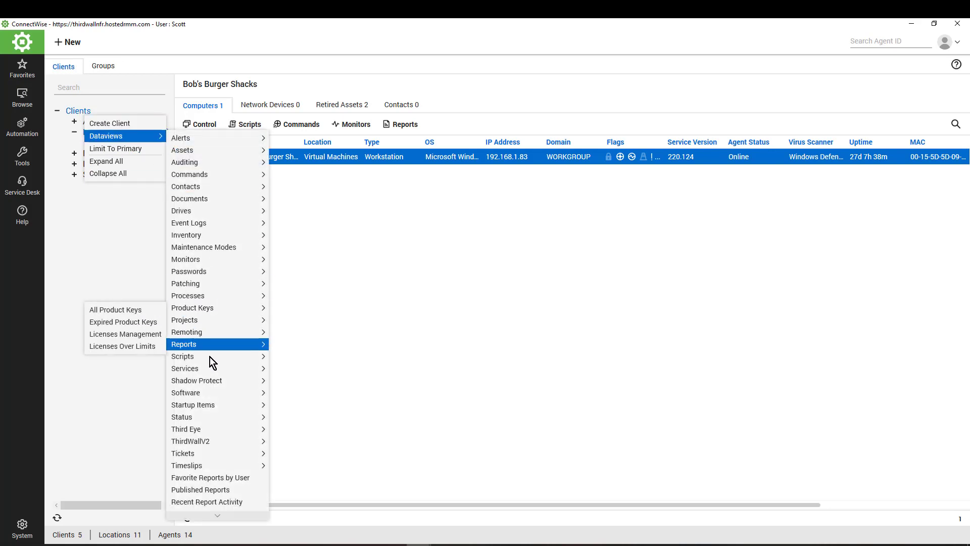
mouse_move(211, 441)
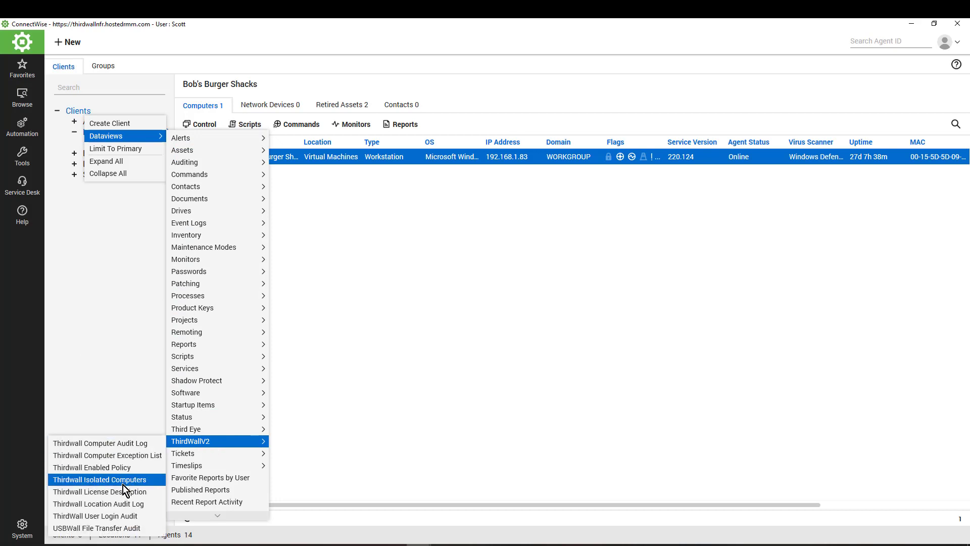
click(114, 517)
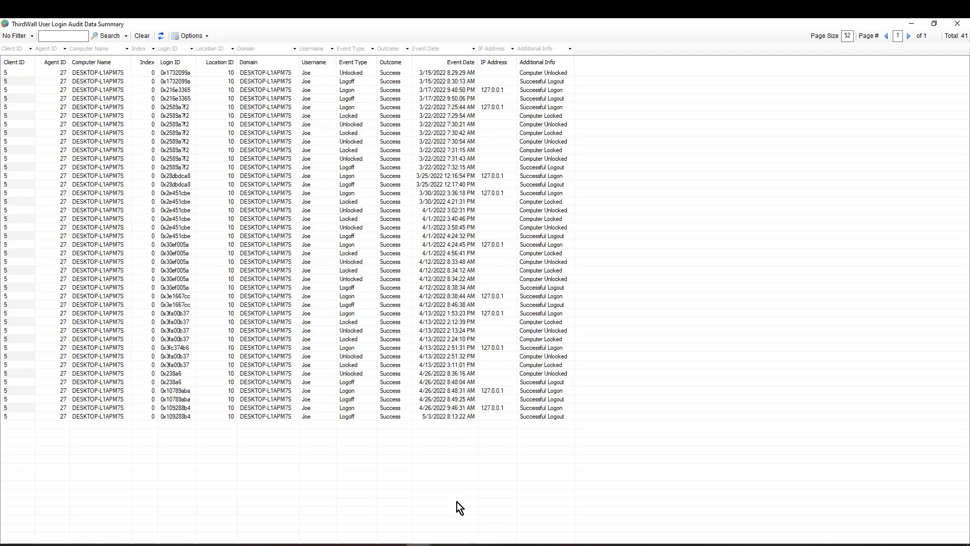
click(414, 544)
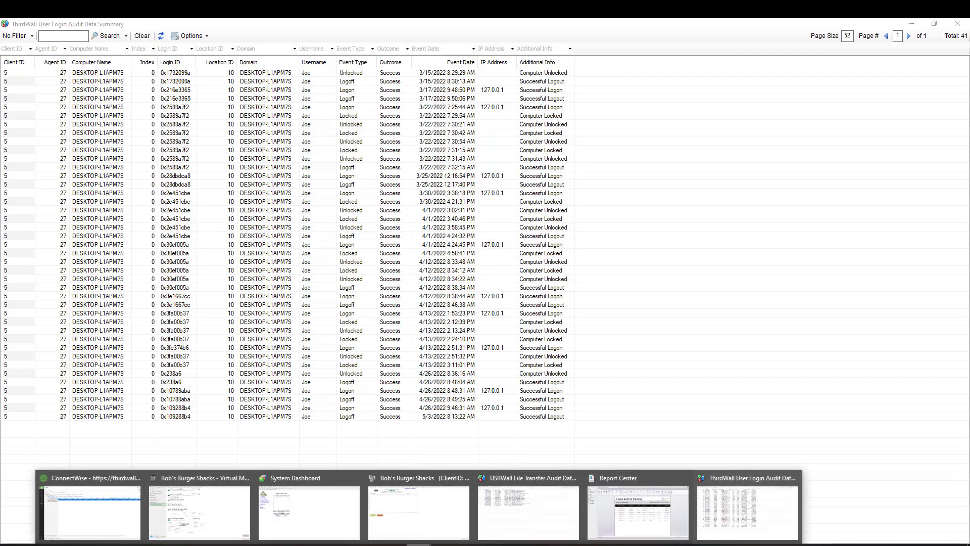
click(207, 503)
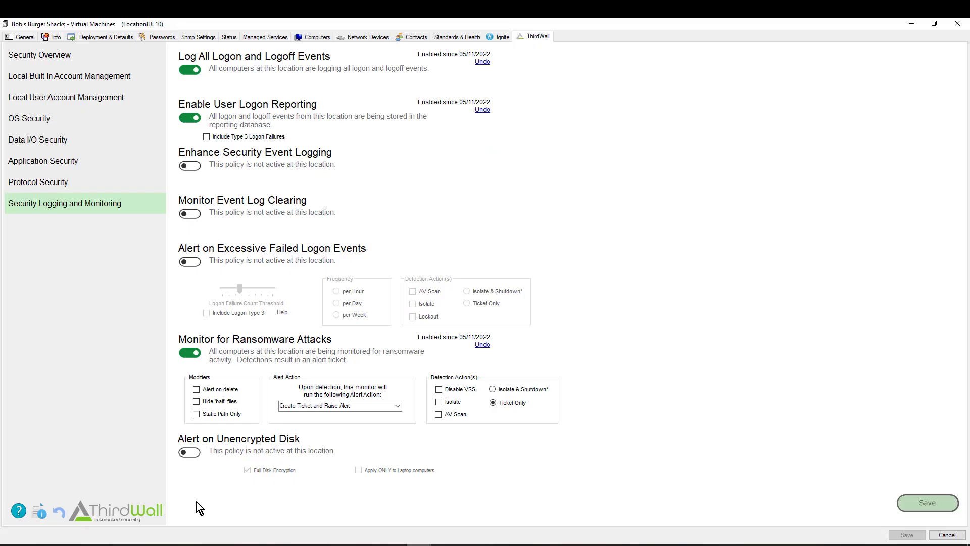
Enable 'Include Type 3 Logon Failures' and switch the Enhance Security Event Logging toggle on
click(207, 137)
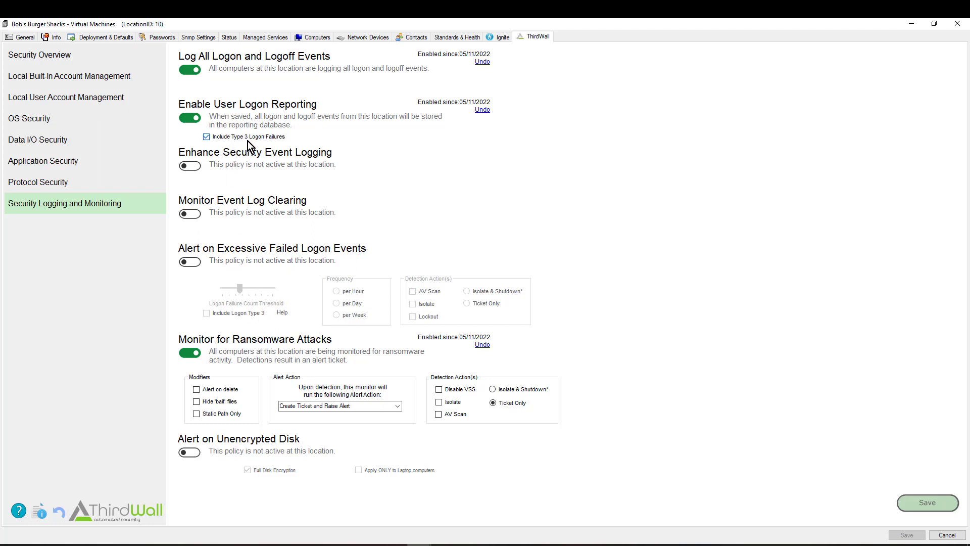
click(196, 164)
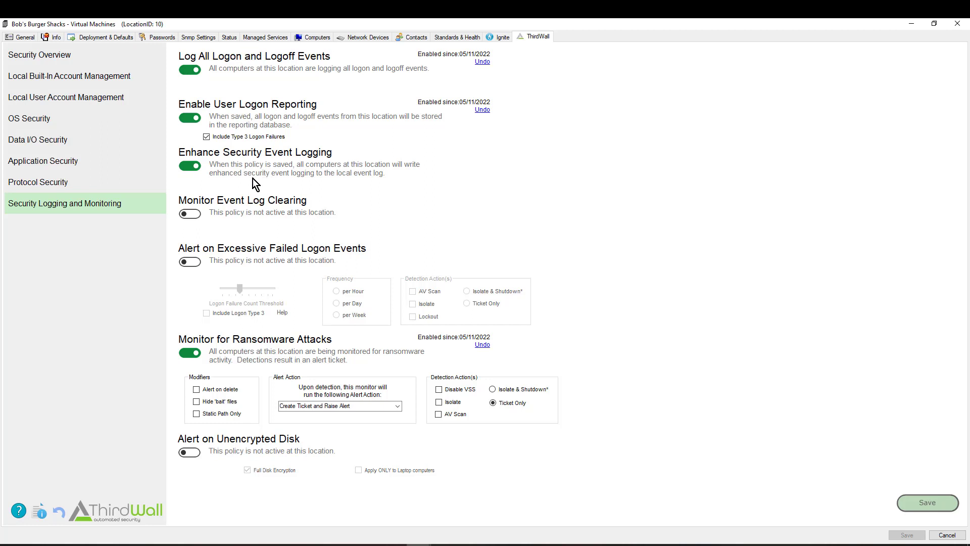
Switch on the Monitor Event Log Clearing toggle for Bob's Burger Shacks
click(193, 214)
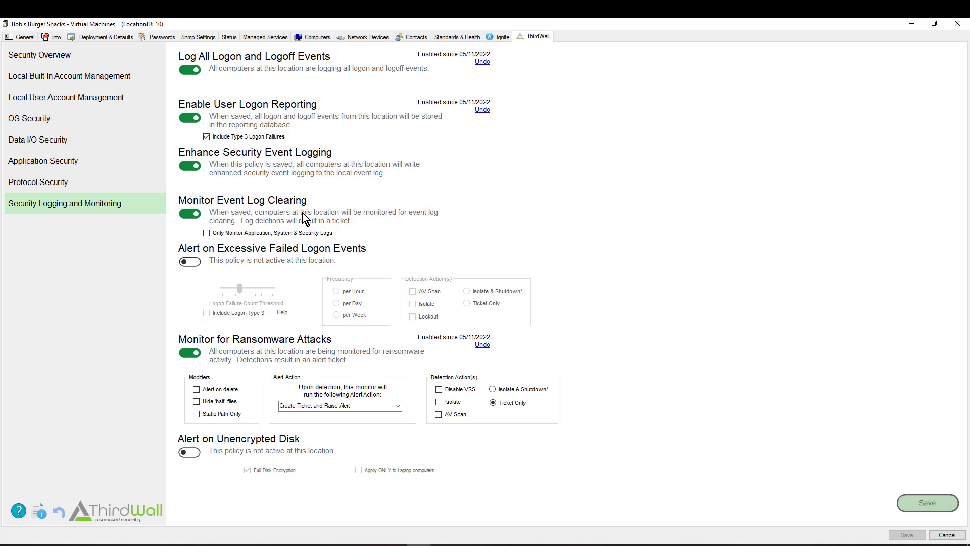
Restrict log-clearing monitoring to Application, System & Security logs and turn on excessive failed-logon alerts
click(207, 233)
click(195, 261)
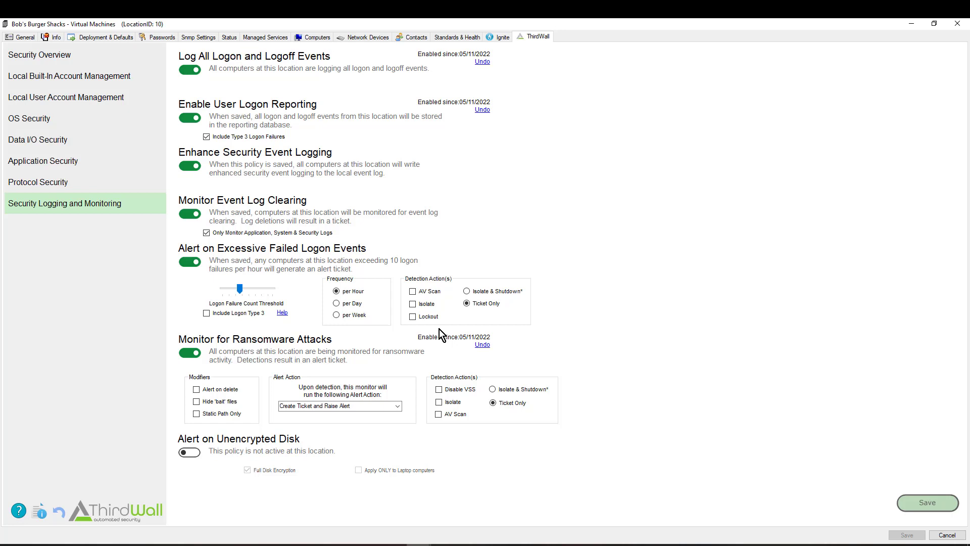
Set the excessive failed-logon detection action to Isolate & Shutdown, after trying AV Scan, Lockout and Isolate
click(413, 291)
click(413, 316)
click(413, 304)
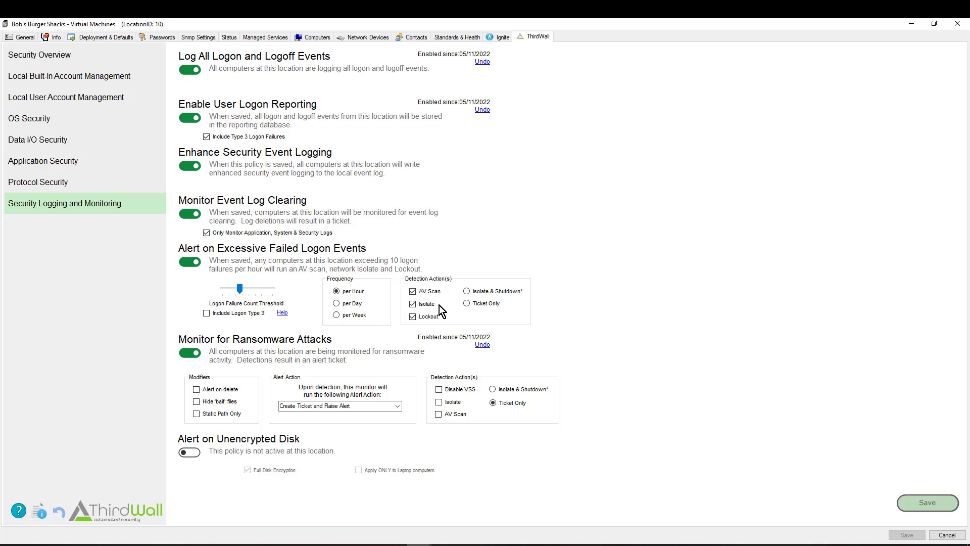
click(466, 292)
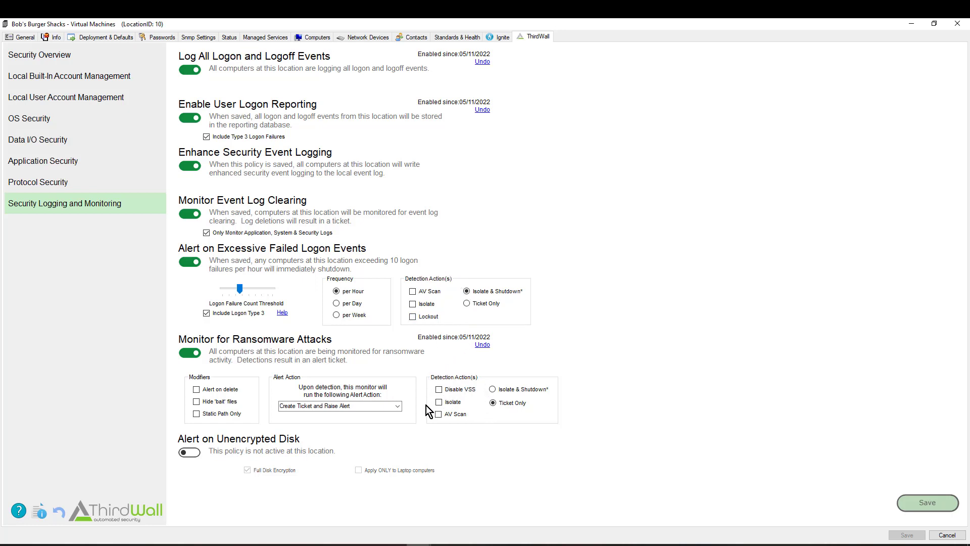
Set ransomware detection actions to Disable VSS, Isolate and AV Scan instead of Ticket Only
click(493, 389)
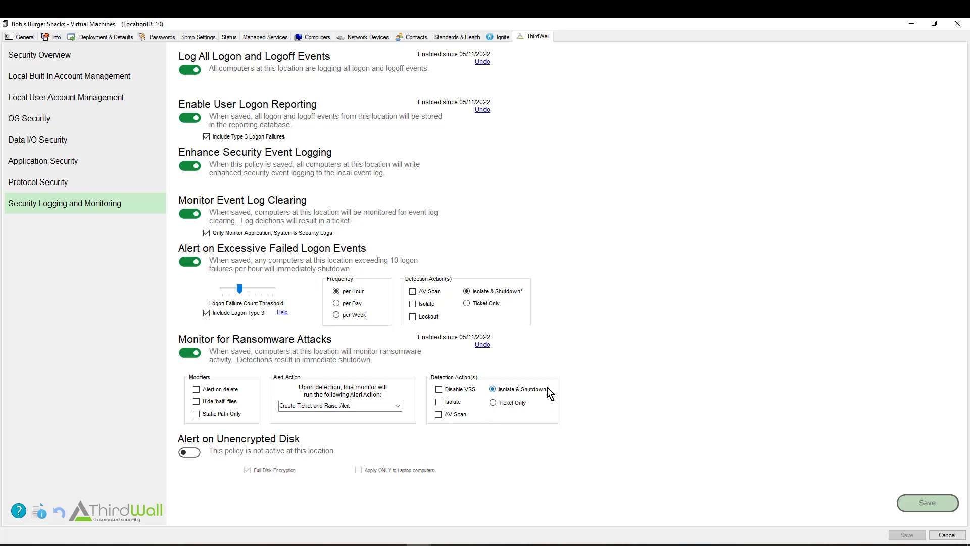
click(439, 414)
click(439, 403)
click(439, 390)
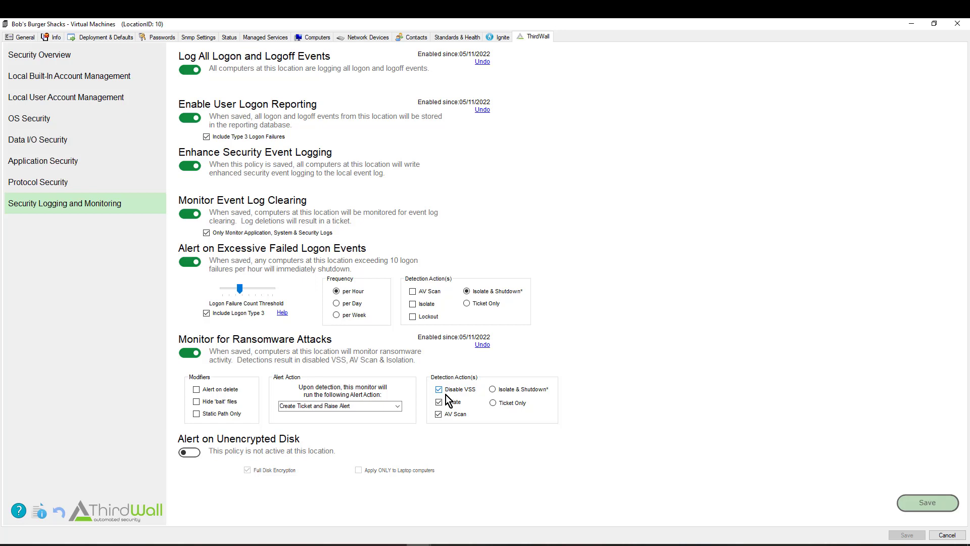
Leave the ransomware alert action as Create Ticket and Raise Alert, and enable Hide 'bait' files
click(397, 407)
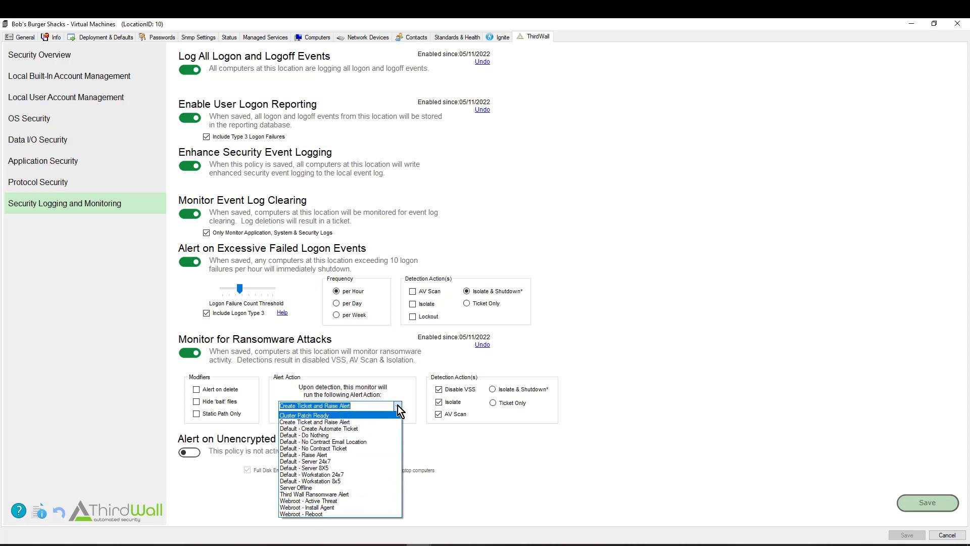
click(369, 405)
click(370, 405)
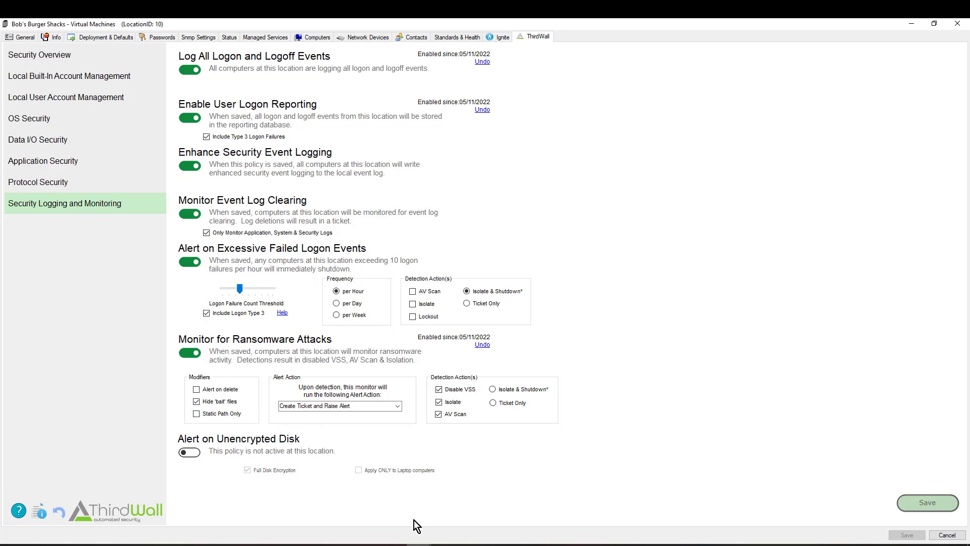
mouse_move(418, 544)
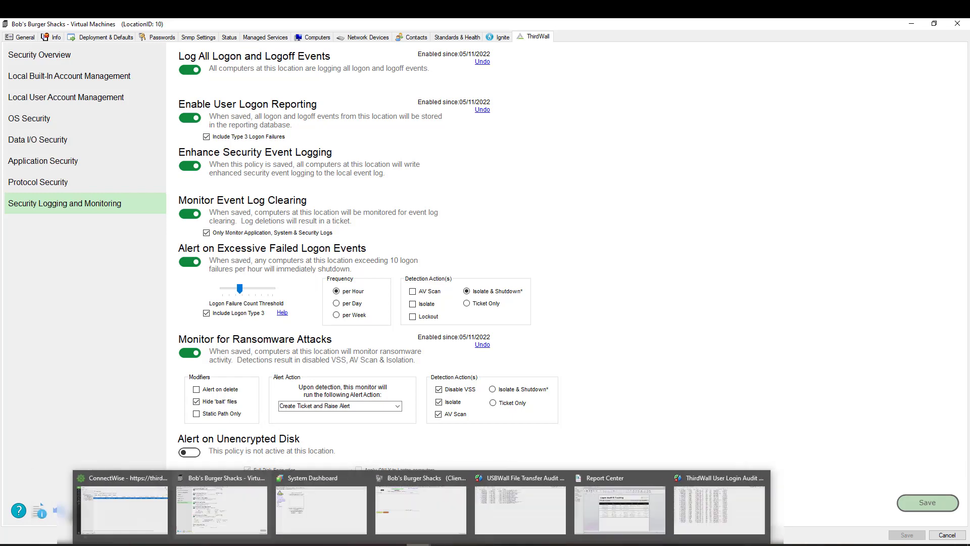
Show Ransomware Monitor Settings under ThirdWall Preferences in the System Dashboard window
mouse_move(430, 512)
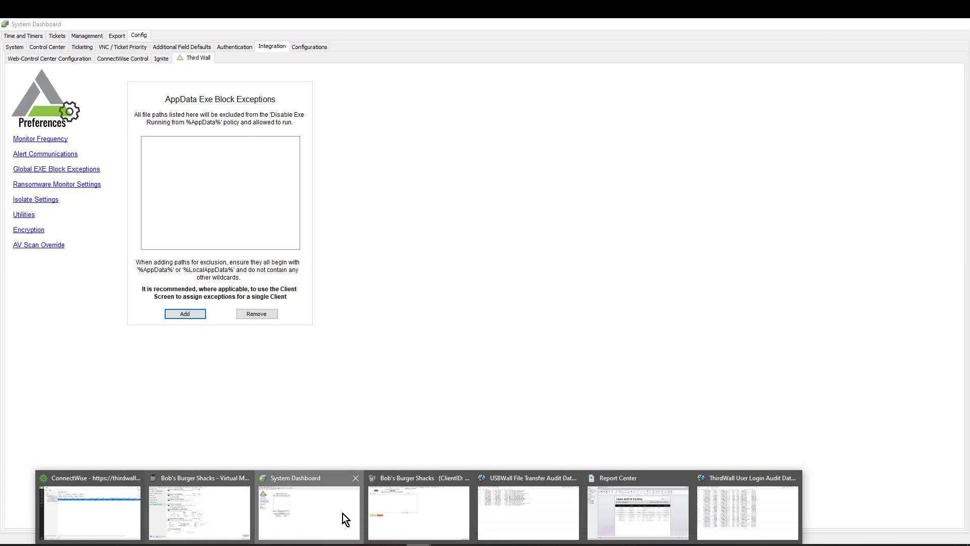
click(342, 513)
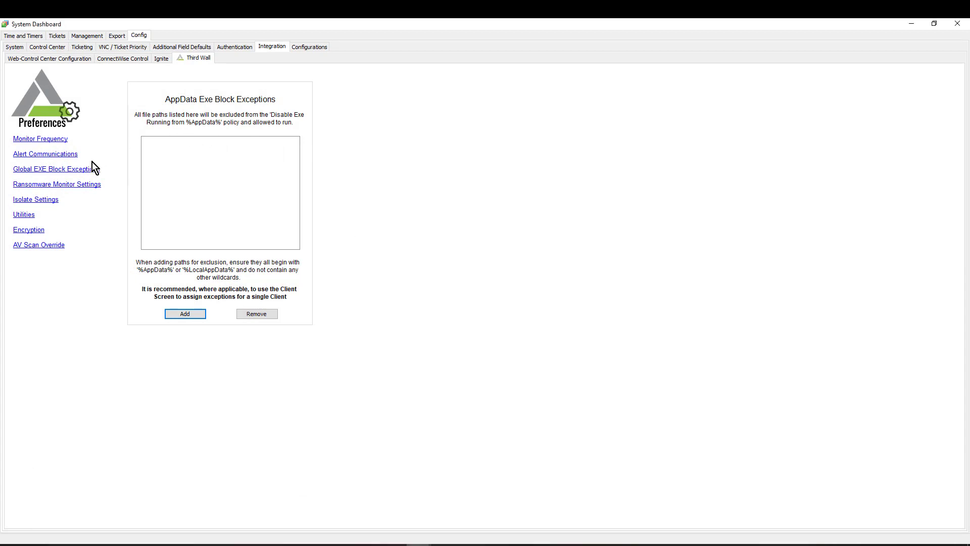
click(40, 190)
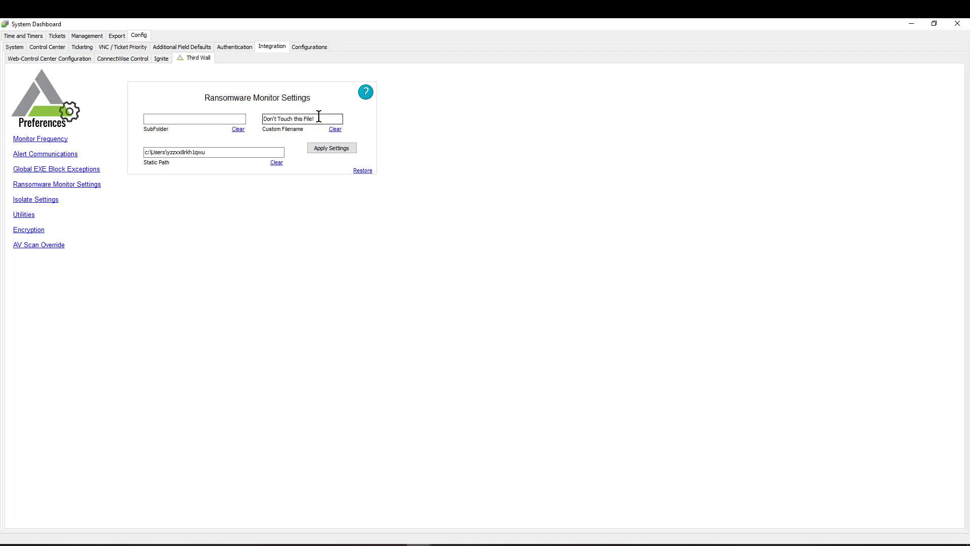
Replace the custom bait filename 'Don't Touch this File!' with 'yourcompany_donottouch'
drag(320, 118, 259, 118)
text(yourcompn)
key(BackSpace)
text(any_donottouch)
drag(263, 120, 296, 120)
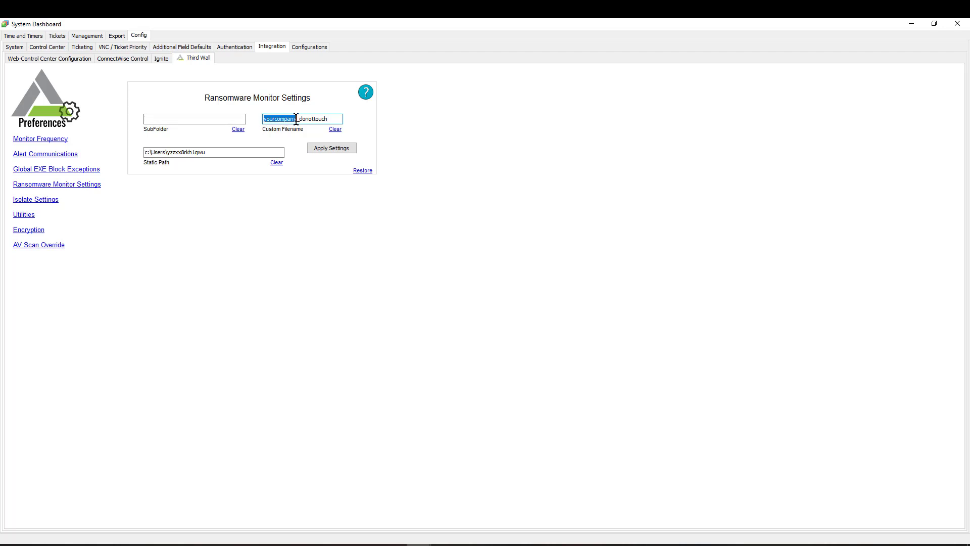
click(176, 120)
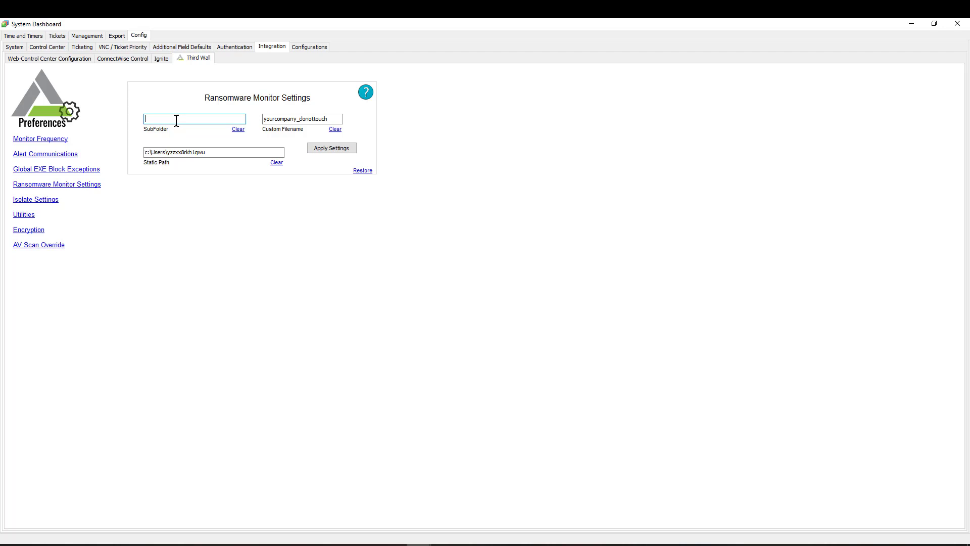
double_click(159, 152)
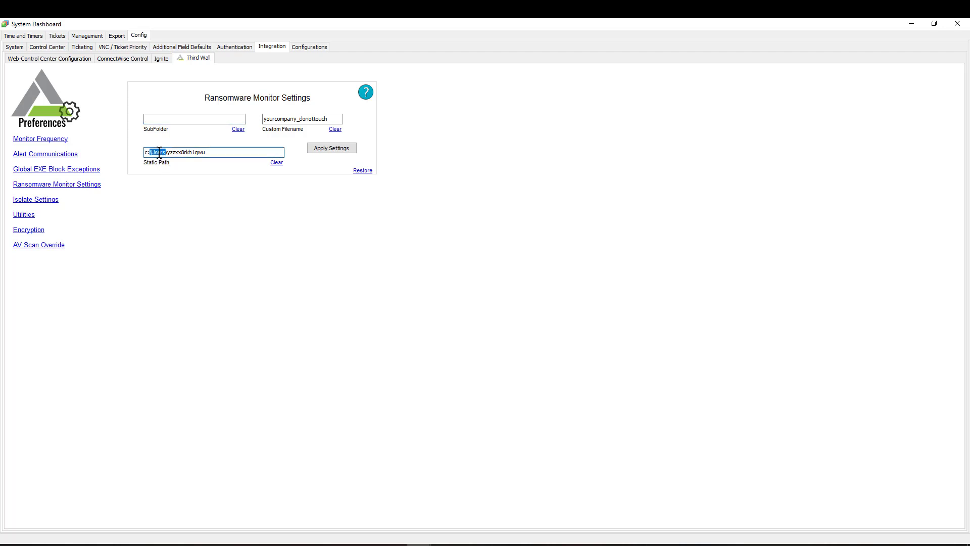
double_click(184, 152)
click(213, 153)
click(365, 93)
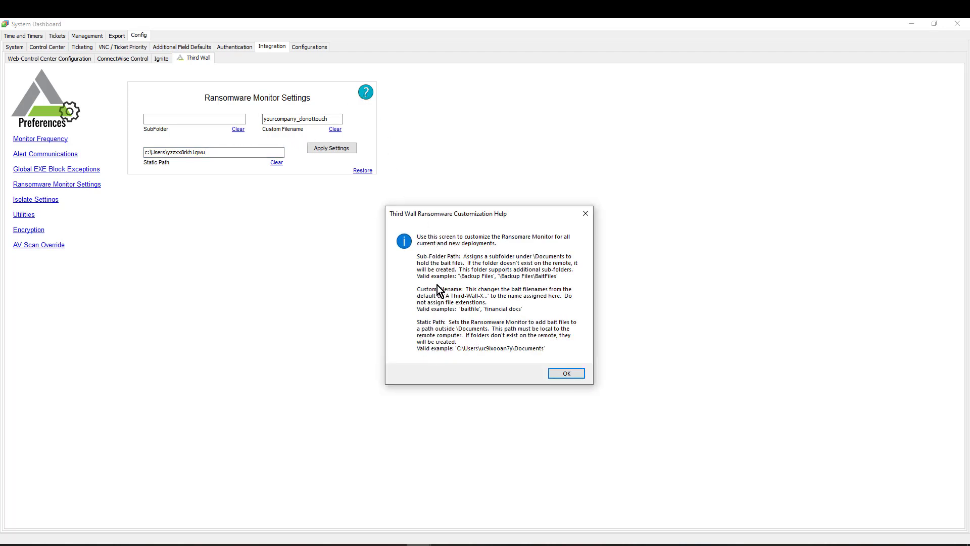
click(567, 374)
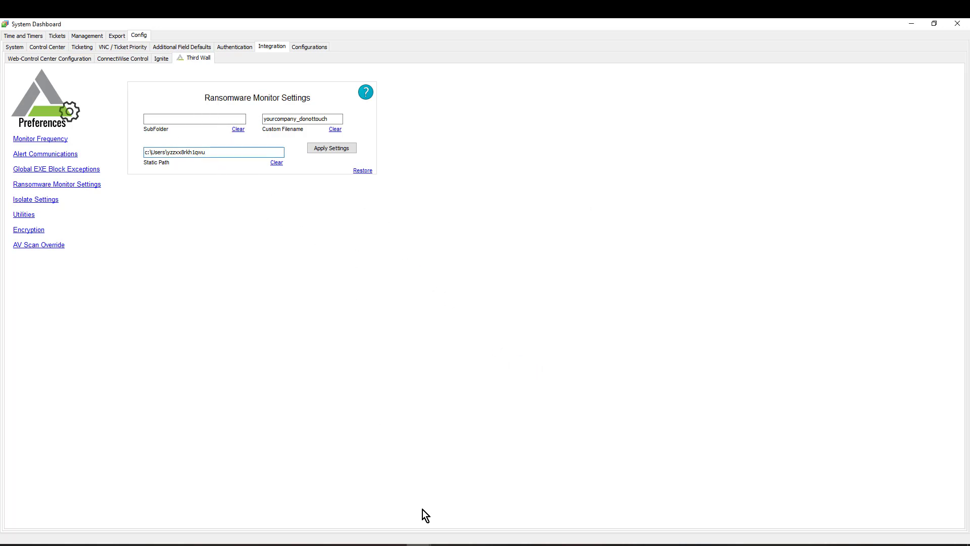
mouse_move(259, 541)
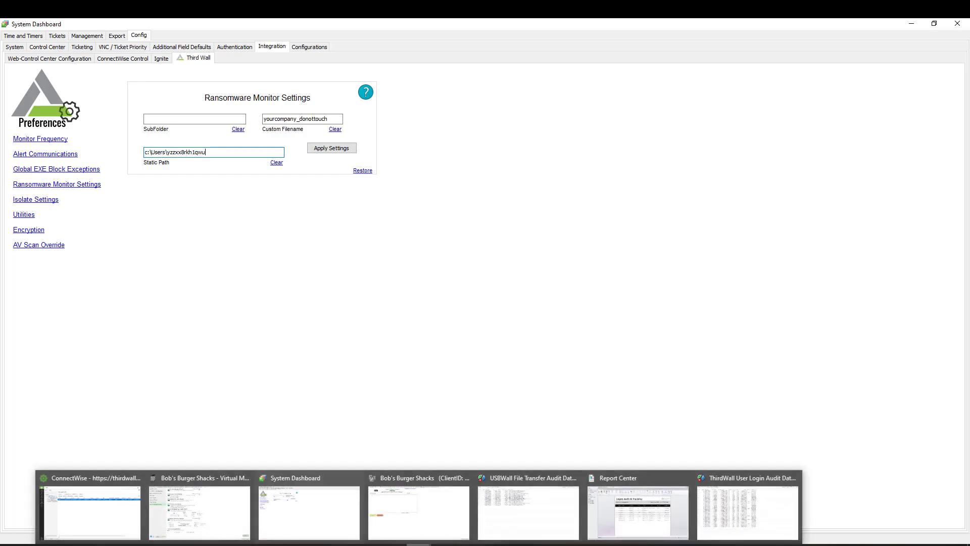
Return to the Bob's Burger Shacks ThirdWall policies window
click(191, 523)
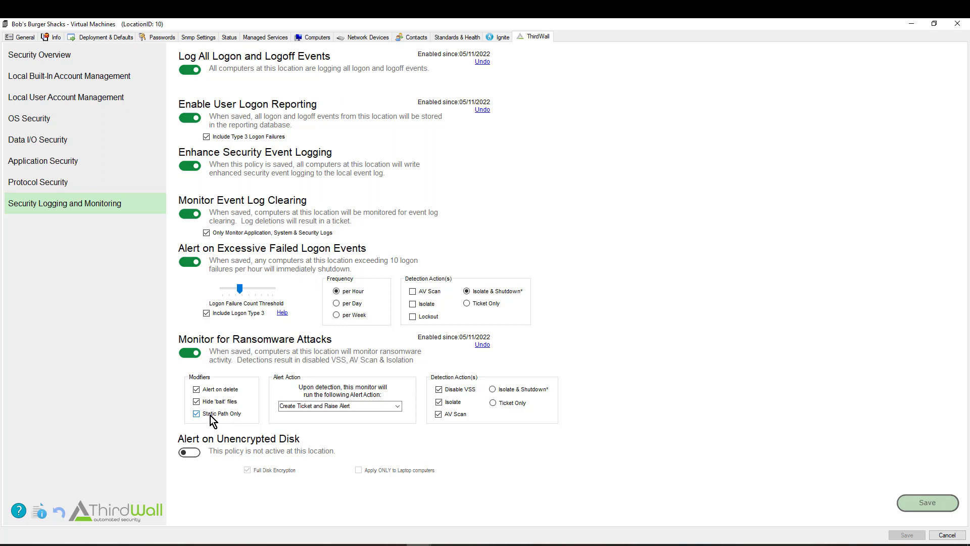
Switch on the Alert on Unencrypted Disk policy for Bob's Burger Shacks
click(189, 452)
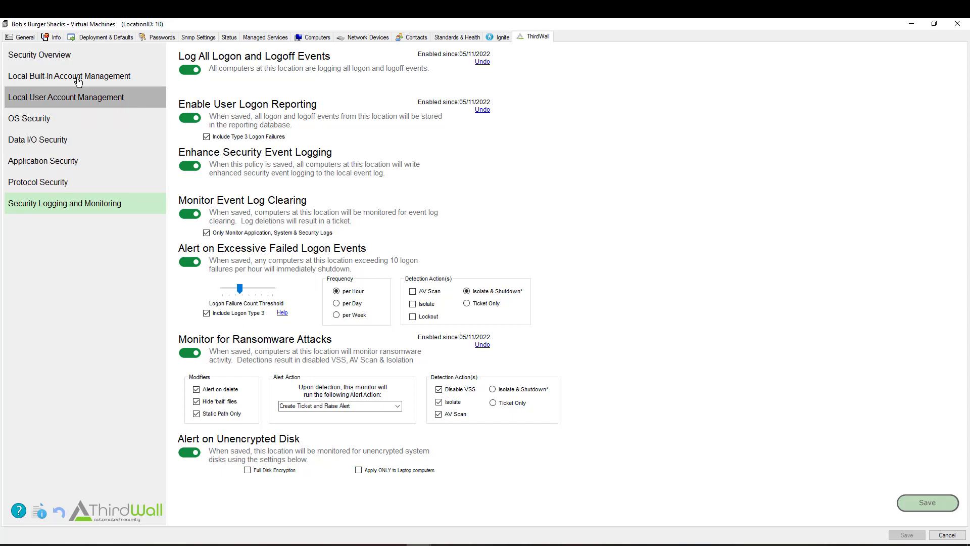
click(50, 55)
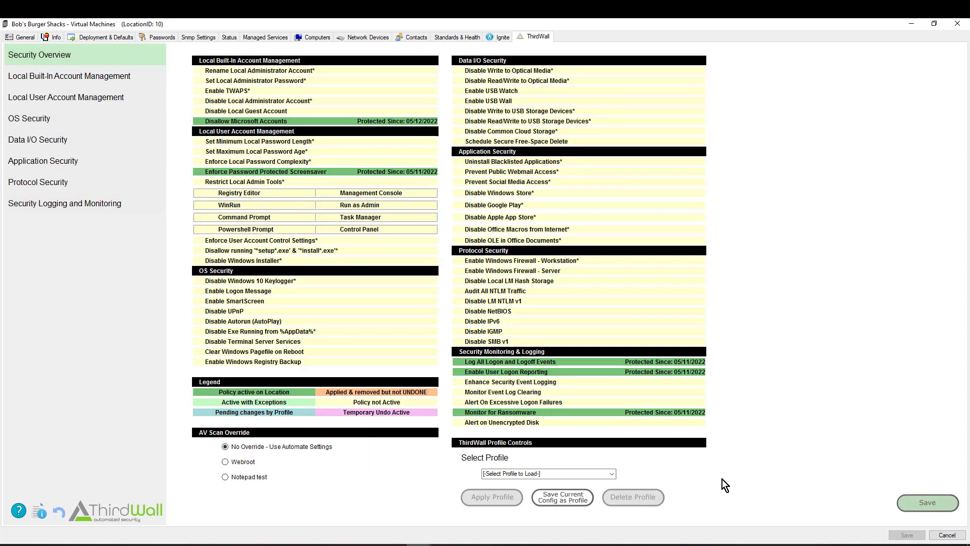
click(930, 502)
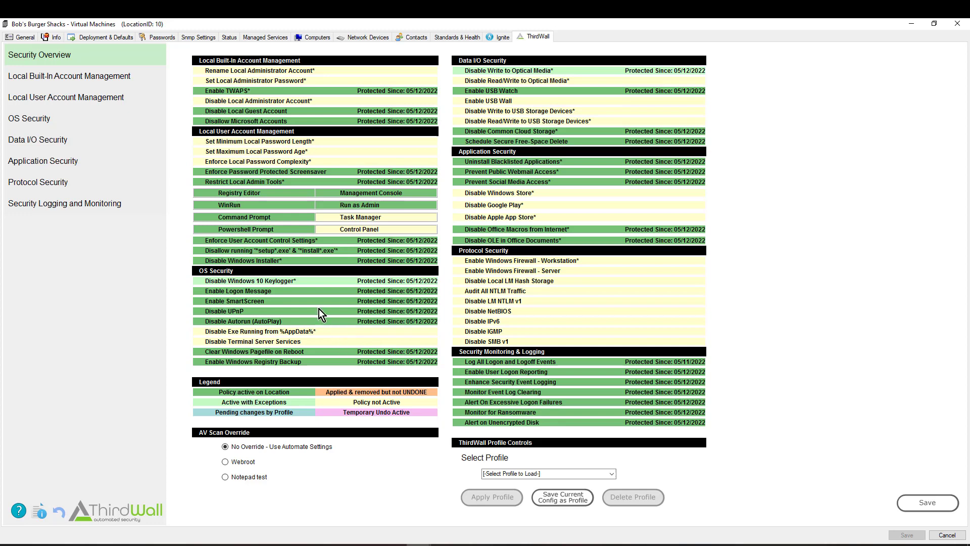
drag(296, 281, 205, 279)
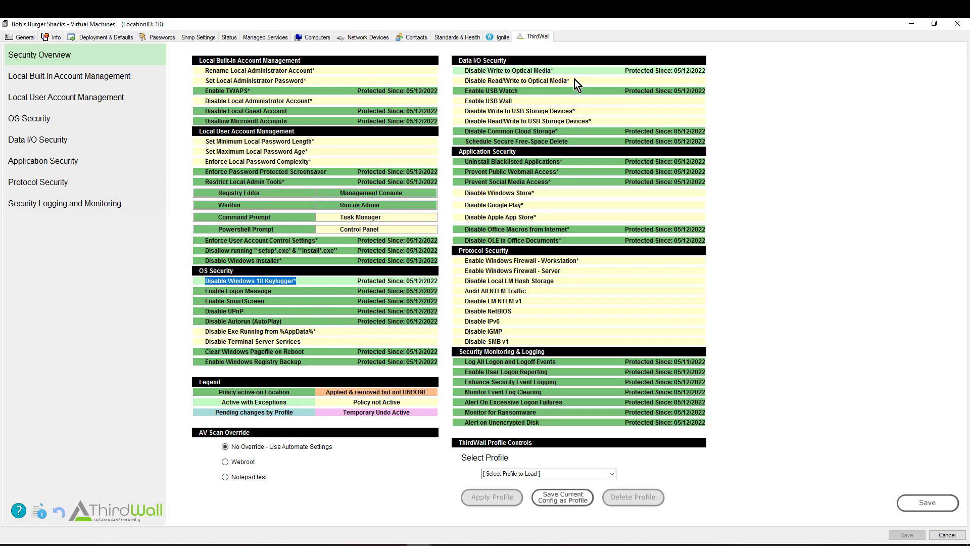
click(556, 72)
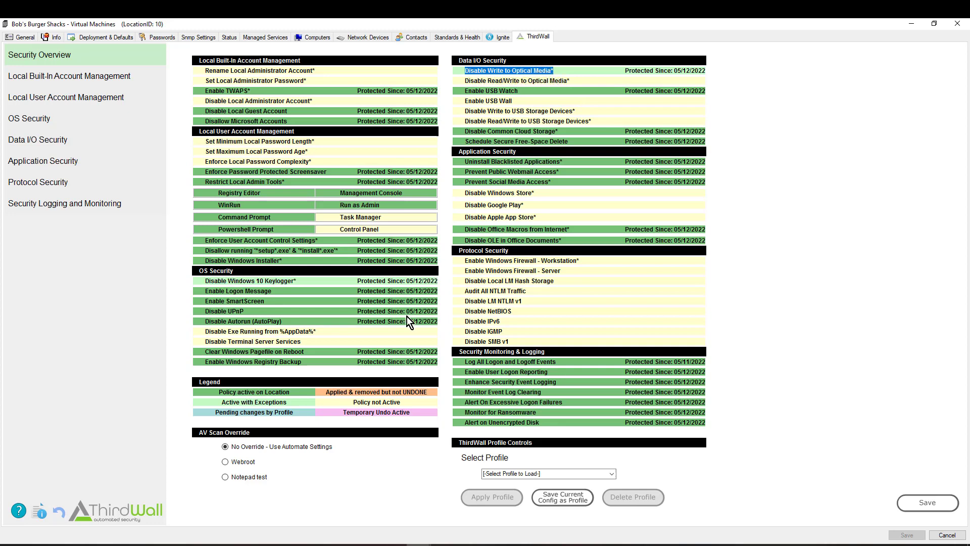
click(290, 402)
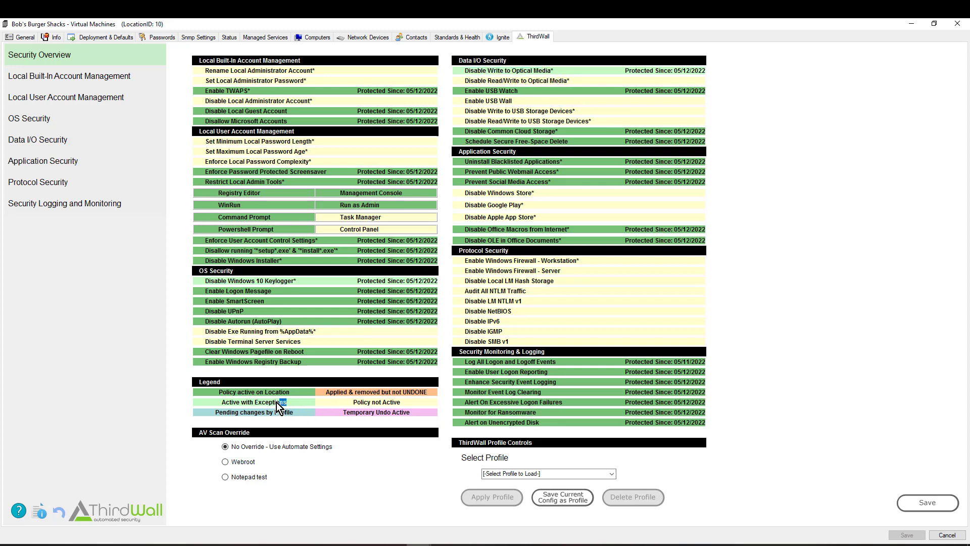
drag(282, 402, 255, 403)
click(422, 543)
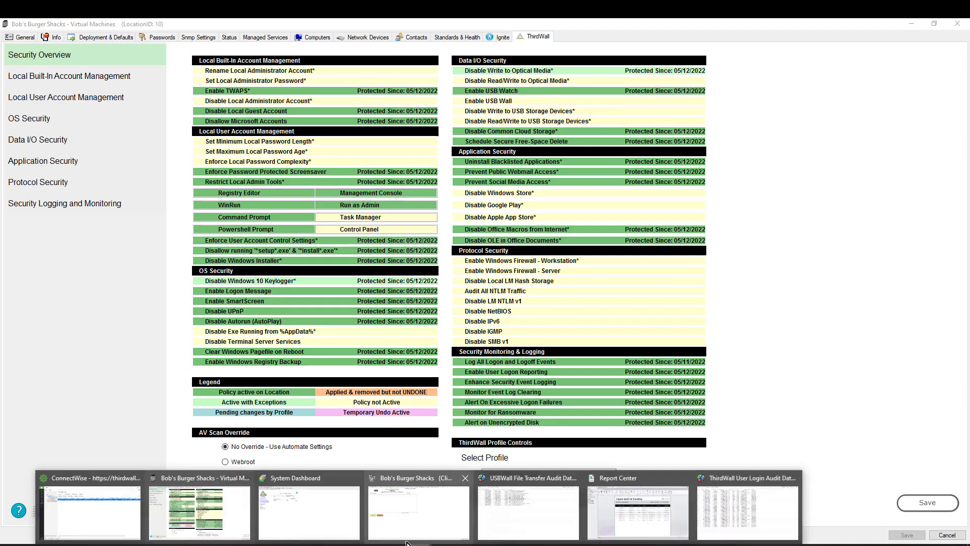
click(123, 507)
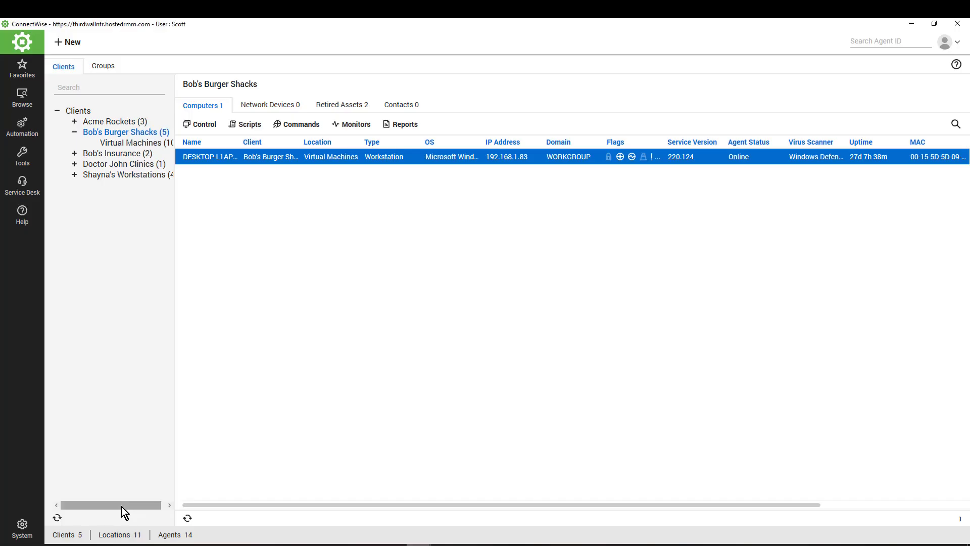
double_click(122, 143)
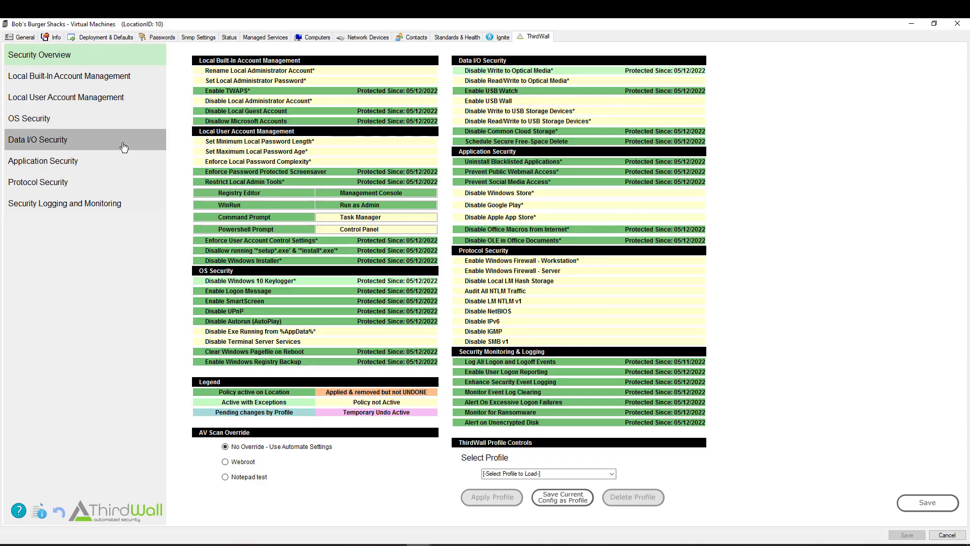
Open DESKTOP-L1APM7S's management window from the main Computers list
mouse_move(418, 543)
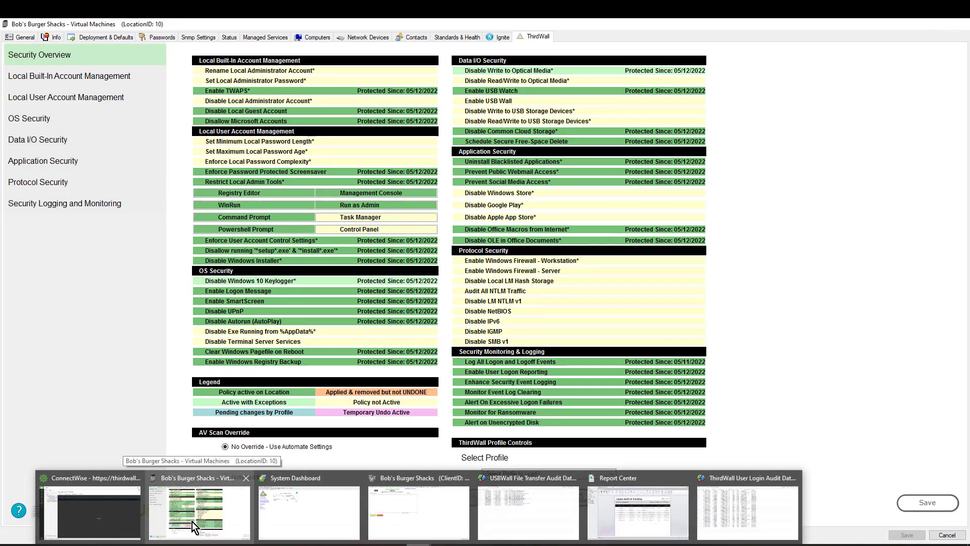
click(106, 504)
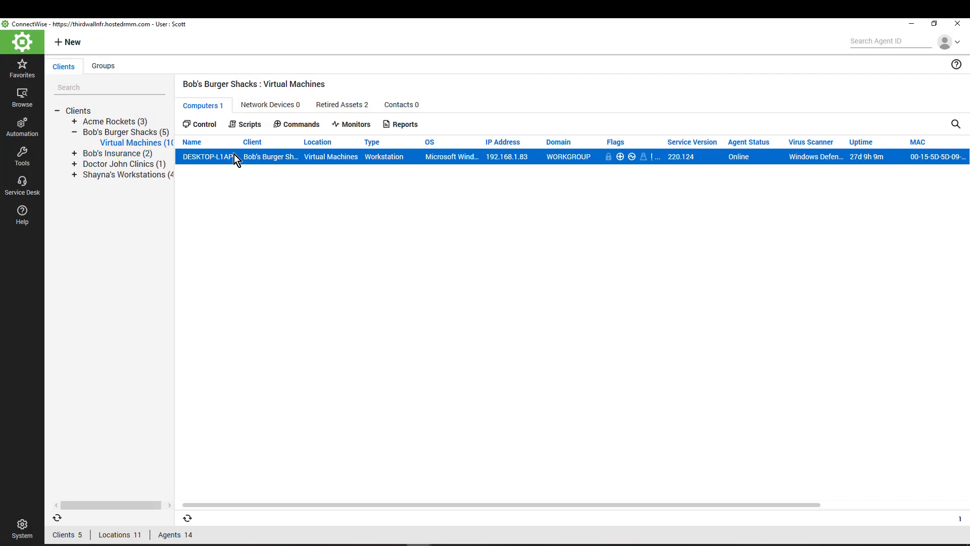
double_click(339, 158)
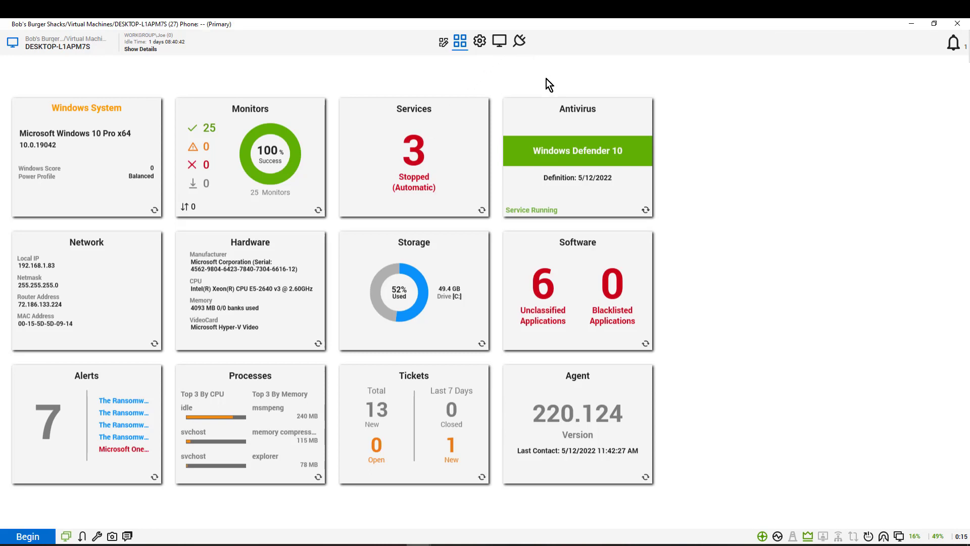
Open the Third Wall plugin for DESKTOP-L1APM7S and scroll through its policies
click(520, 45)
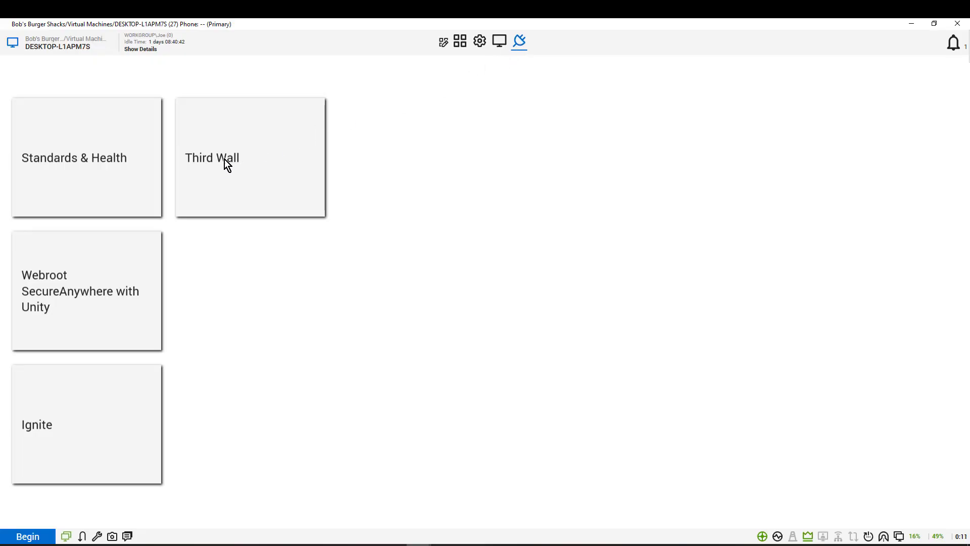
click(228, 158)
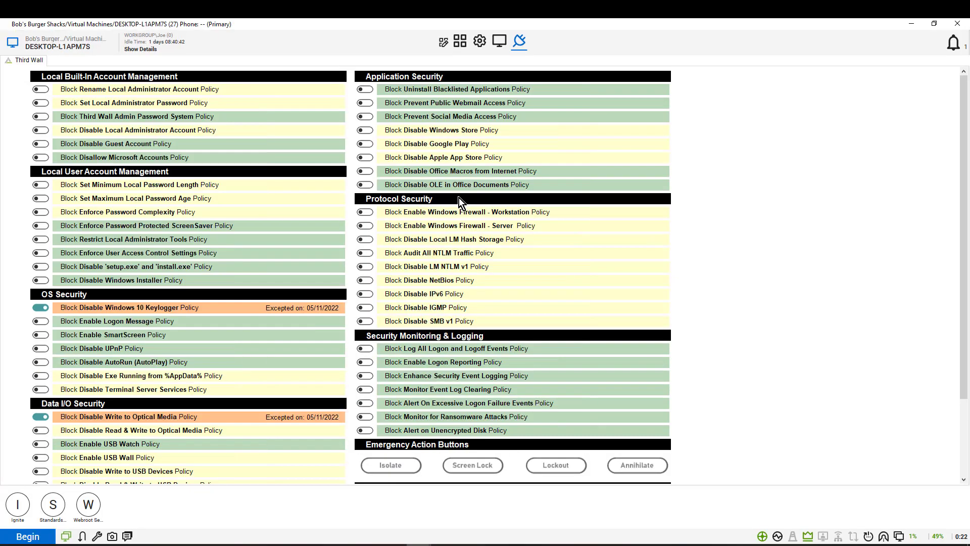
scroll(806, 244, down, 3)
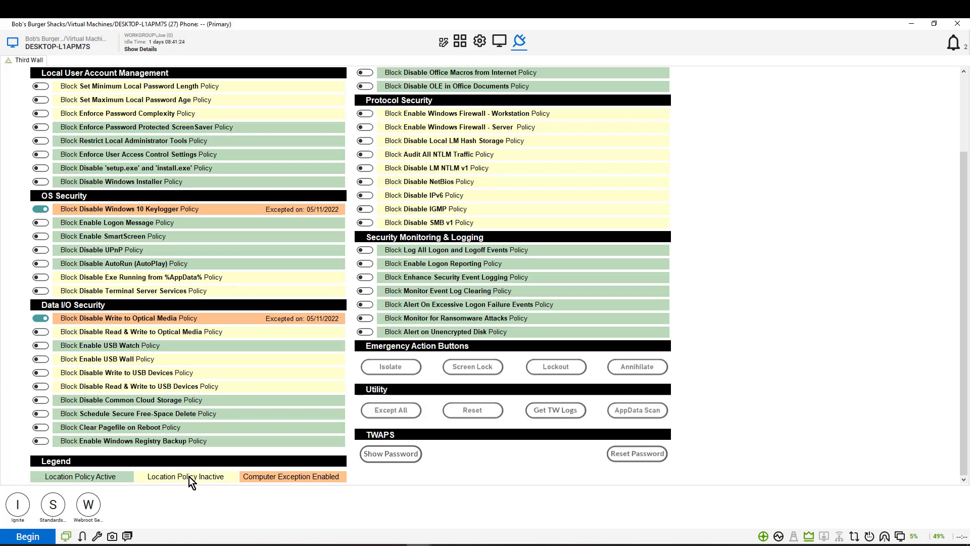
Add and confirm an exception for the Disable SMB v1 policy on DESKTOP-L1APM7S
click(365, 223)
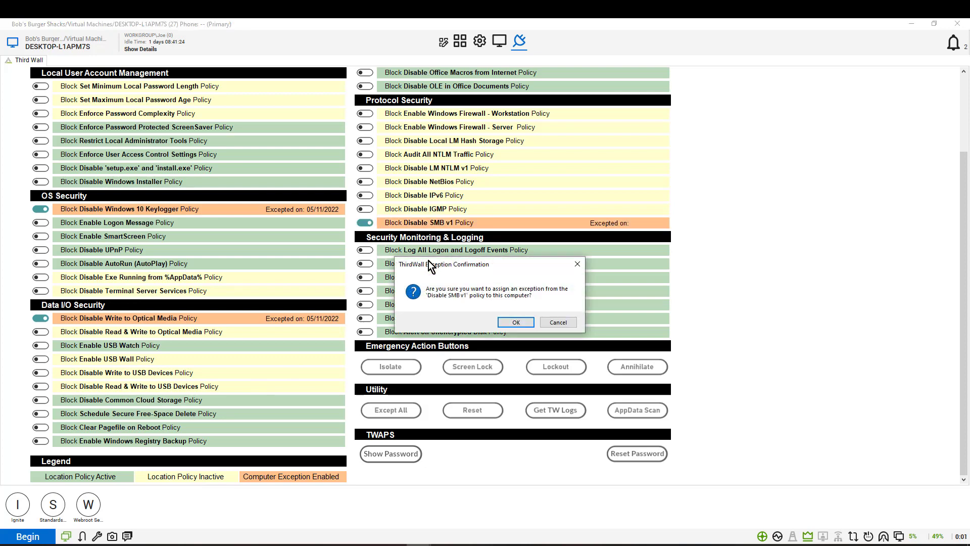
click(515, 323)
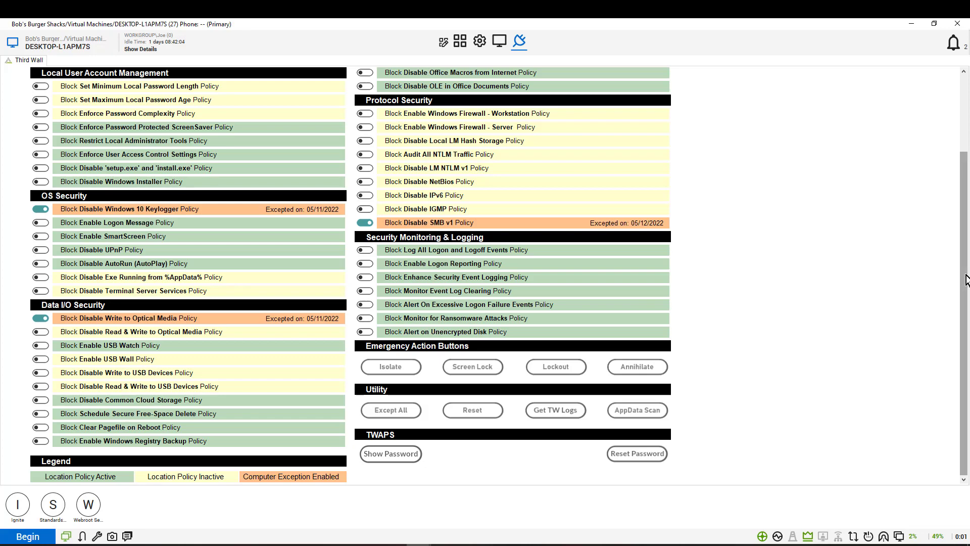
scroll(961, 277, up, 2)
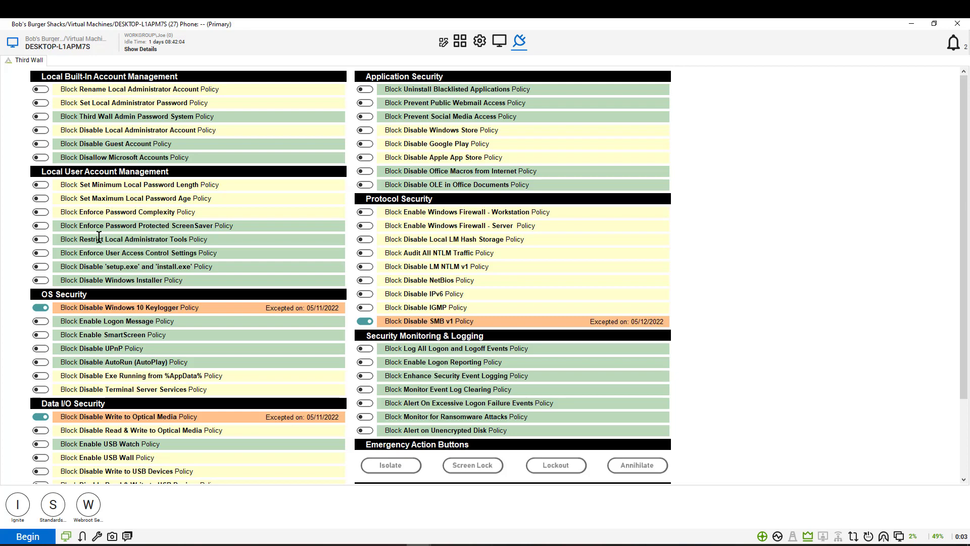
Save a temporary 10-minute exception to Restrict Local Administrator Tools for DESKTOP-L1APM7S
click(42, 239)
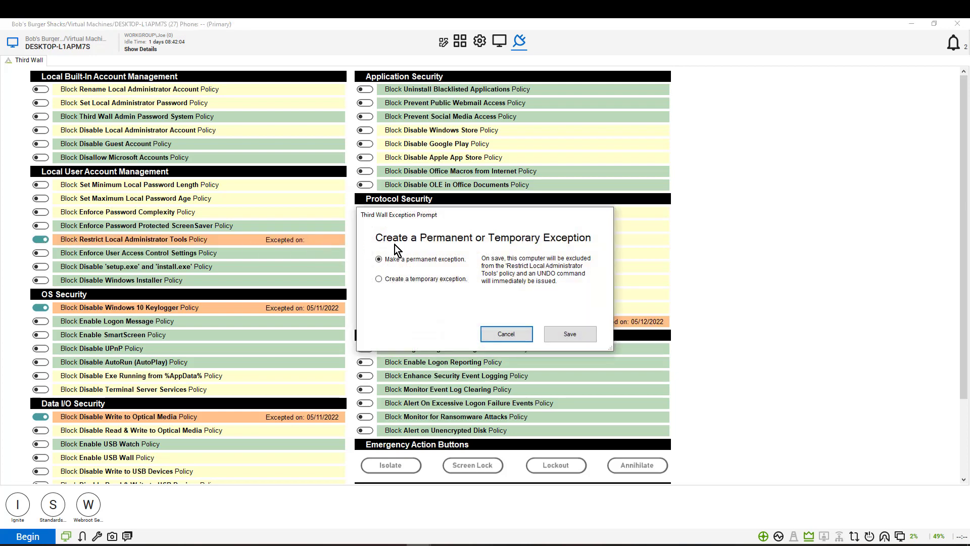
click(379, 280)
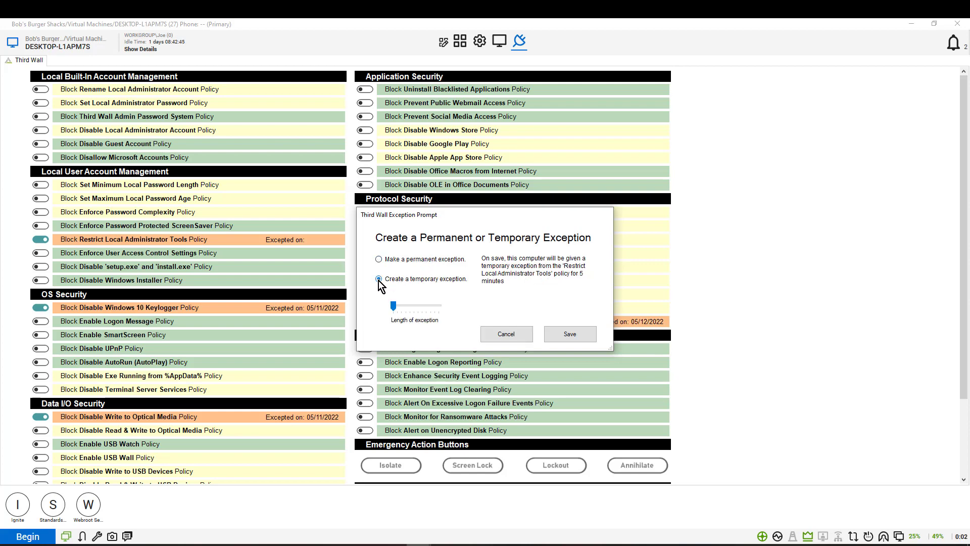
click(416, 307)
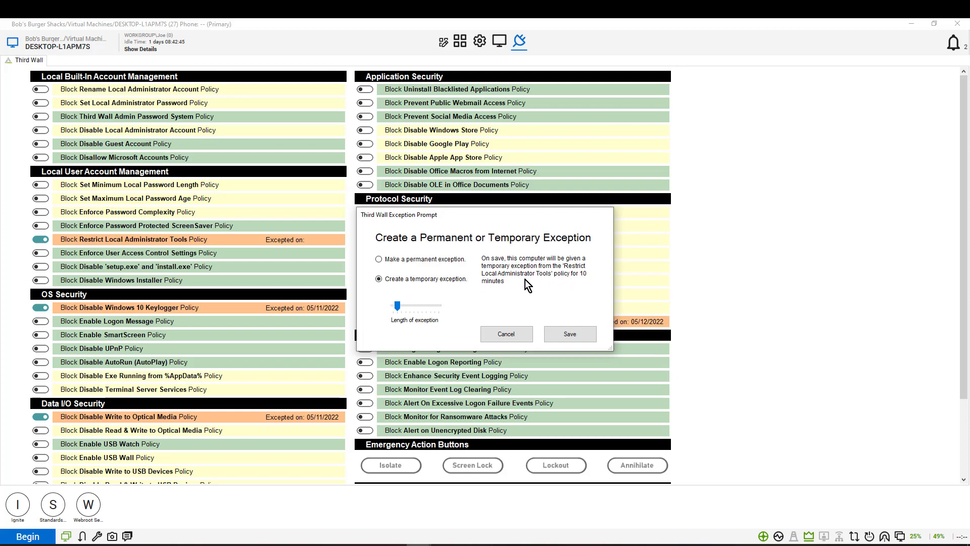
click(565, 332)
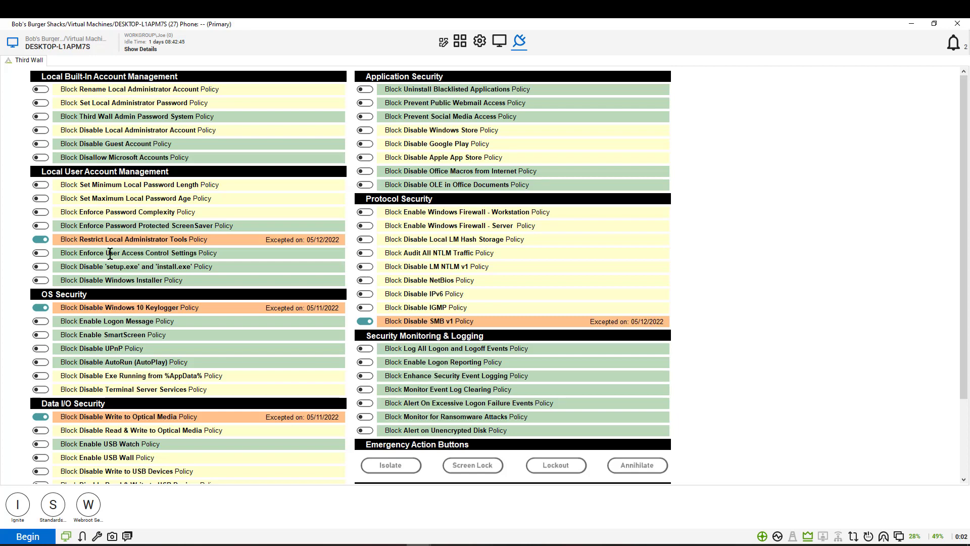
Remove DESKTOP-L1APM7S's exception from Restrict Local Administrator Tools, leaving three excepted policies
click(41, 240)
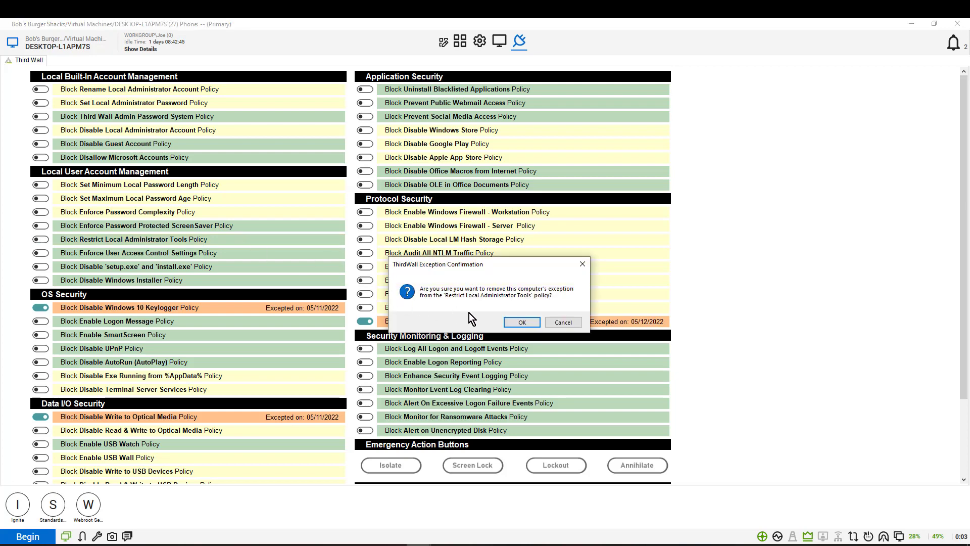
click(519, 322)
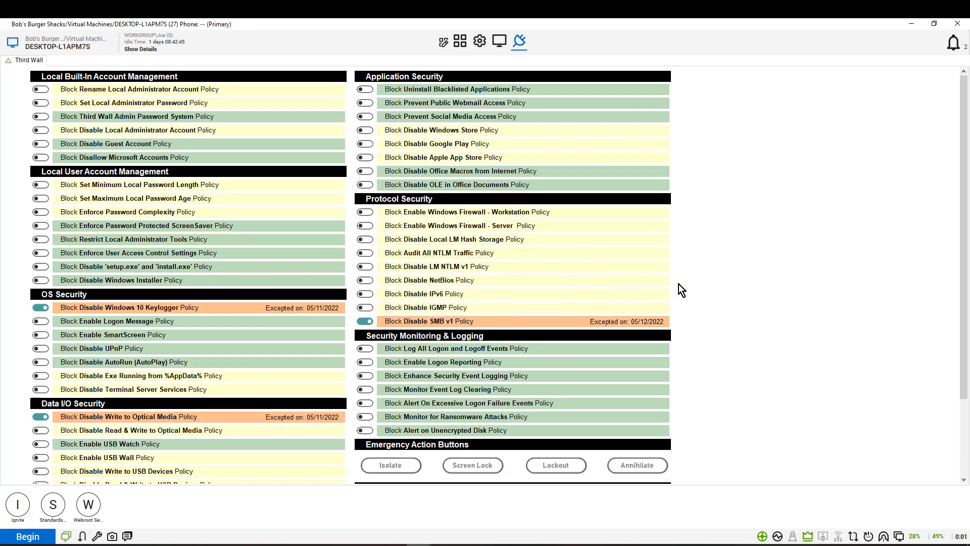
scroll(706, 292, down, 1)
scroll(704, 286, down, 1)
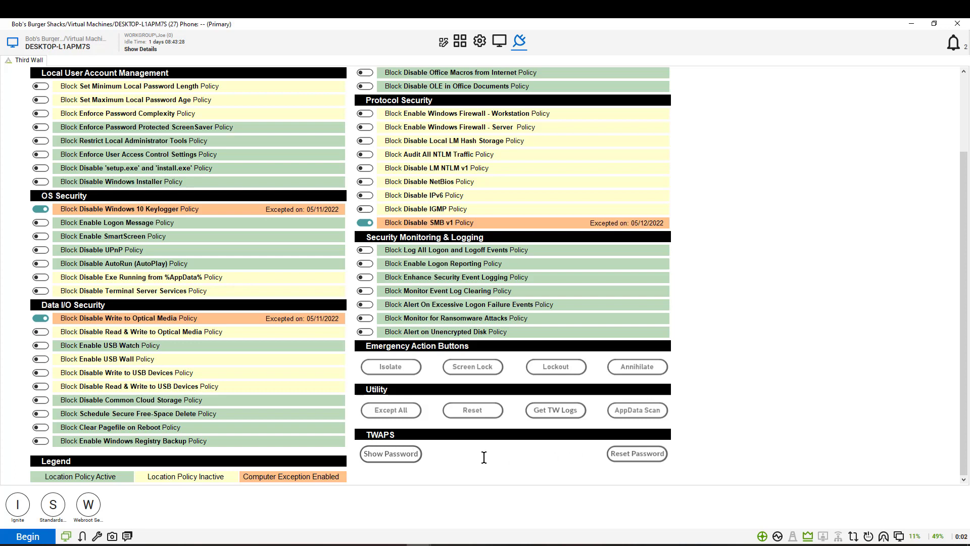
click(384, 456)
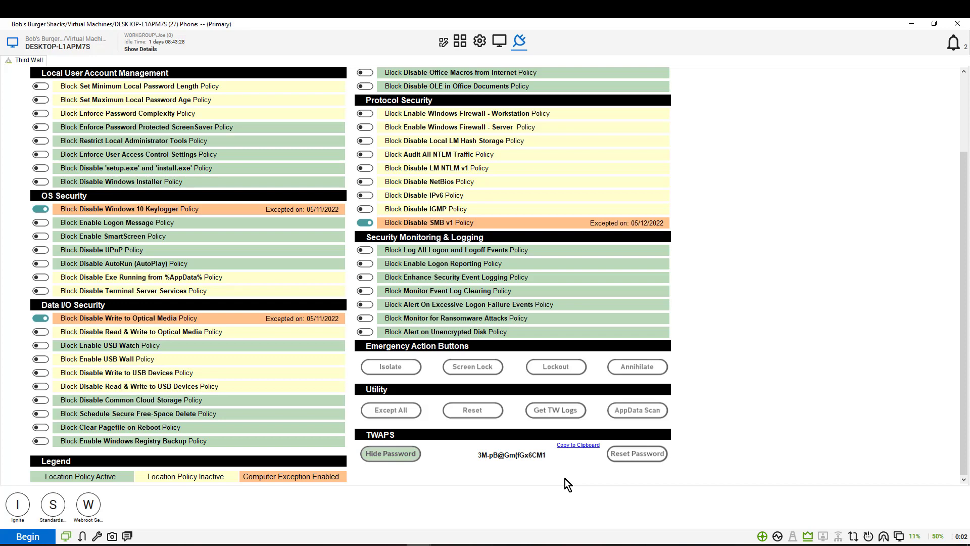
click(399, 456)
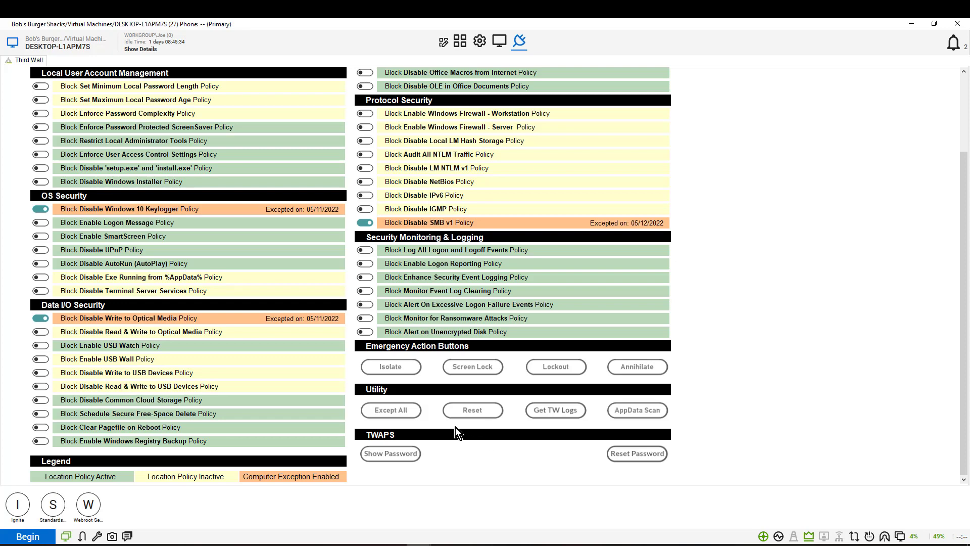
Use Except All and confirm, so every DESKTOP-L1APM7S policy shows an exception dated 05/12/2022
click(386, 412)
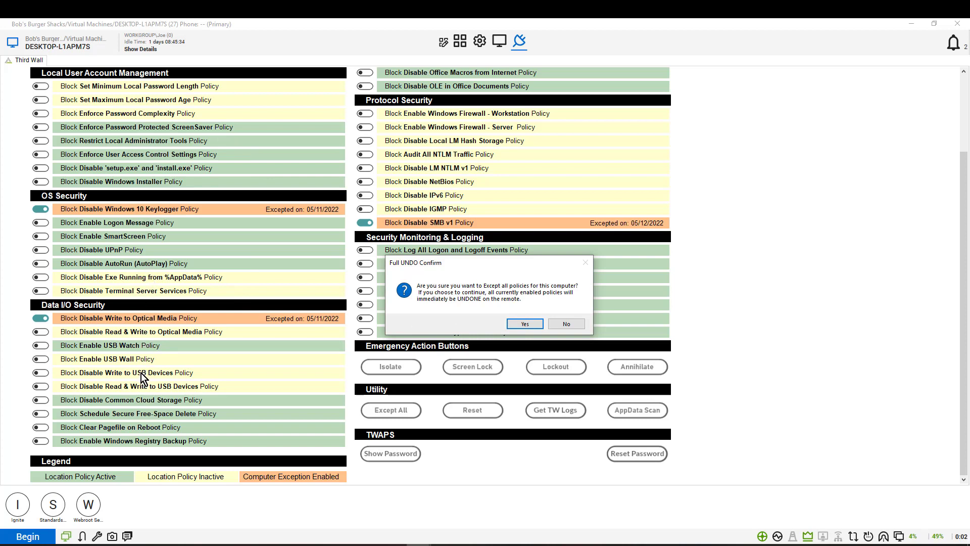
click(518, 325)
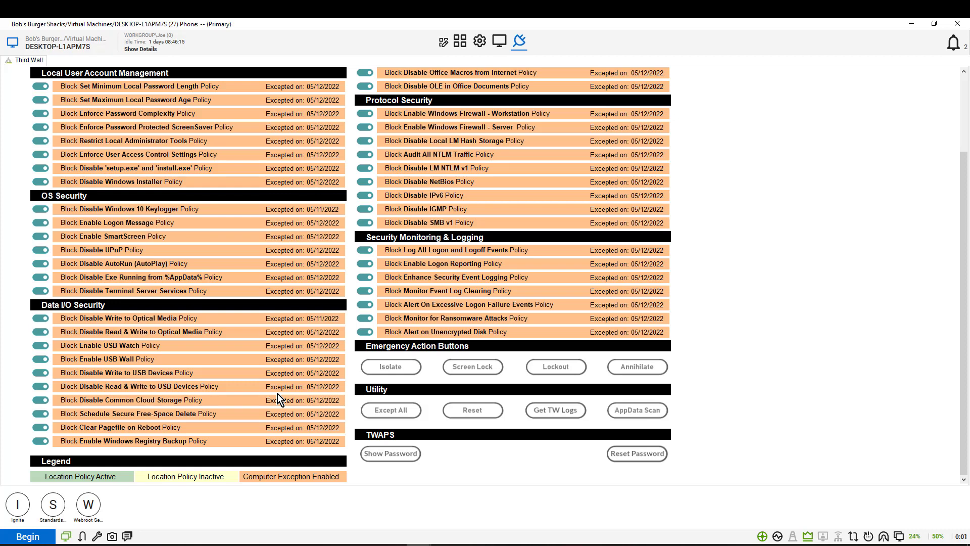
click(456, 409)
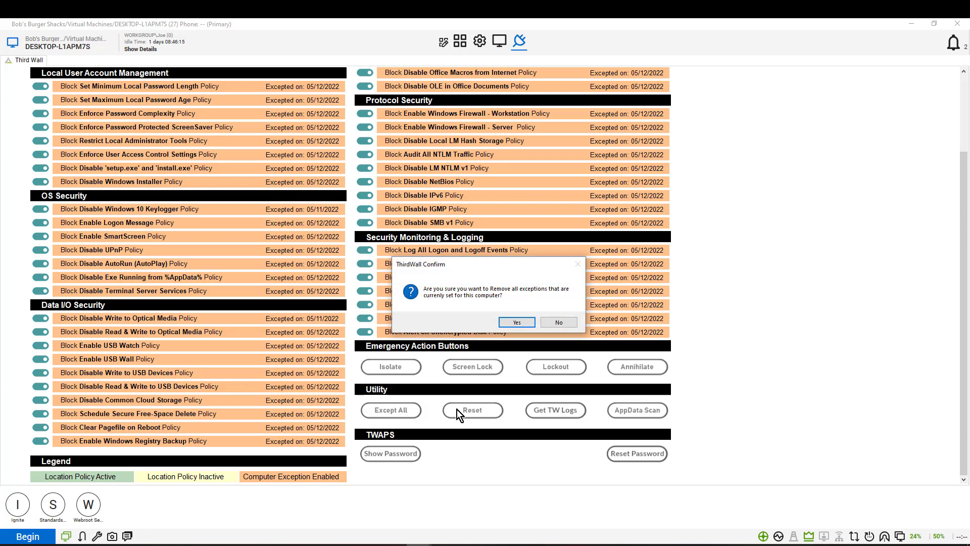
click(508, 320)
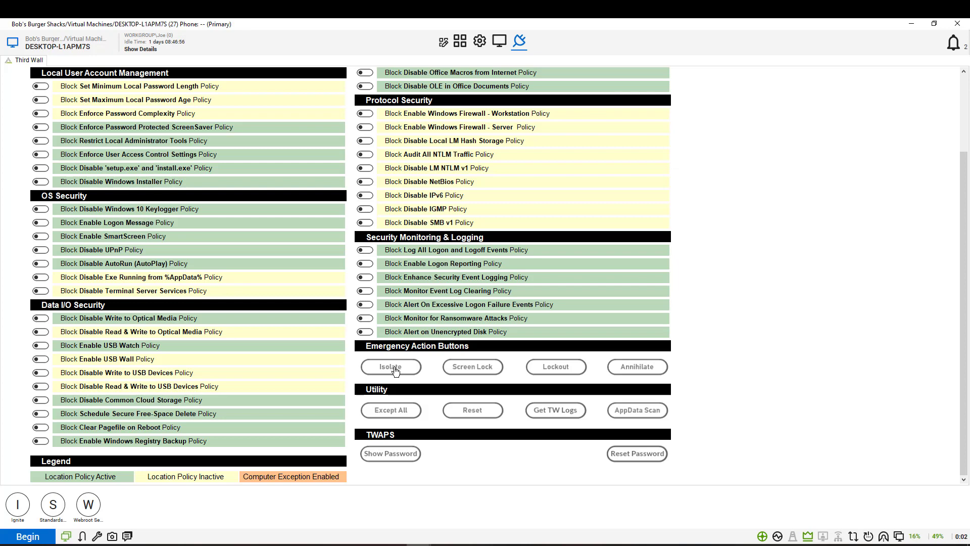
Isolate DESKTOP-L1APM7S from the network via Emergency Action Buttons, confirming with 'Isolate it'
click(396, 372)
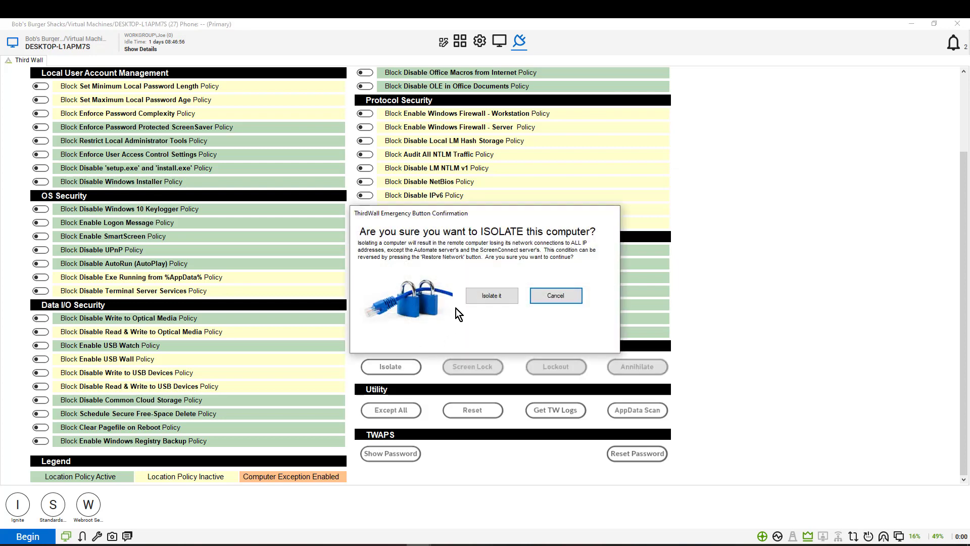
click(489, 297)
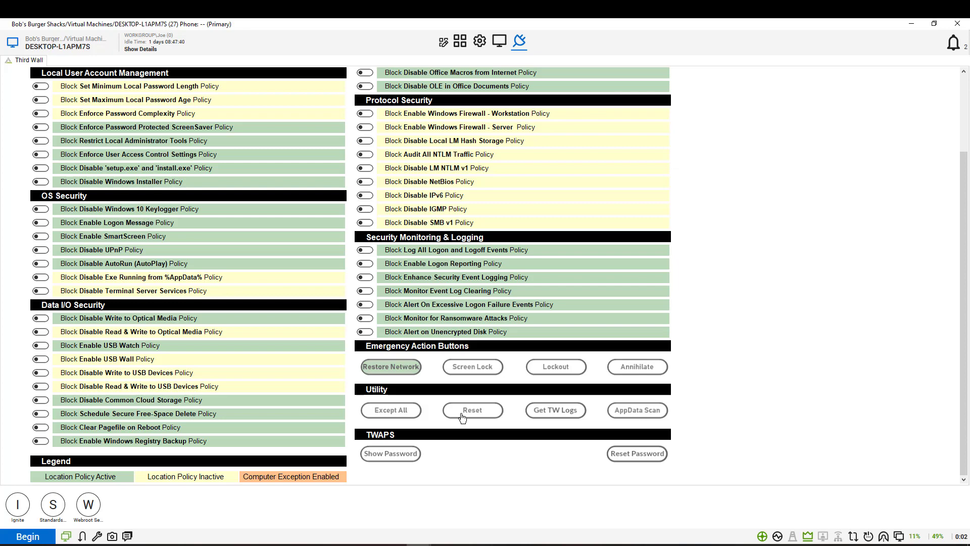
Restore DESKTOP-L1APM7S's network connections with Restore Network so it is no longer isolated
click(388, 372)
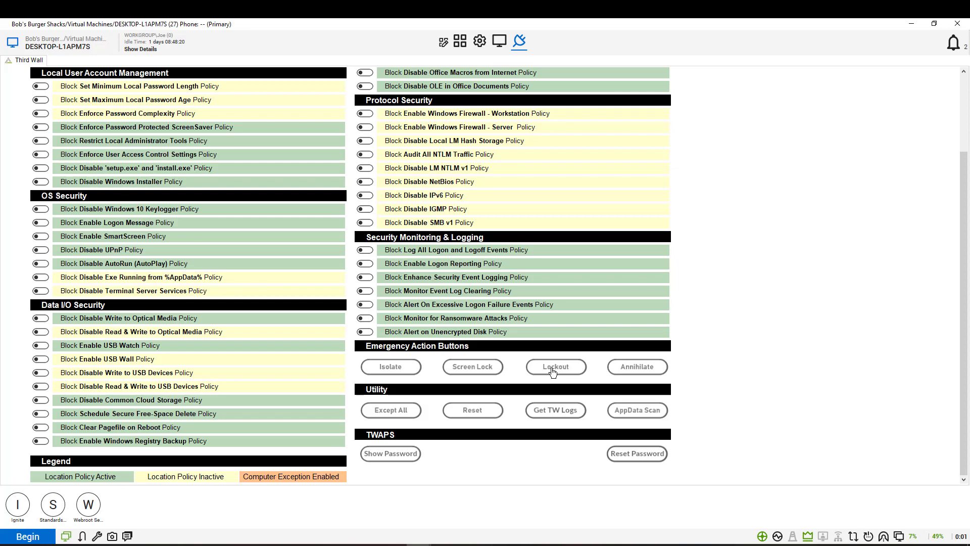
Start a Secure Annihilate of DESKTOP-L1APM7S, then cancel it at the Double Plus Certainty re-confirmation
click(637, 367)
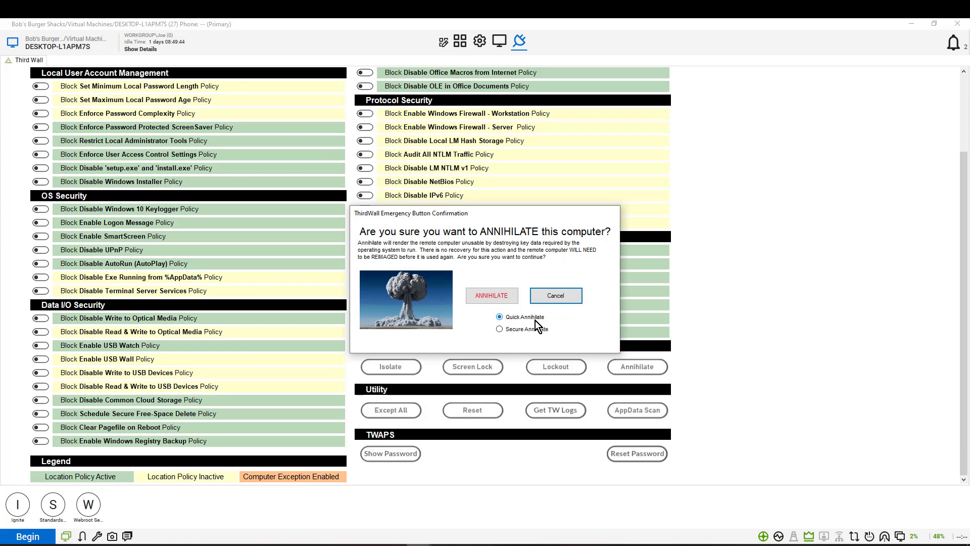
click(499, 329)
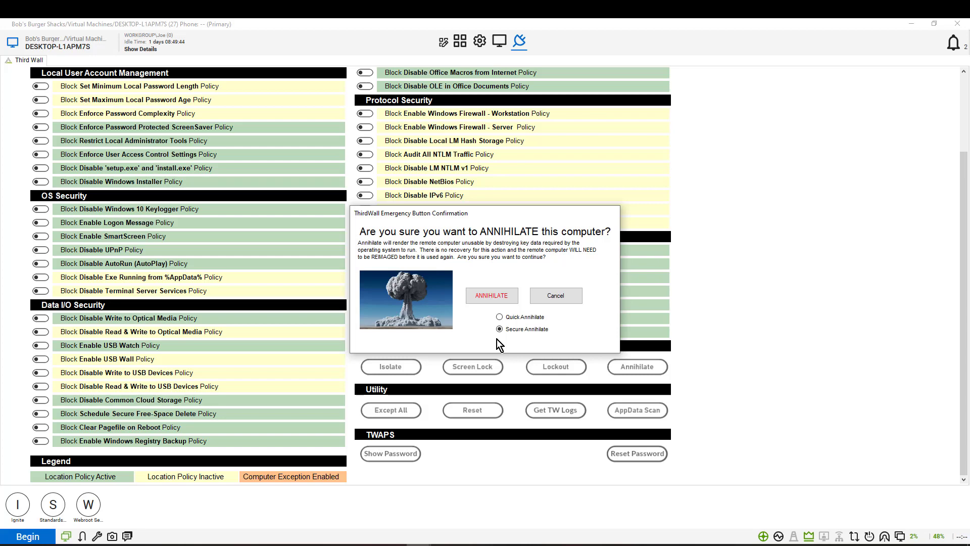
click(488, 296)
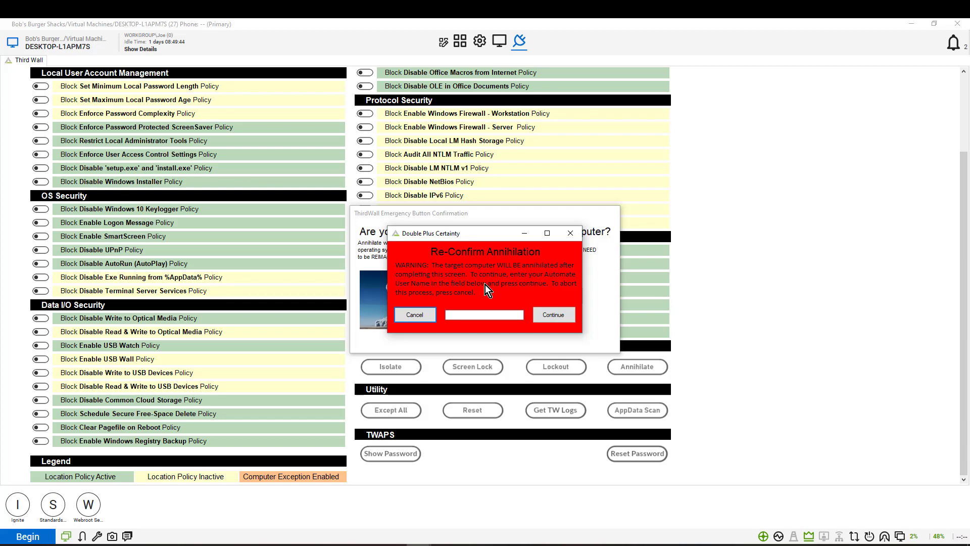
click(413, 315)
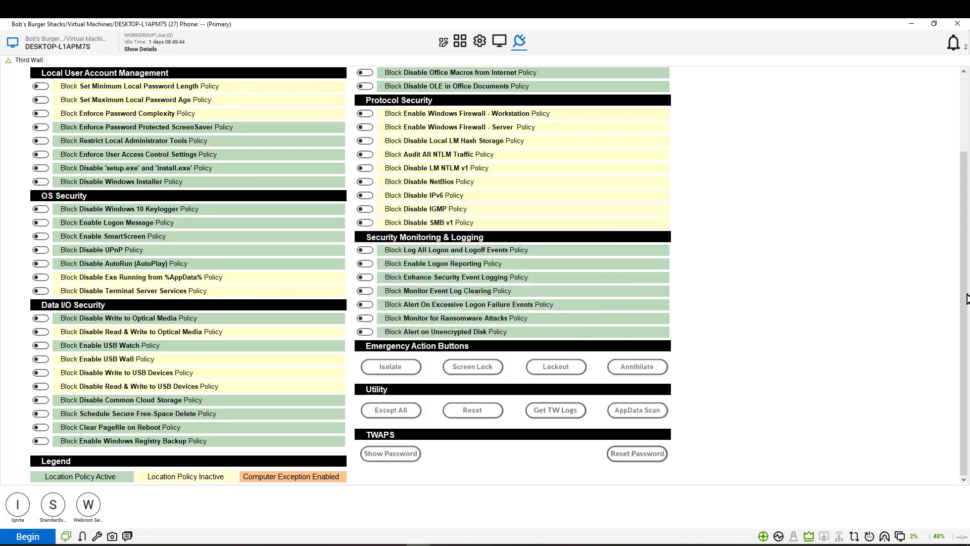
Switch to the Virtual Machines location's ThirdWall Security Overview and review the legend and Profile Controls
drag(965, 298, 965, 210)
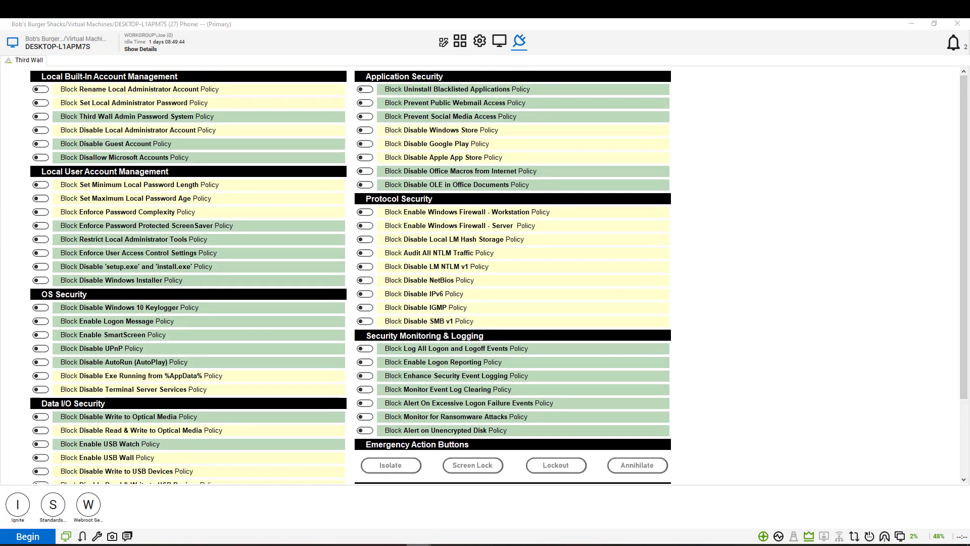
mouse_move(418, 544)
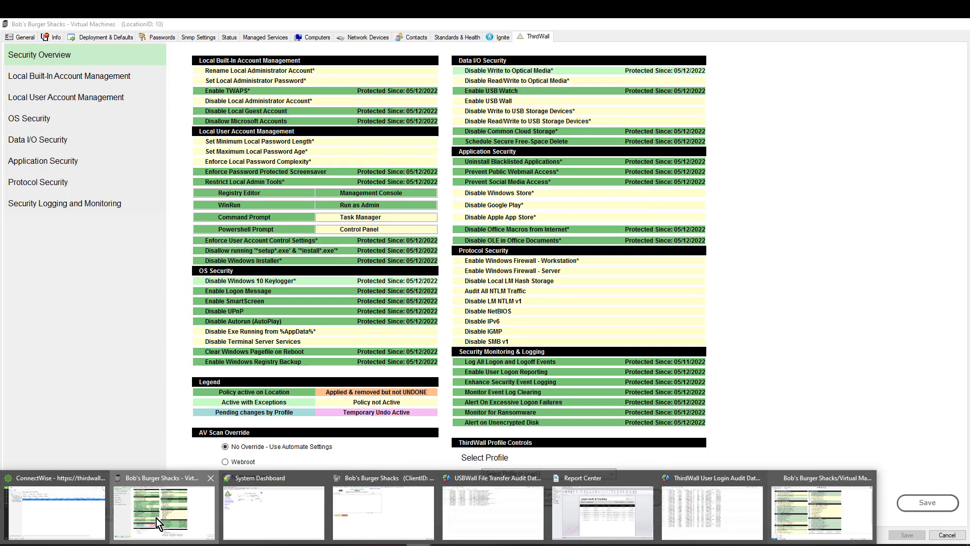
click(156, 517)
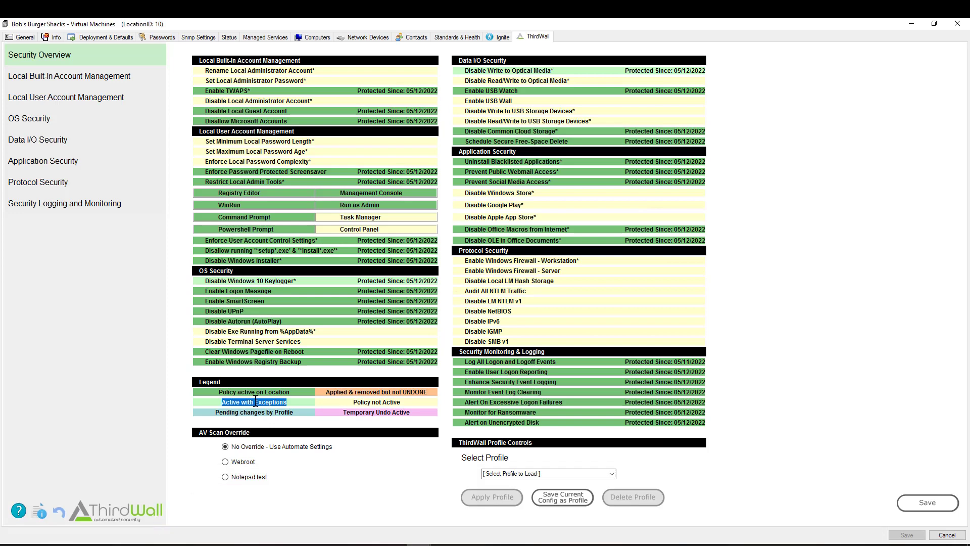
click(342, 249)
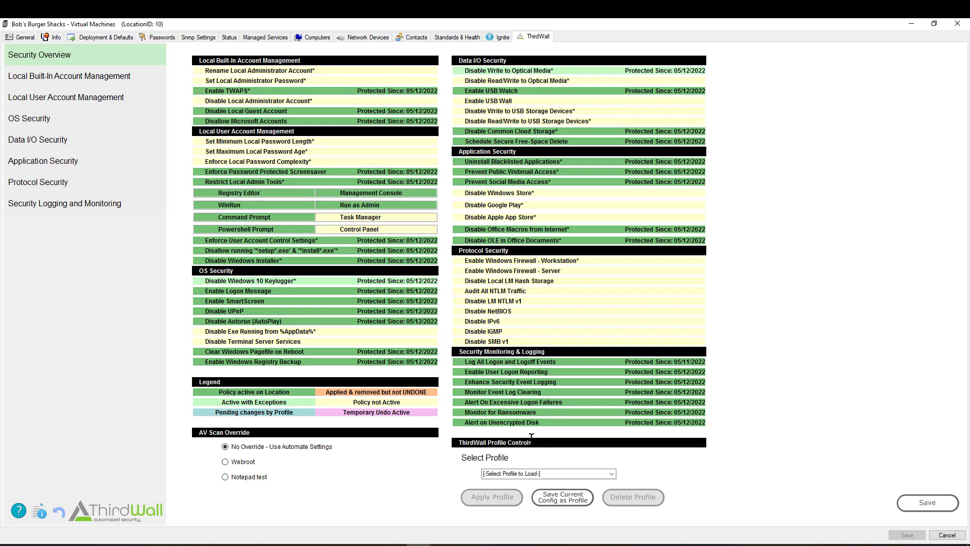
drag(531, 435, 465, 437)
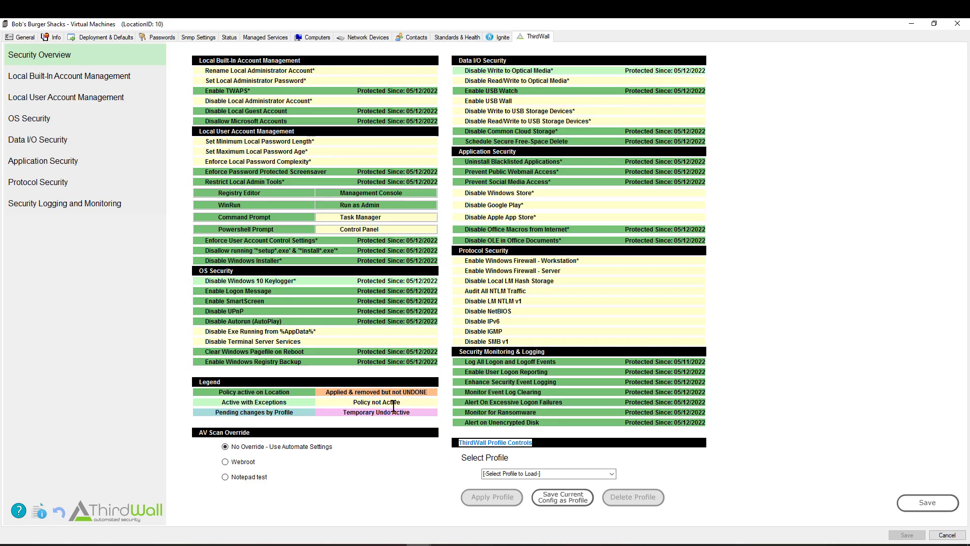
Save the location's current policy configuration as profile 'Scott', overwriting the existing Scott profile
click(562, 498)
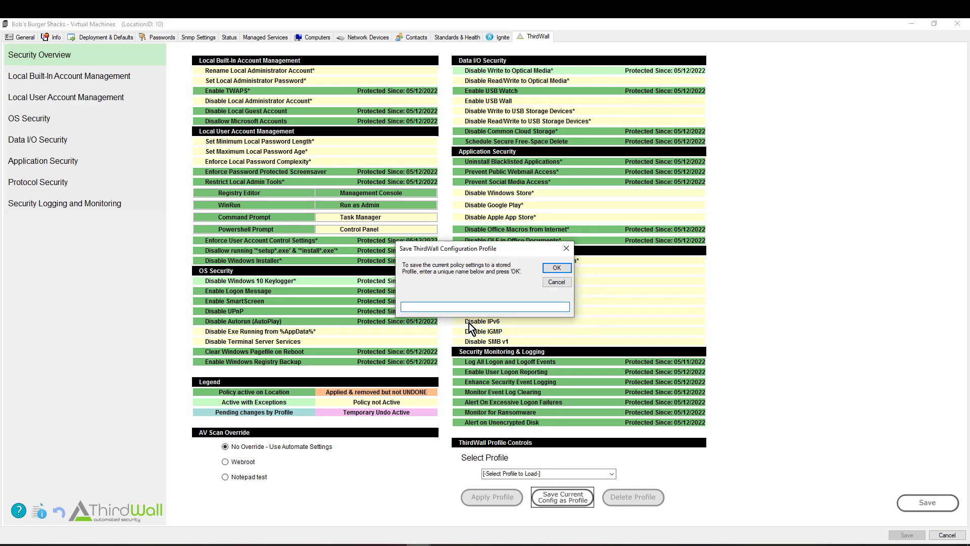
text(Scott)
click(556, 268)
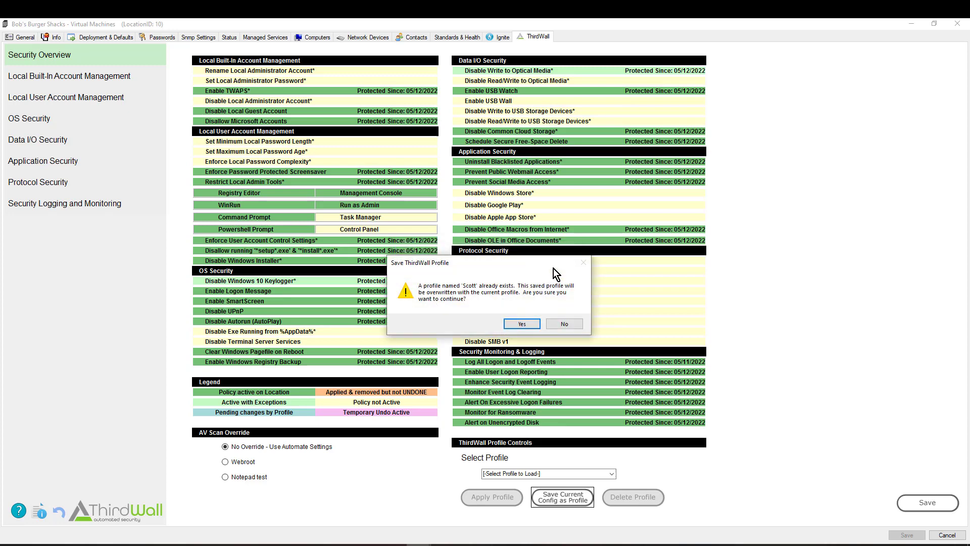
click(522, 324)
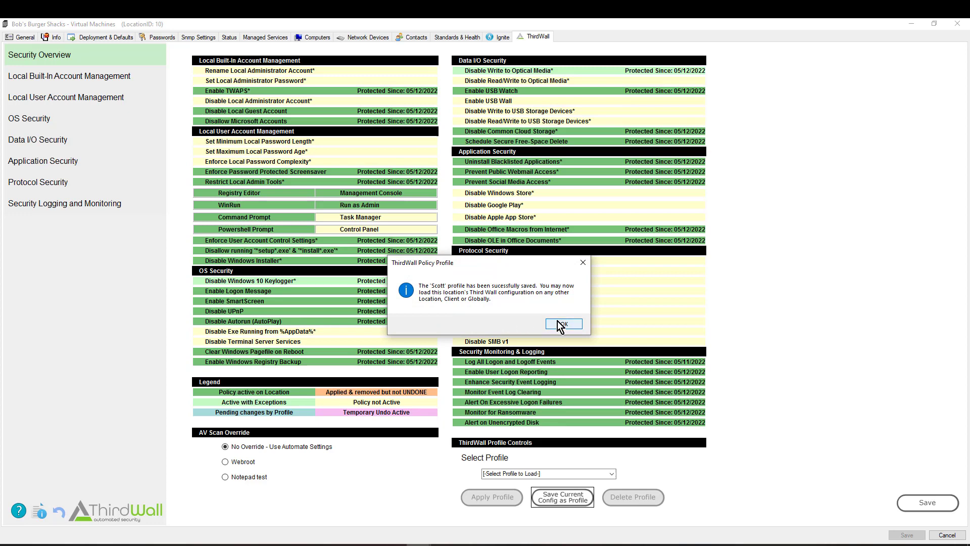
click(560, 323)
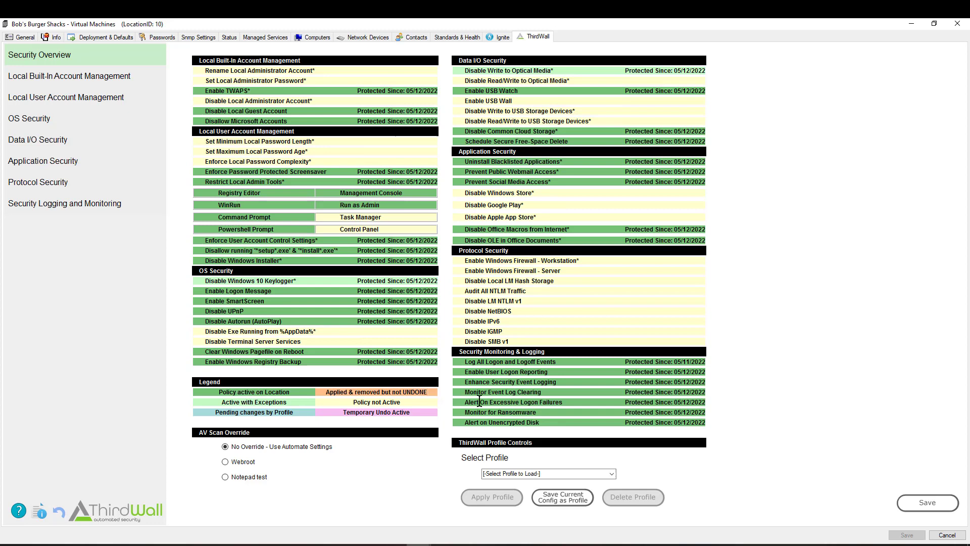
Undo all ThirdWall policies on Virtual Machines, passing the warning and Double Check confirmations
click(60, 512)
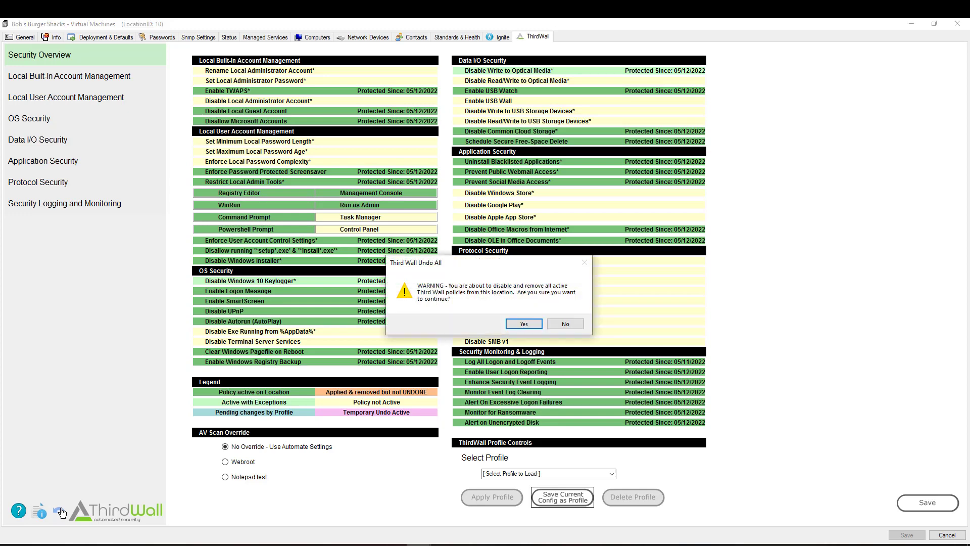
click(522, 323)
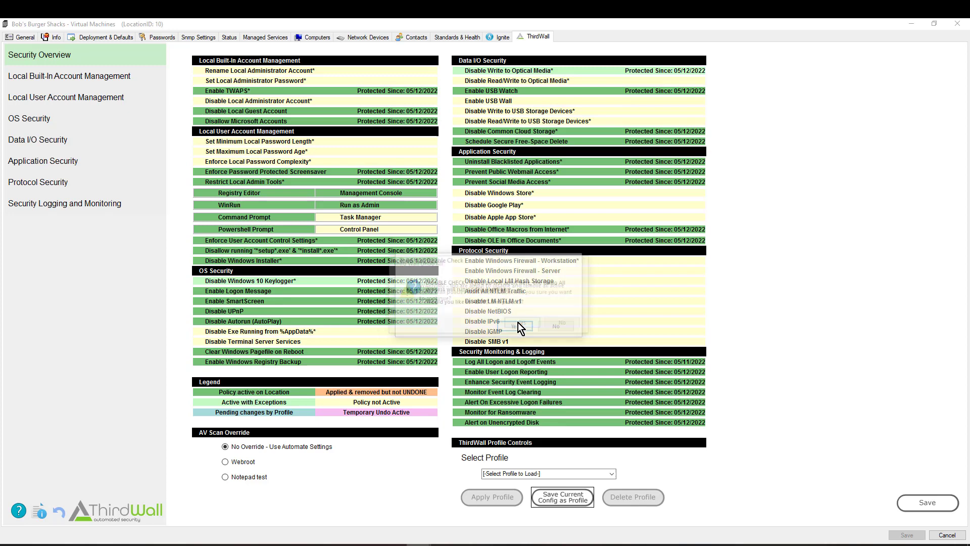
click(567, 326)
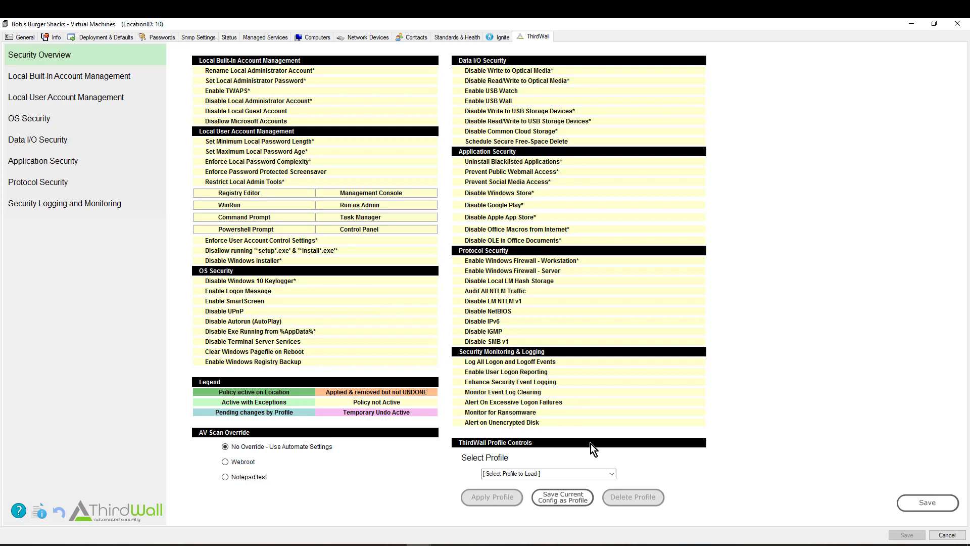
Load the Scott profile from Select Profile and bring up Profile Assignment Selection via Apply Profile
click(612, 473)
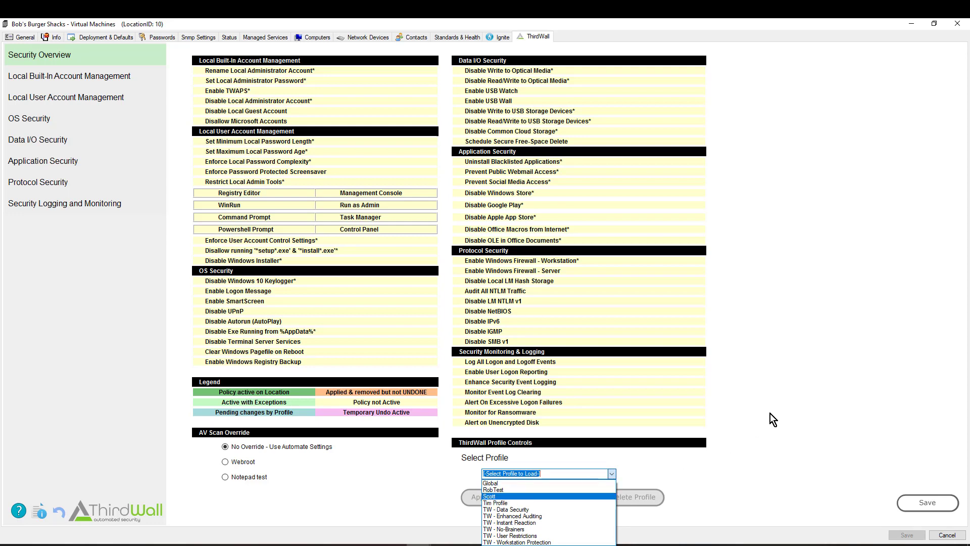
key(Return)
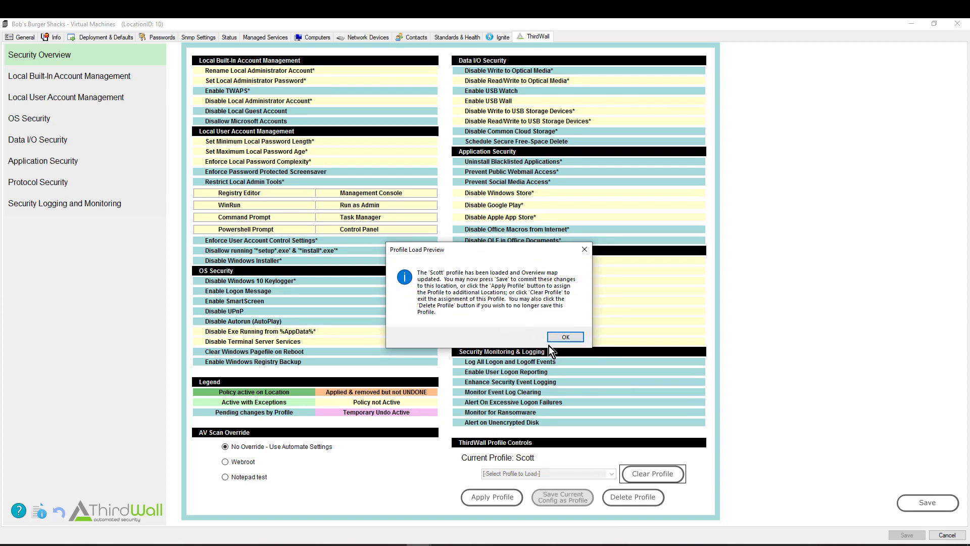
click(564, 338)
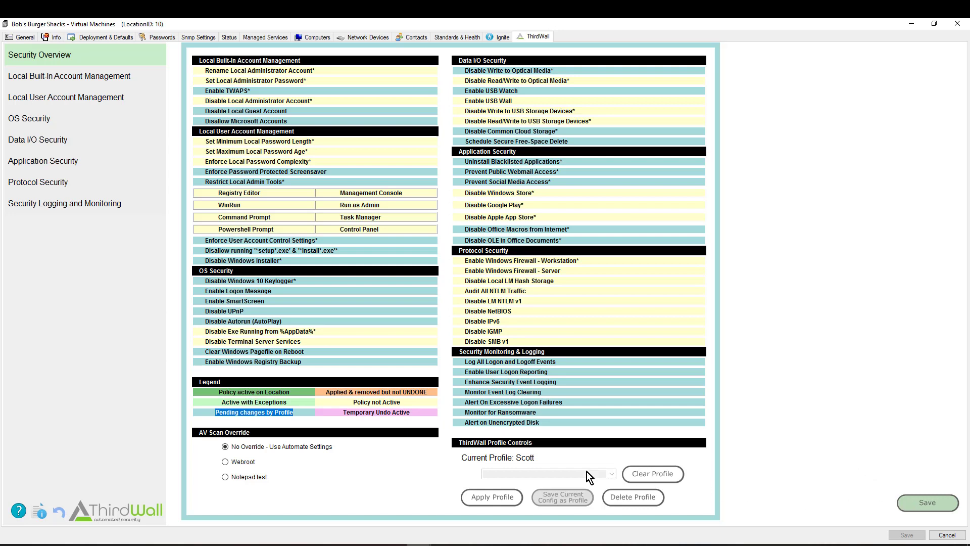
click(487, 498)
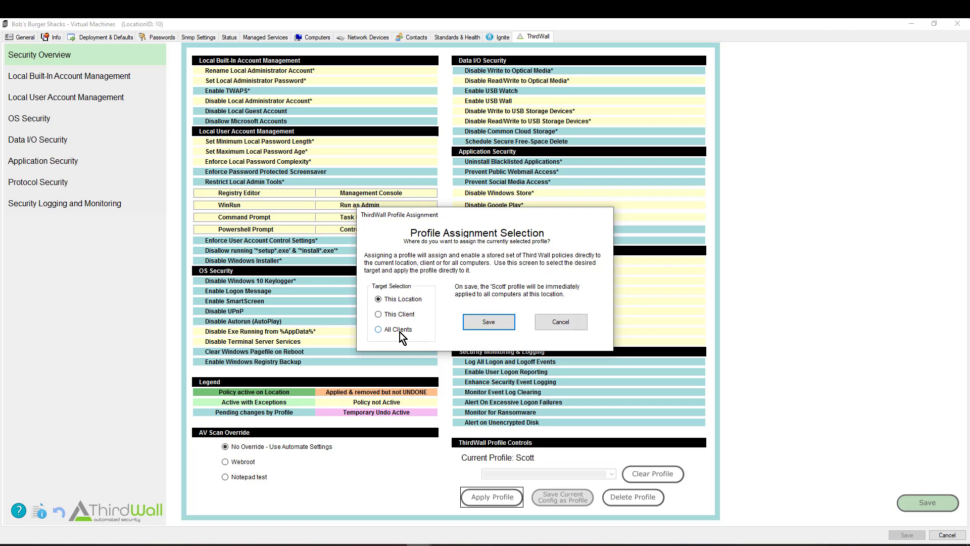
Assign the Scott profile to This Client, save and confirm, restoring policies Protected Since 05/12/2022
click(379, 313)
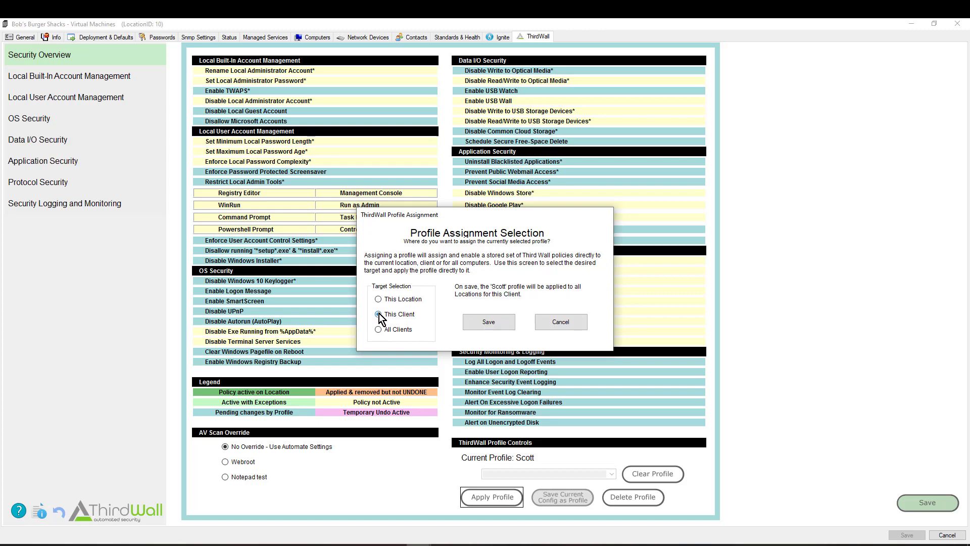
click(489, 322)
click(508, 322)
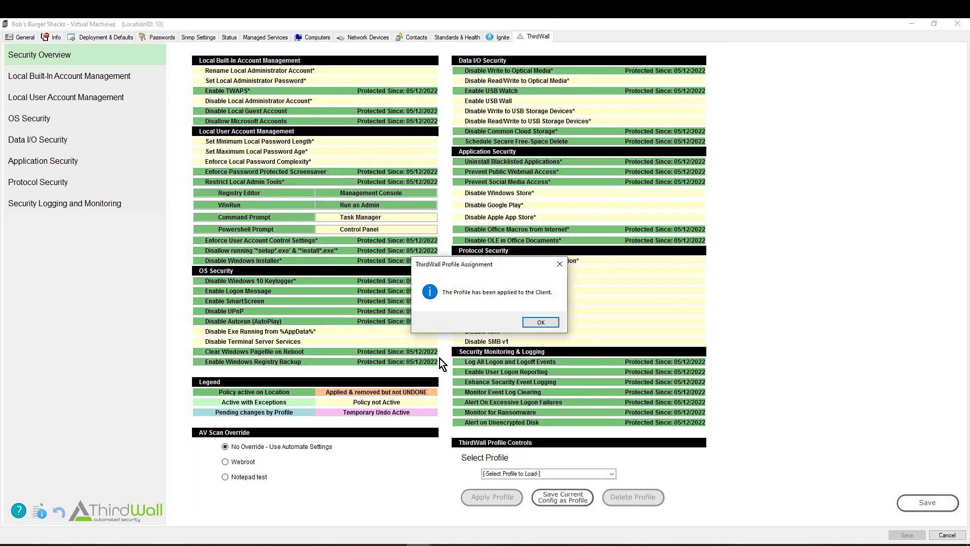
click(539, 322)
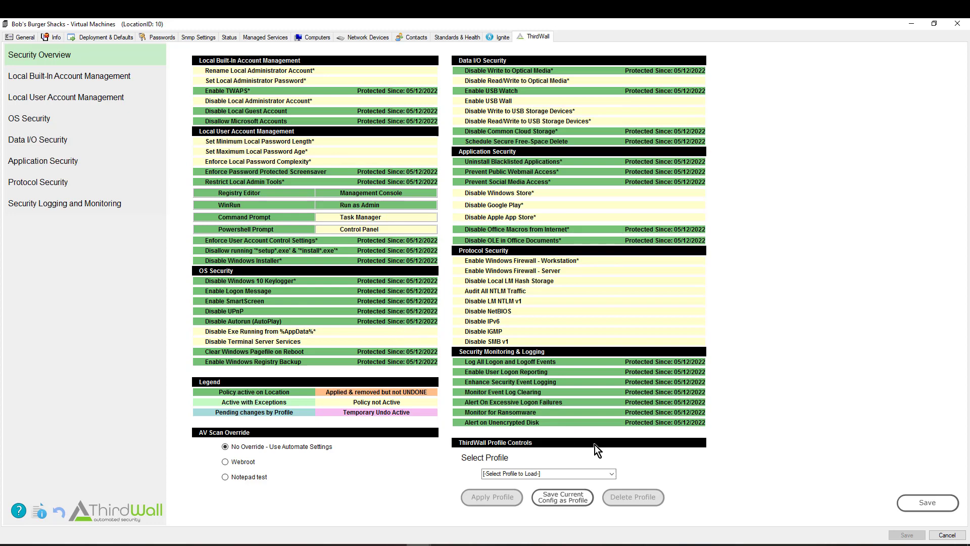
Open the saved profile list, then close it without loading any profile
click(612, 474)
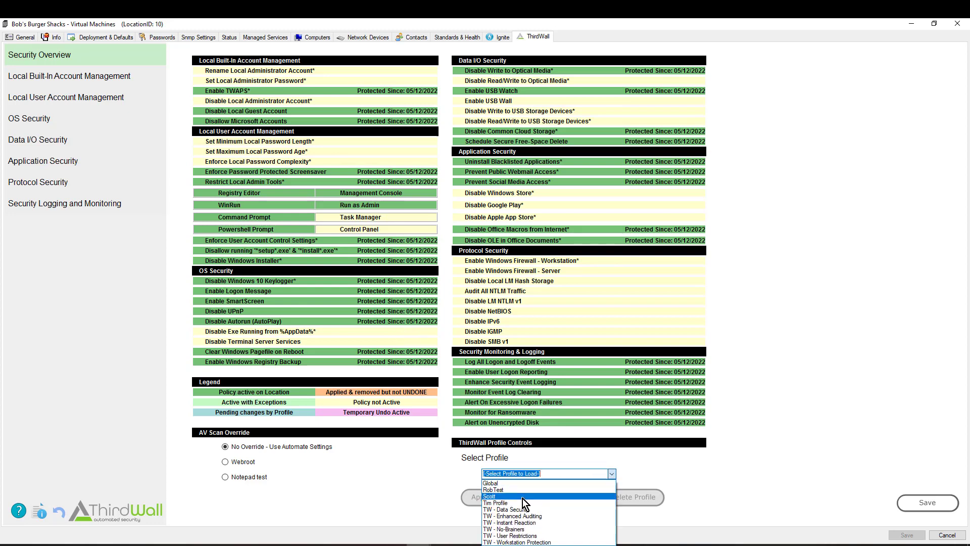
click(778, 359)
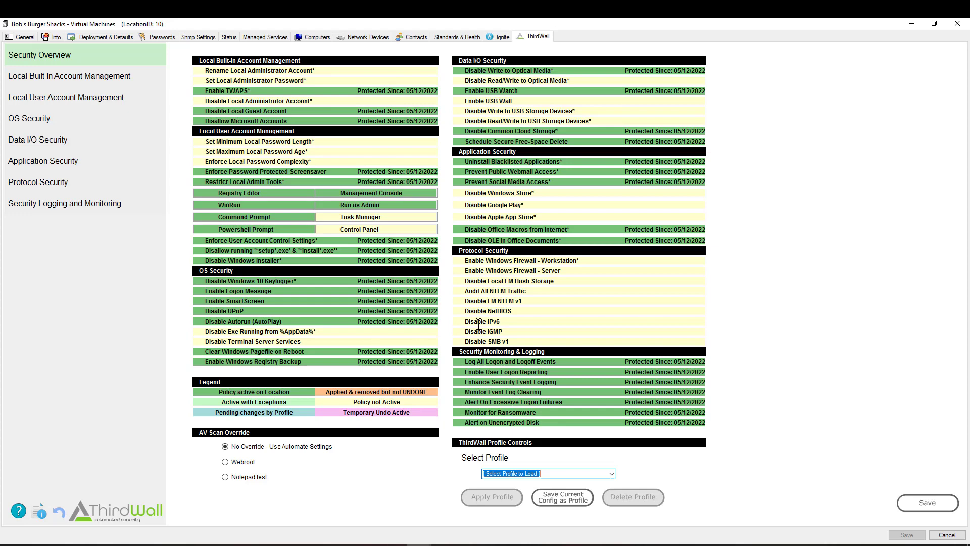
Browse the OS Security and Application Security policies, then return to the ThirdWall Security Overview
click(29, 118)
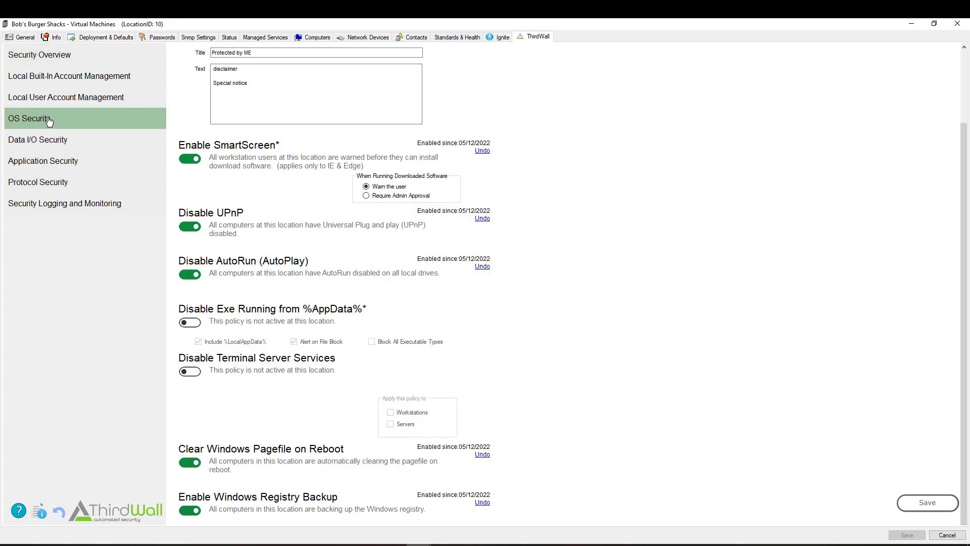
click(69, 164)
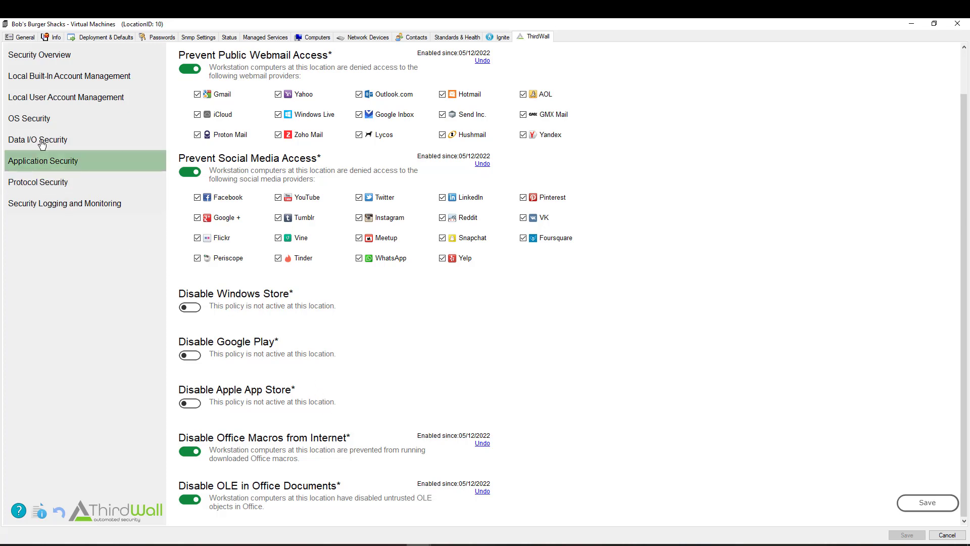
click(42, 62)
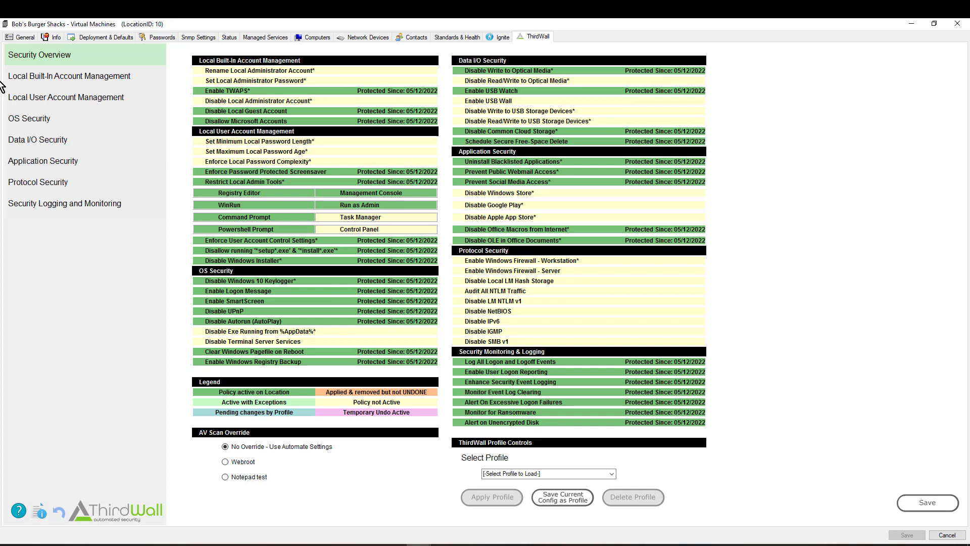
click(20, 102)
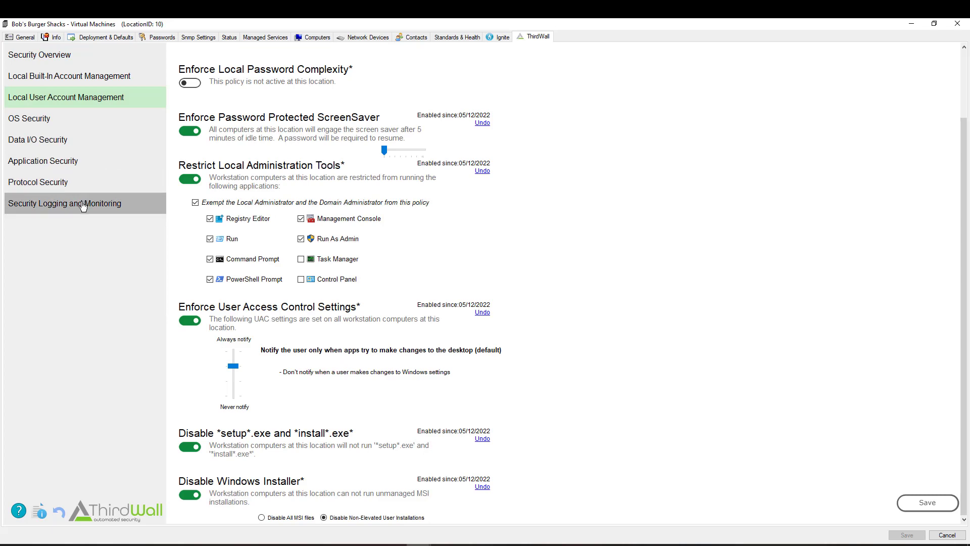
click(51, 57)
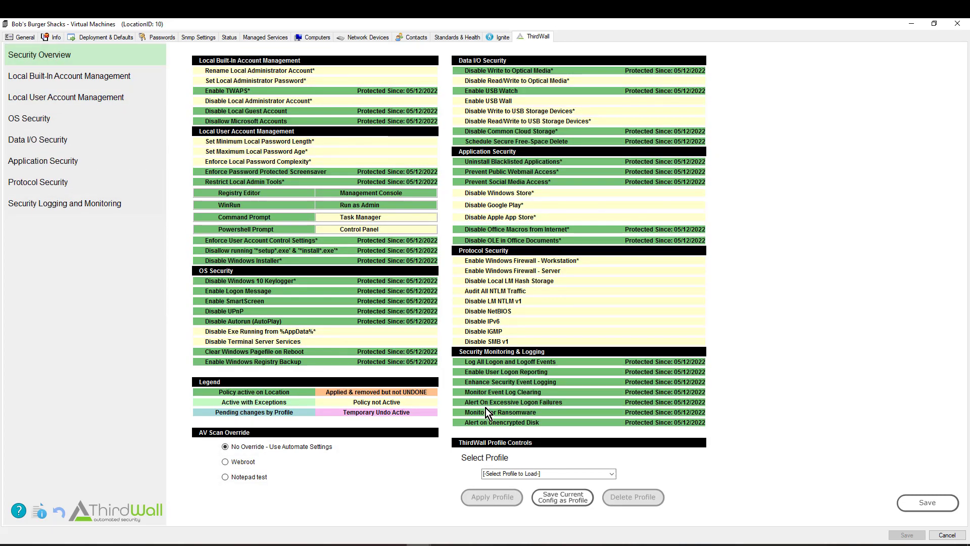
click(564, 500)
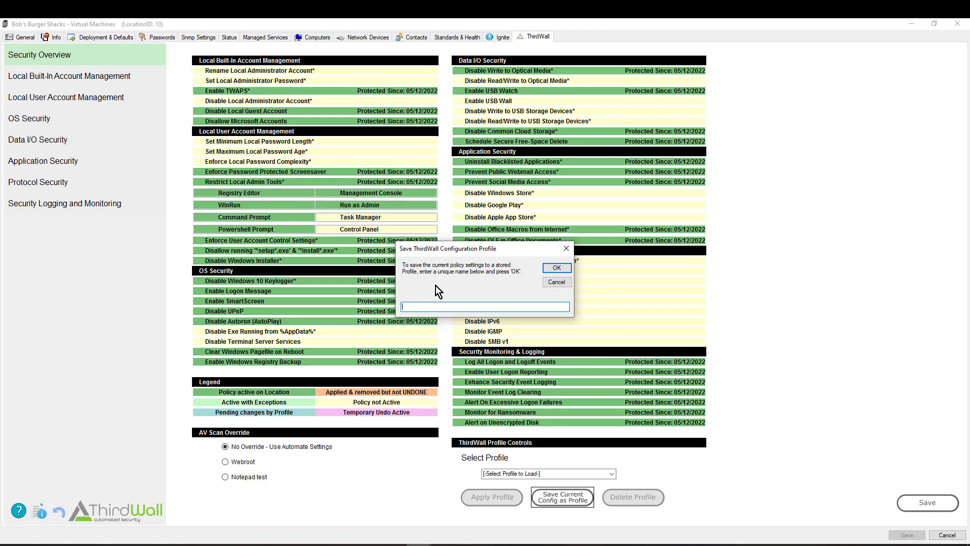
click(551, 283)
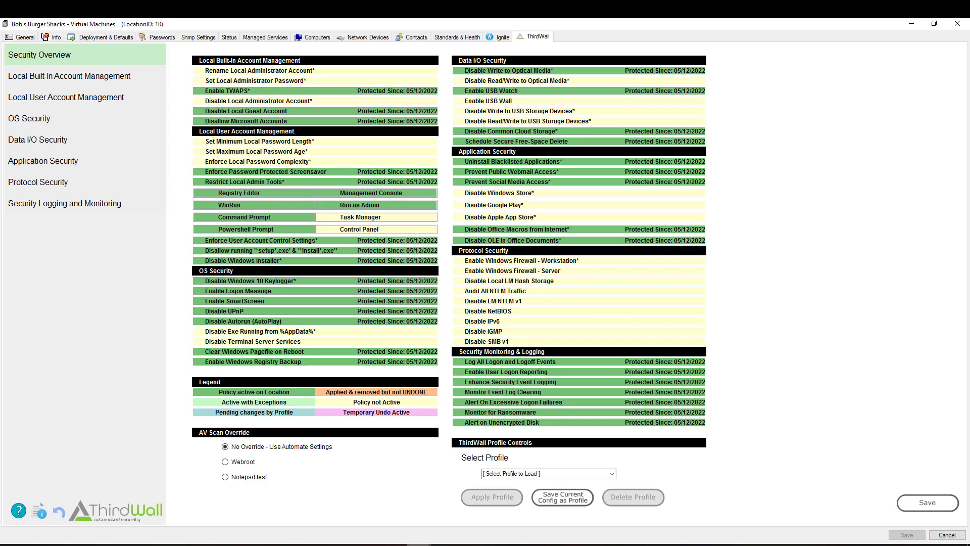
Bring Report Center forward and show its Report List via the Dashboard tab
mouse_move(418, 544)
click(586, 521)
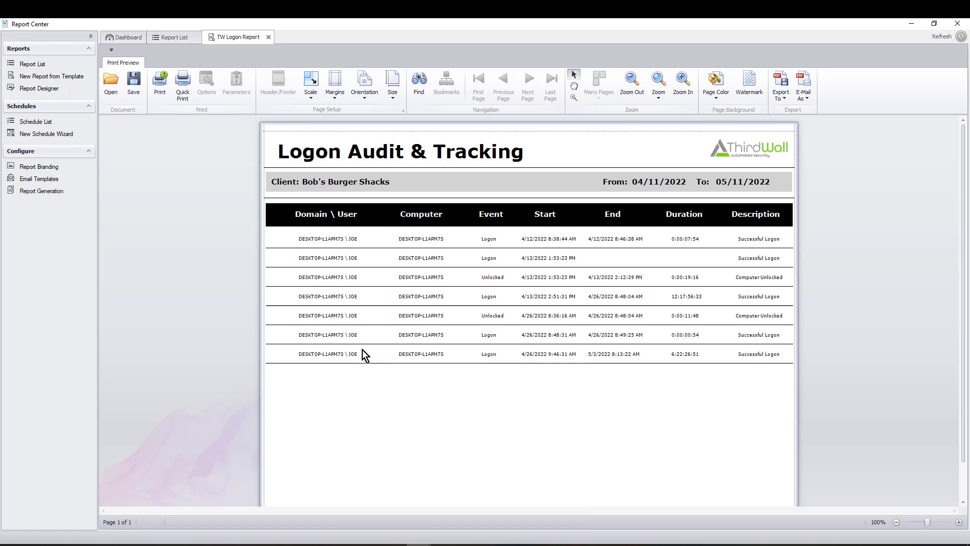
click(127, 37)
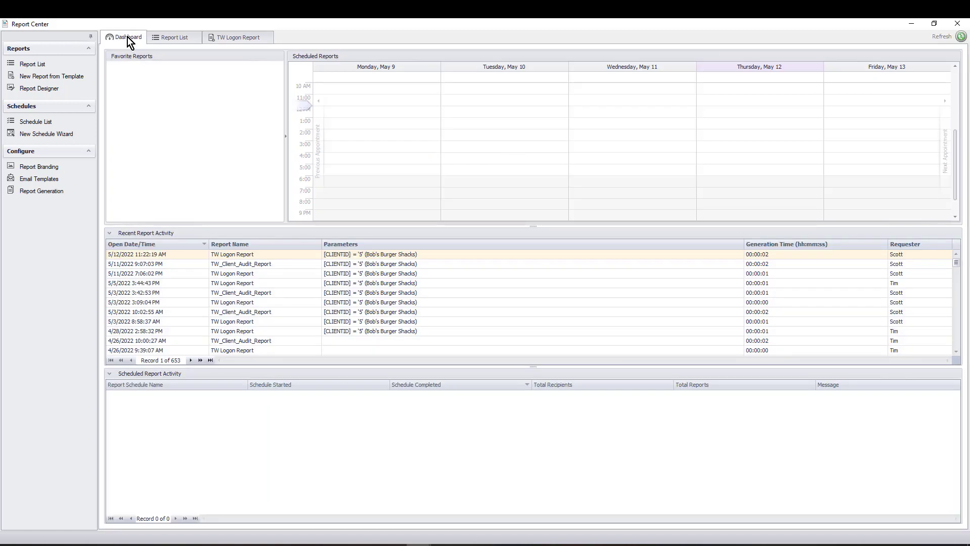
click(156, 38)
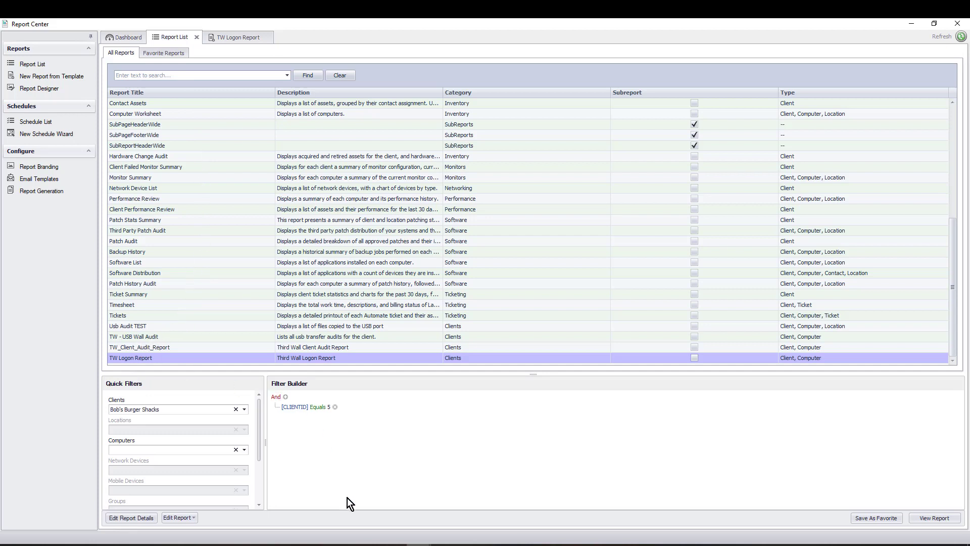
click(418, 544)
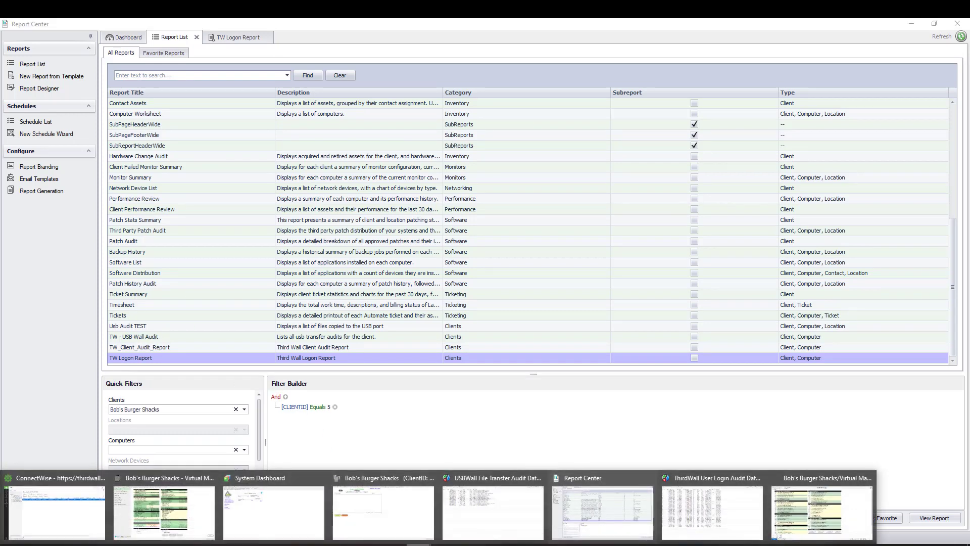
On DESKTOP-L1APM7S's ThirdWall page, save permanent exceptions for Windows 10 Keylogger and Write to Optical Media
click(805, 508)
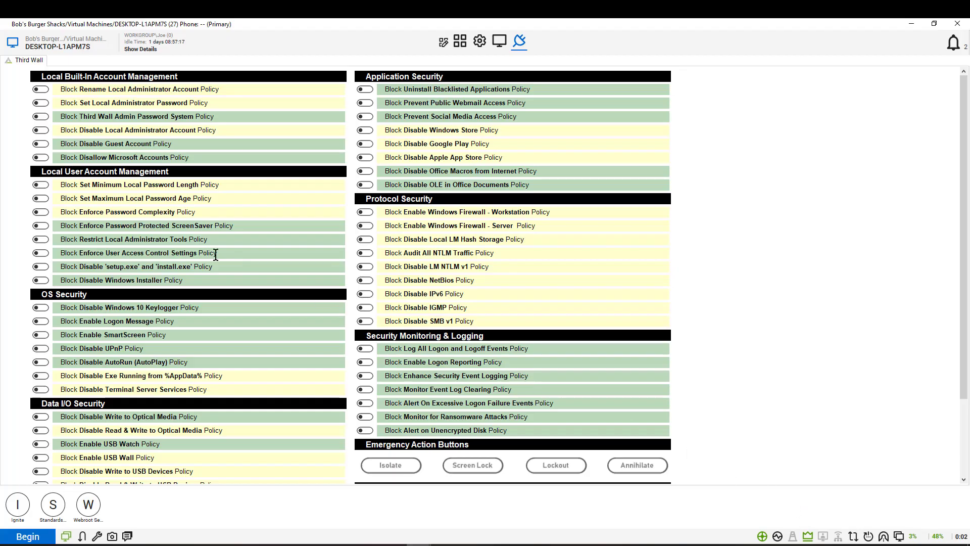
click(41, 307)
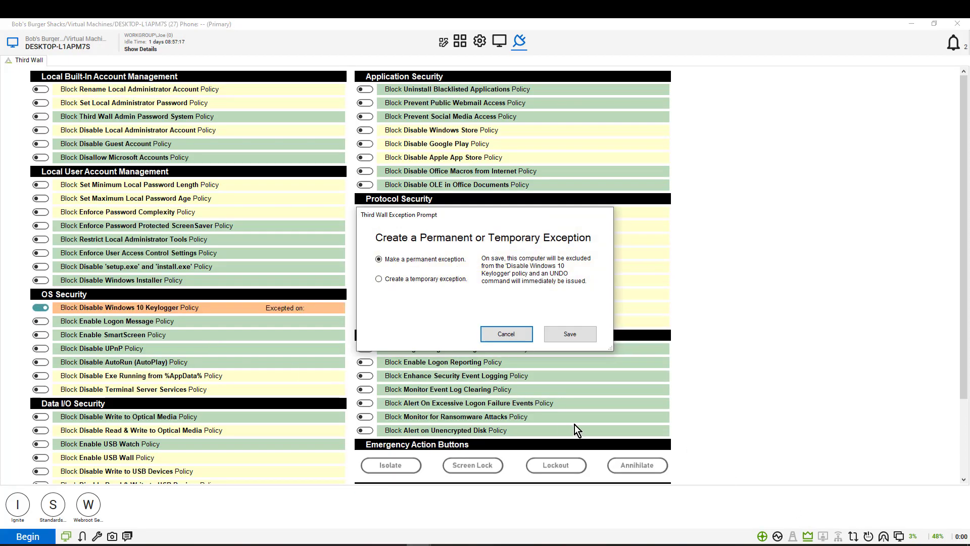
click(564, 336)
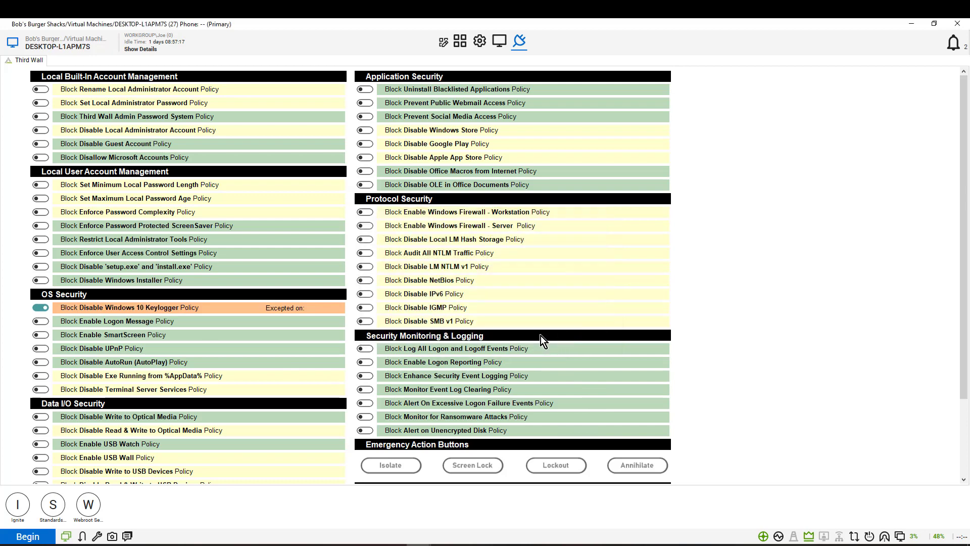
click(44, 415)
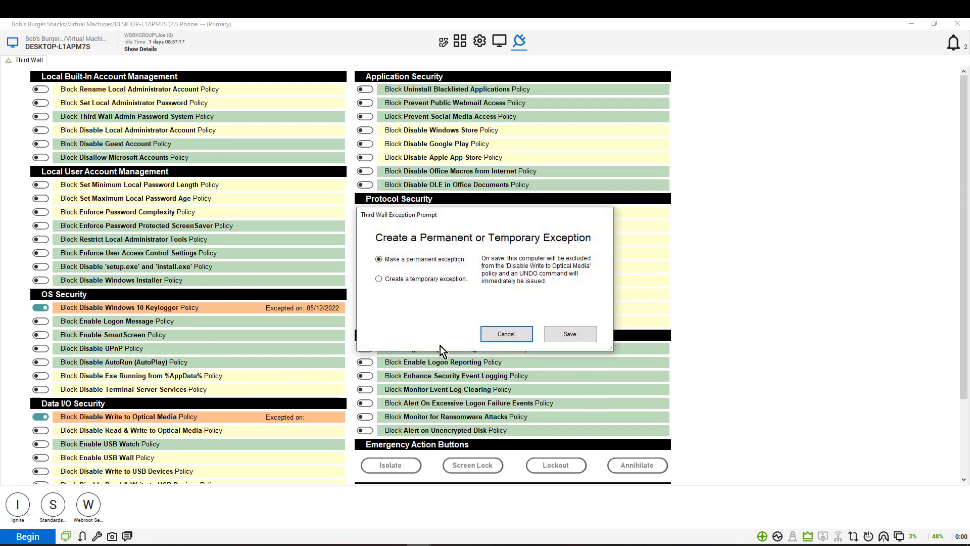
click(563, 334)
mouse_move(418, 544)
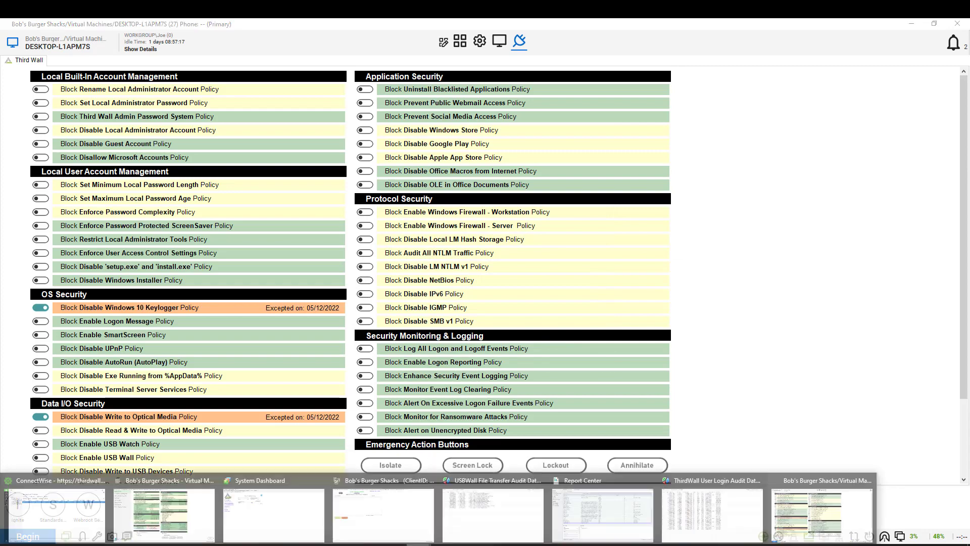
Preview TW_Client_Audit_Report with the Clients filter set to Bob's Burger Shacks
click(589, 516)
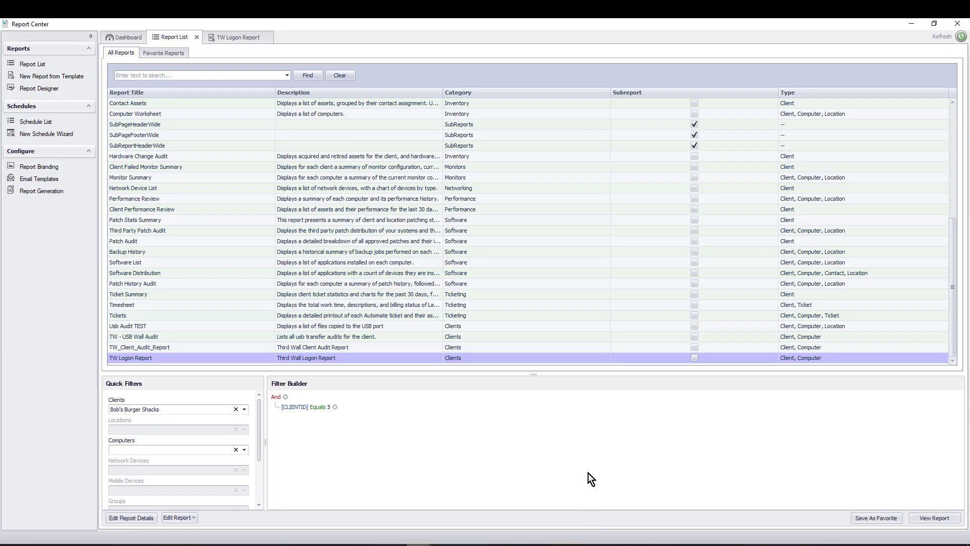
click(137, 348)
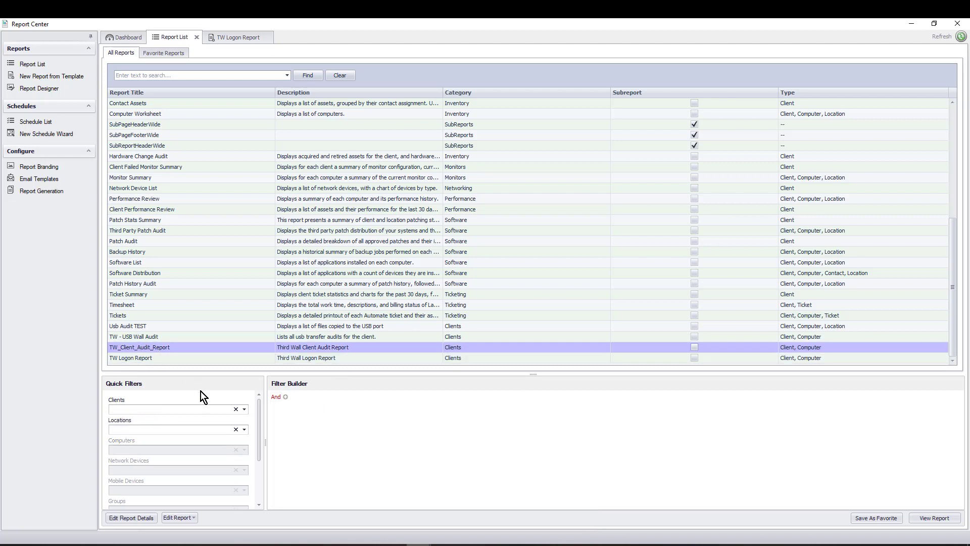
click(244, 409)
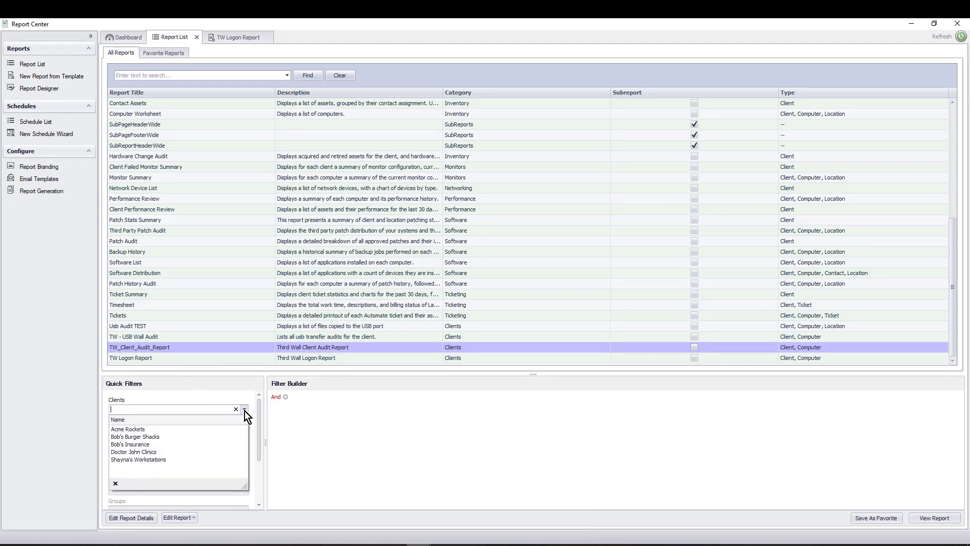
click(127, 438)
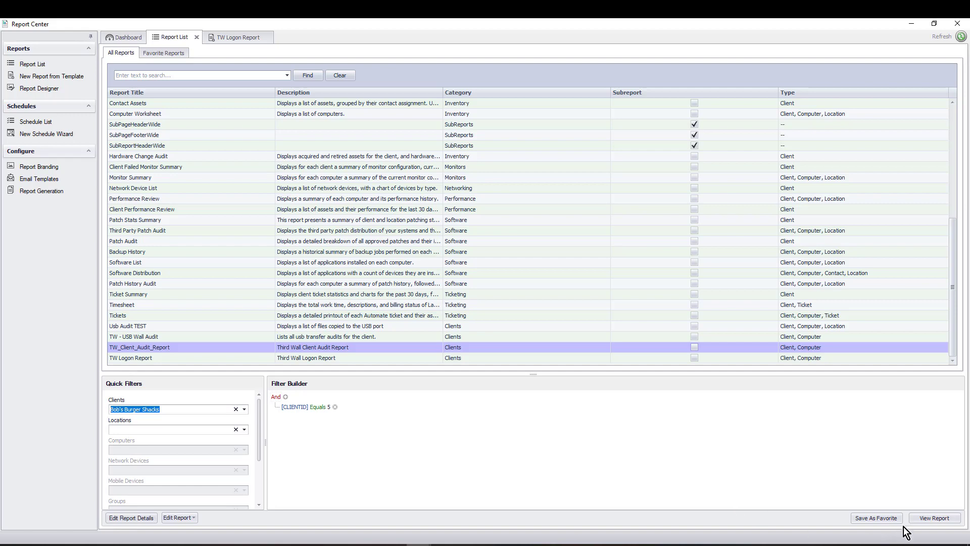
click(920, 517)
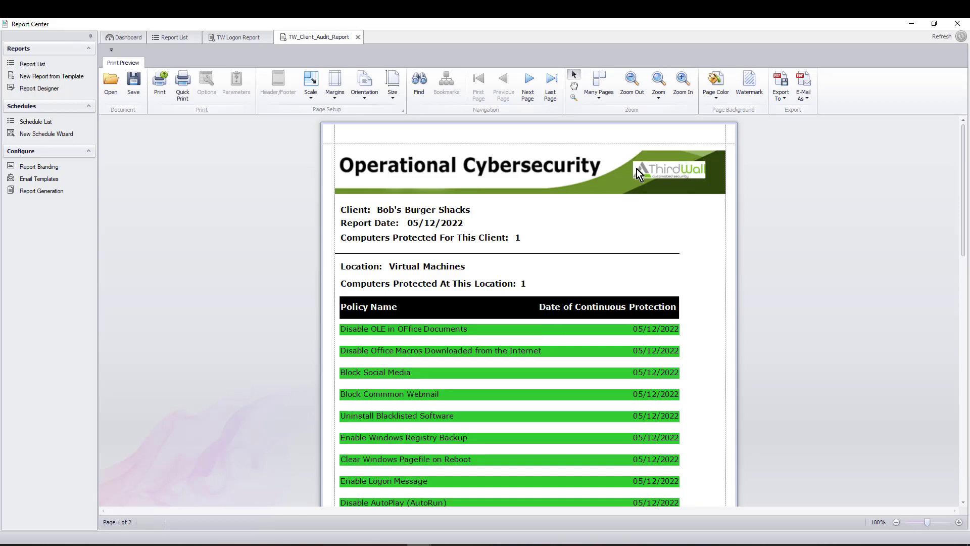
Read through the two-page audit report, including its client and location lines and DESKTOP-L1APM7S exceptions
click(432, 209)
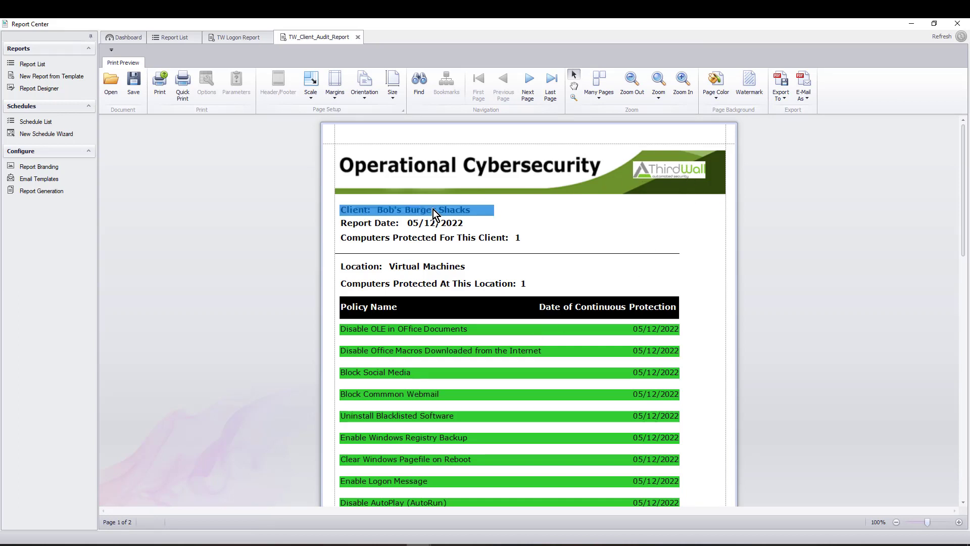
click(380, 275)
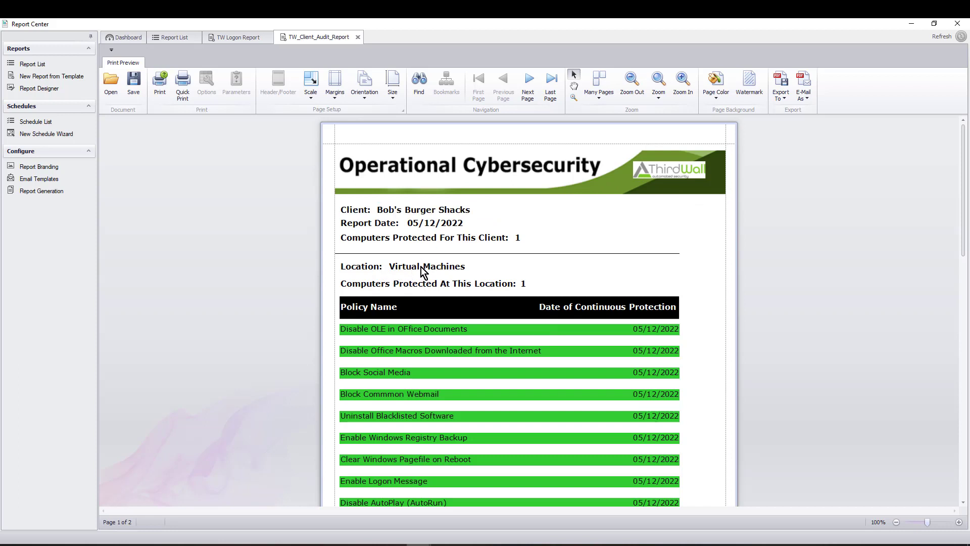
click(447, 267)
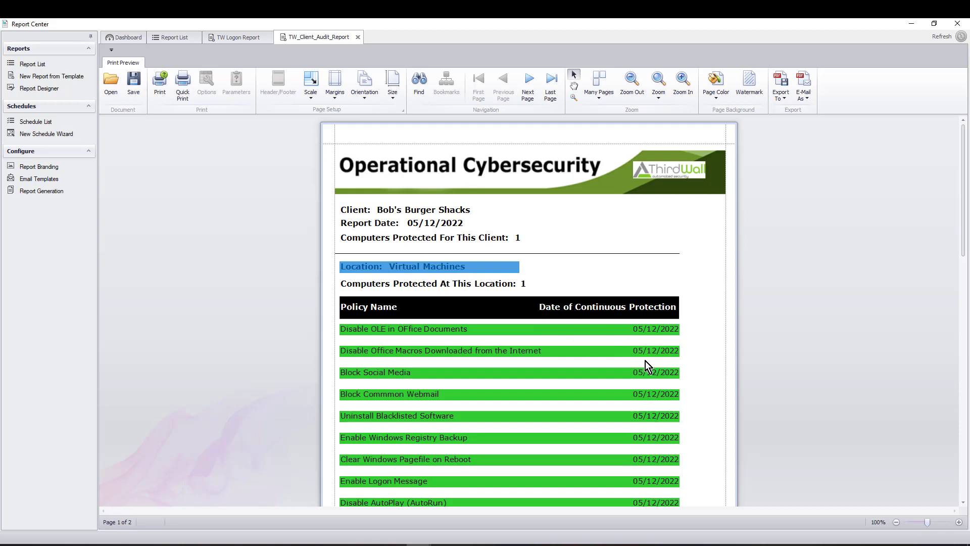
scroll(644, 360, down, 5)
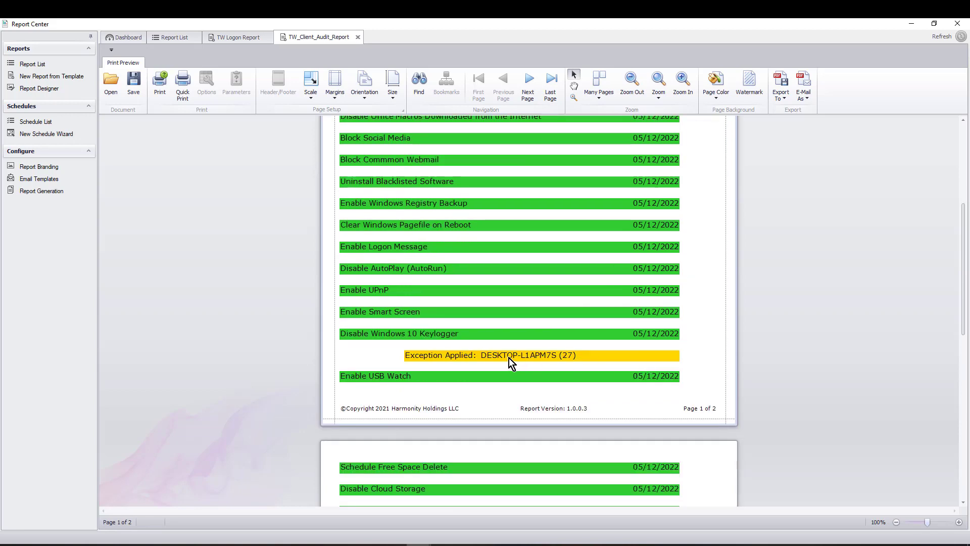
scroll(502, 349, down, 10)
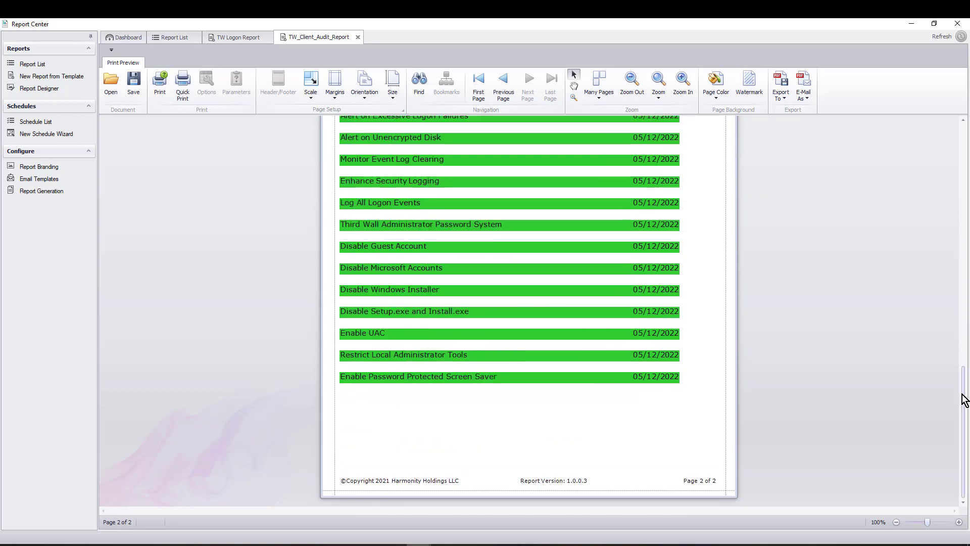
drag(963, 396, 955, 143)
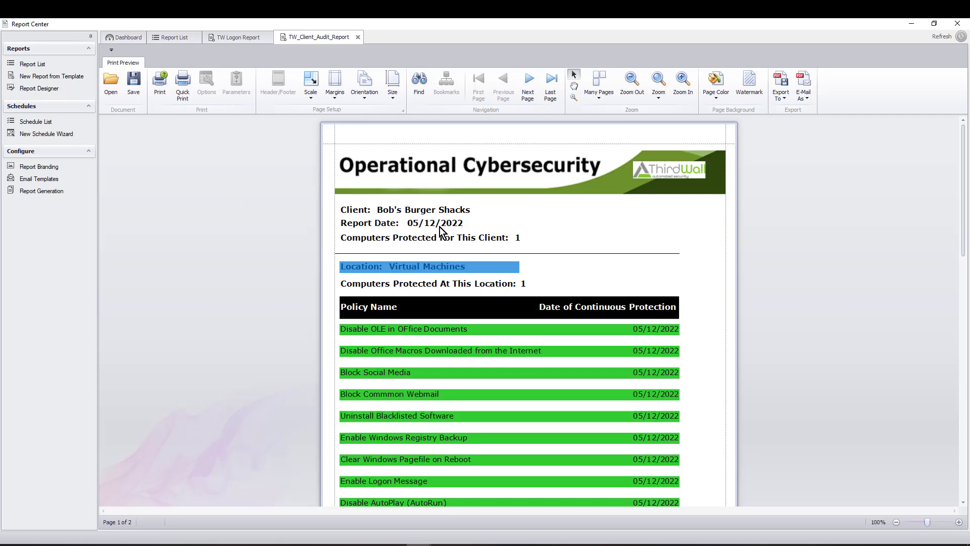
click(460, 233)
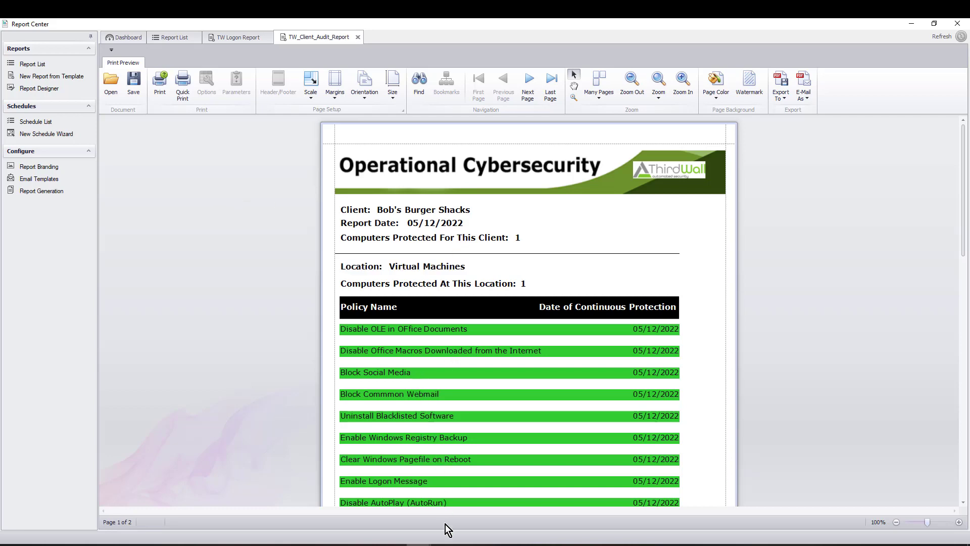
mouse_move(444, 543)
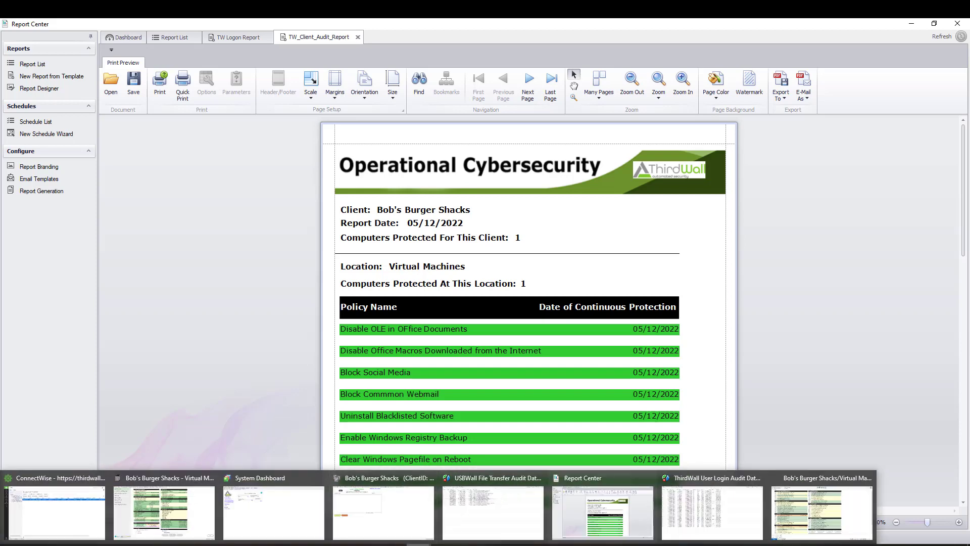
Switch via the location window to the main console showing Bob's Burger Shacks : Virtual Machines computers
click(148, 516)
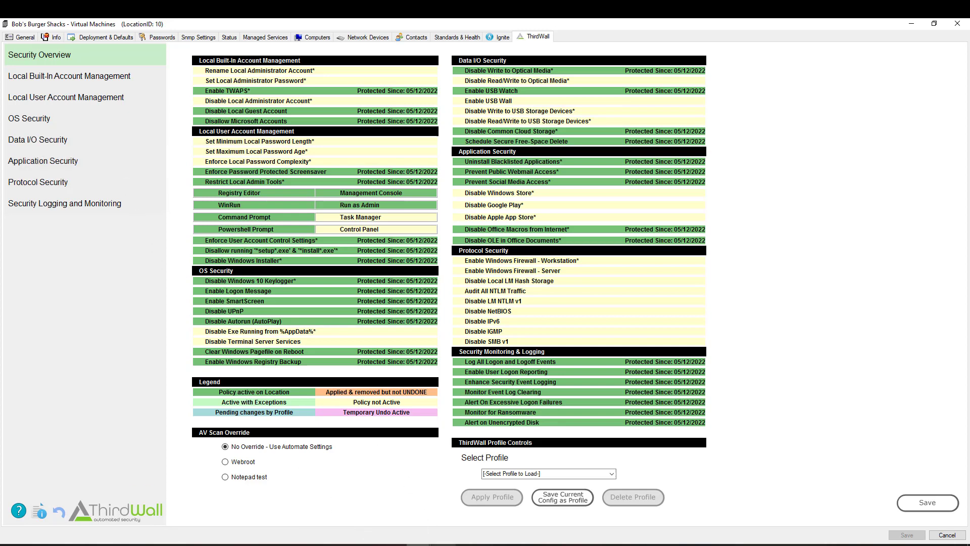
mouse_move(432, 543)
click(69, 515)
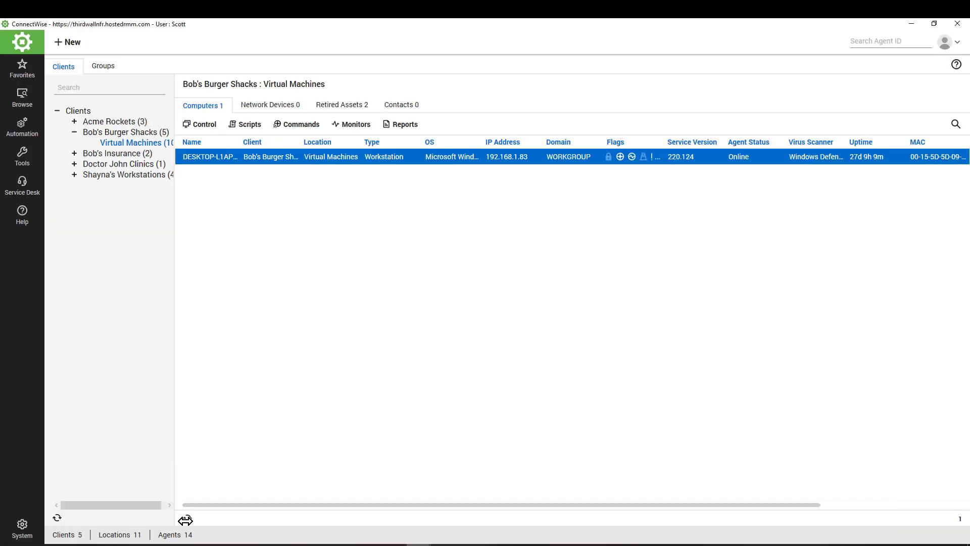
Bring up the slide show's ThirdWall 'Training goals / agenda' slide to check the Reports / Dataviews topic
mouse_move(298, 544)
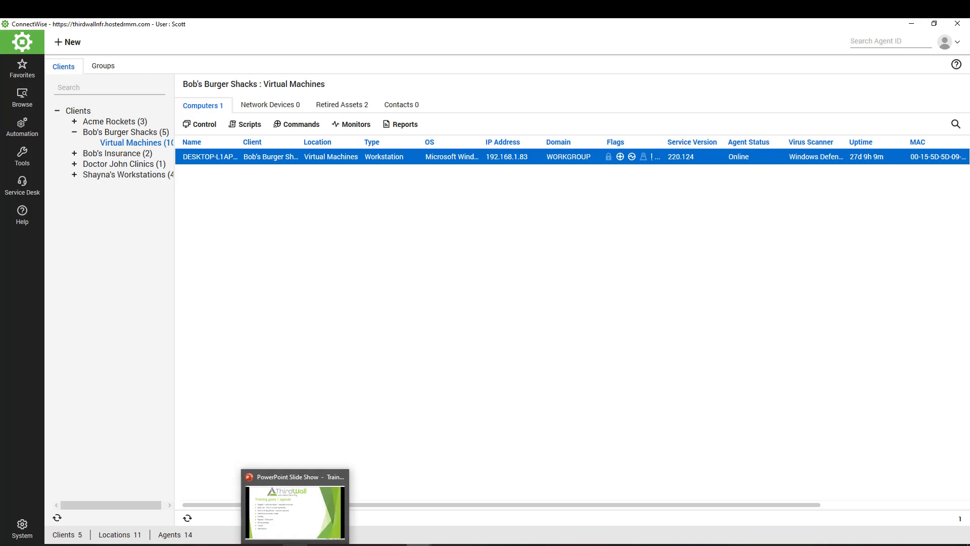
click(298, 521)
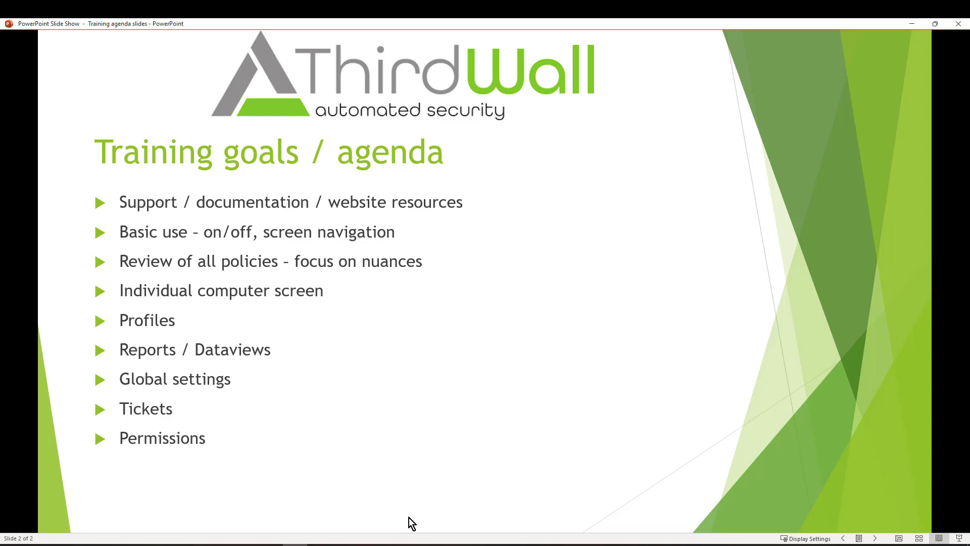
click(411, 539)
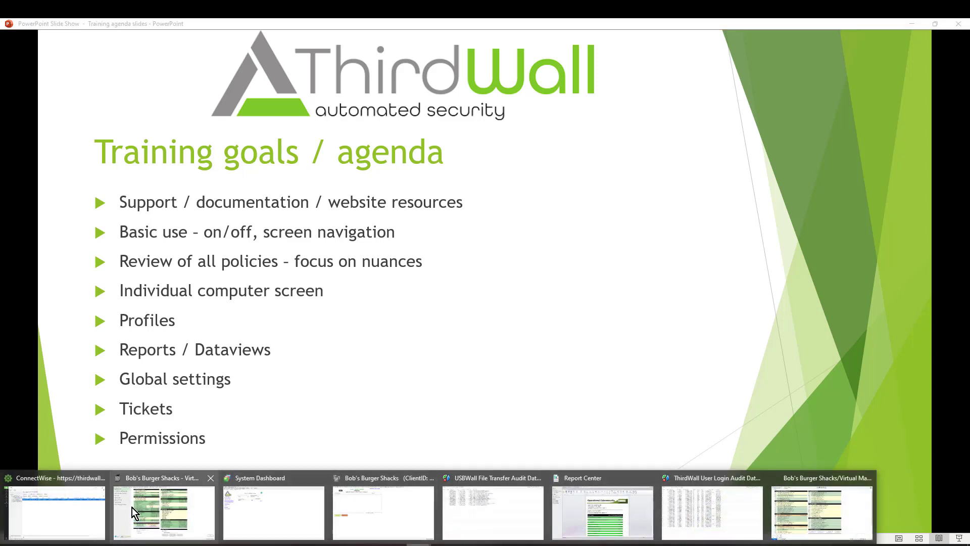
Open the Thirdwall Computer Audit Log dataview from Clients > Dataviews > ThirdWallV2, review its records, then close it
click(90, 510)
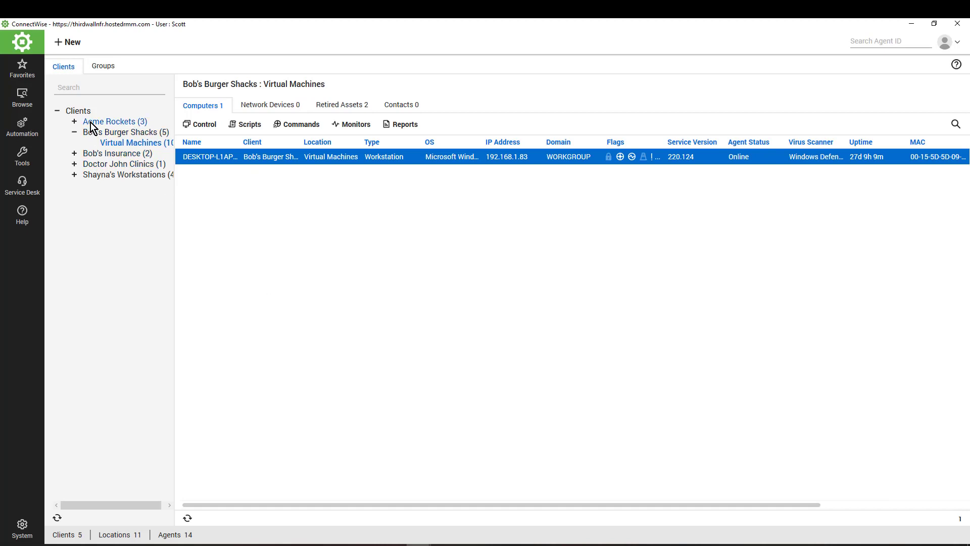
right_click(78, 111)
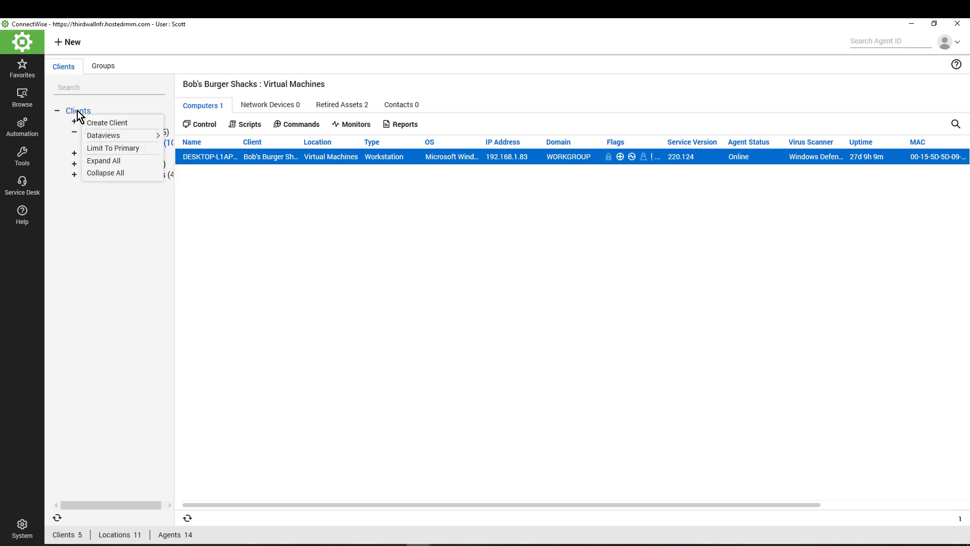
mouse_move(112, 135)
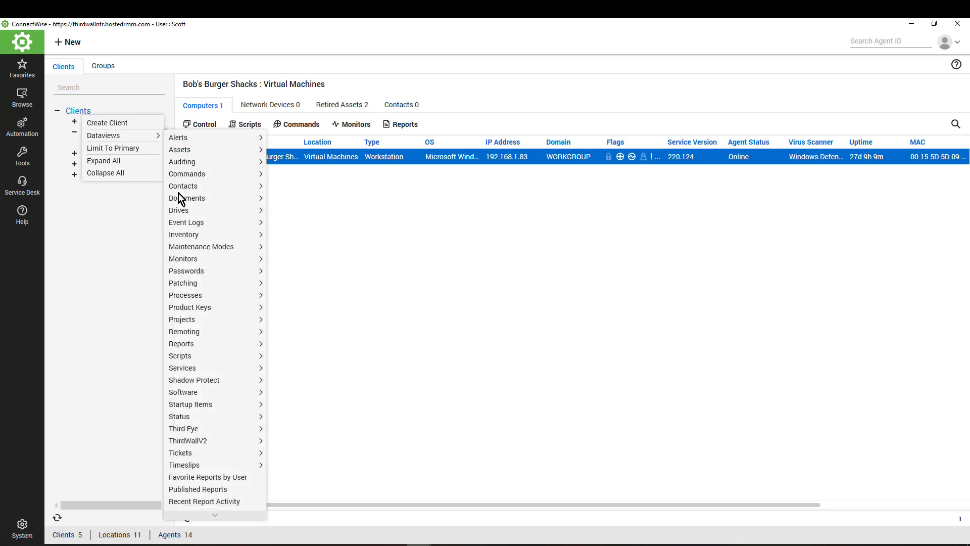
mouse_move(193, 444)
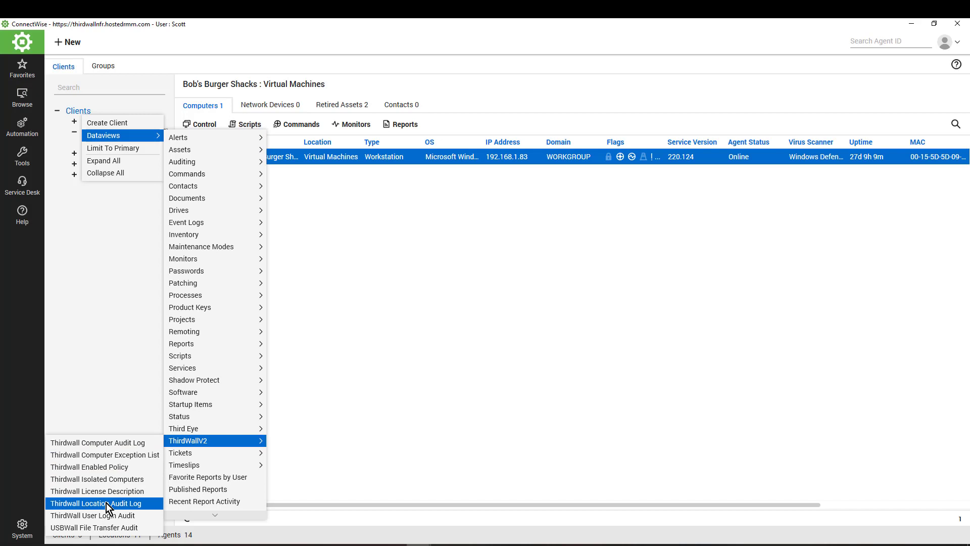
click(119, 442)
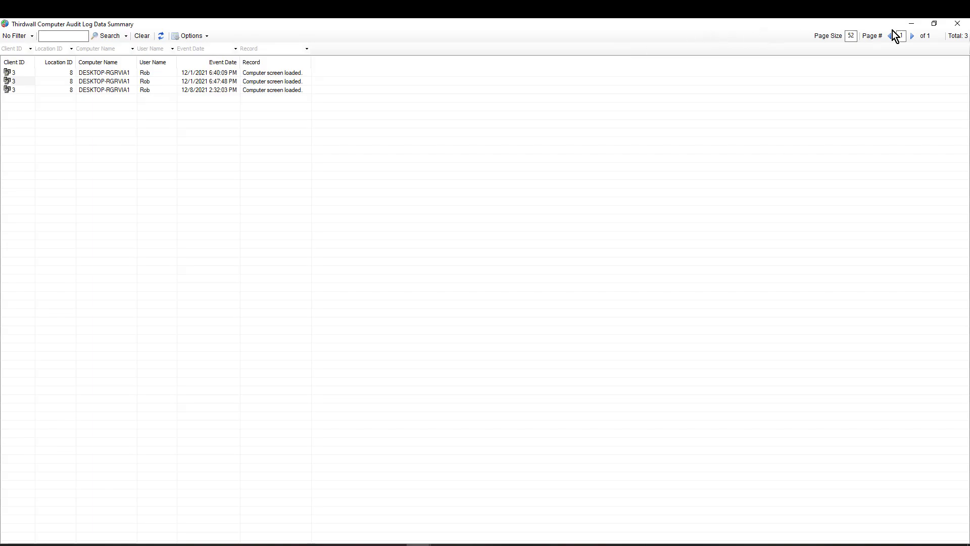
click(955, 27)
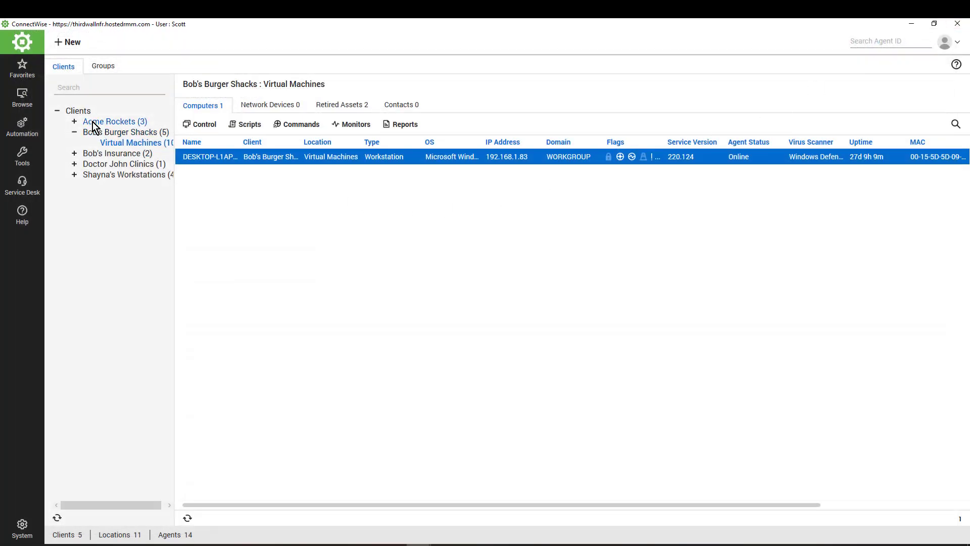
right_click(79, 111)
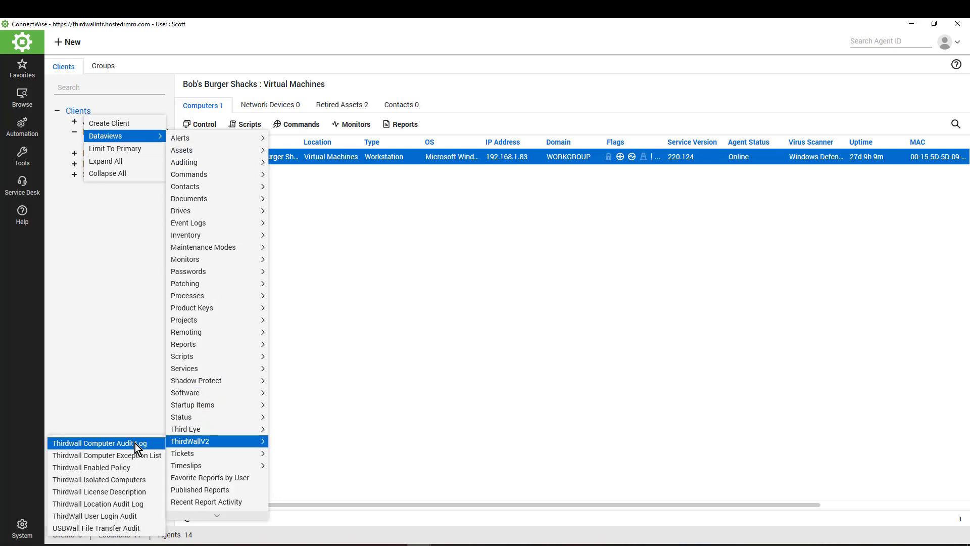
click(96, 456)
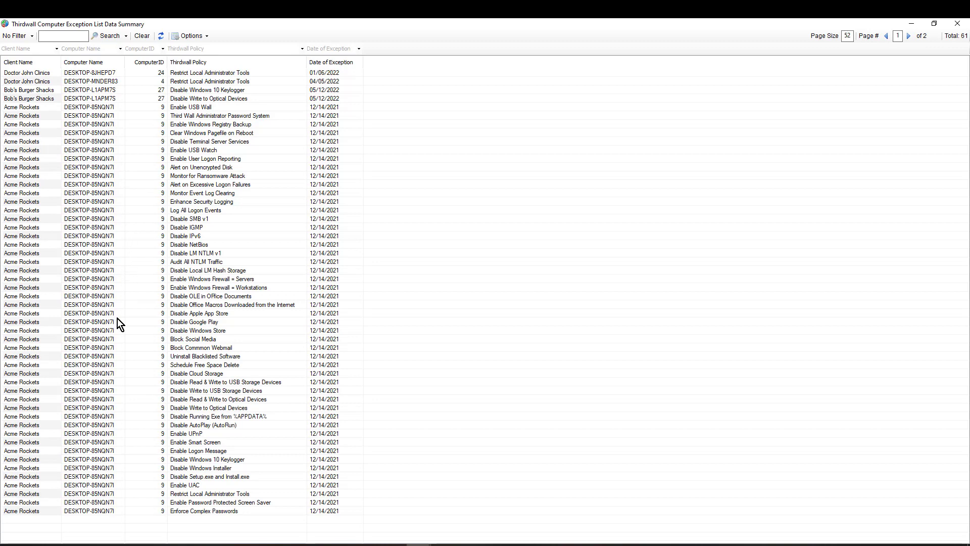
click(956, 25)
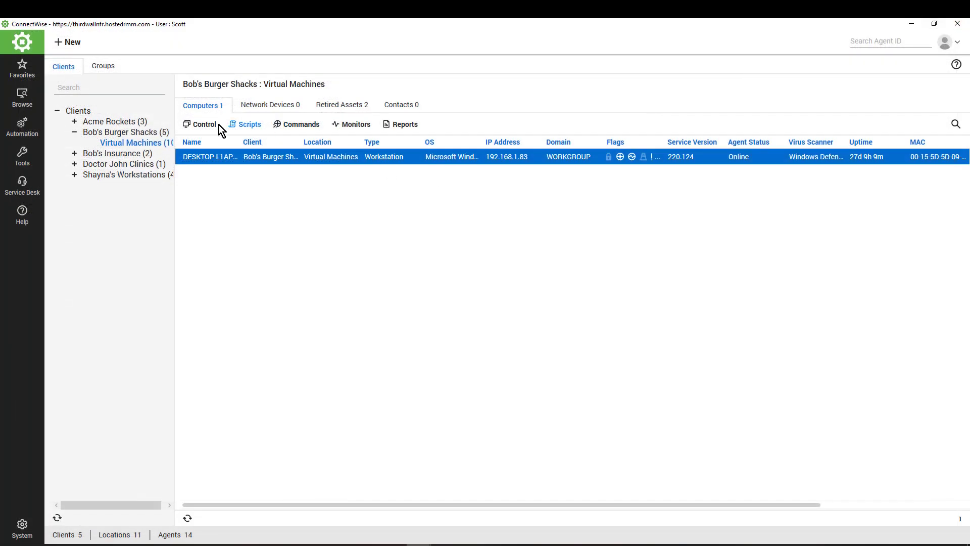
Review and close the Thirdwall Enabled Policy dataview (186 policies), then reopen the Clients context menu
right_click(89, 114)
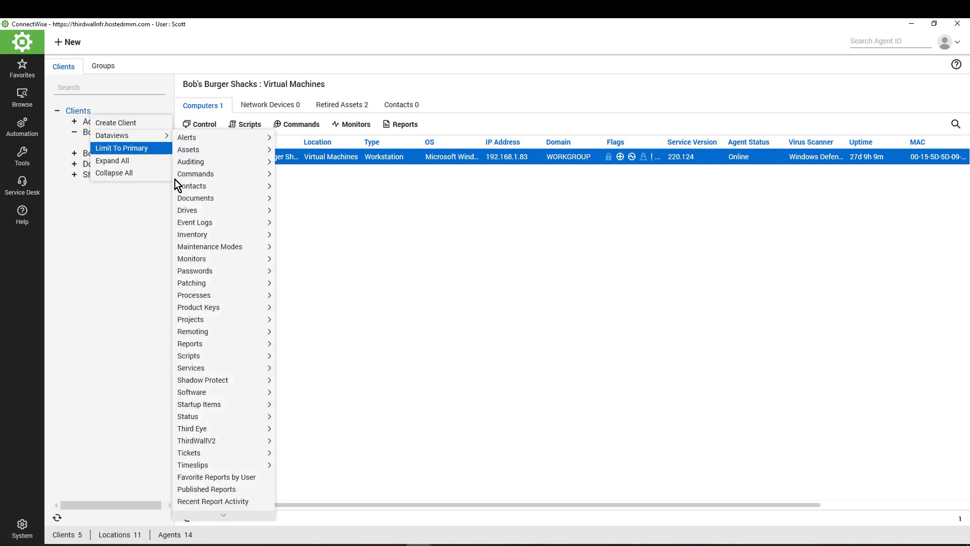
mouse_move(225, 439)
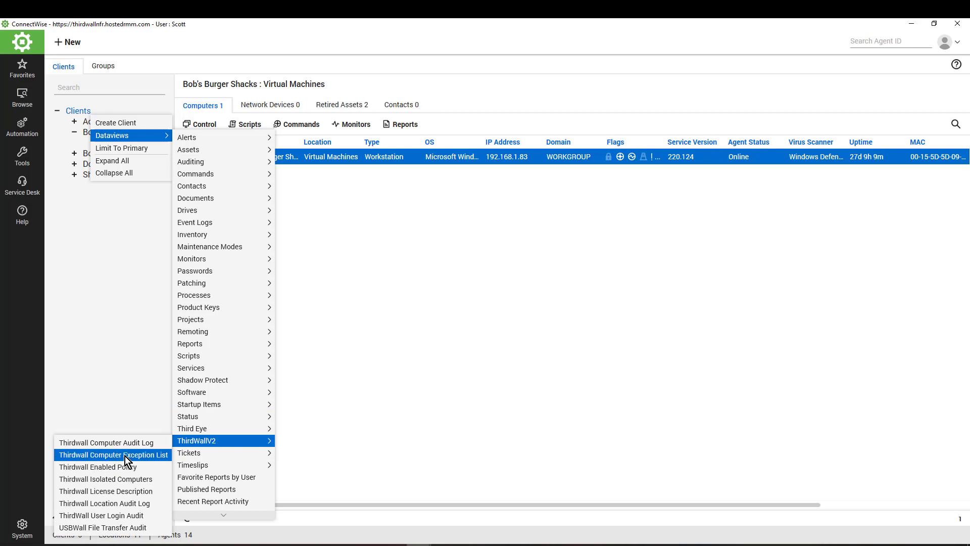
click(101, 466)
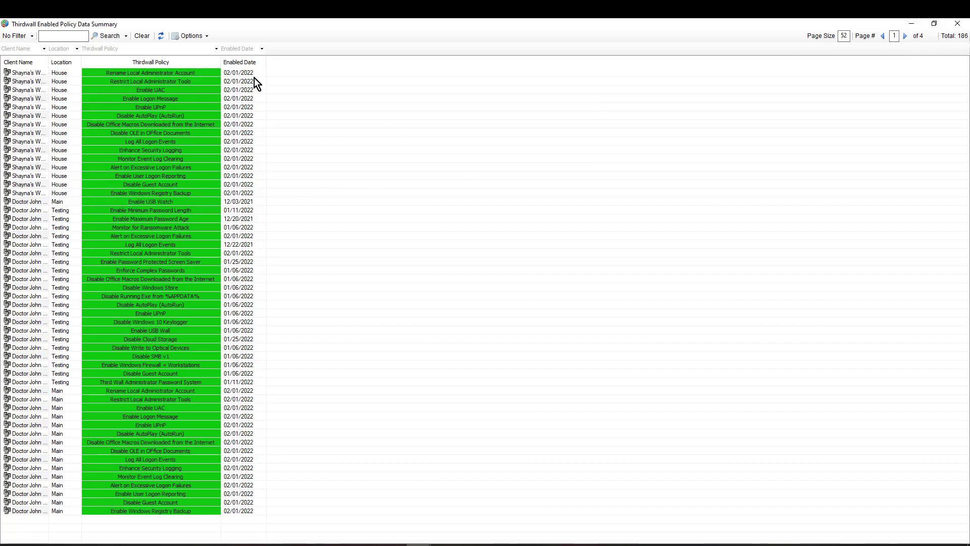
click(957, 23)
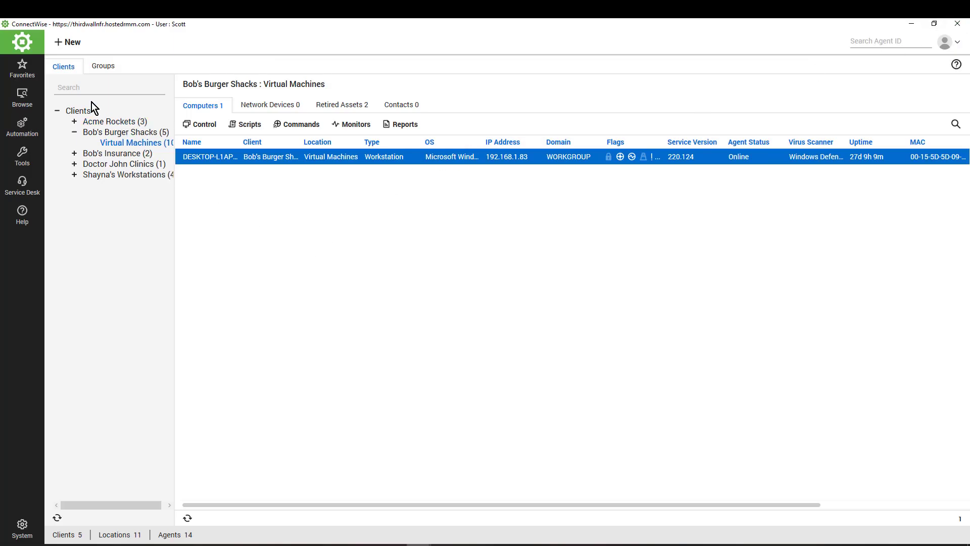
right_click(73, 111)
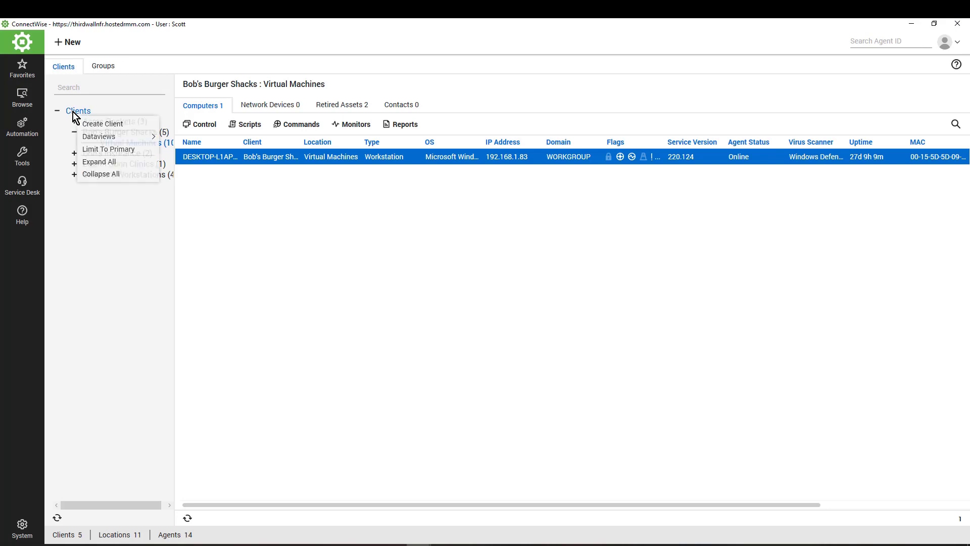
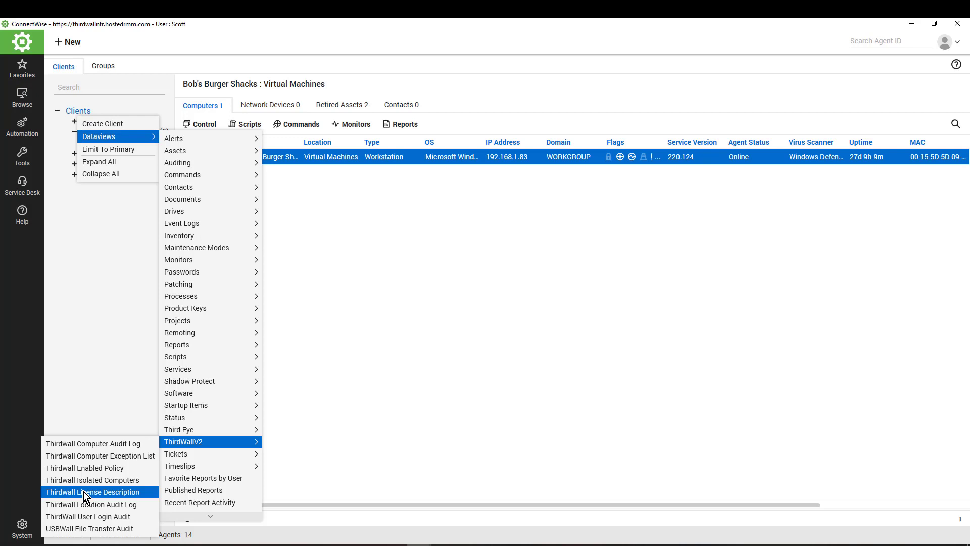
Close the Dataviews menu and bring the 'Training goals / agenda' slide show to the front
click(487, 402)
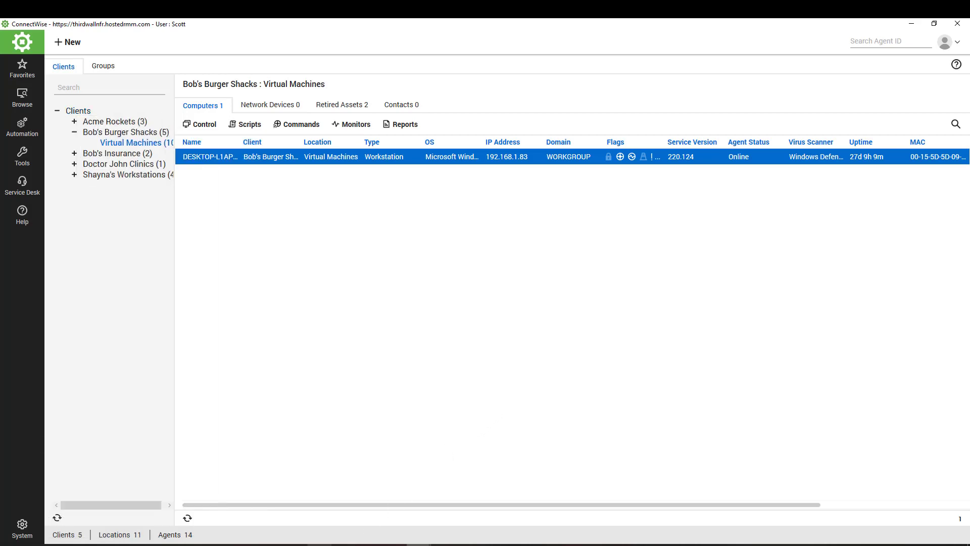
click(295, 544)
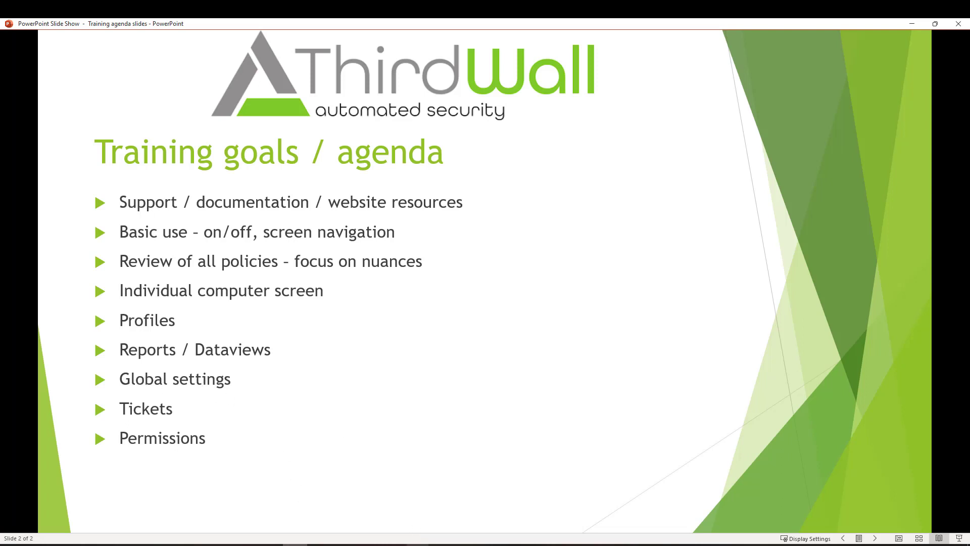
Return to the System Dashboard's Third Wall Preferences and view Monitor Frequency, then the Alert Communications templates
mouse_move(417, 545)
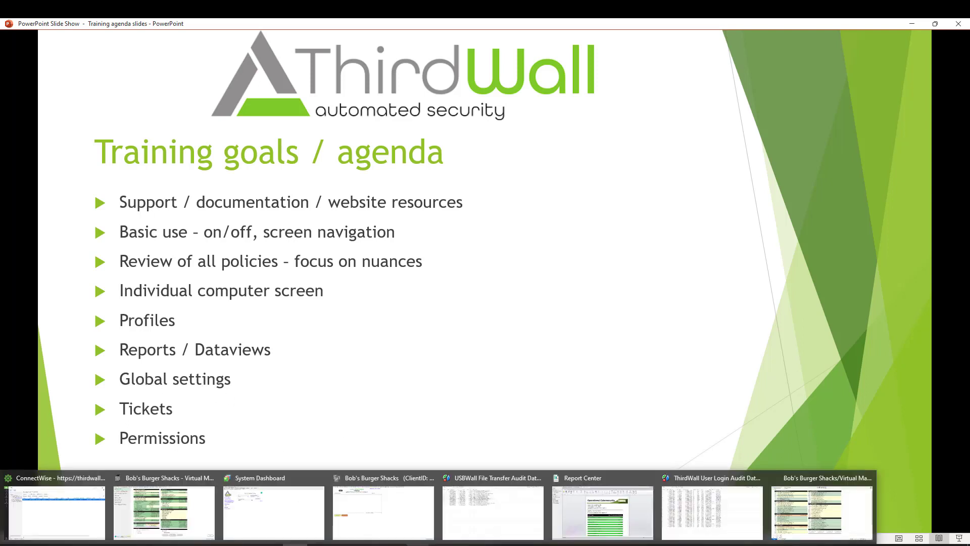
click(269, 511)
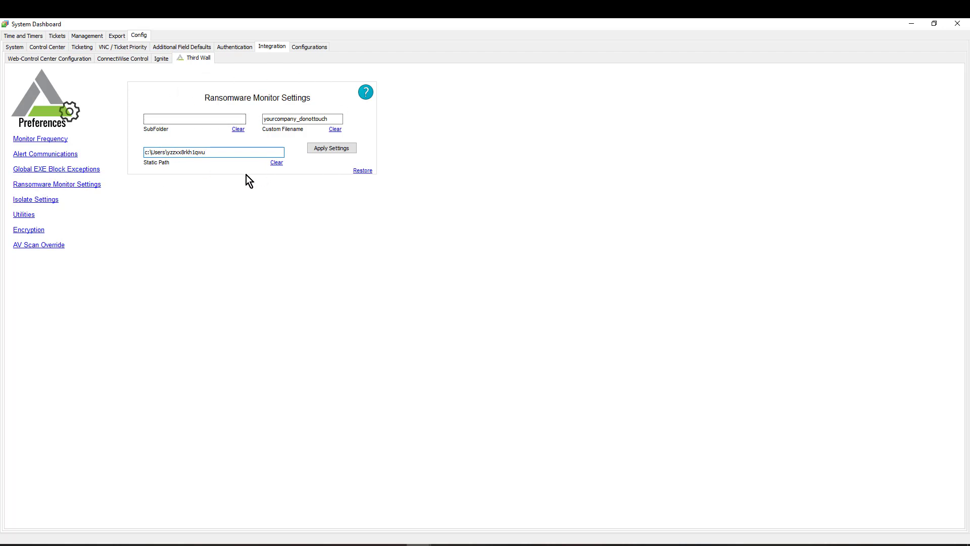
click(38, 139)
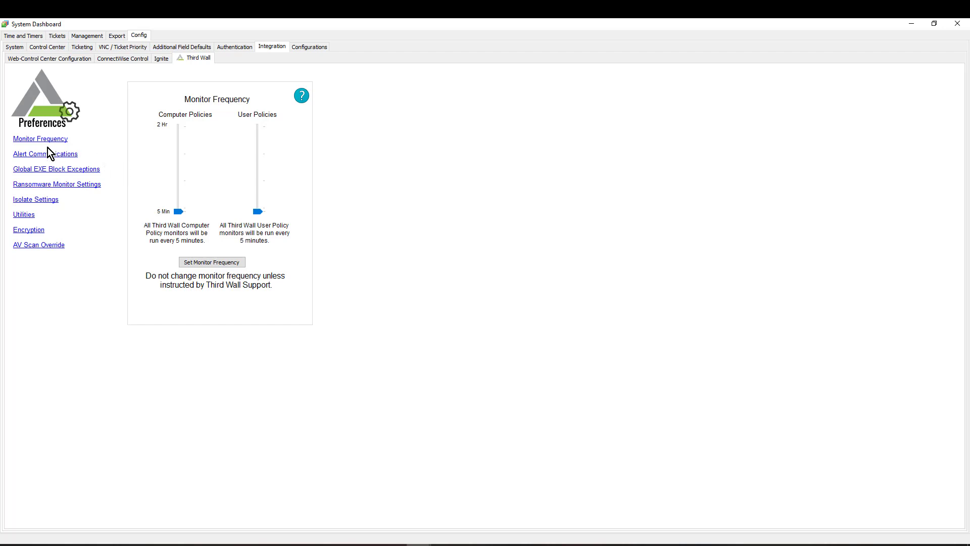
click(34, 158)
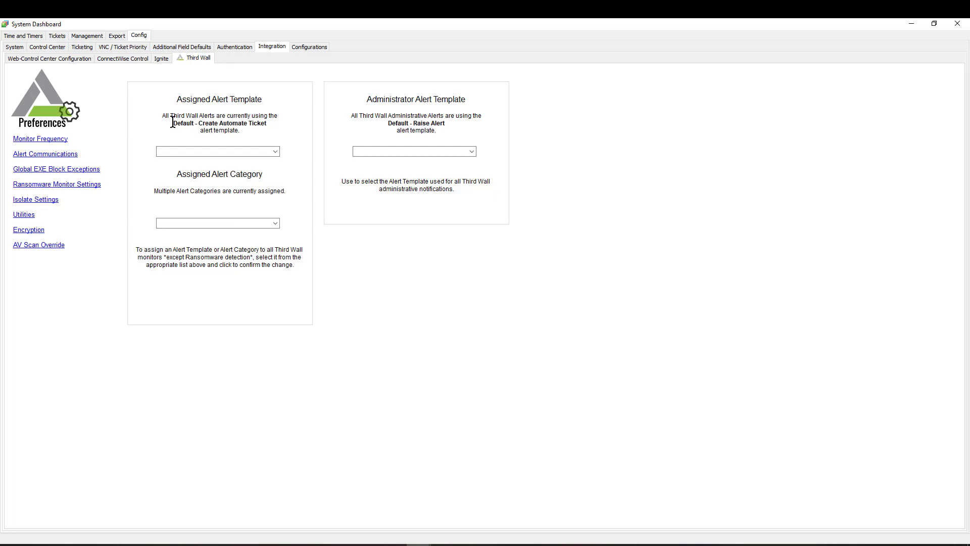
Inspect the current alert template and the template and category lists without changing them, then return to the main console
drag(174, 123, 268, 122)
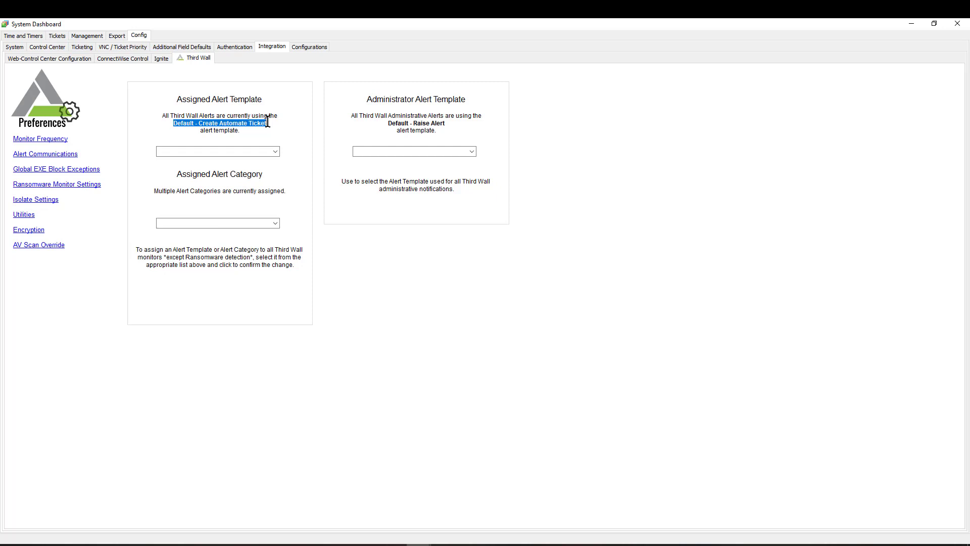
click(279, 152)
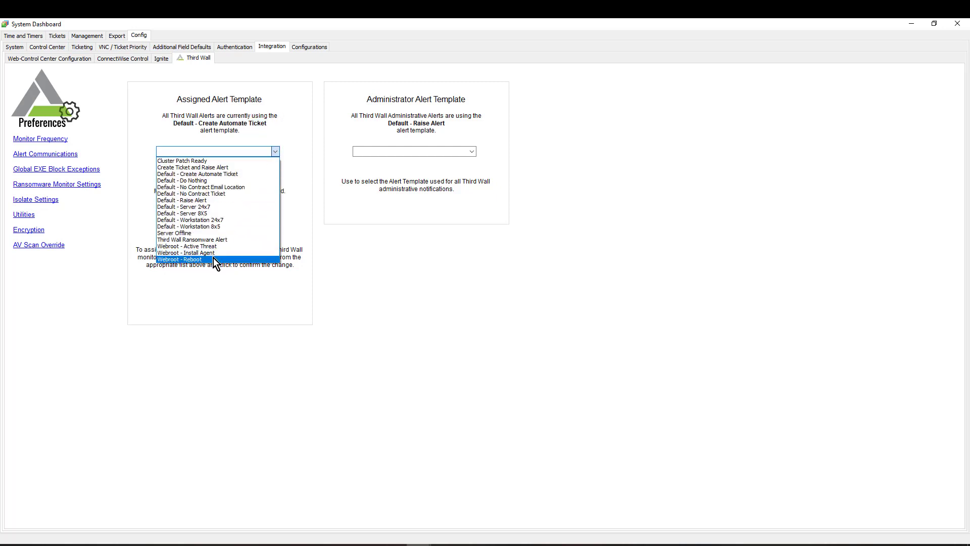
click(277, 153)
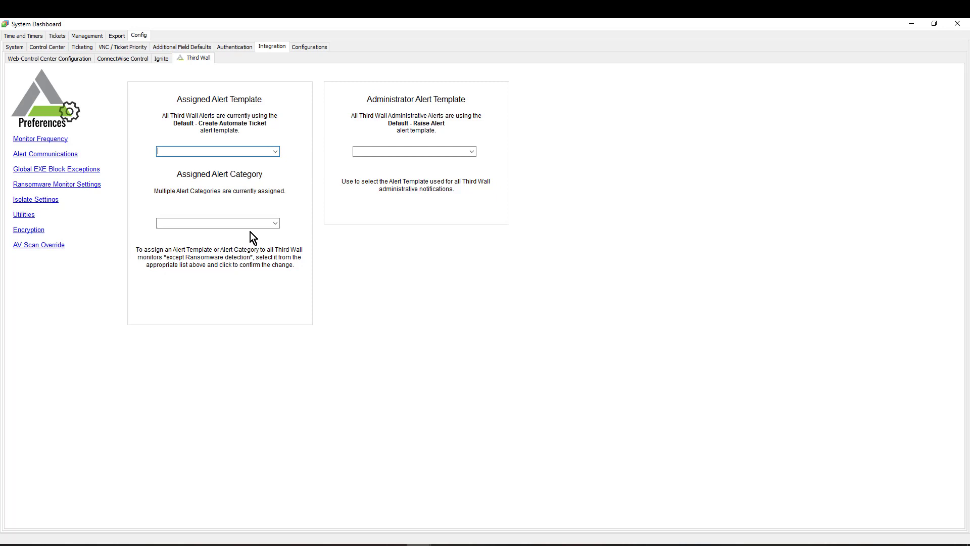
click(276, 223)
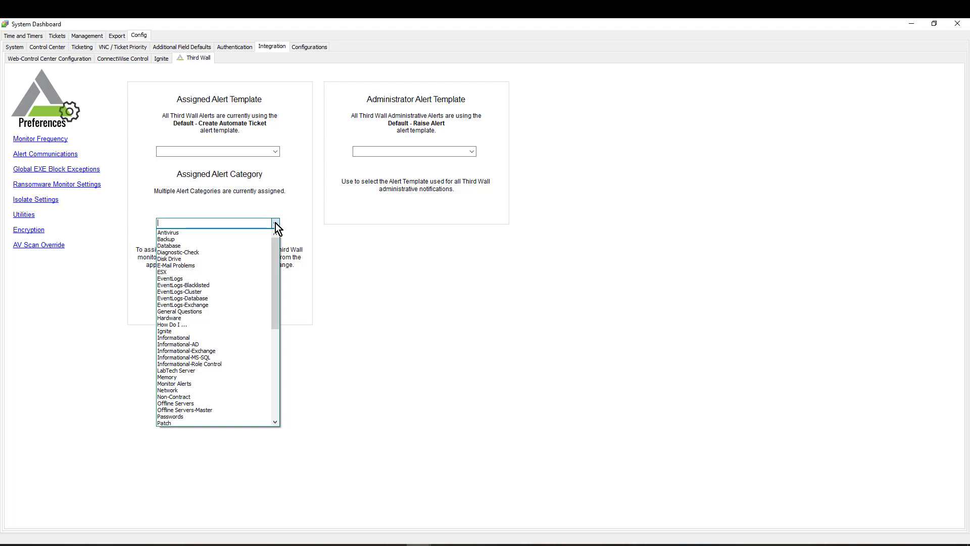
click(365, 233)
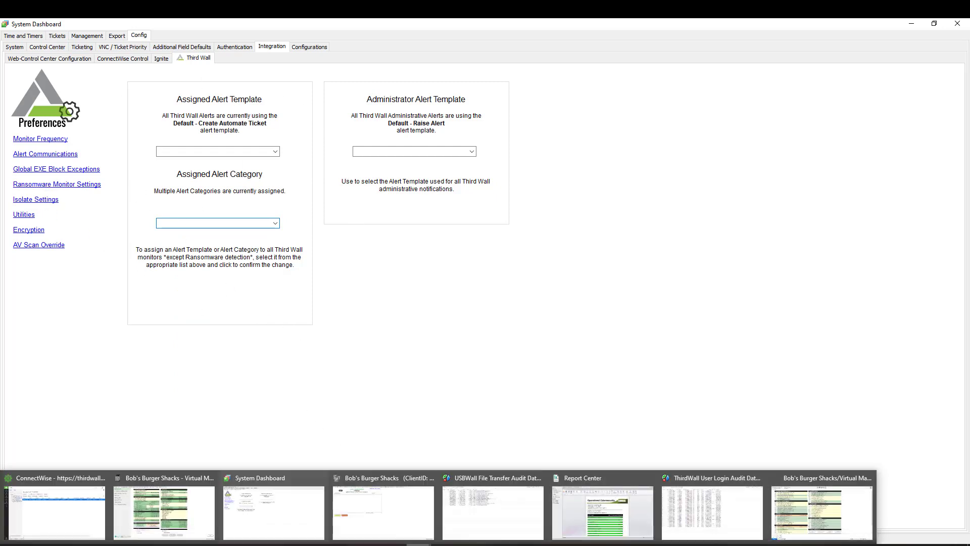
click(35, 504)
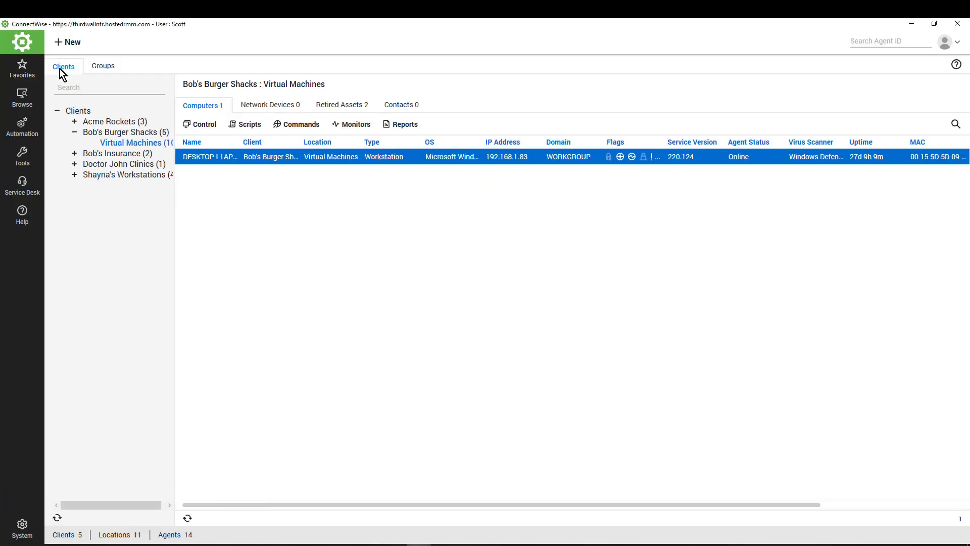
Open the Enable TWAPS group under ThirdWallV2 > Local Built-In Account Management in the Groups tree
click(109, 67)
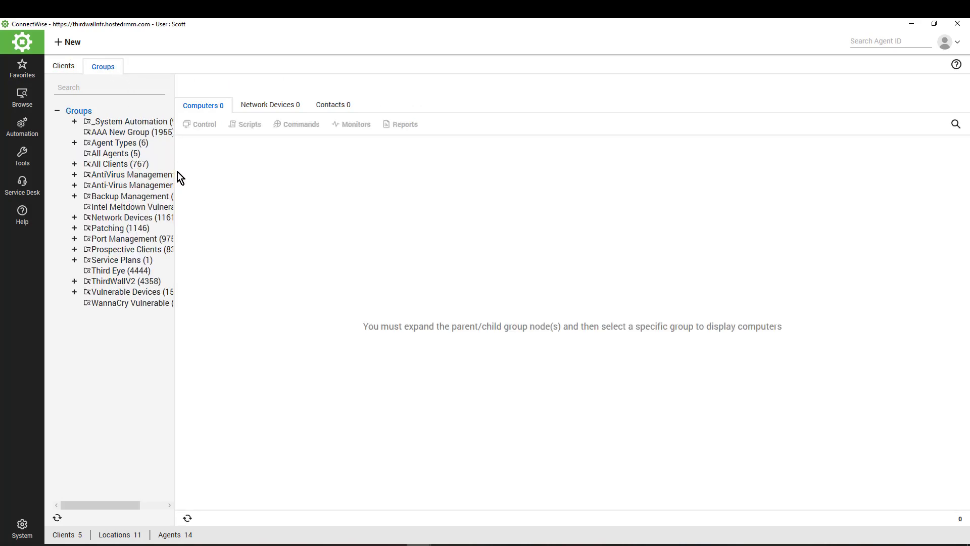
drag(174, 175, 307, 179)
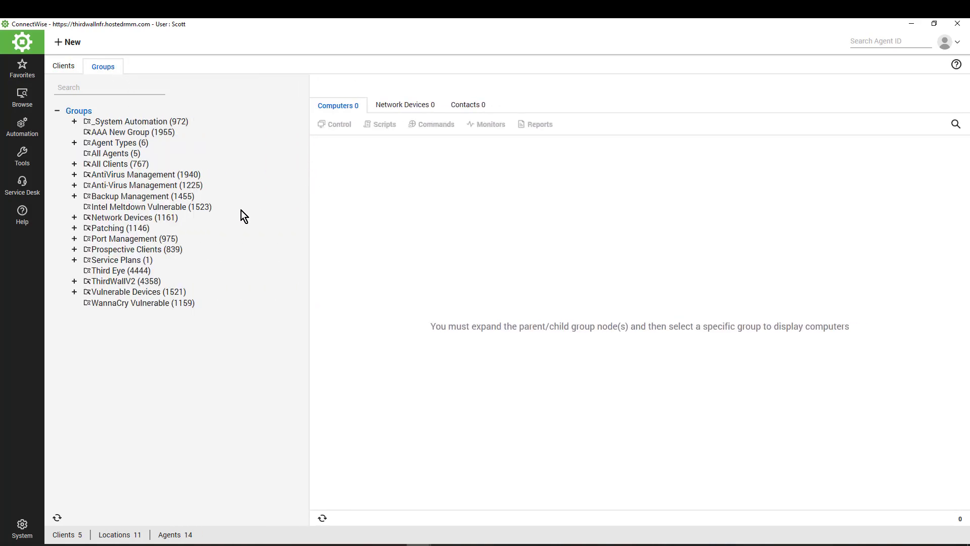
click(75, 281)
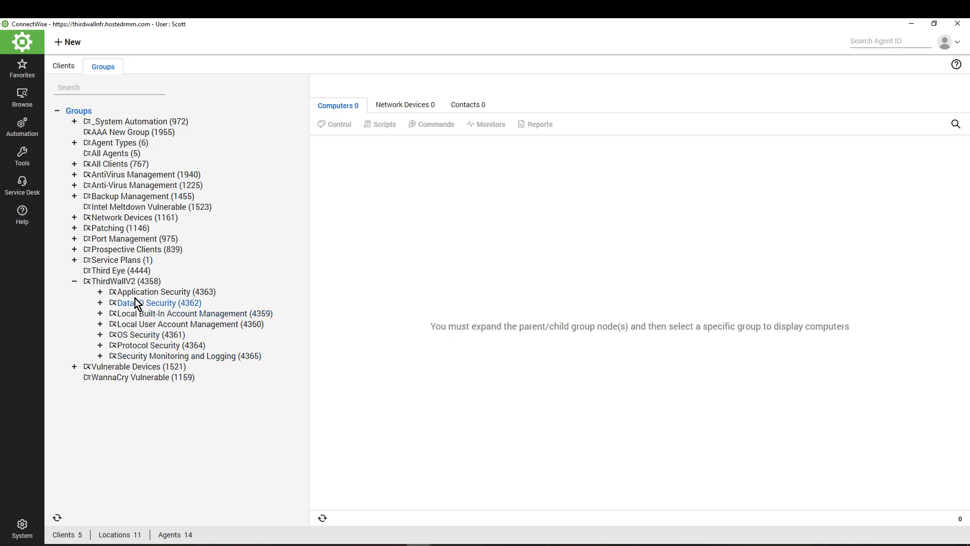
click(101, 314)
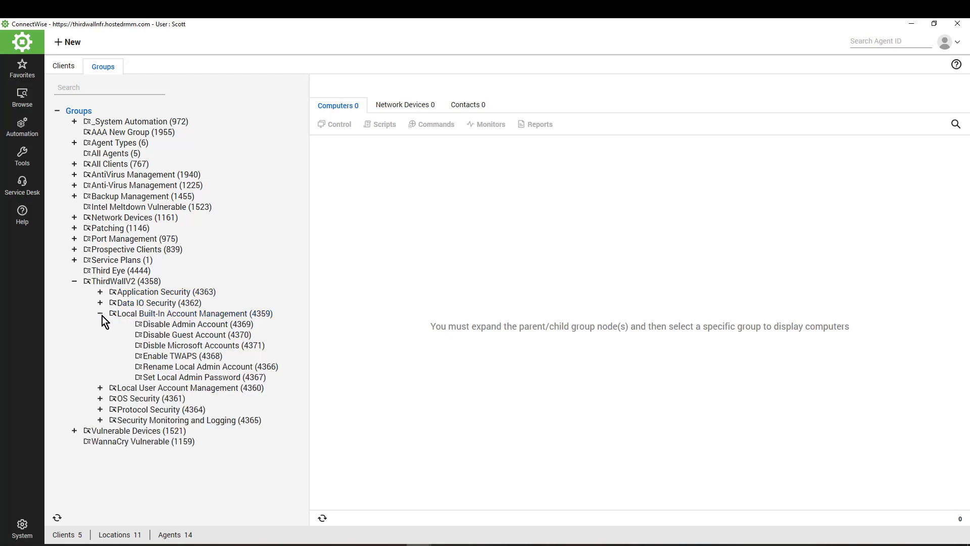
click(165, 360)
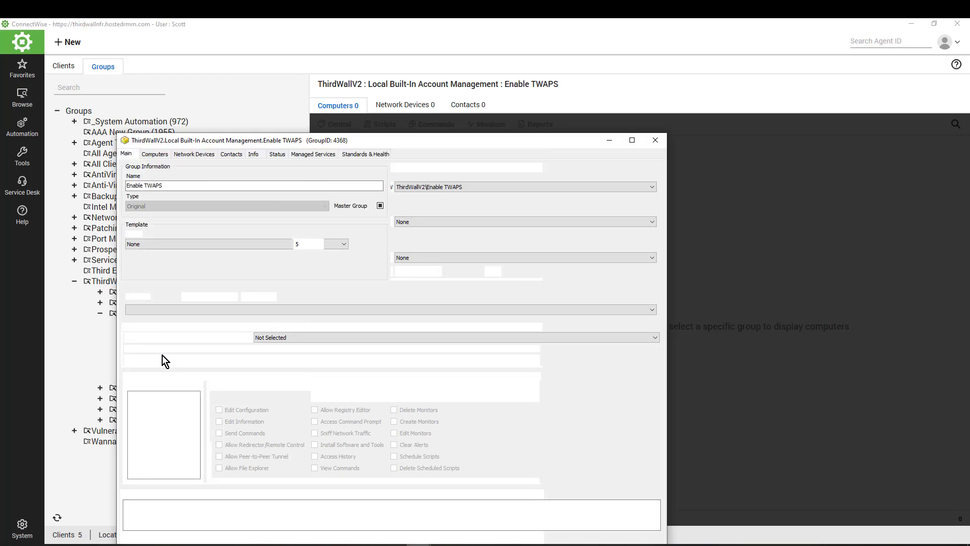
Check the group's TW - Enable TWAPS remote monitor settings, then close the Enable TWAPS group window
click(155, 153)
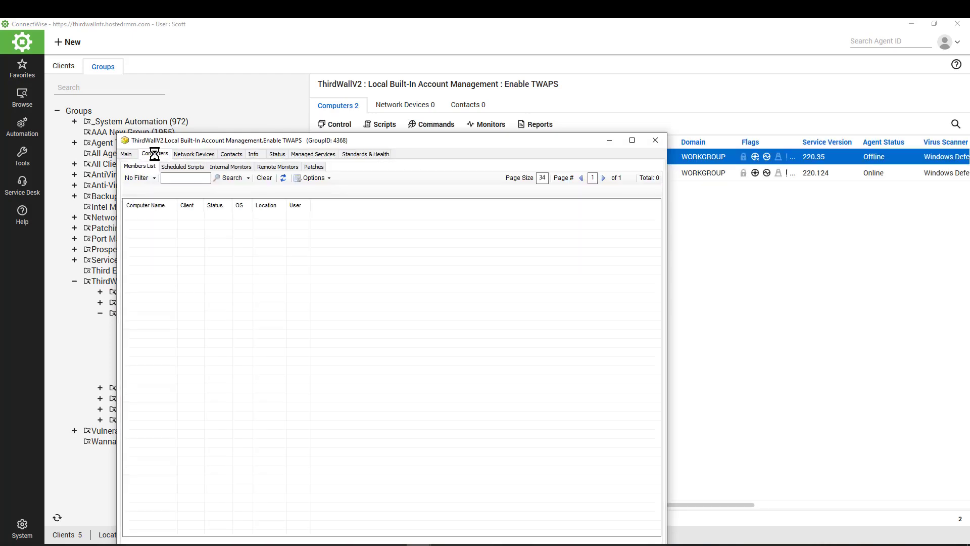
click(269, 169)
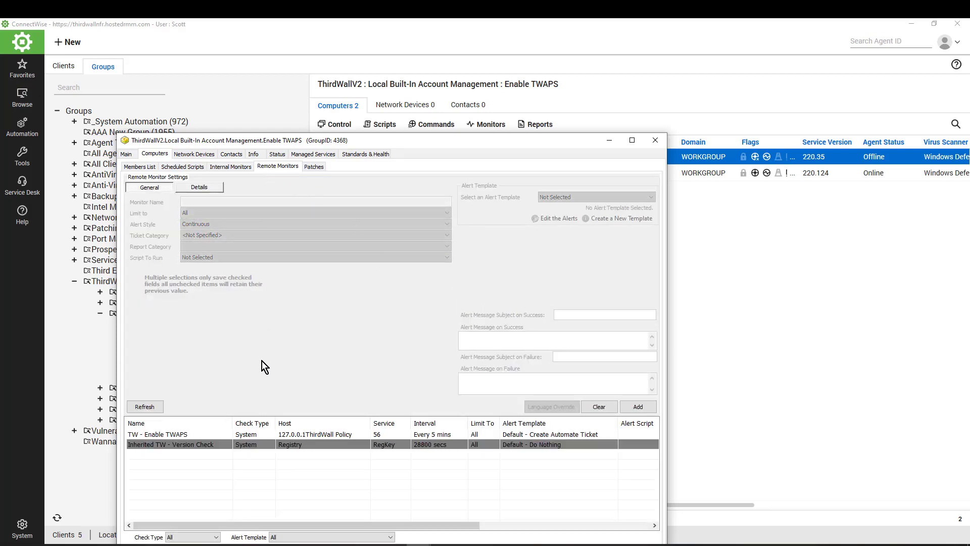
click(177, 435)
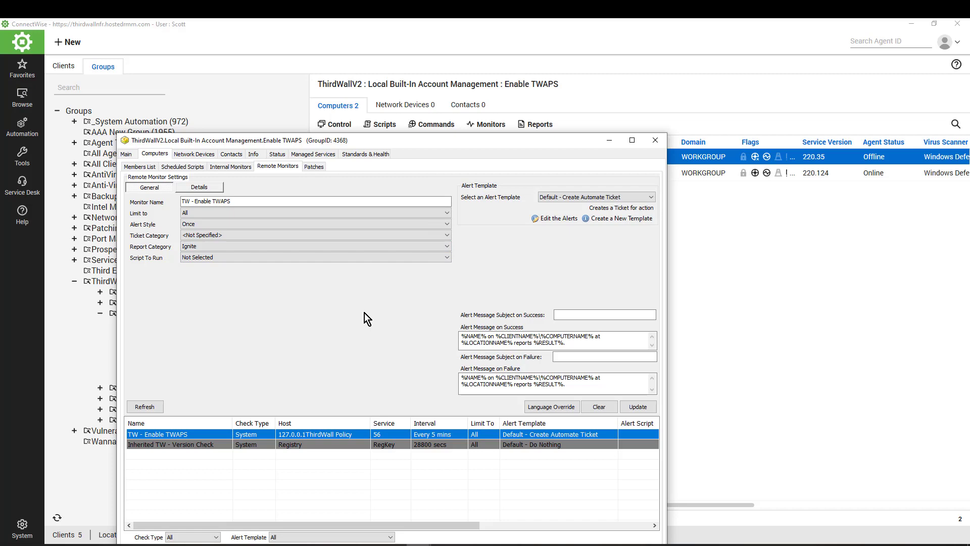
click(654, 140)
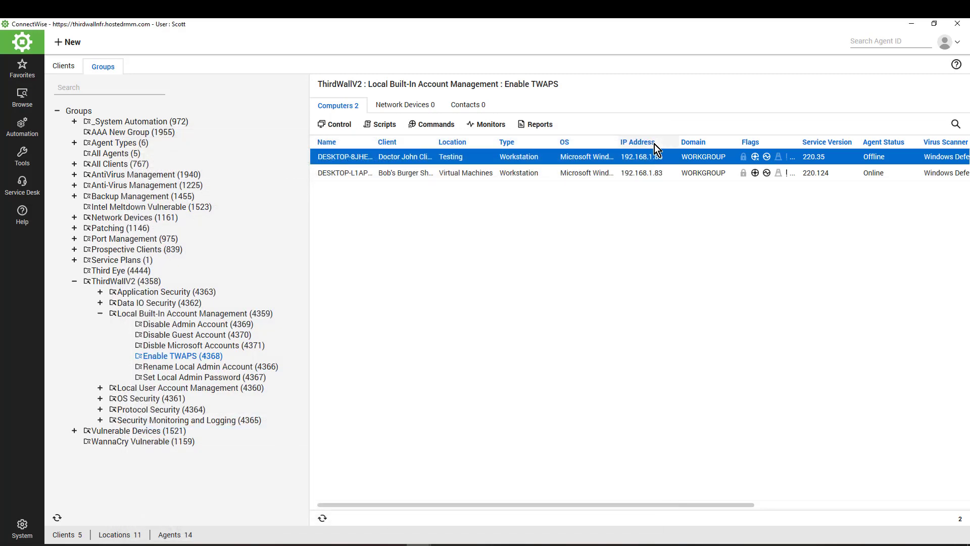
Go back to the Clients view and bring the System Dashboard's Third Wall Preferences to the front
click(64, 70)
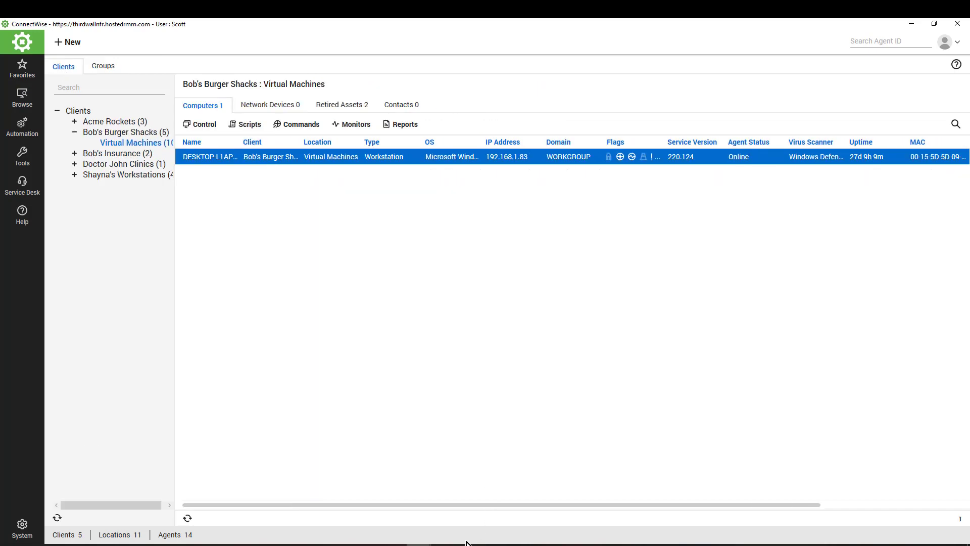
click(418, 544)
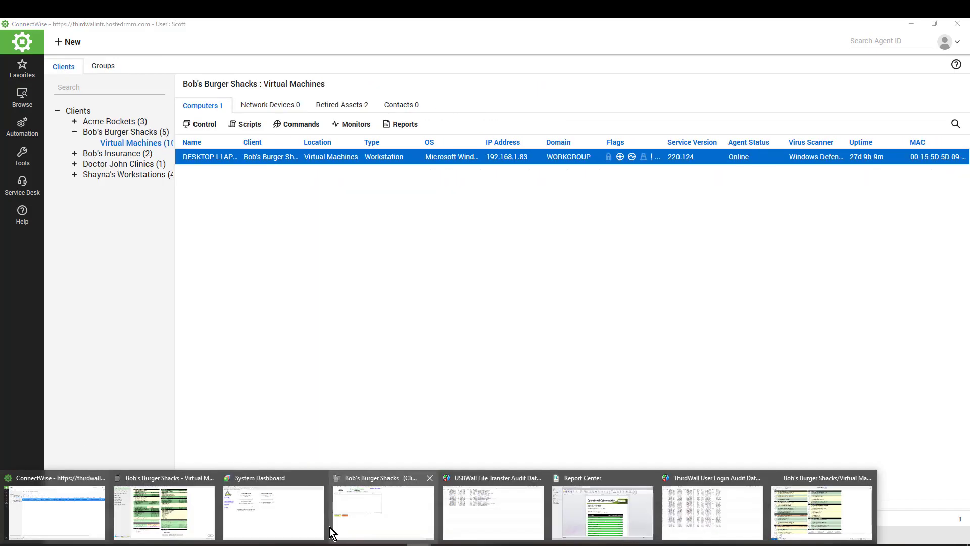
click(282, 515)
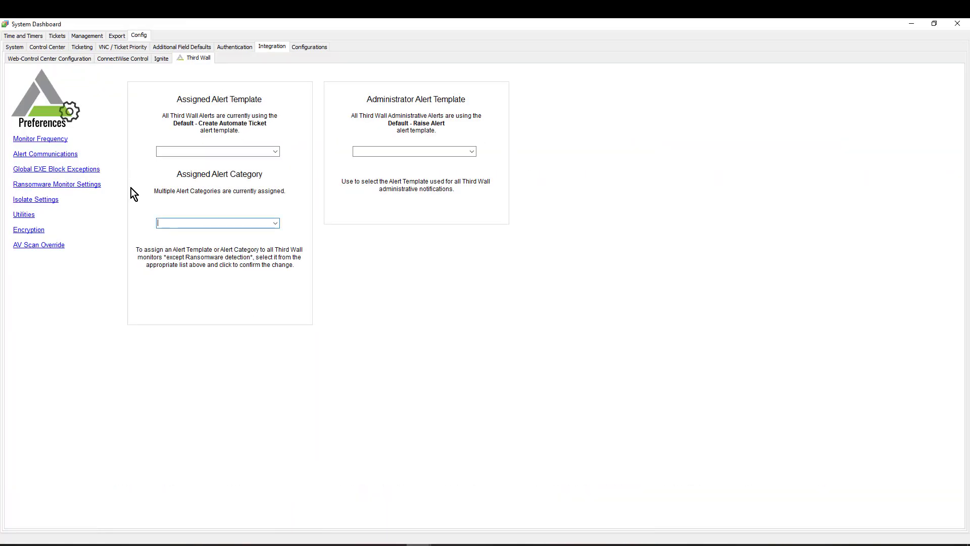
Show the Isolate Settings page, highlighting the isolate message title and body and the restore network message title
click(25, 203)
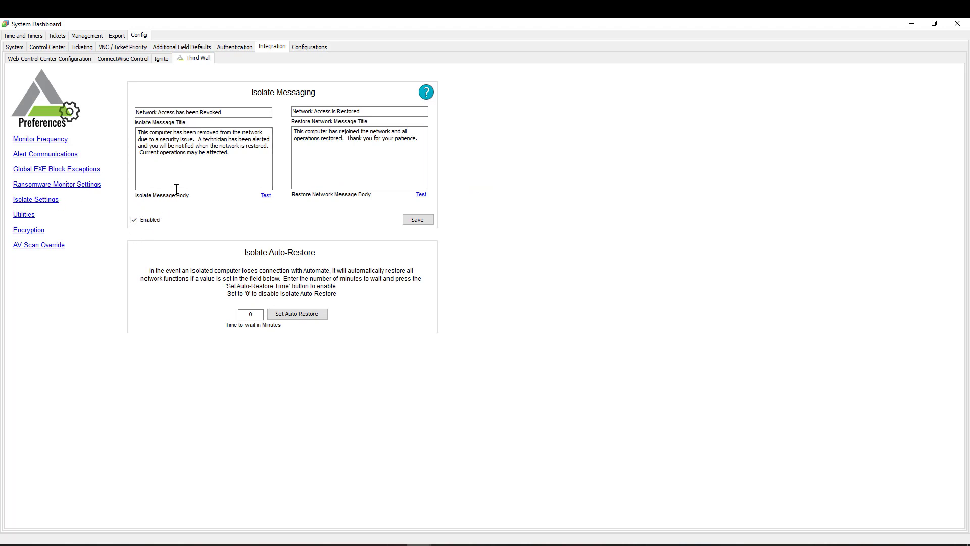
drag(231, 112, 130, 107)
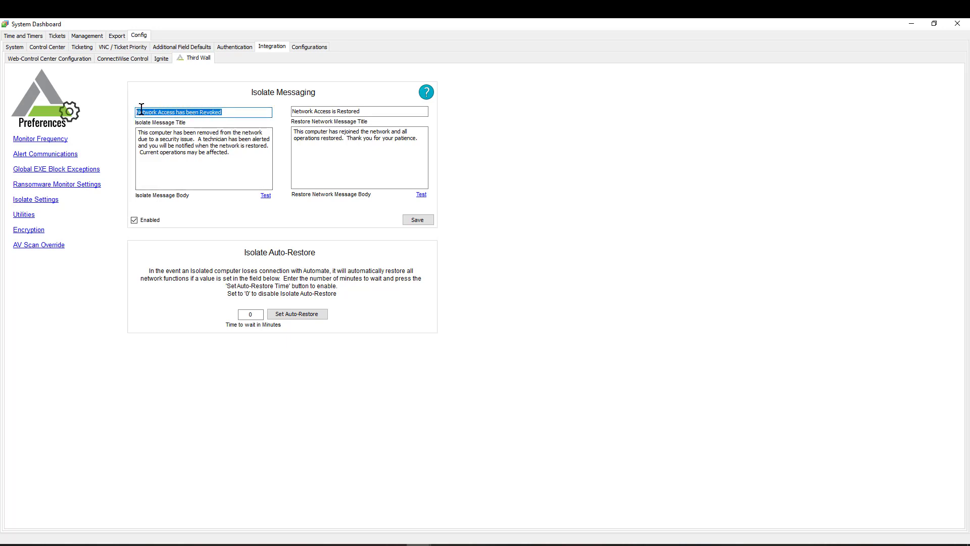
drag(234, 154, 136, 131)
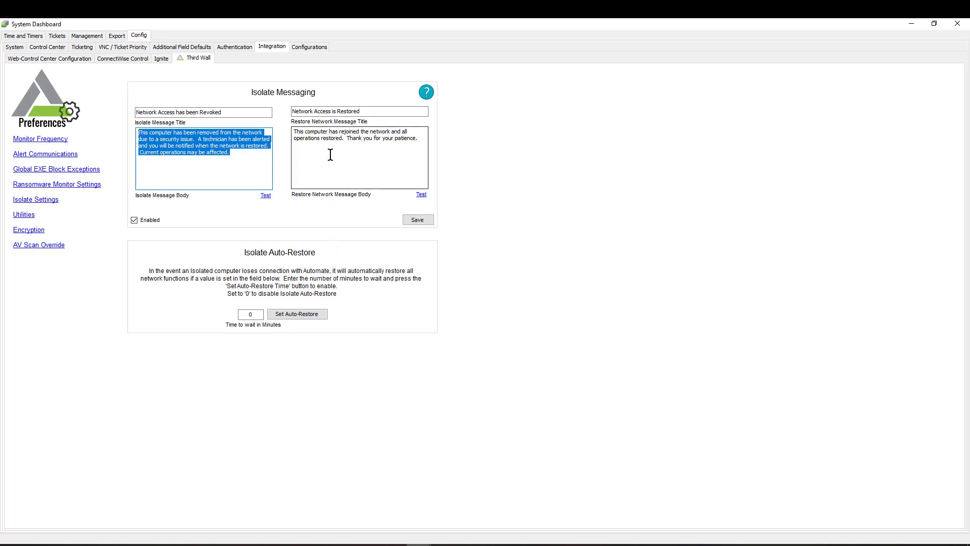
drag(366, 111, 287, 108)
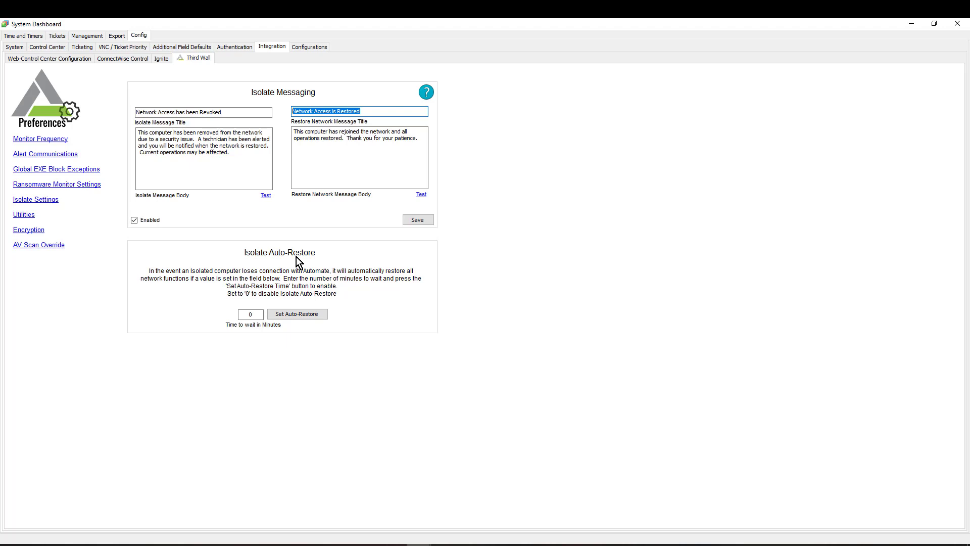
Change the isolate auto-restore wait time from 0 to 120 minutes
double_click(249, 315)
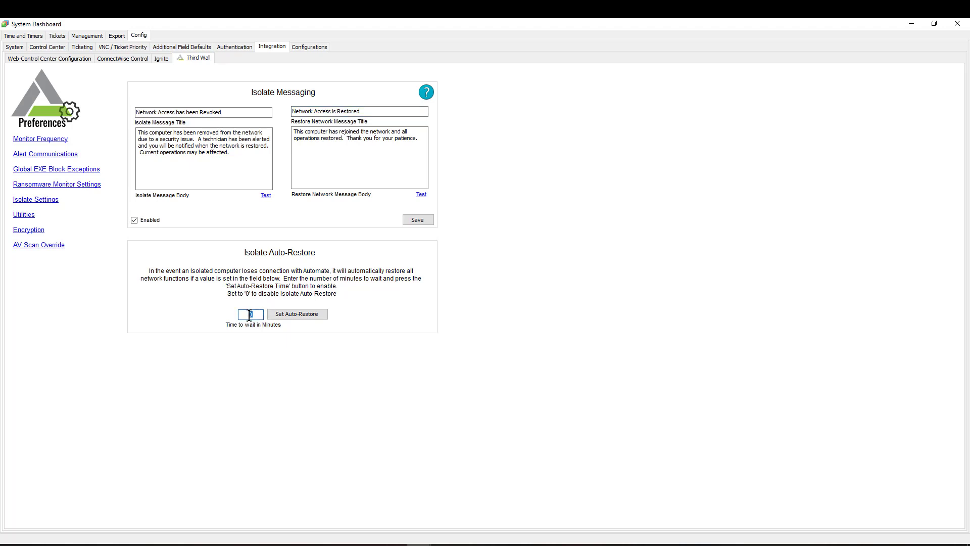
text(120)
mouse_move(399, 541)
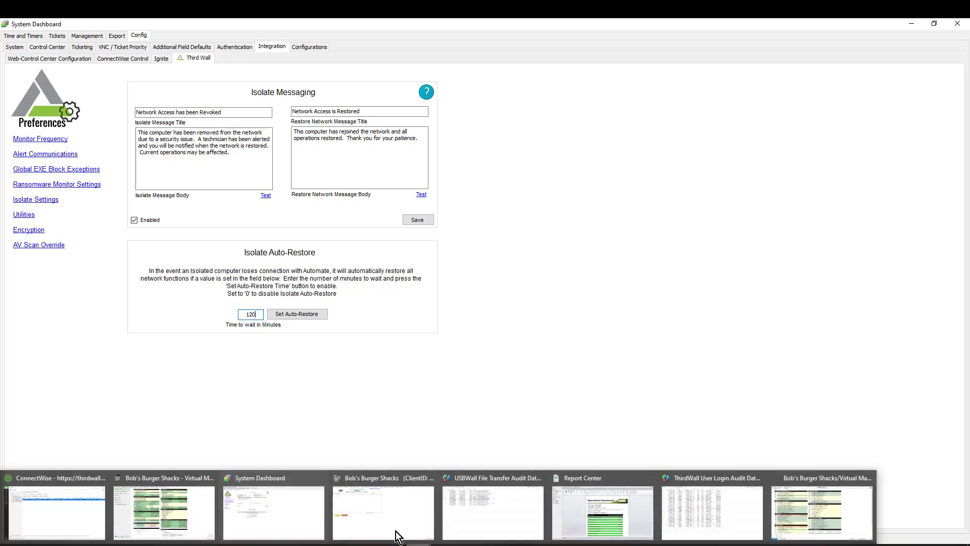
Look over the Utilities page, then show Encryption Settings with FIPS-Compliant Encryption enabled for USB Wall
click(25, 214)
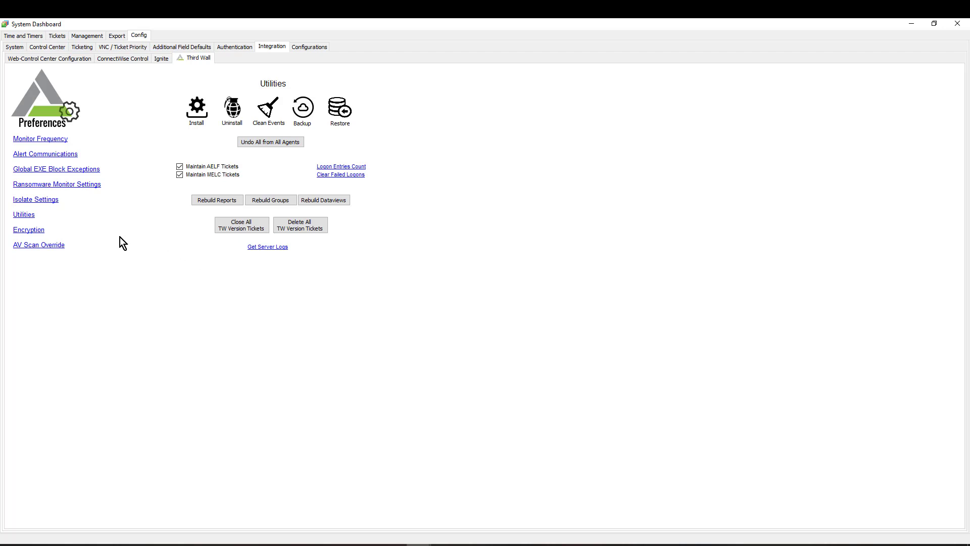
click(23, 231)
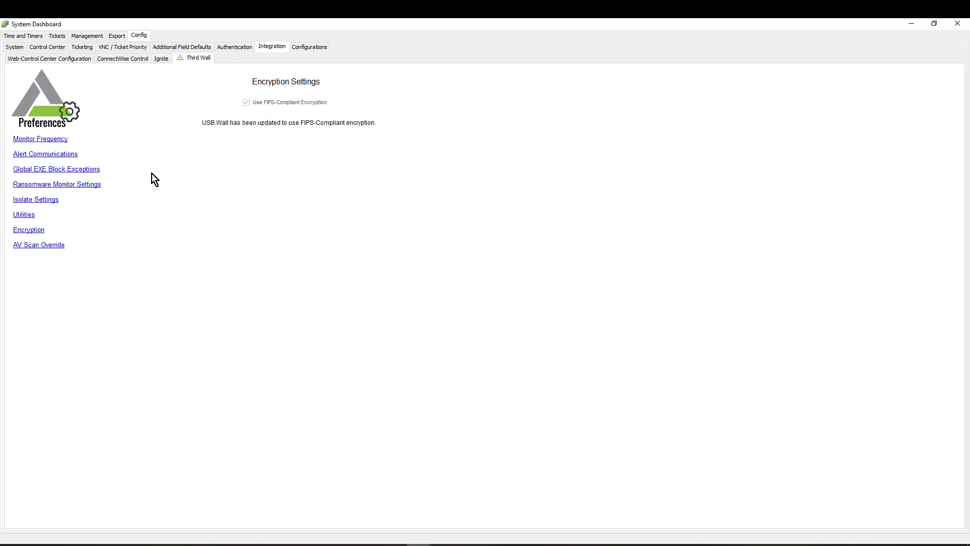
Show the AV Scan Override page listing the Webroot and Notepad test overrides
click(31, 246)
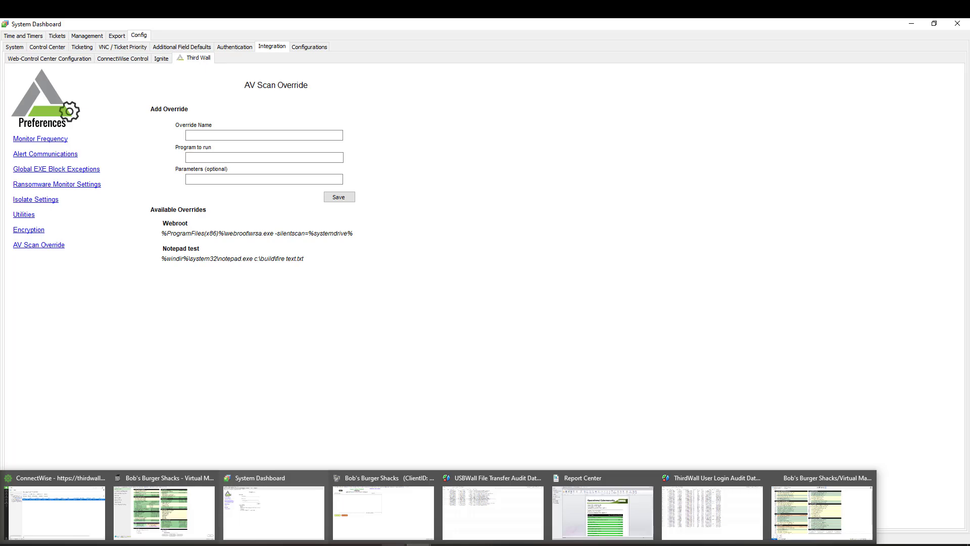
Review the Virtual Machines location's AV scan override options, then return to the ThirdWall Training agenda slide
click(172, 516)
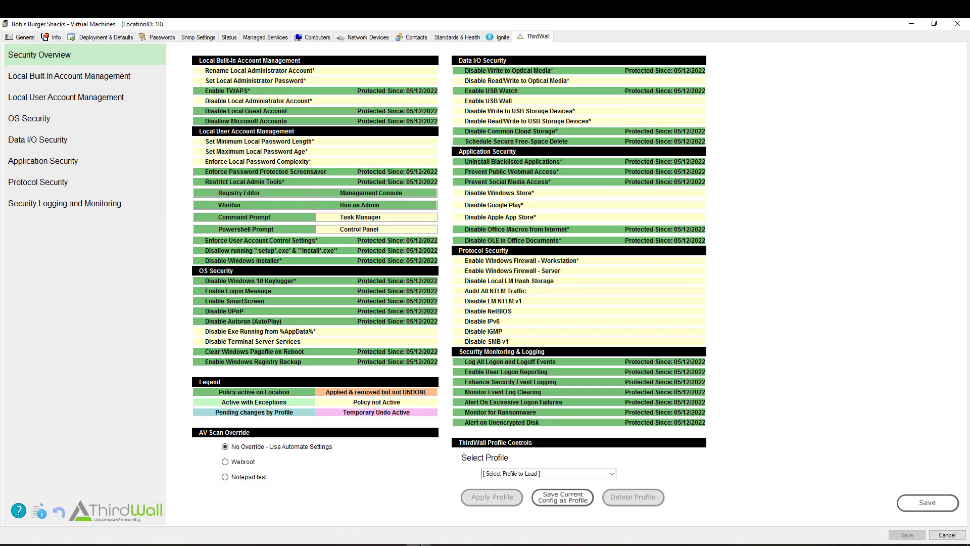
mouse_move(417, 543)
click(295, 517)
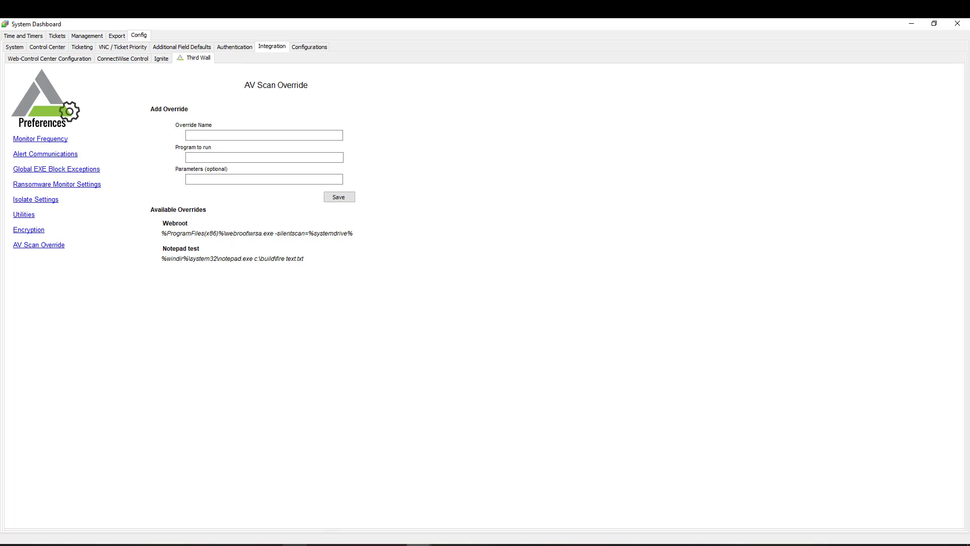
mouse_move(295, 544)
click(289, 513)
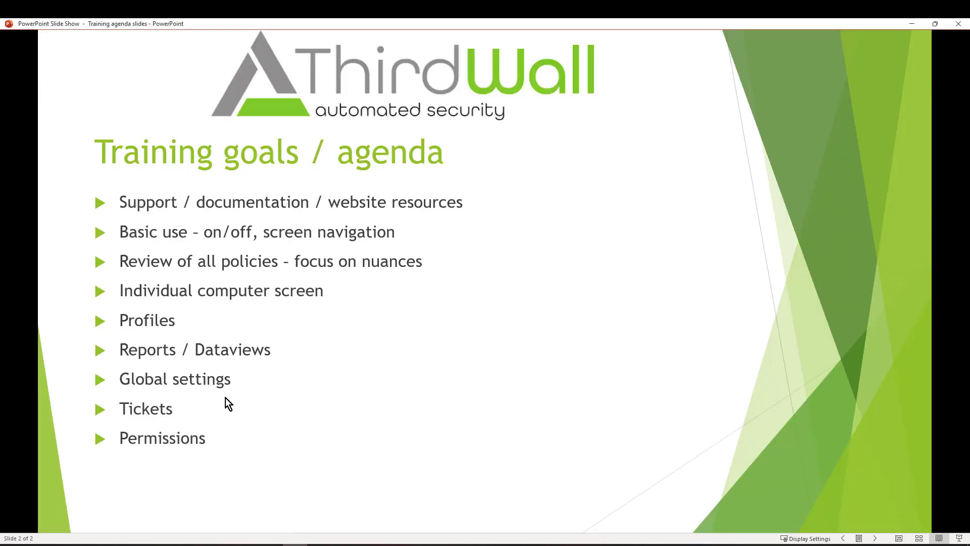